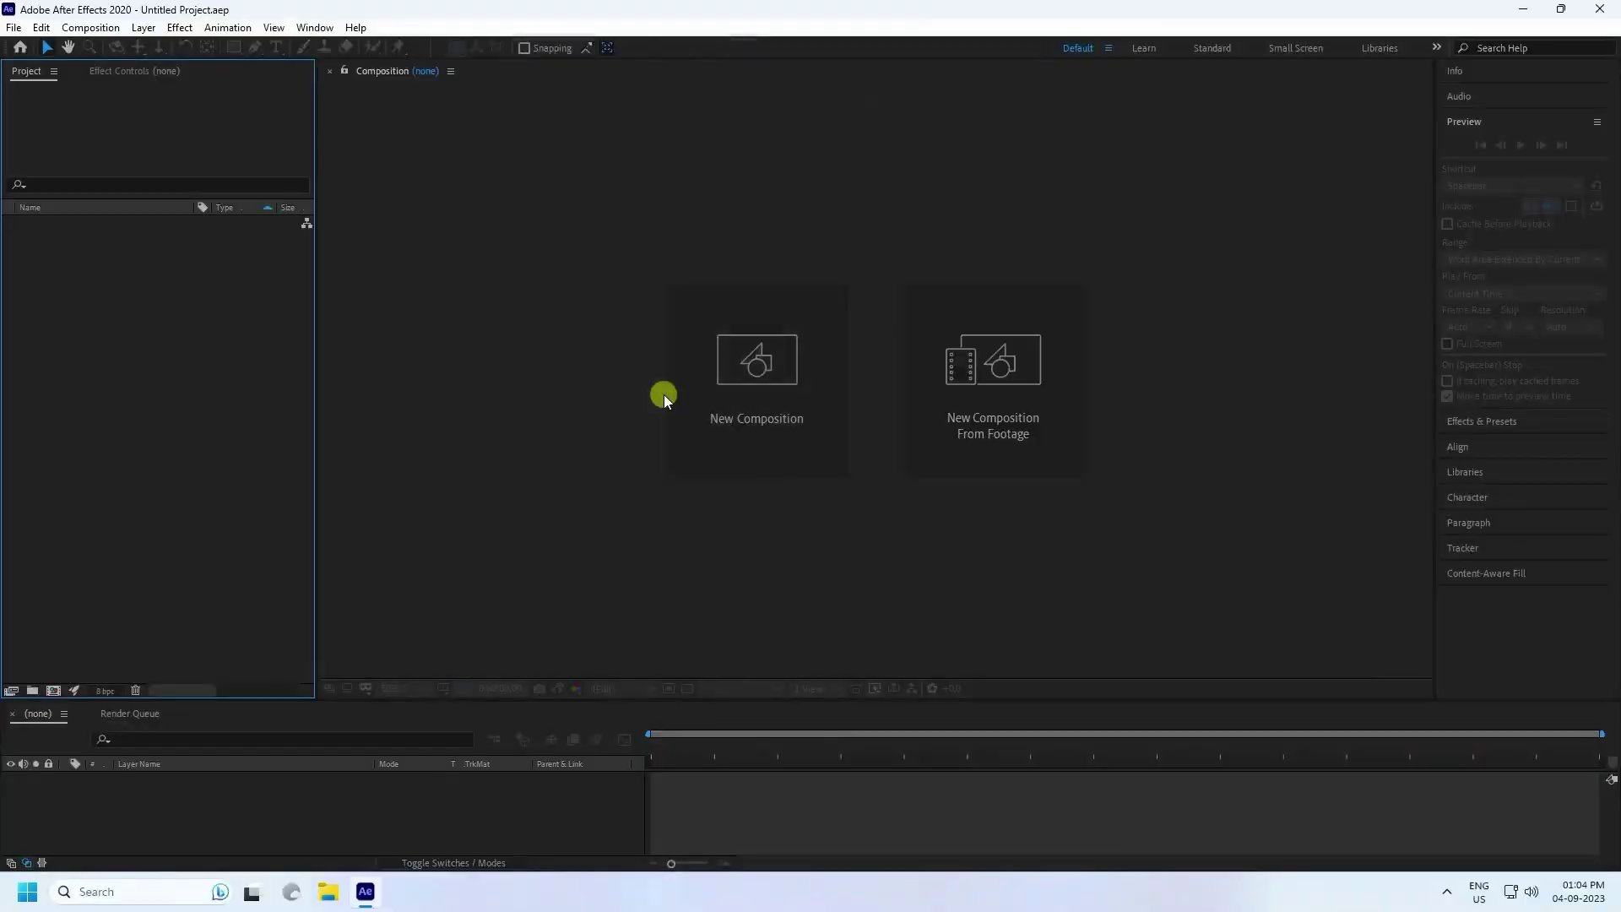
# Create a 1920×1080 composition Comp 1 and add a black solid layer named E3D.
pyautogui.click(787, 426)
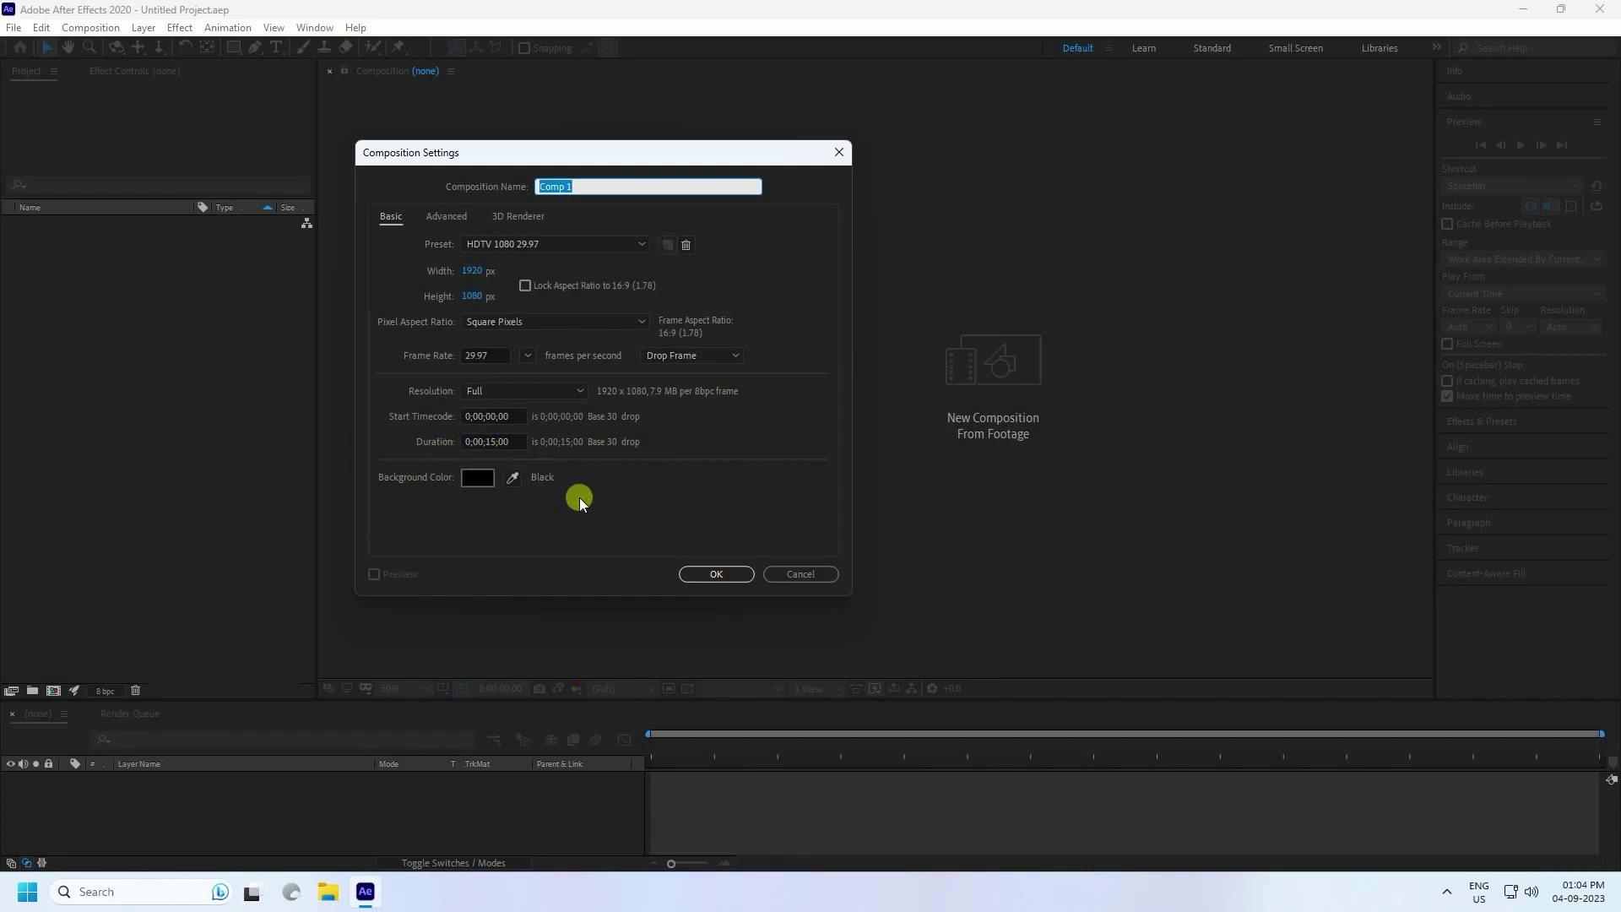
pyautogui.click(690, 574)
pyautogui.rightClick(247, 809)
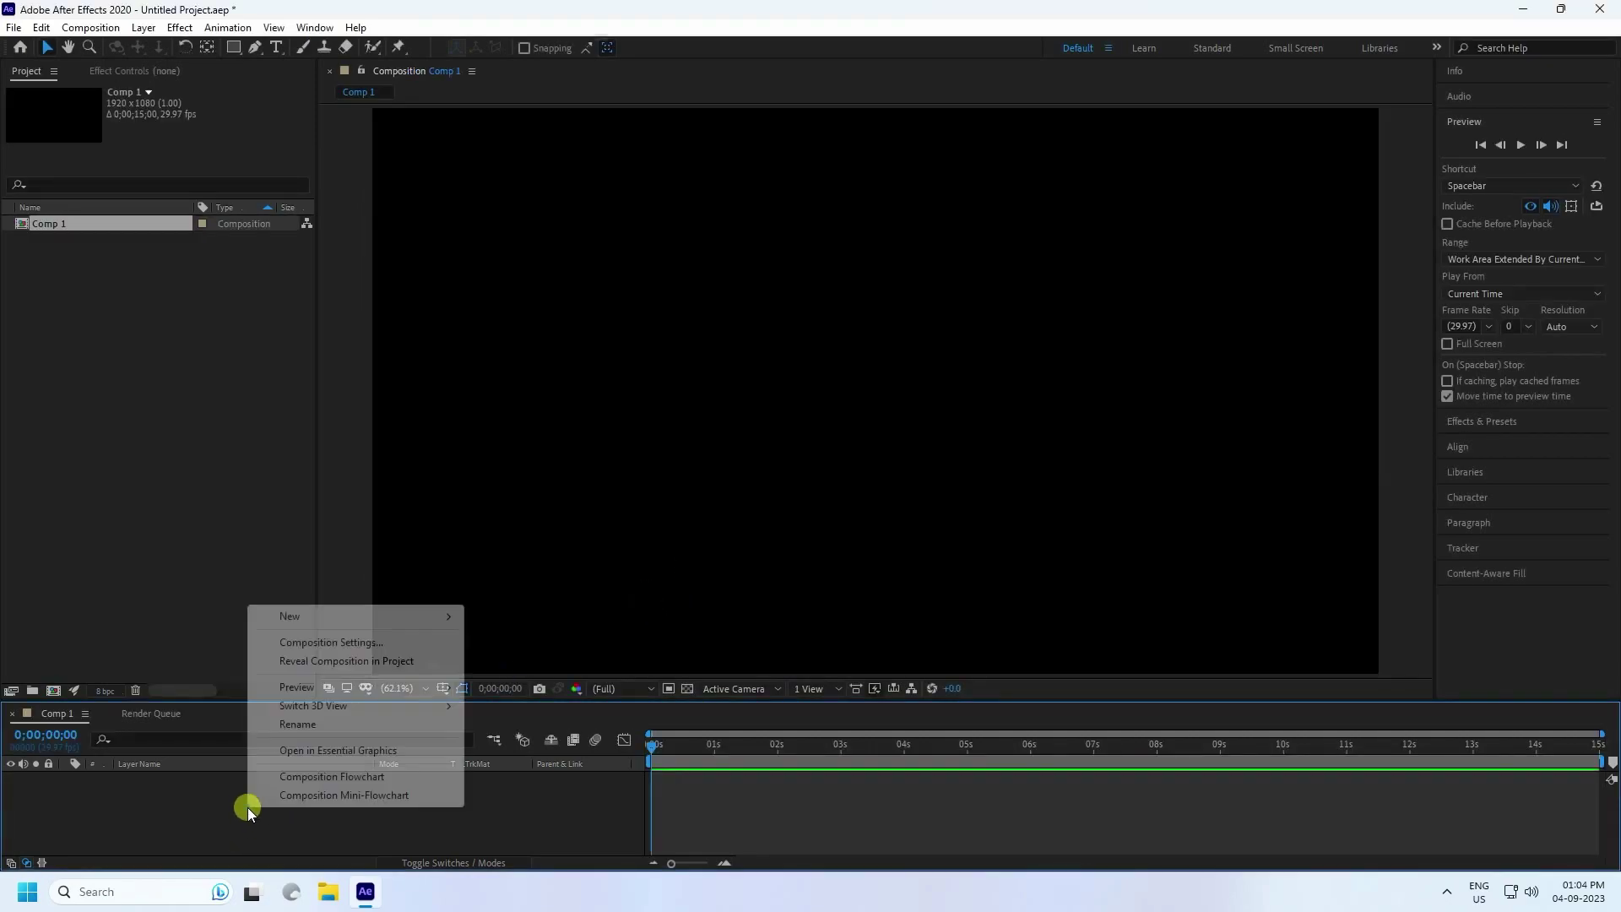
pyautogui.moveTo(305, 621)
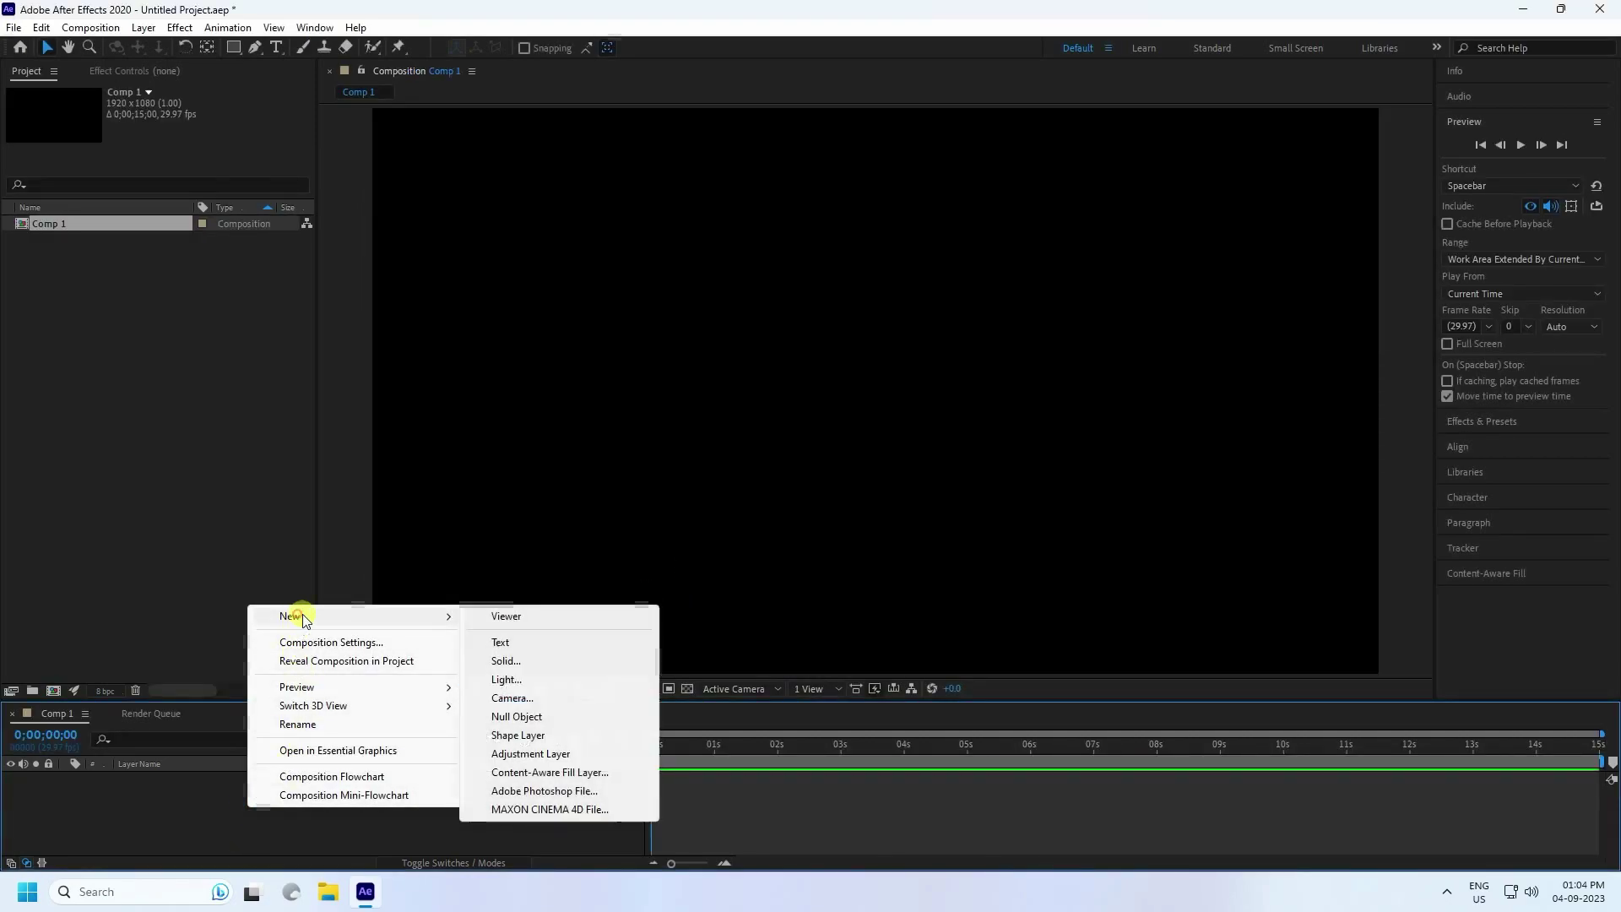
pyautogui.click(509, 661)
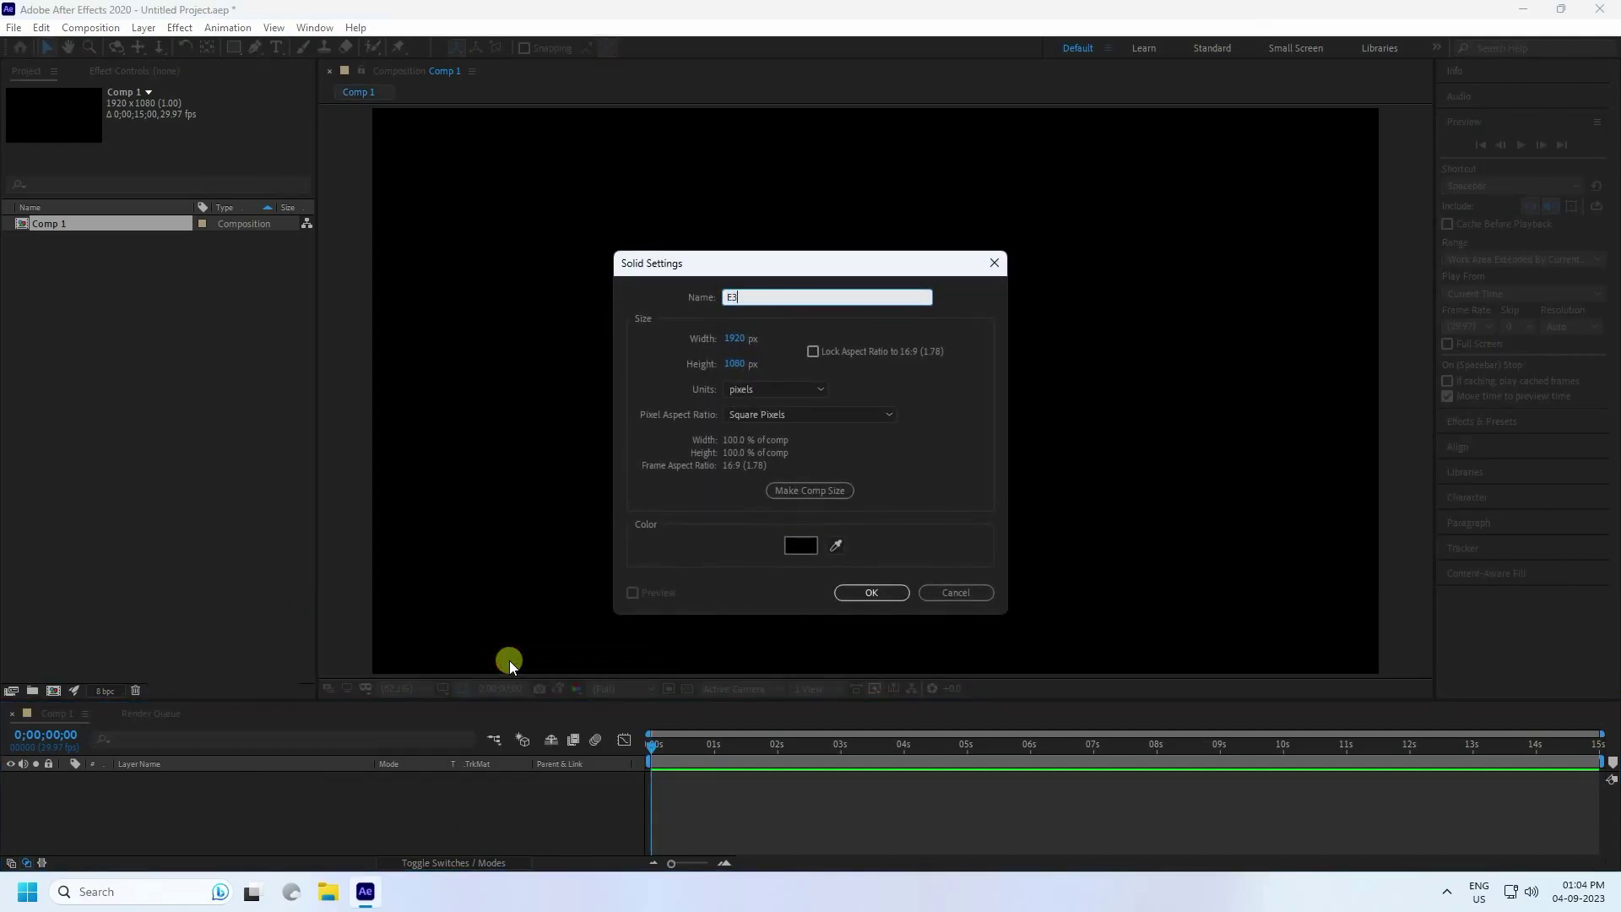
pyautogui.click(876, 593)
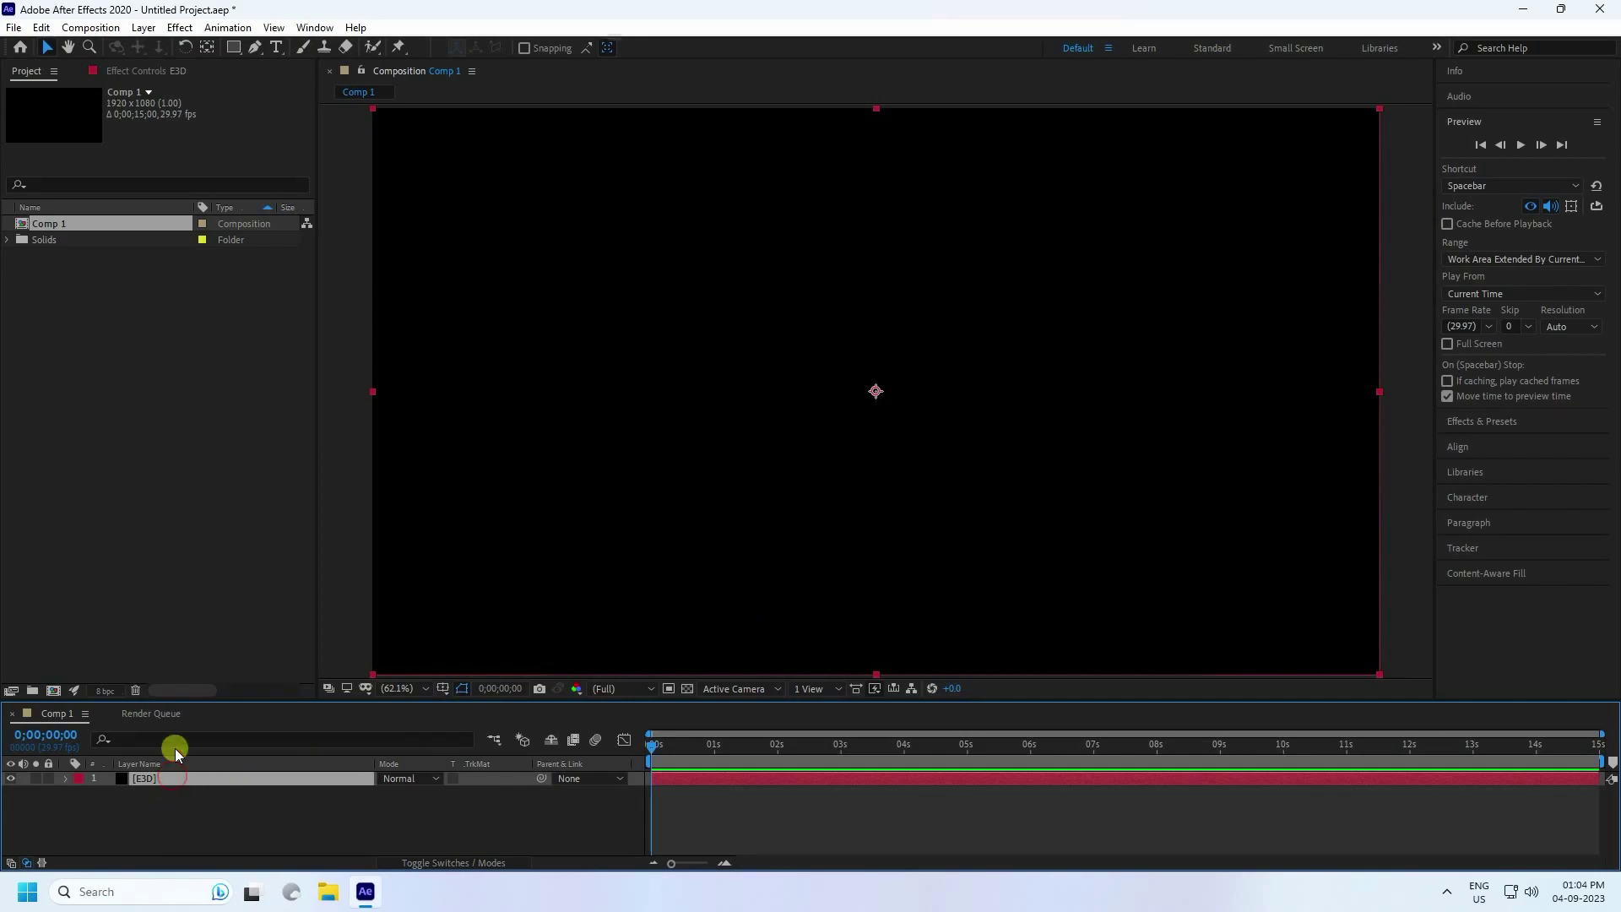
# Apply the Video Copilot Element effect to E3D and open its Scene Setup.
pyautogui.click(181, 37)
pyautogui.moveTo(336, 556)
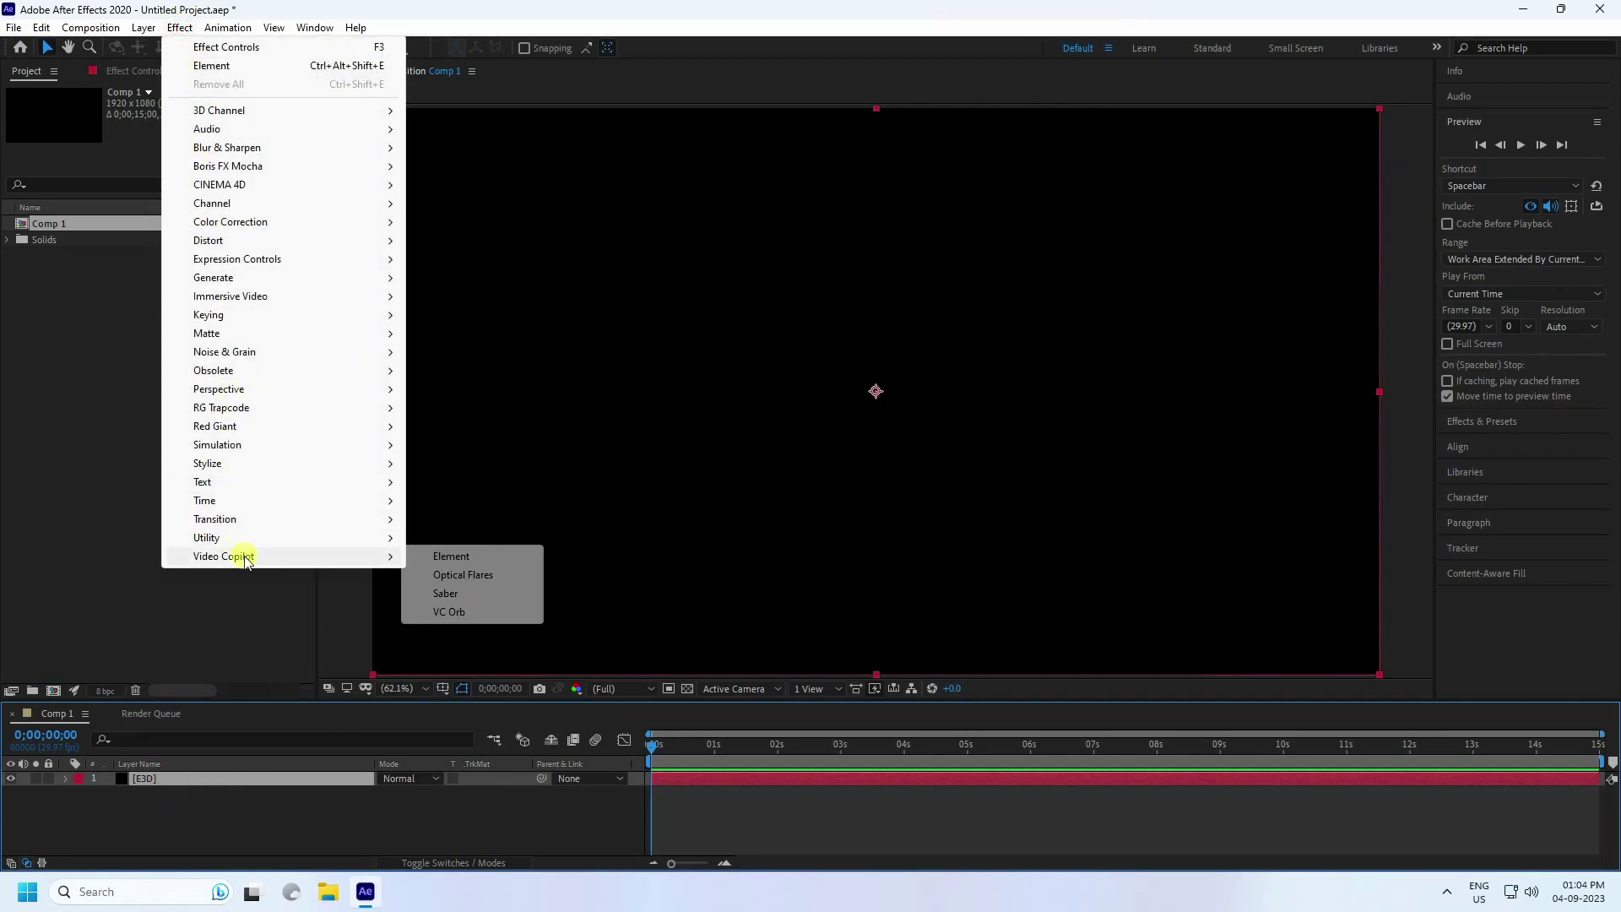
pyautogui.click(462, 558)
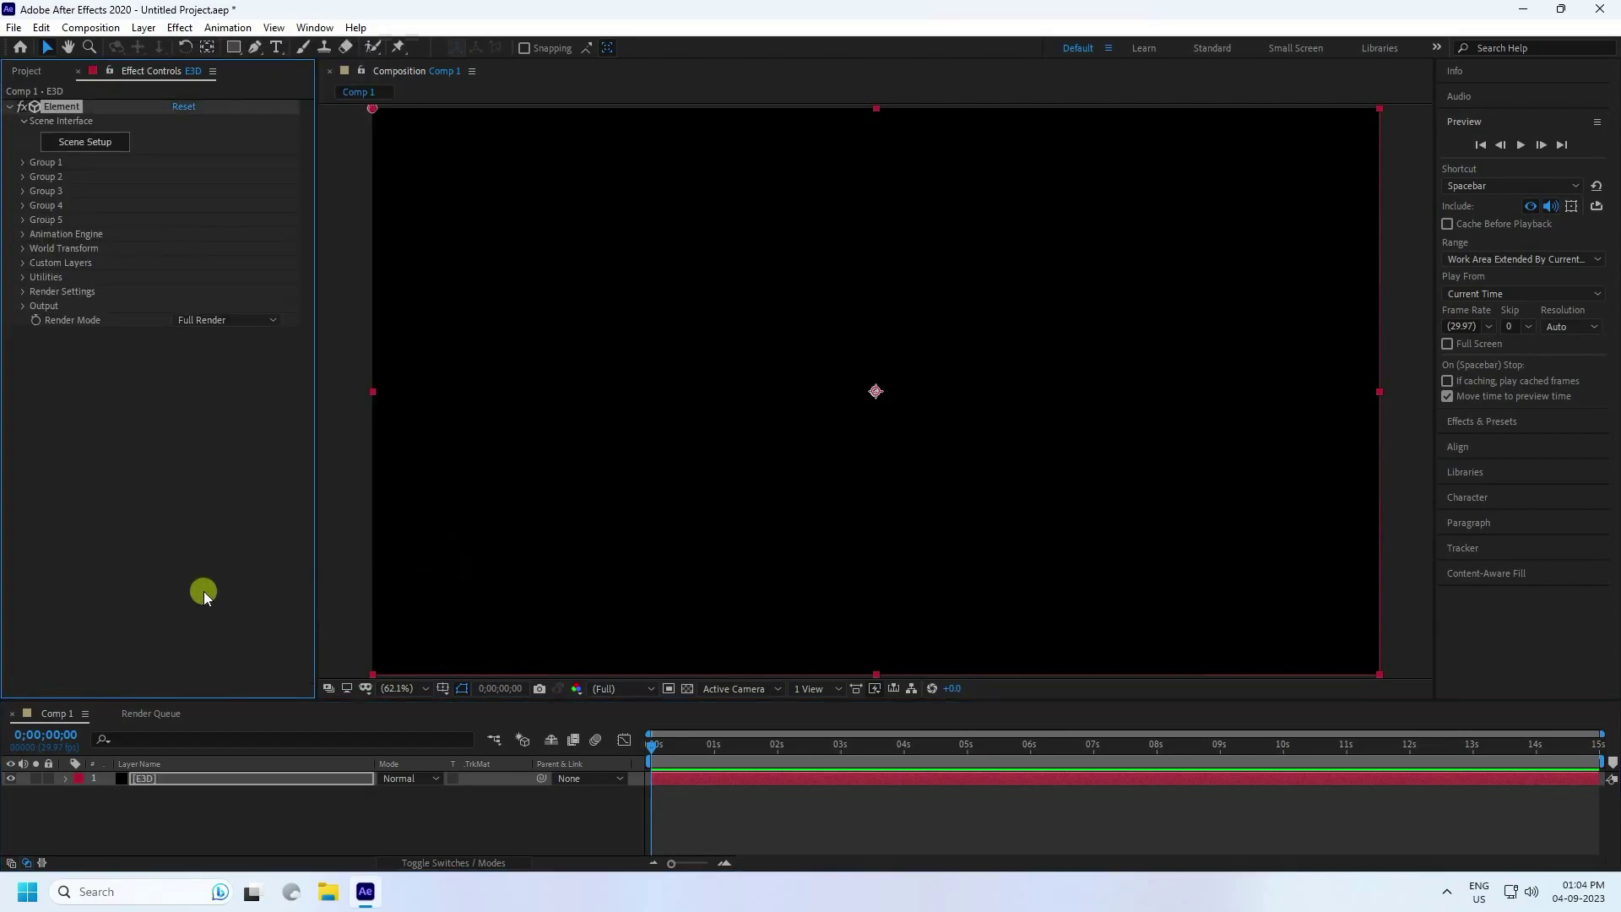
pyautogui.click(104, 143)
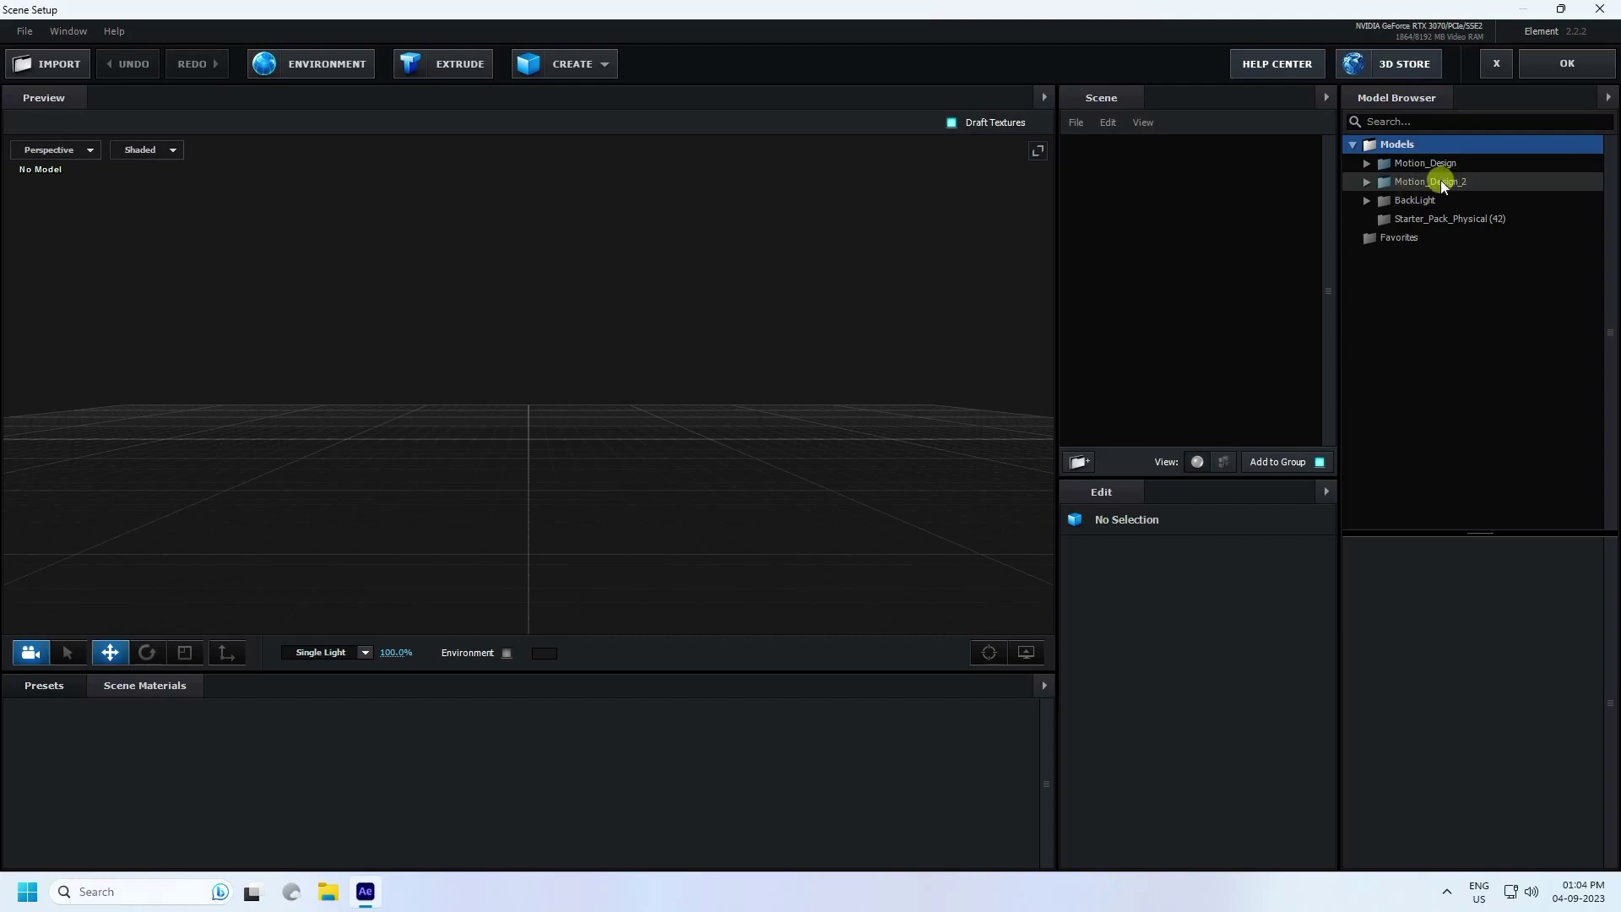
# Add the Tech_Rings_04 model from Motion_Design_2 > Tech_Components to the scene.
pyautogui.doubleClick(1464, 182)
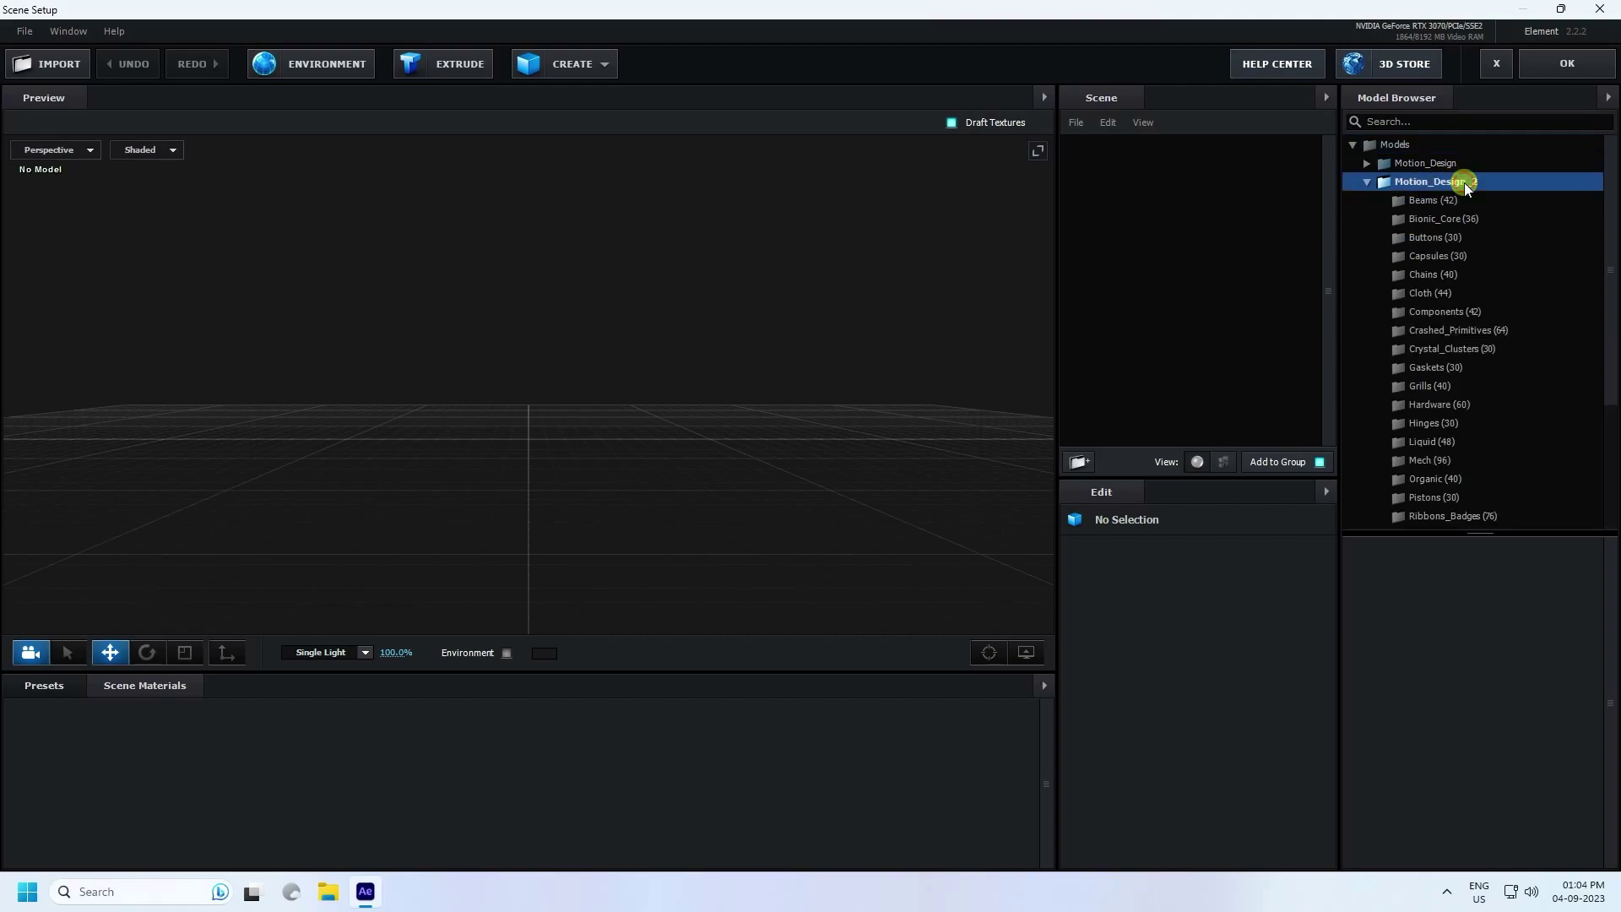
pyautogui.scroll(-3, 1447, 408)
pyautogui.click(1441, 427)
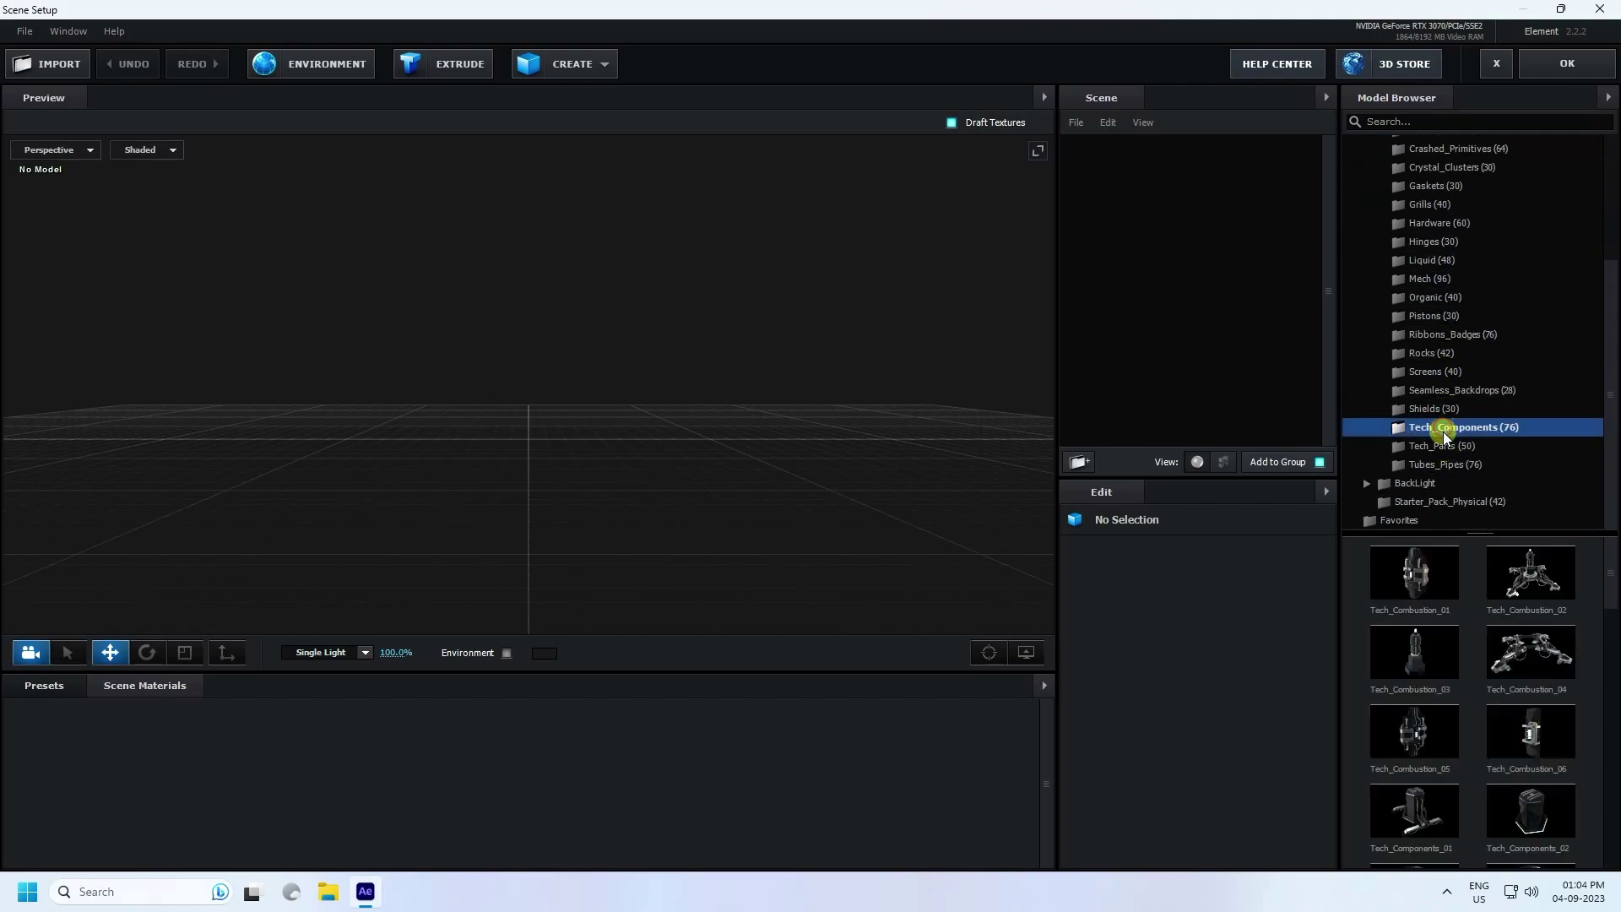
pyautogui.scroll(-1, 1473, 662)
pyautogui.scroll(-8, 1473, 662)
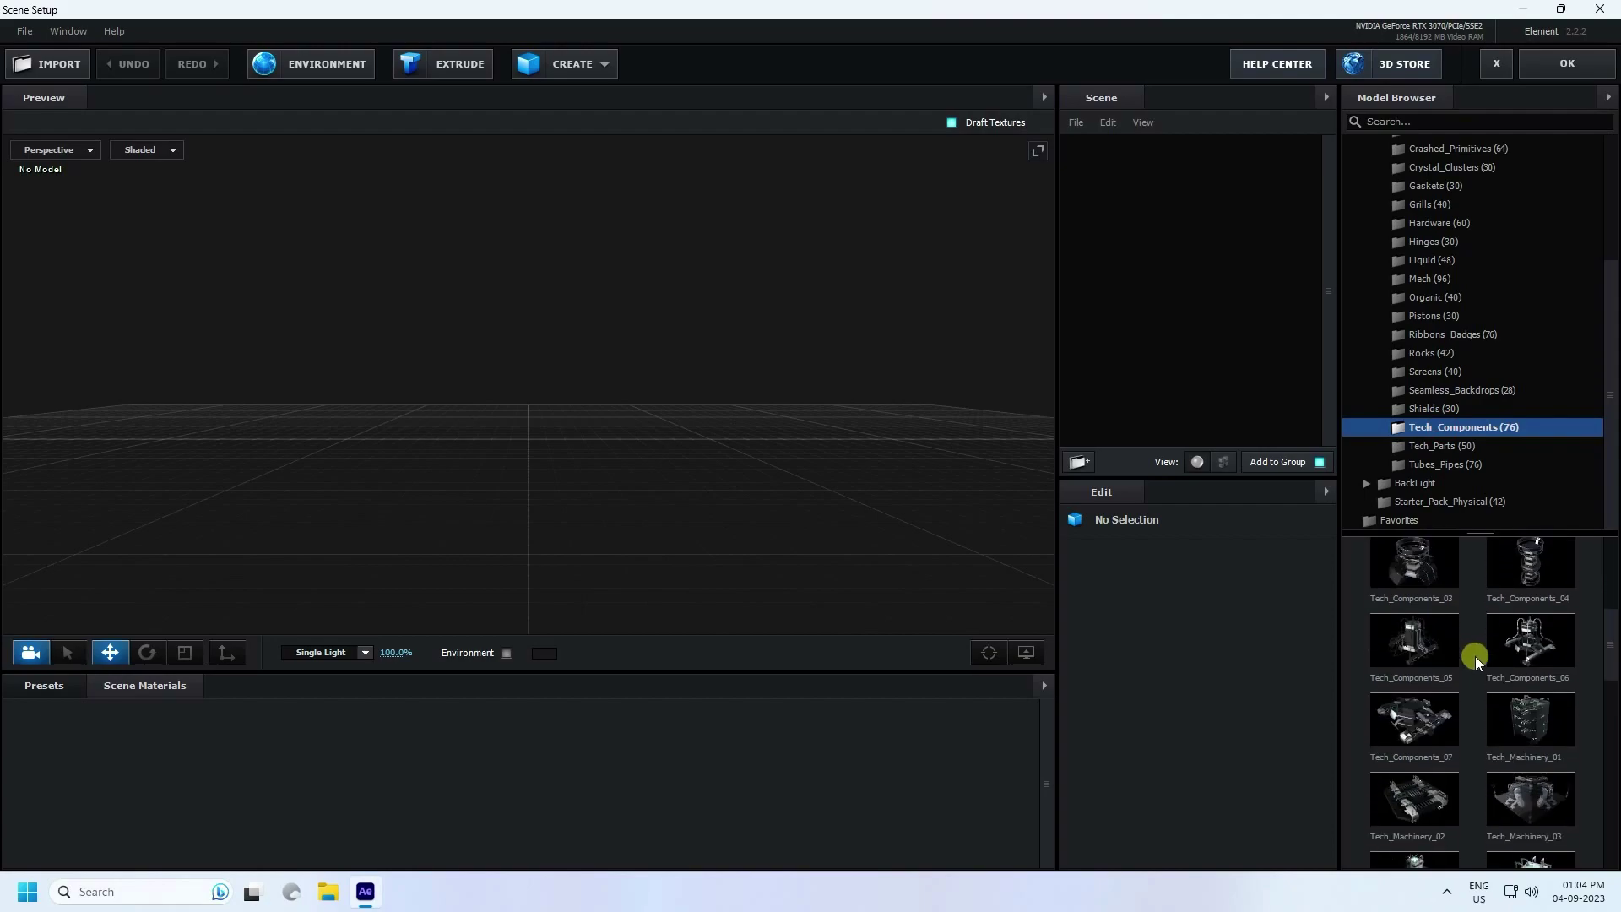
pyautogui.scroll(-8, 1475, 661)
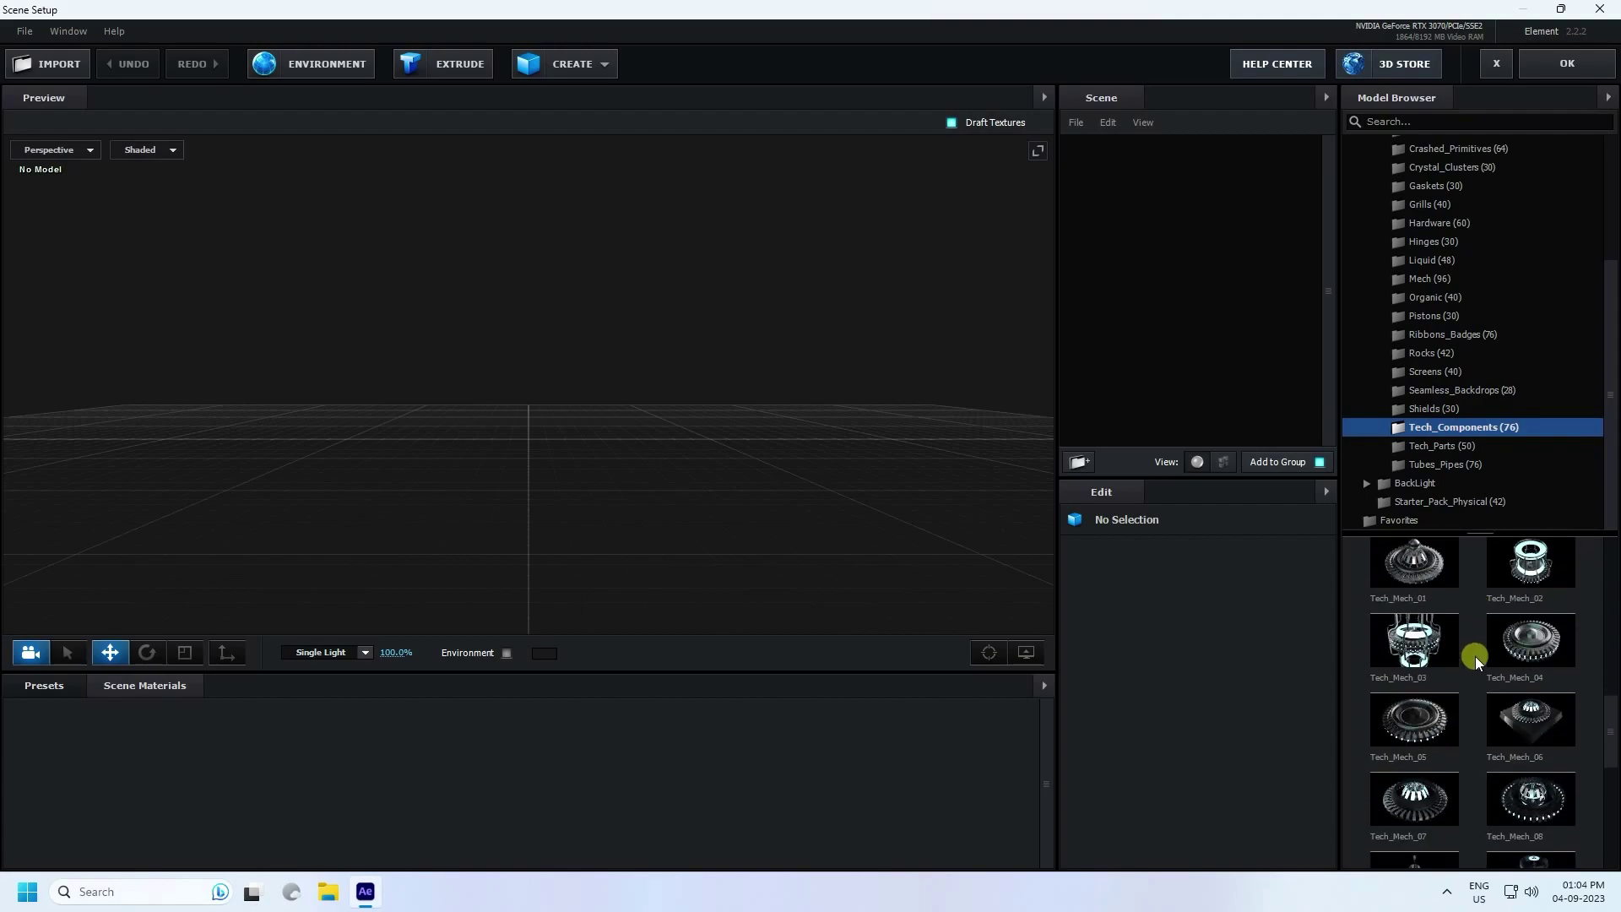
pyautogui.scroll(-1, 1474, 661)
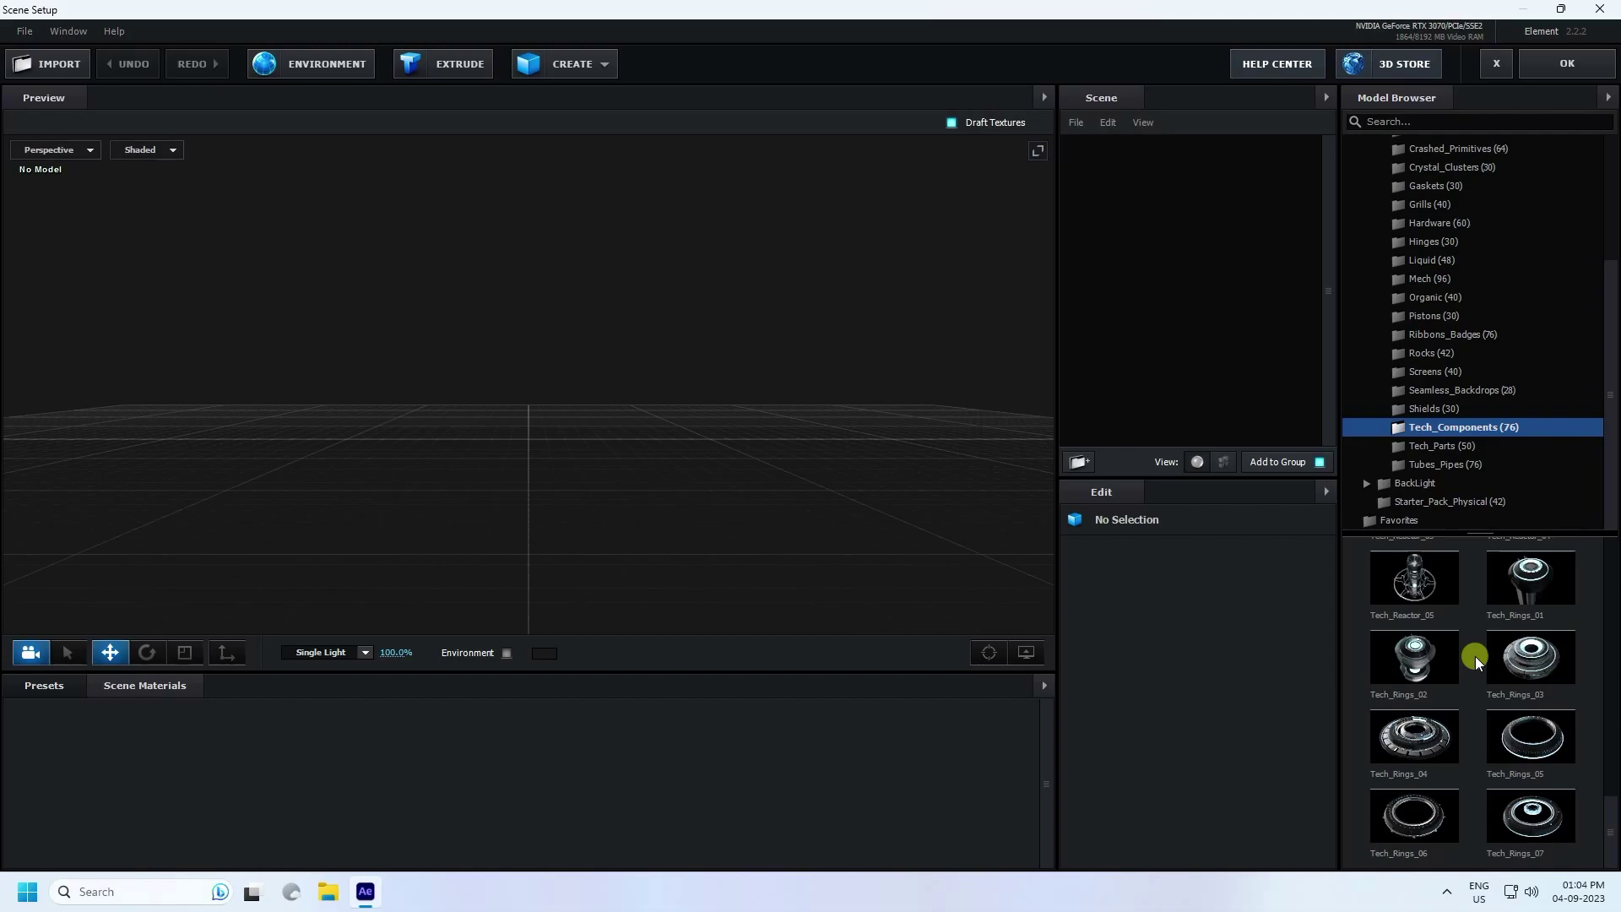
pyautogui.click(1420, 739)
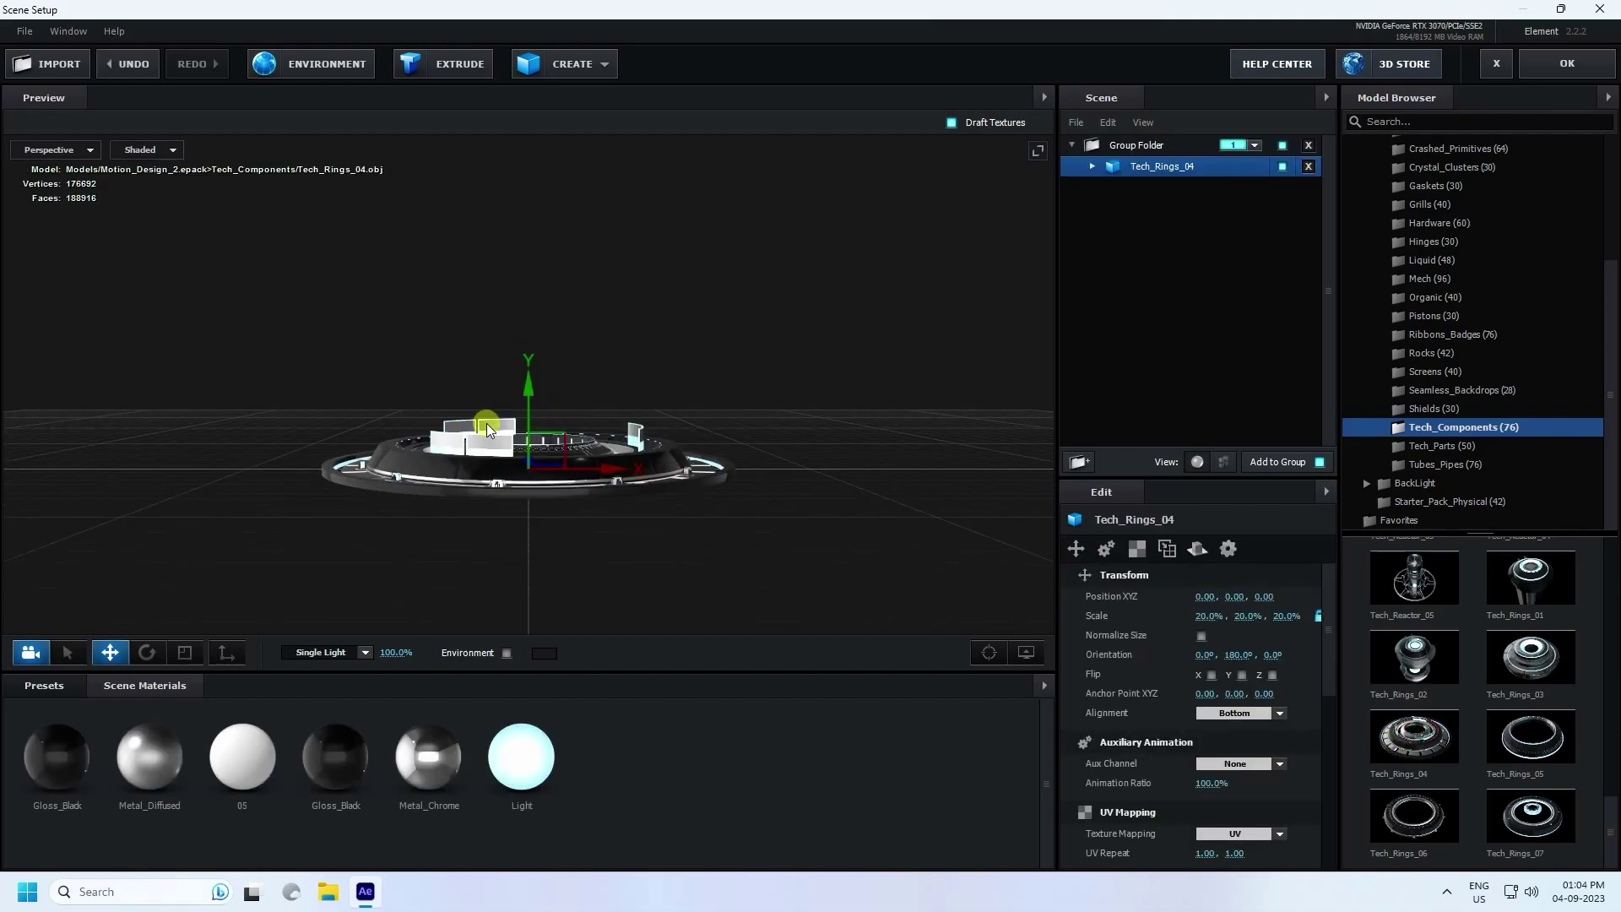
pyautogui.moveTo(511, 411)
pyautogui.mouseDown()
pyautogui.moveTo(639, 433)
pyautogui.moveTo(521, 425)
pyautogui.mouseUp()
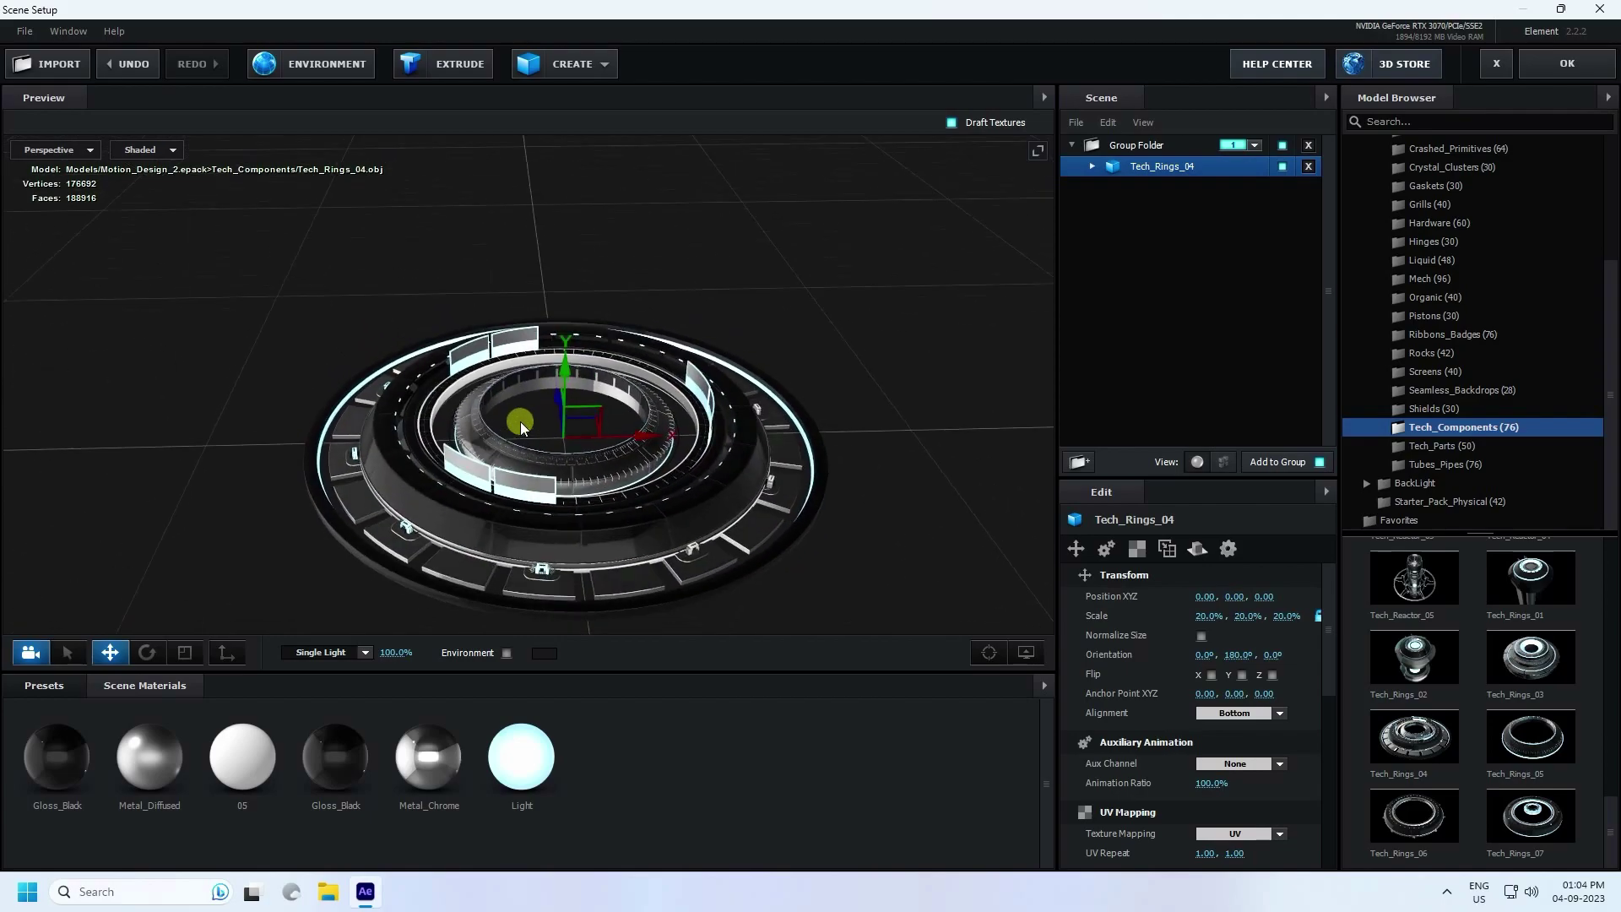
# Add the Tech_Reactor_01 model on top of the ring base.
pyautogui.scroll(3, 1475, 670)
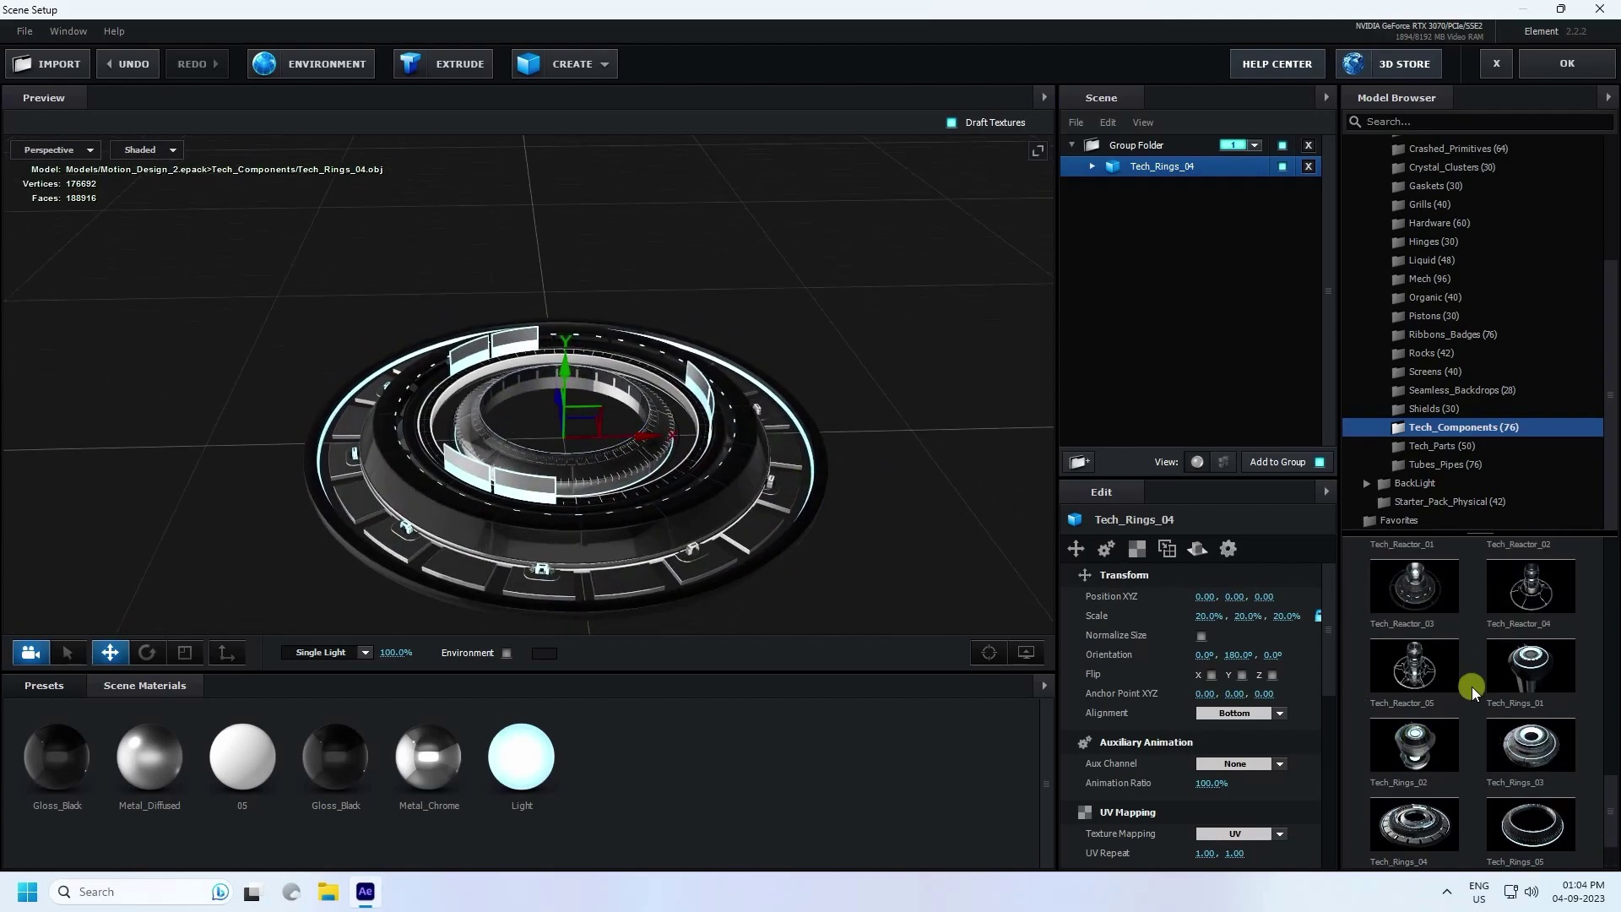
pyautogui.click(1442, 726)
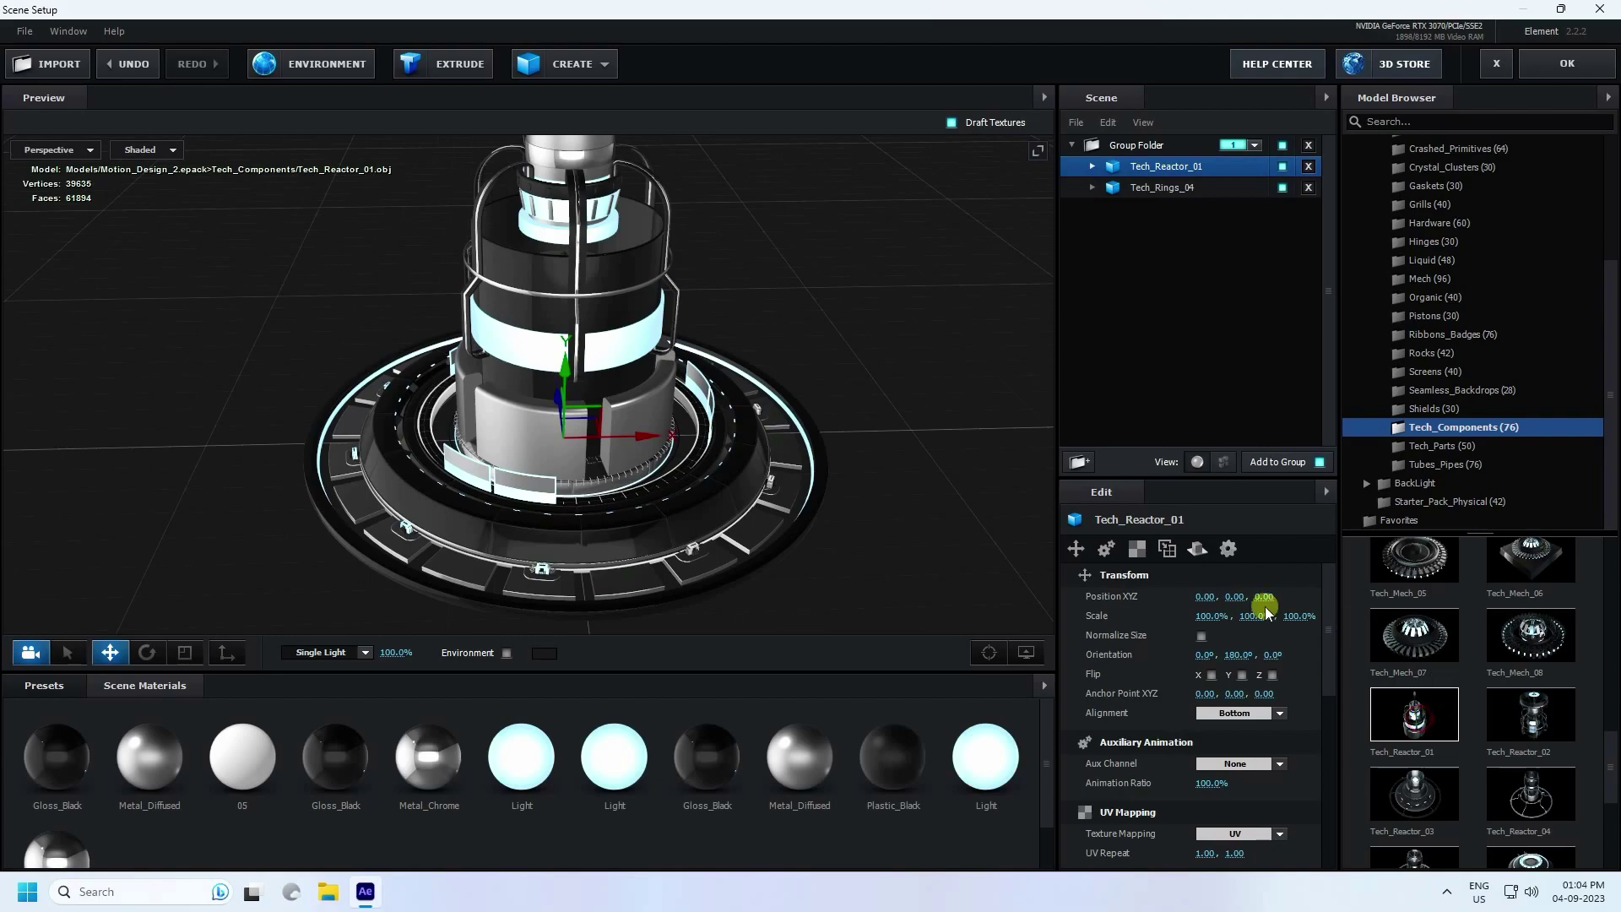
pyautogui.moveTo(646, 302); pyautogui.dragTo(671, 357)
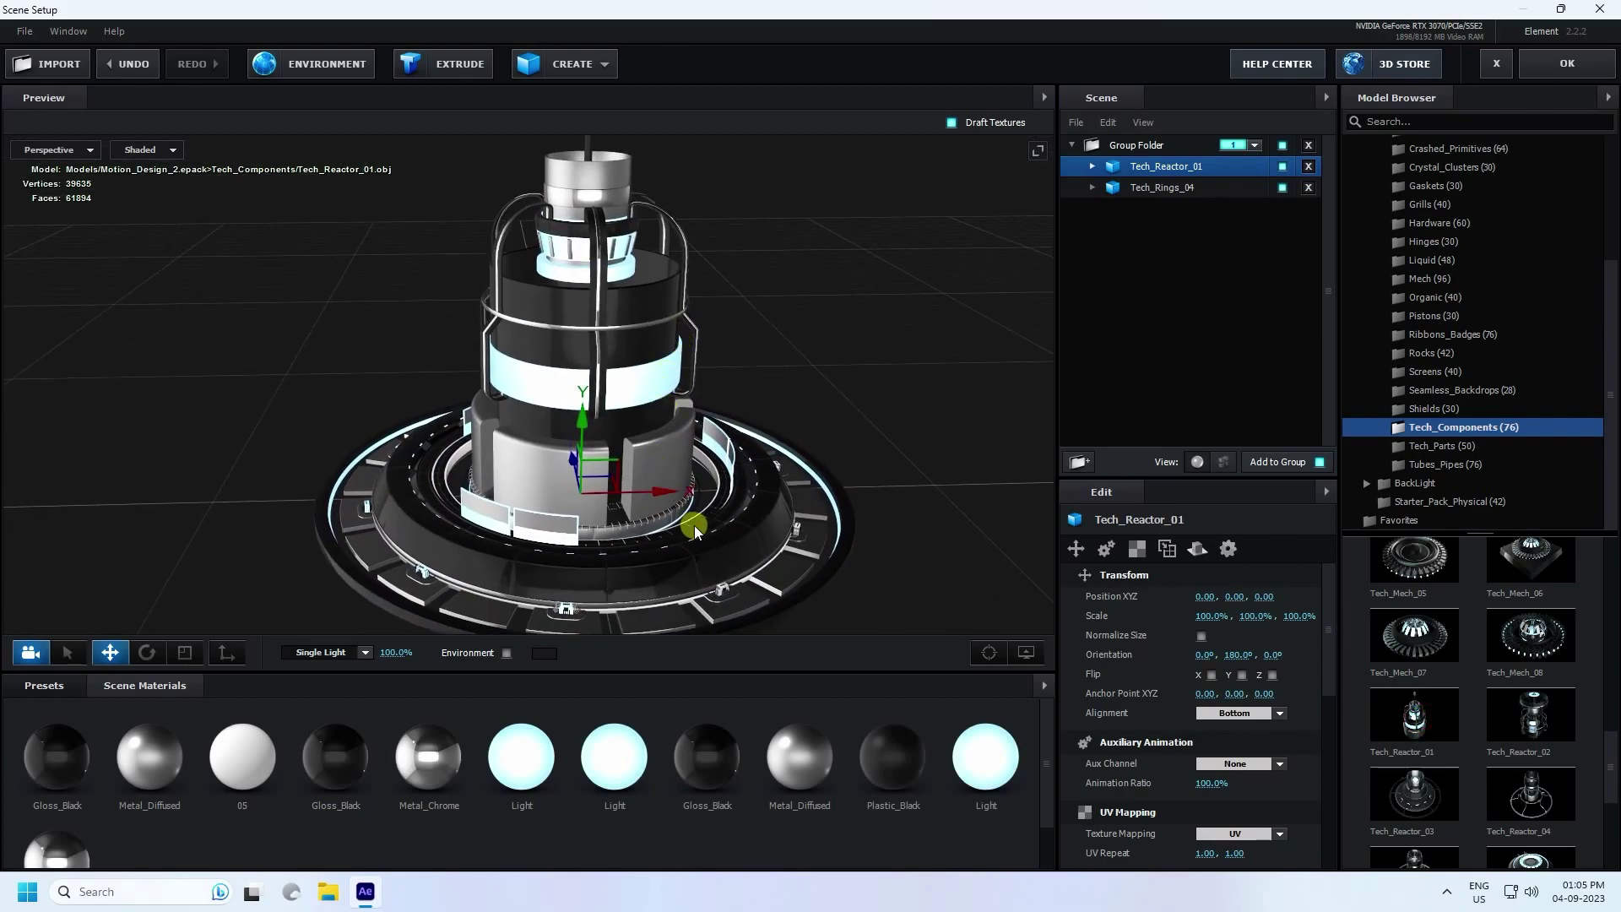
pyautogui.scroll(-5, 529, 475)
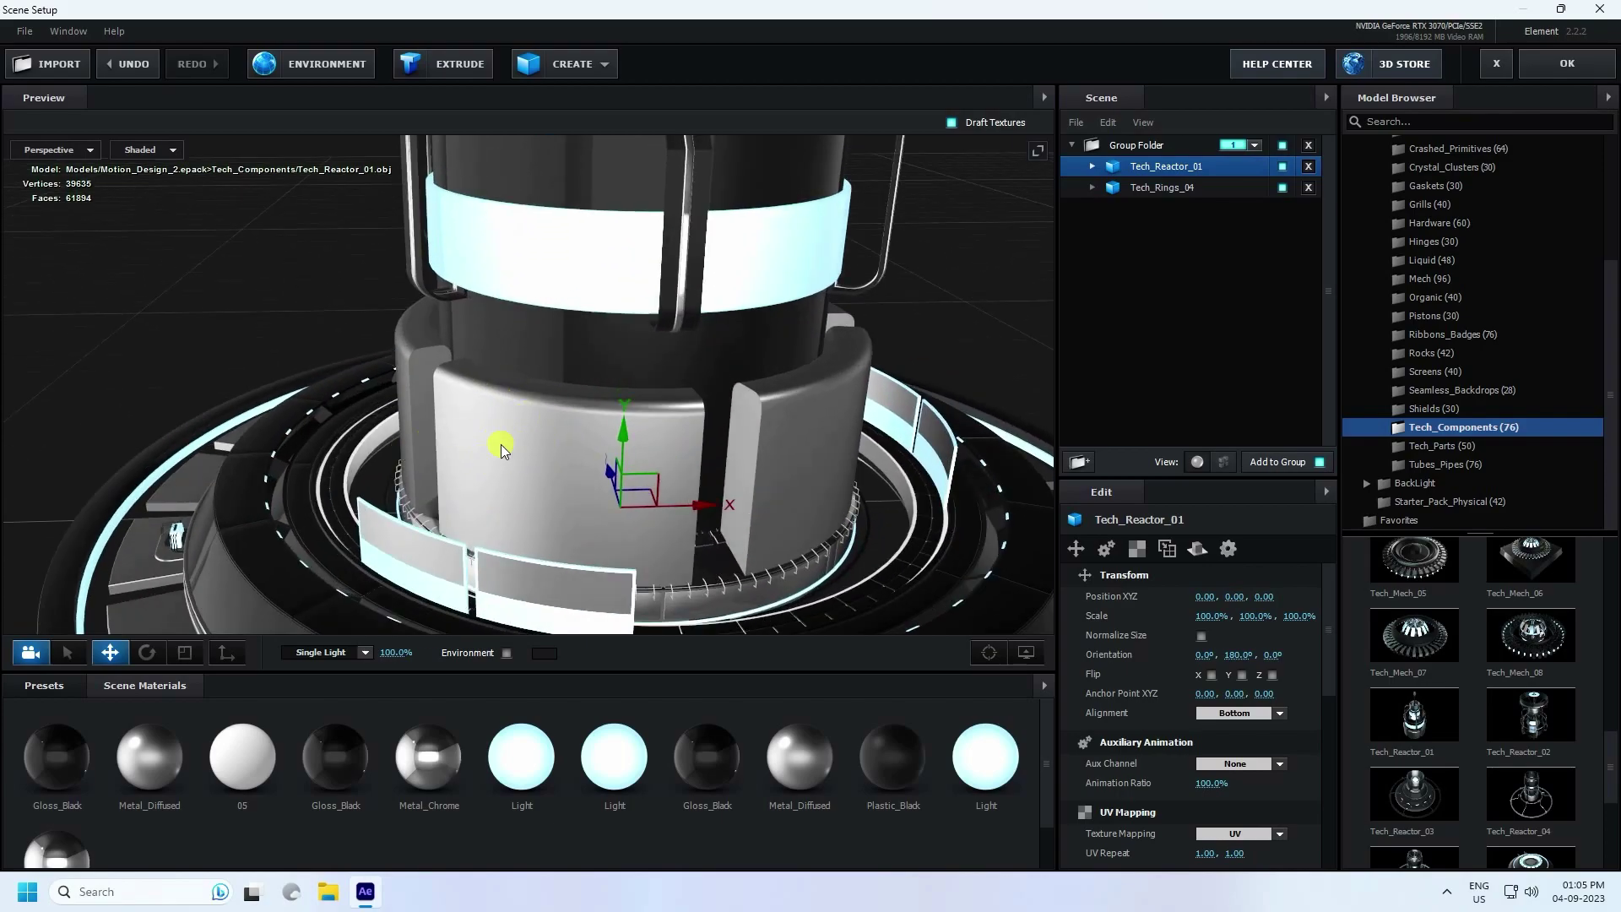
pyautogui.click(40, 675)
# Apply the Physical Chrome preset to the reactor's front panel and select the Chrome material.
pyautogui.click(84, 782)
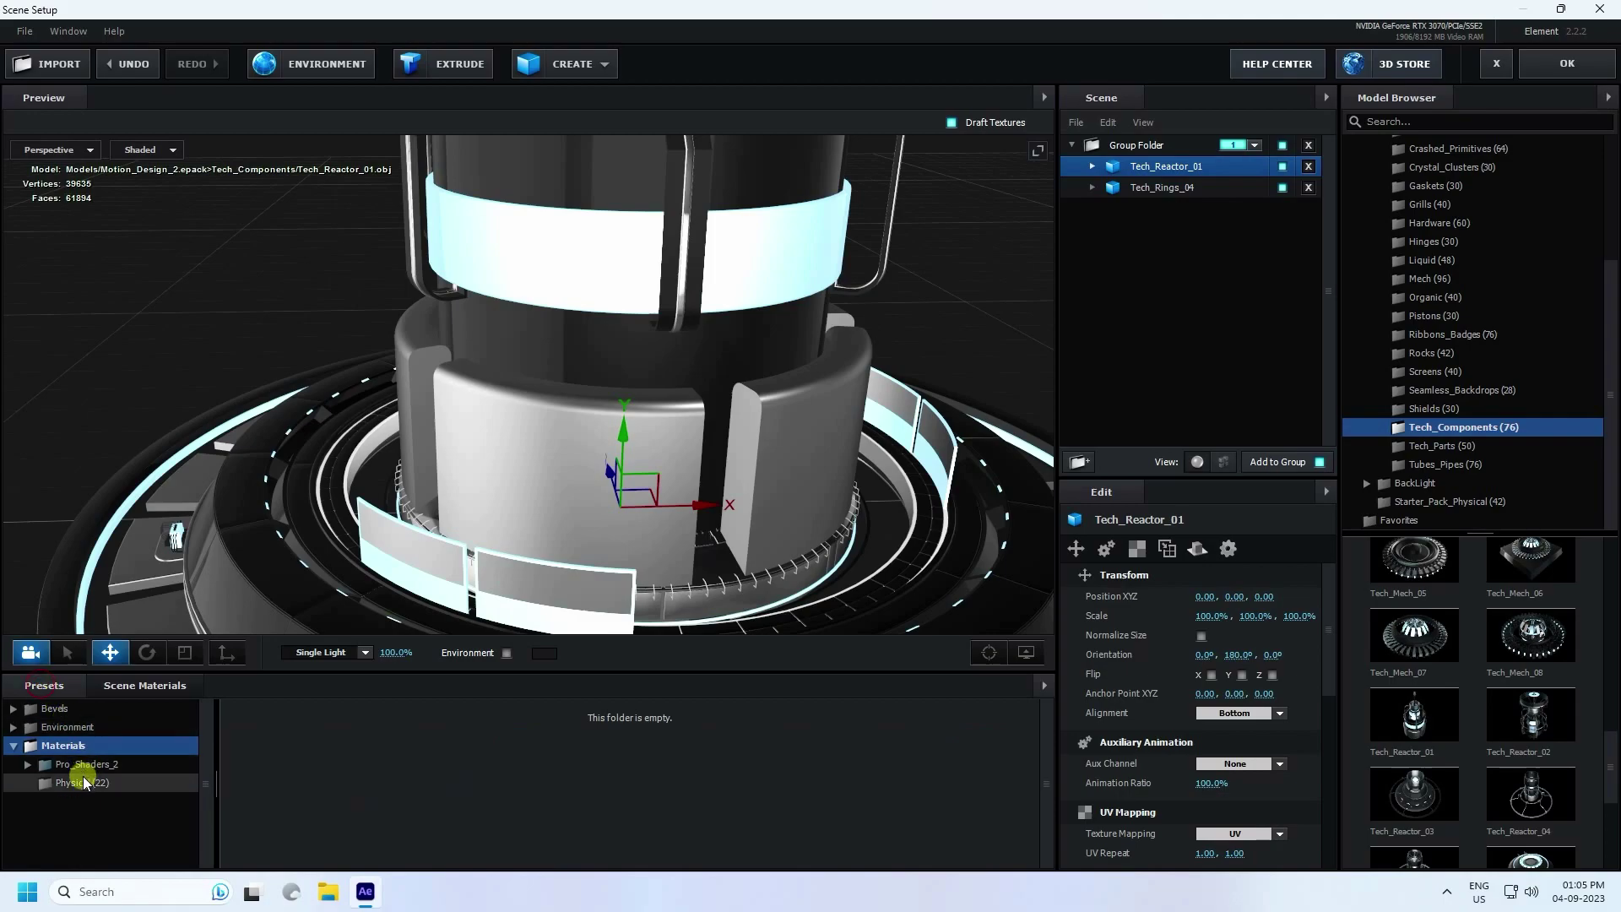
pyautogui.click(74, 782)
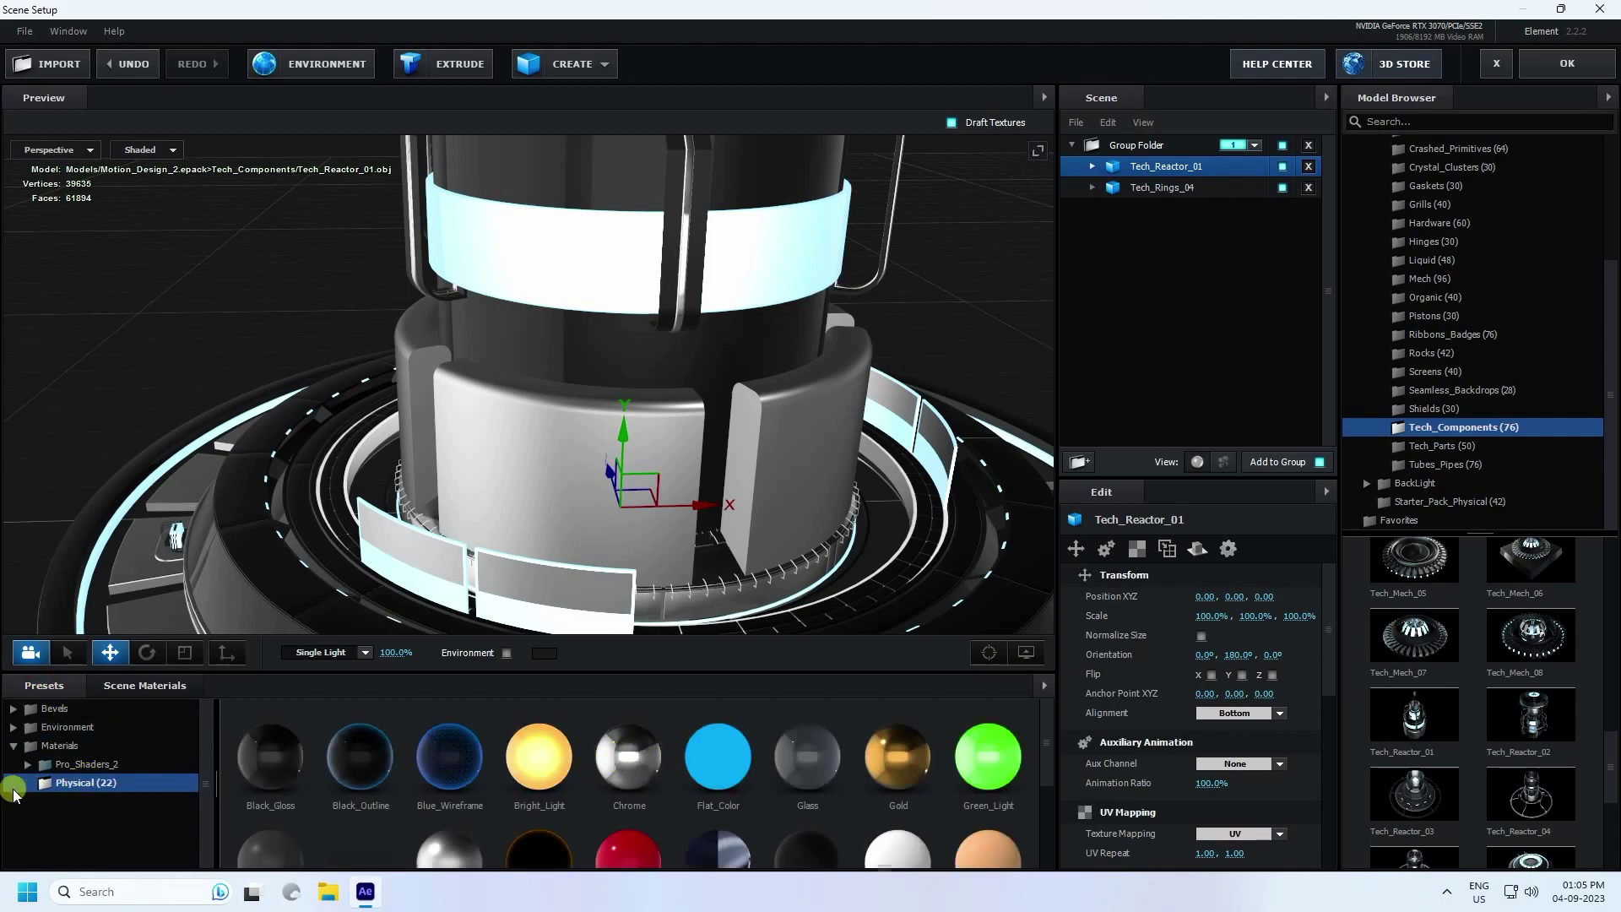
pyautogui.moveTo(615, 777); pyautogui.dragTo(549, 485)
pyautogui.click(141, 685)
pyautogui.scroll(-2, 318, 726)
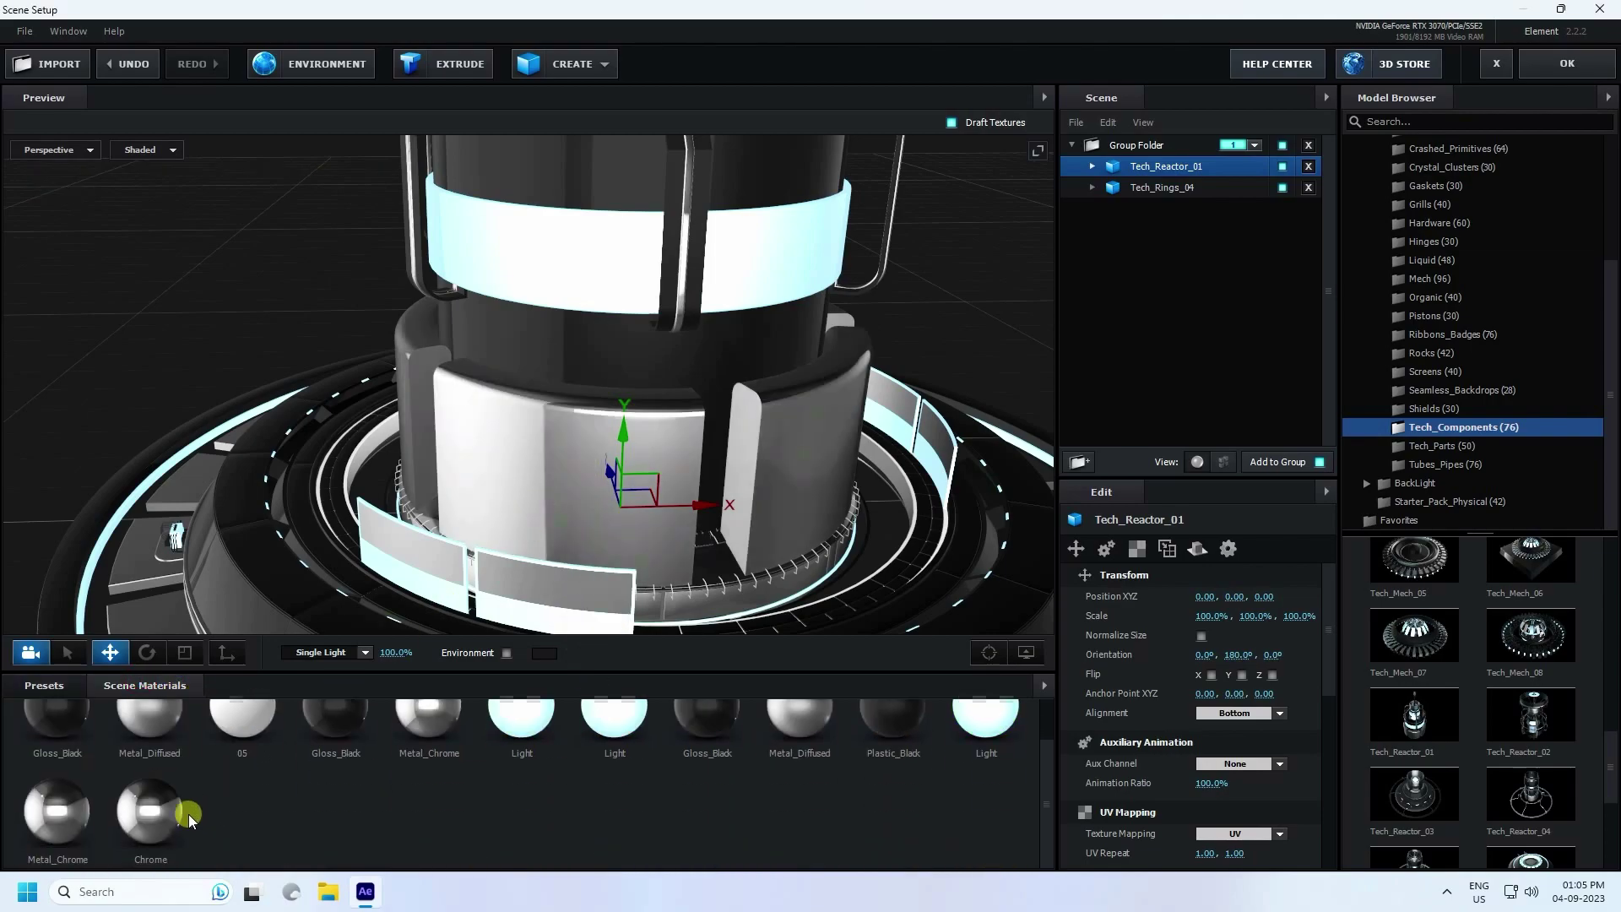
pyautogui.click(145, 817)
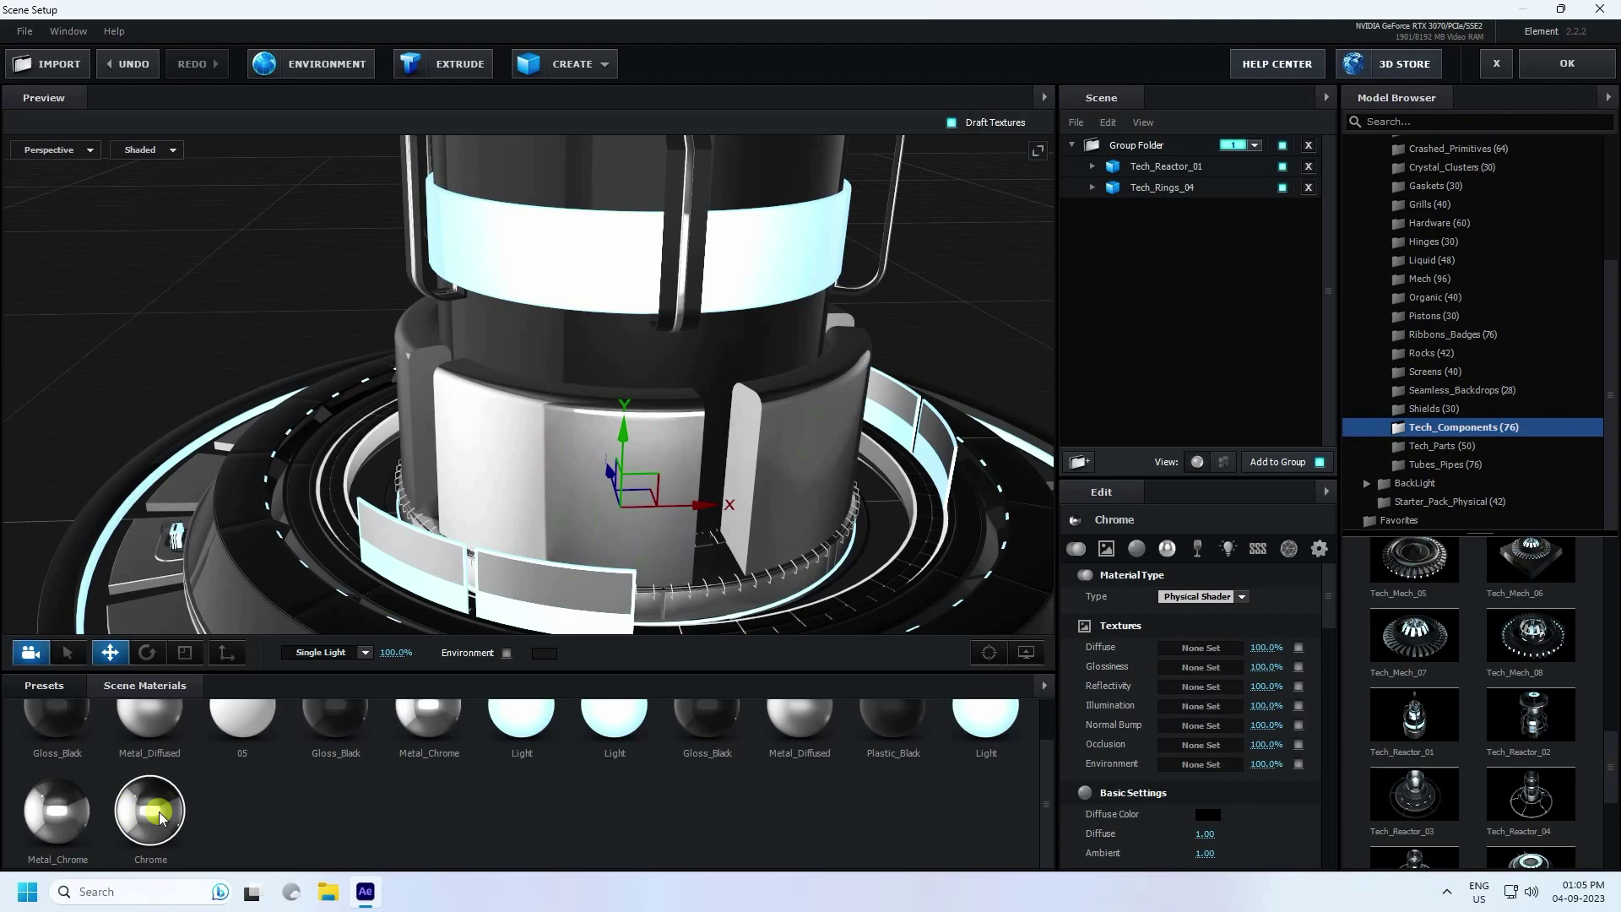
pyautogui.scroll(-5, 1080, 751)
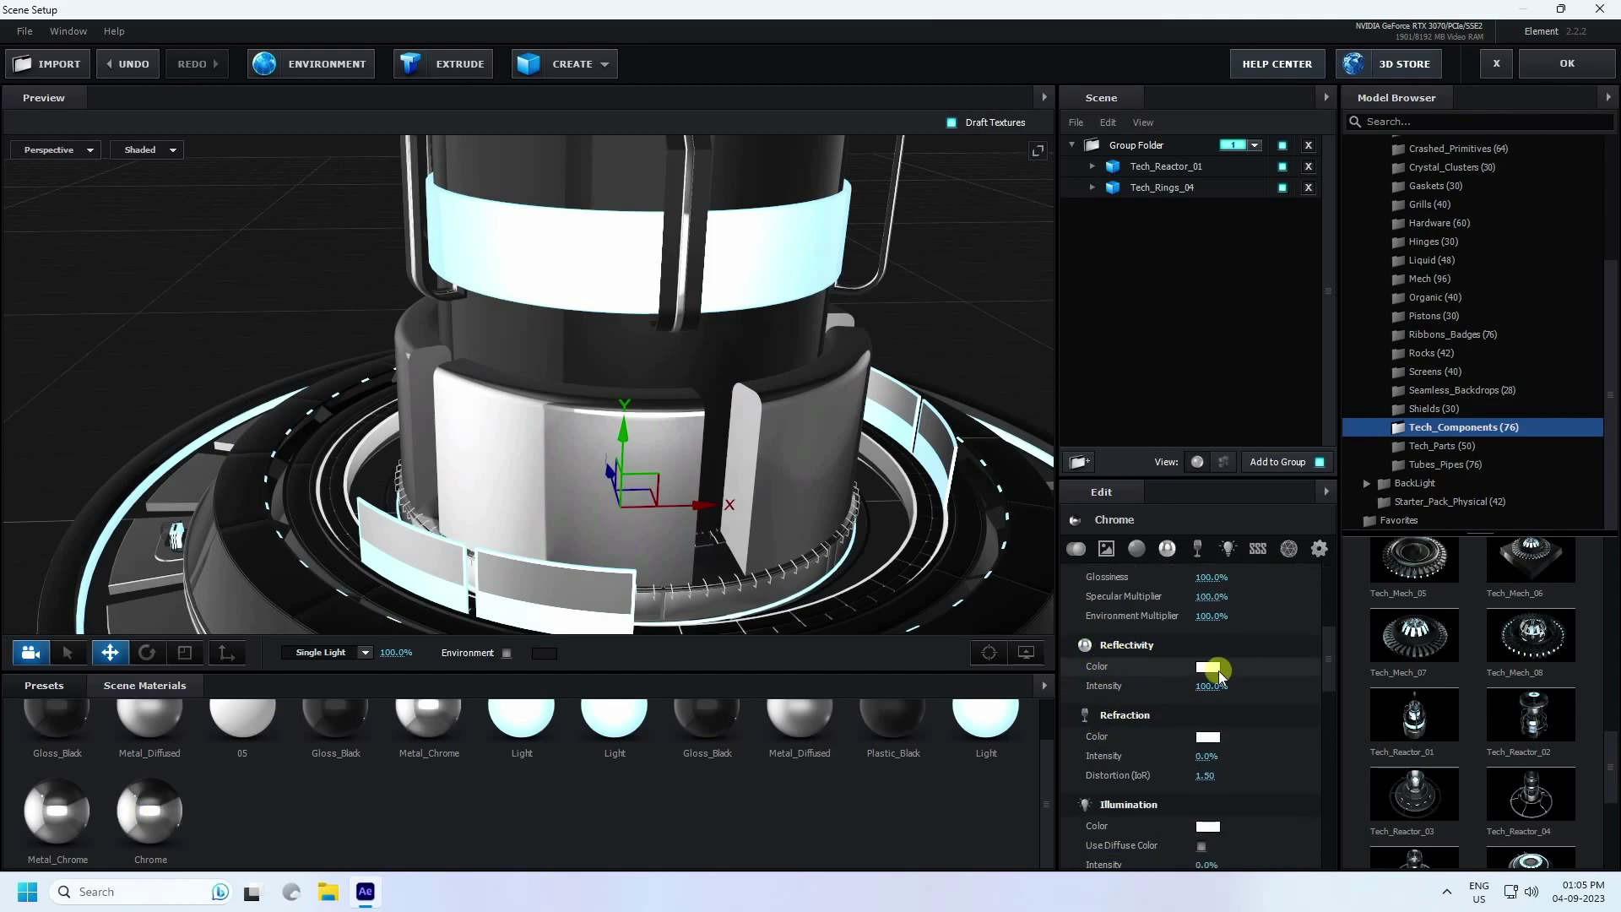
# Set the Chrome material's Reflectivity Color to red FF3635.
pyautogui.click(1209, 668)
pyautogui.moveTo(1209, 631); pyautogui.dragTo(1235, 574)
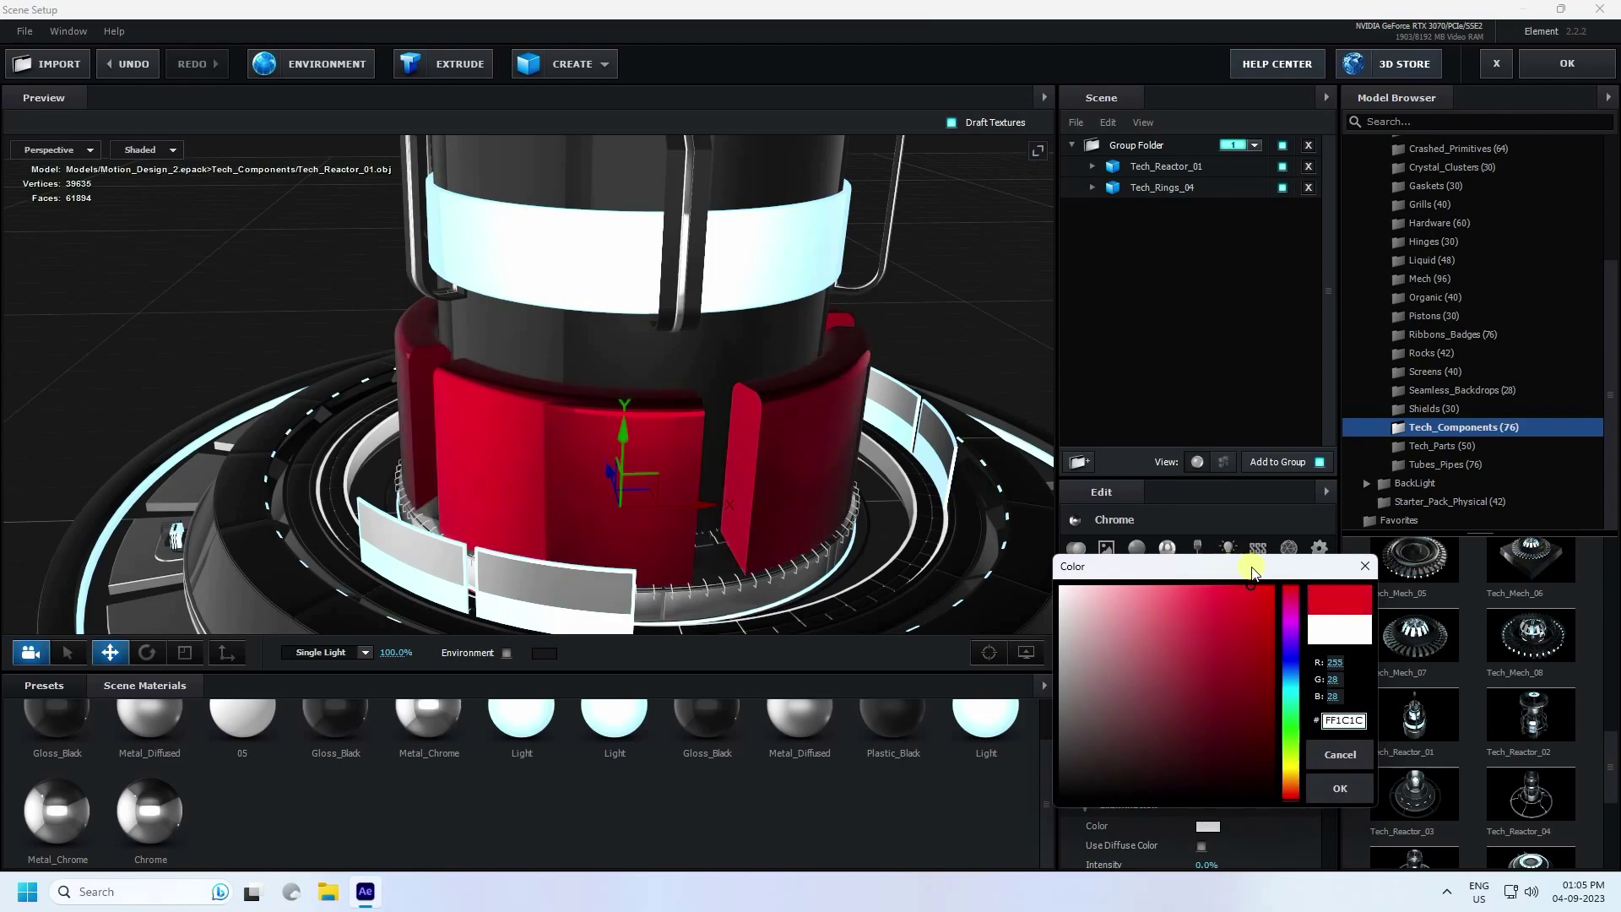
pyautogui.click(1340, 788)
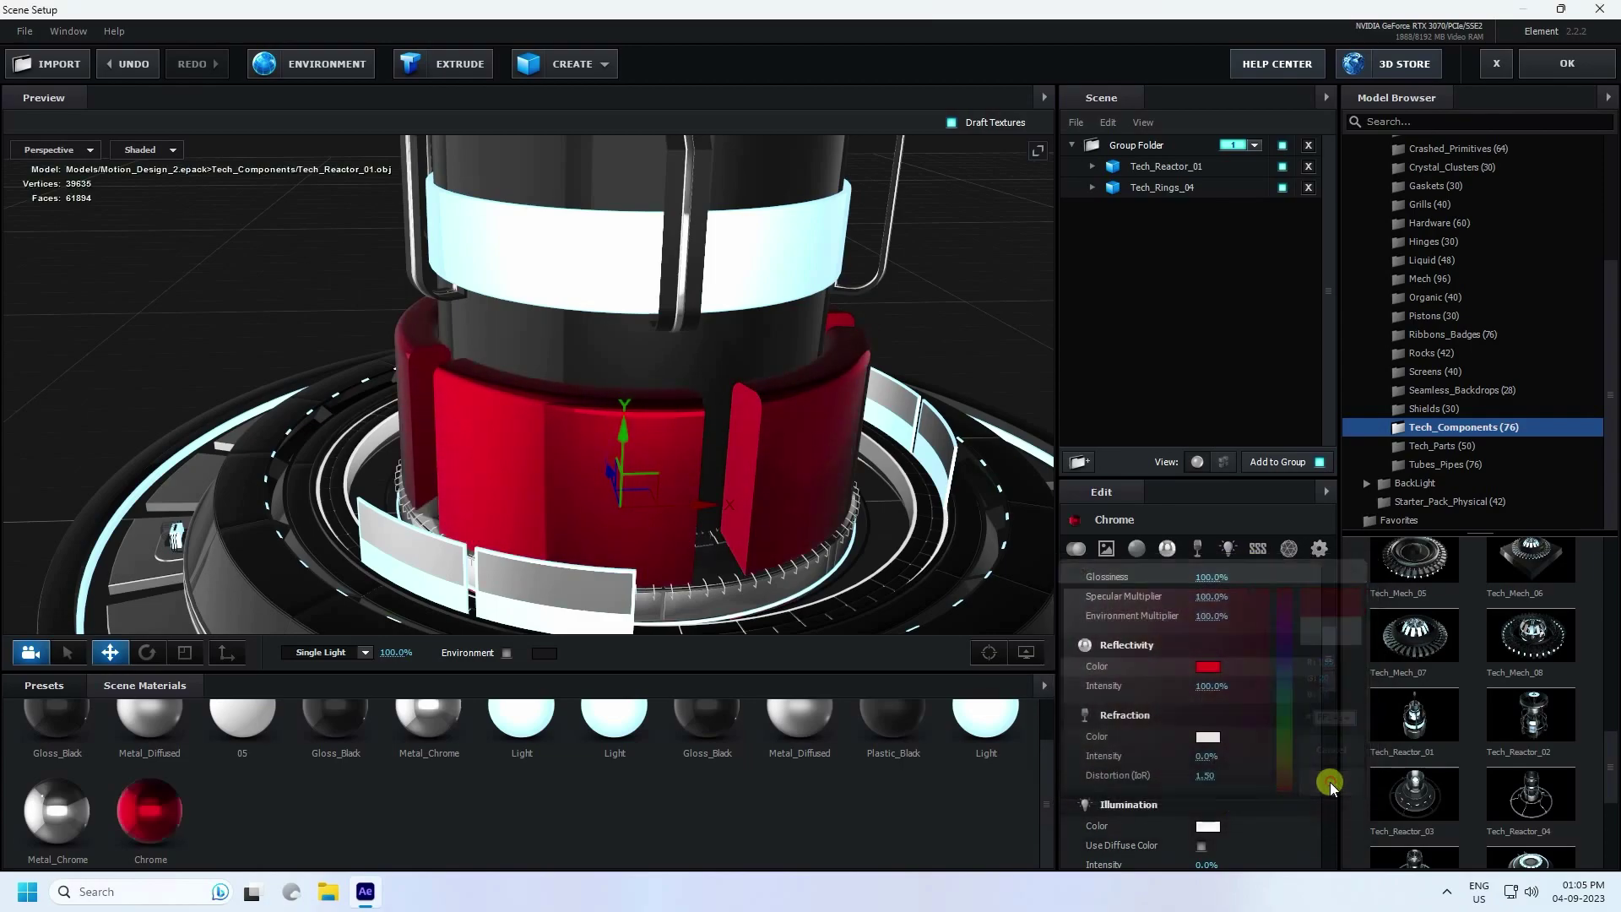
pyautogui.scroll(-5, 1317, 759)
pyautogui.moveTo(608, 518); pyautogui.dragTo(564, 459)
pyautogui.scroll(10, 564, 460)
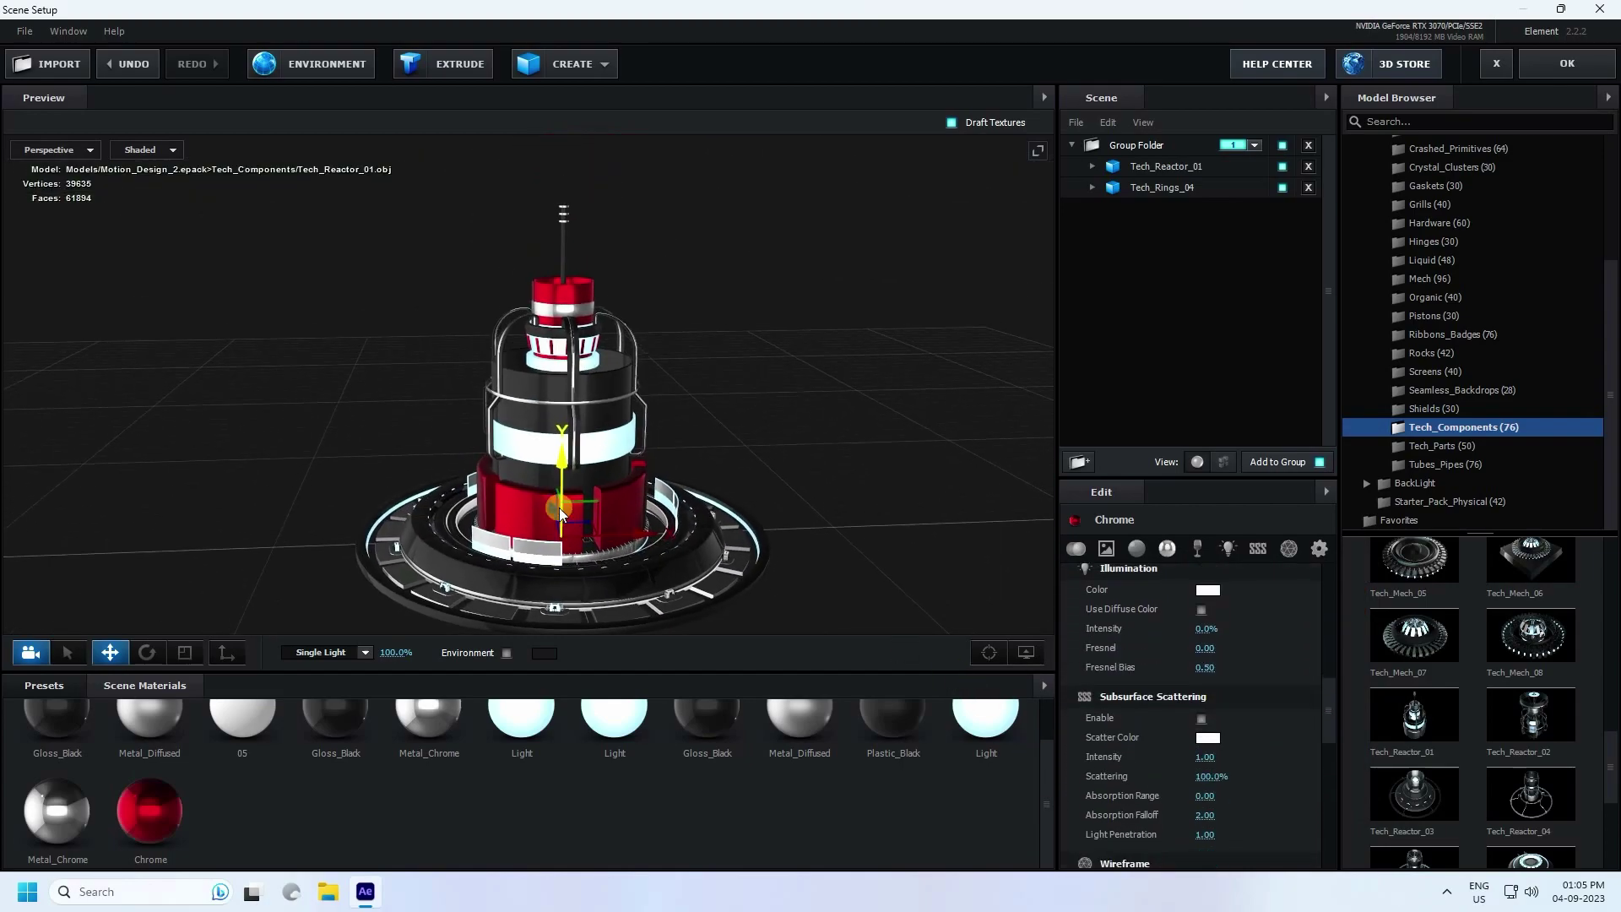
# Apply the red Chrome material to the reactor's cage and reconfirm its red reflectivity.
pyautogui.click(167, 815)
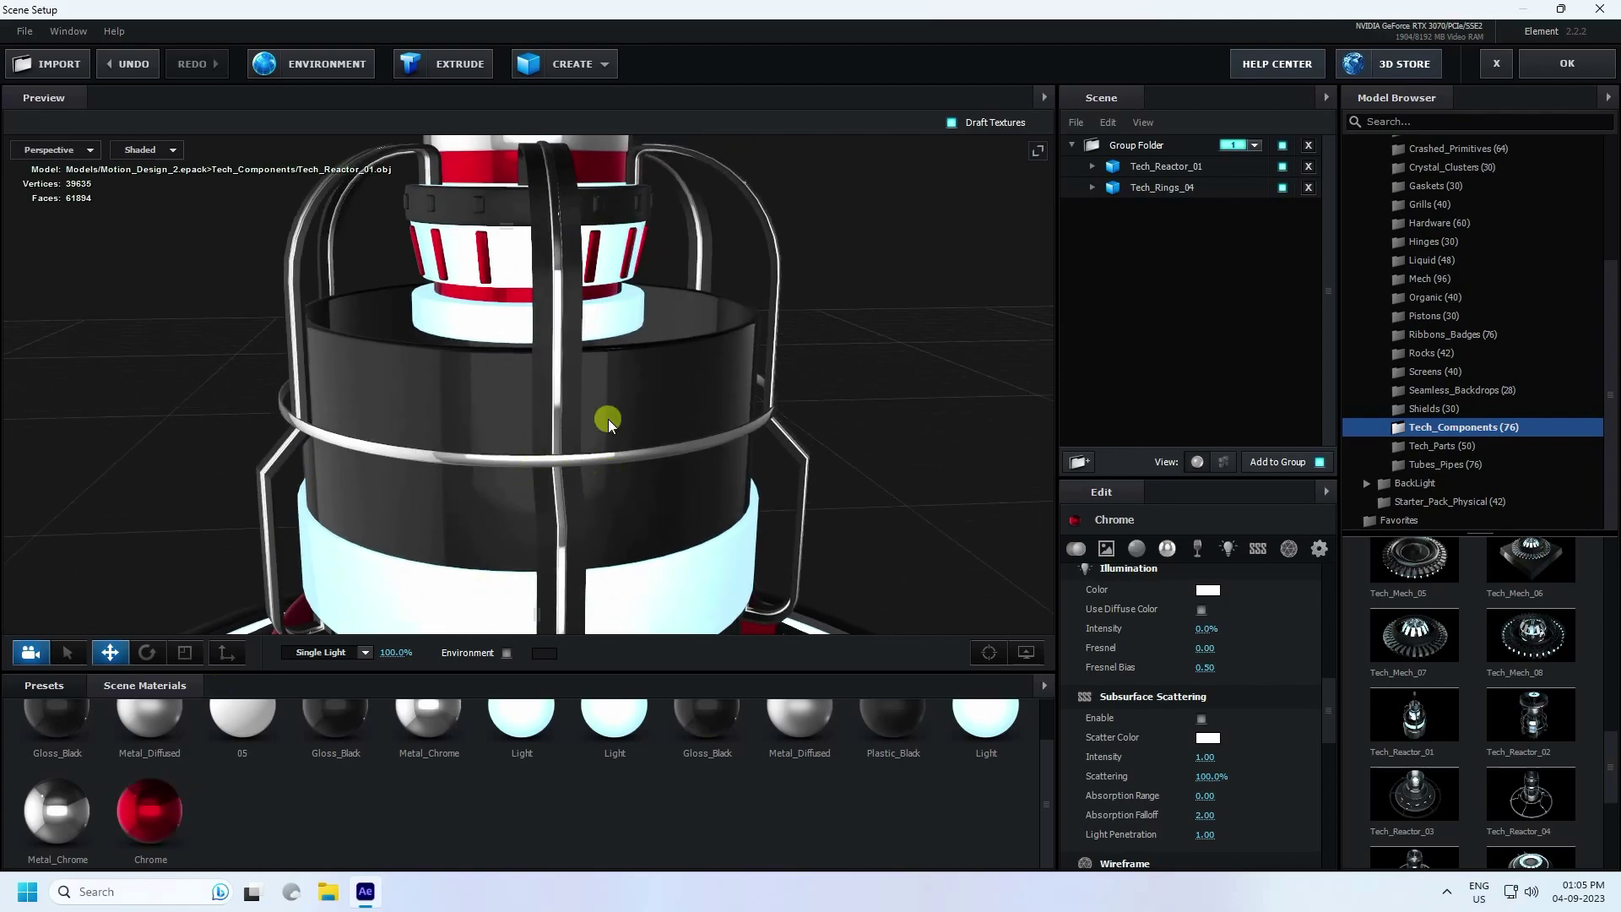
pyautogui.moveTo(163, 811); pyautogui.dragTo(609, 410)
pyautogui.scroll(-5, 560, 445)
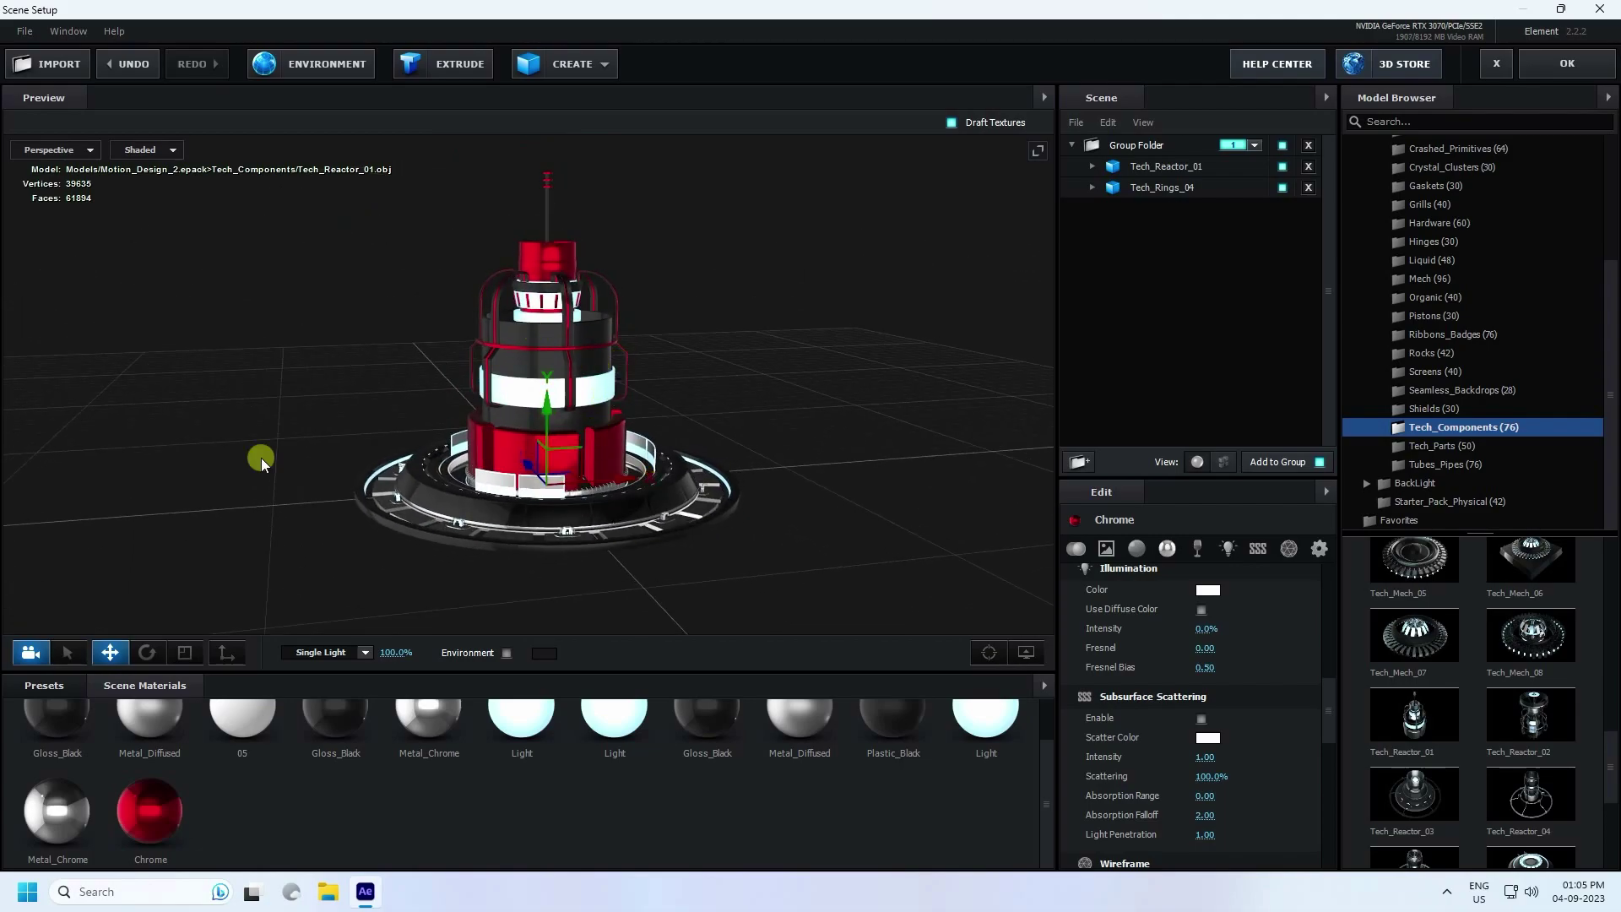
pyautogui.scroll(5, 1114, 718)
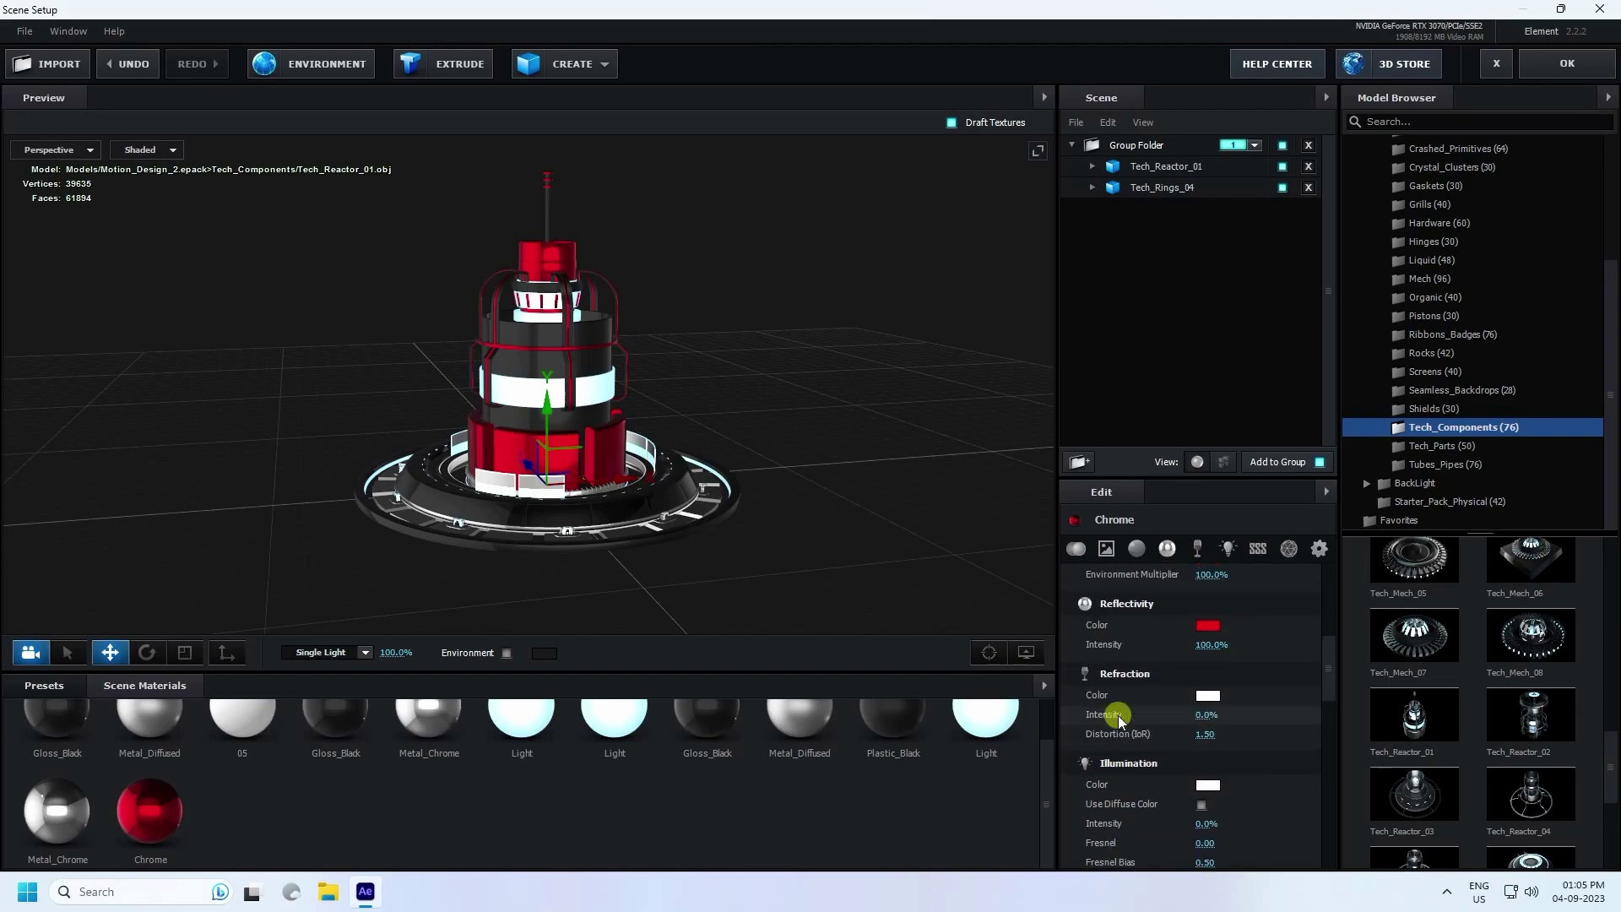
pyautogui.click(1206, 785)
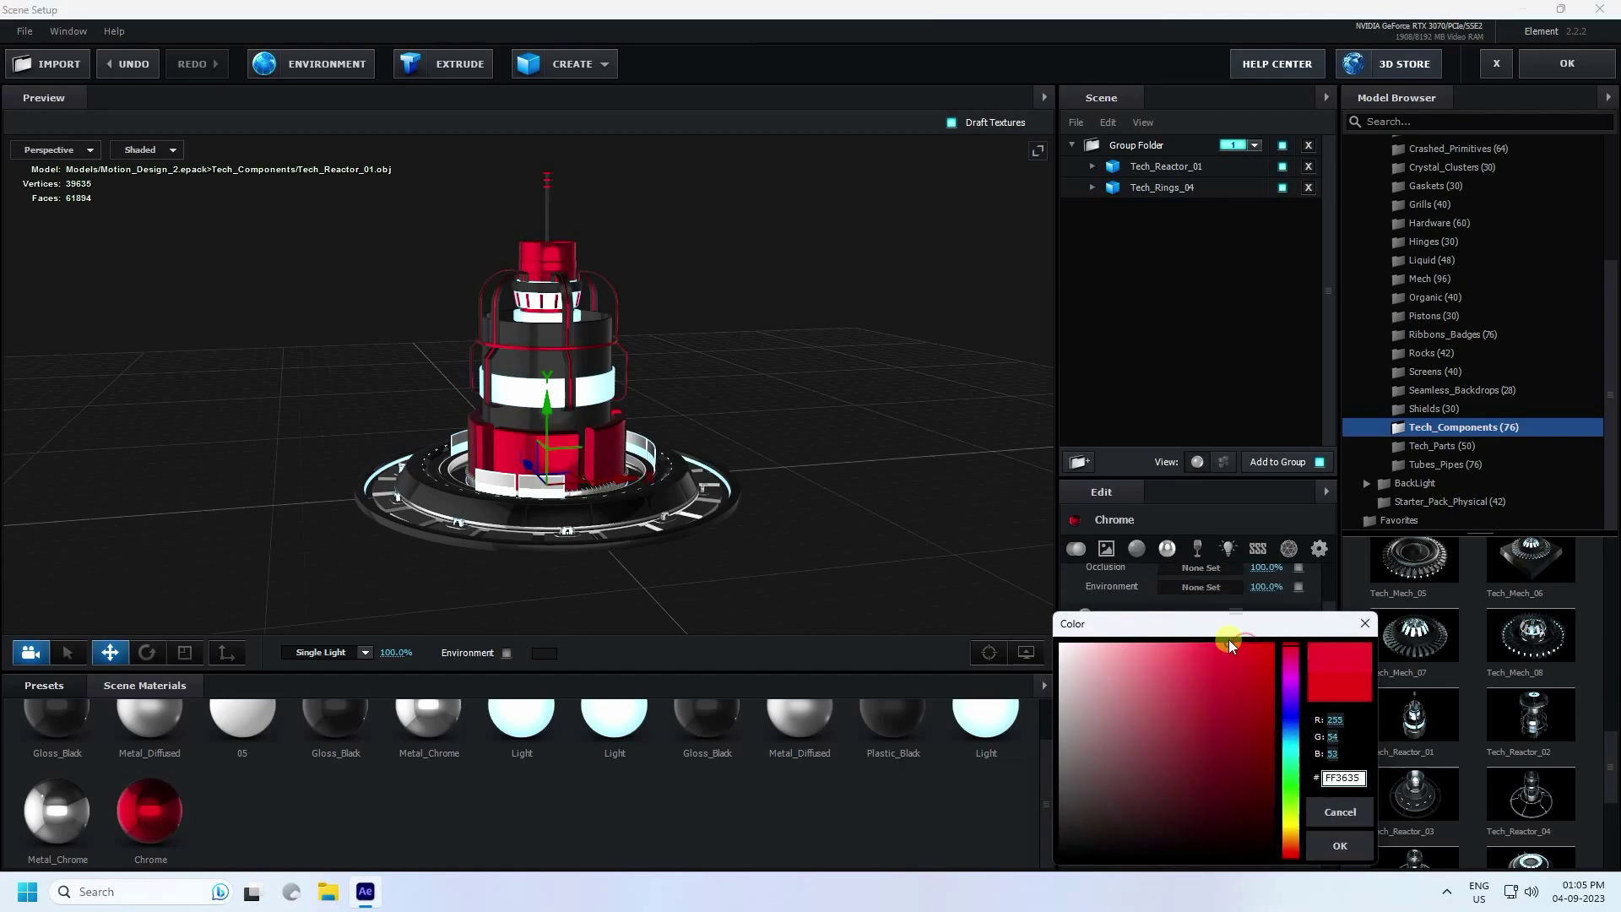
pyautogui.click(1348, 858)
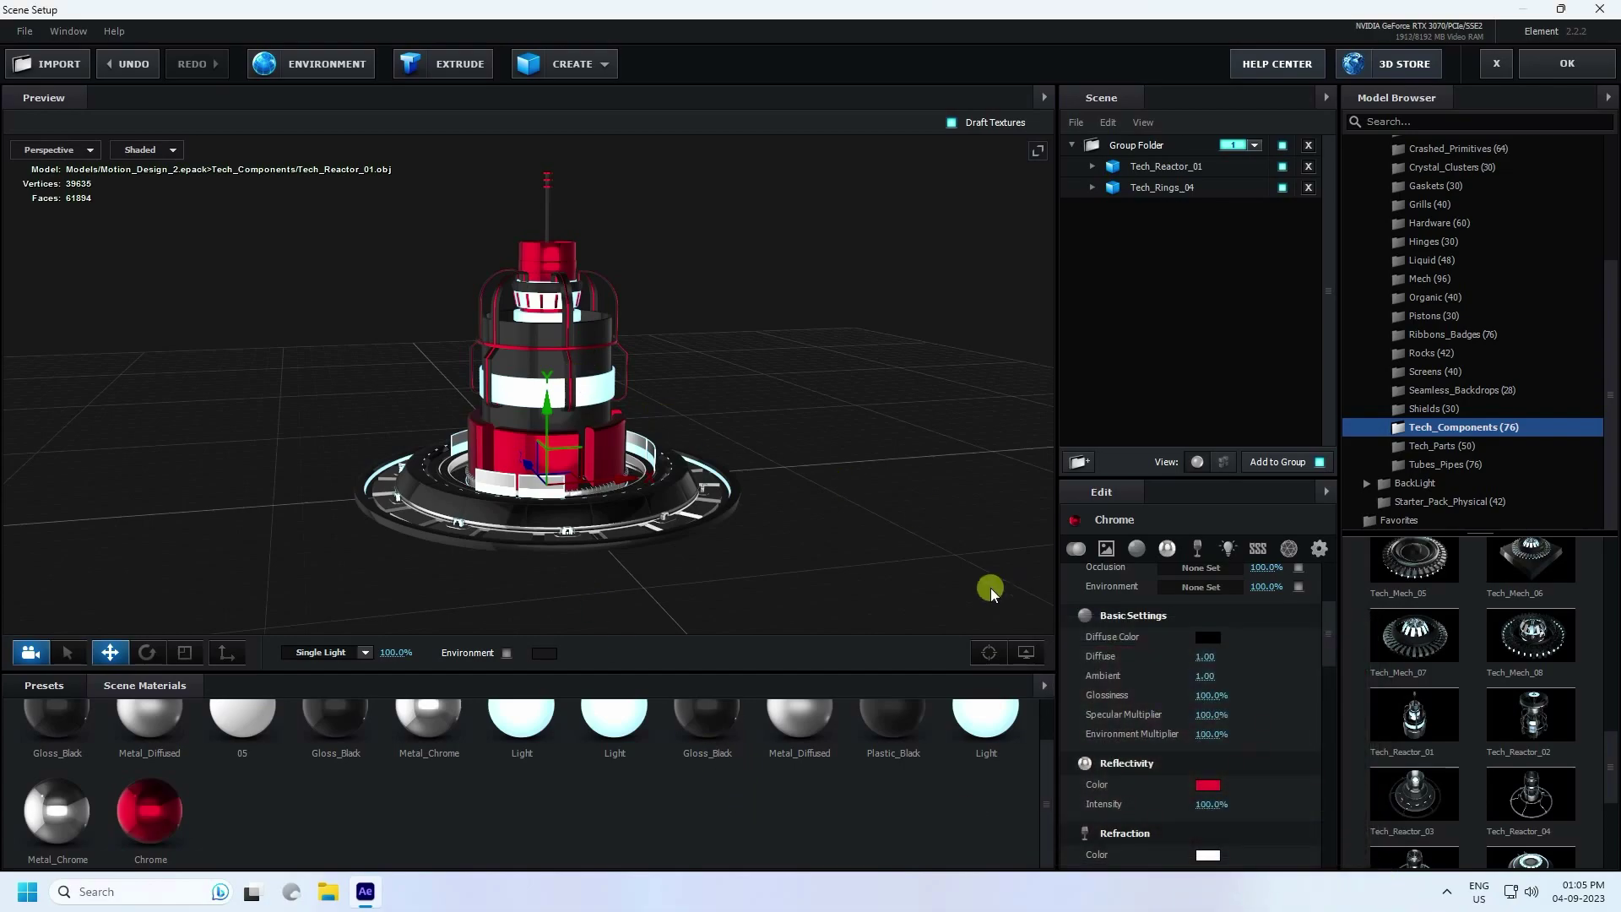
pyautogui.moveTo(439, 351); pyautogui.dragTo(544, 267)
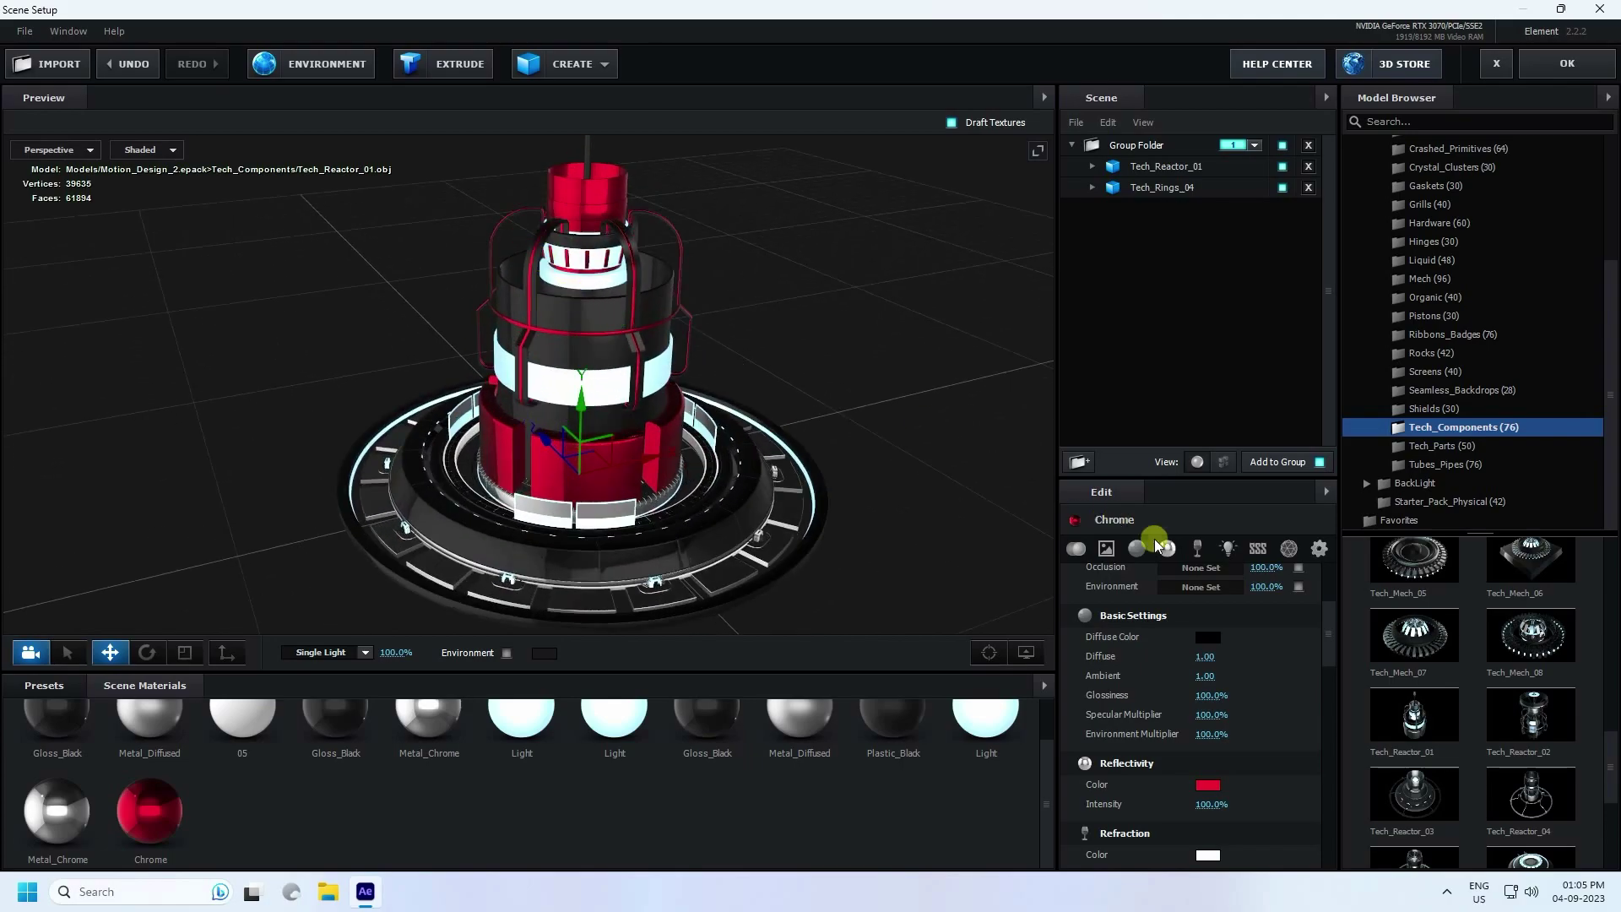
# Add the Tech_Mech_08 ring around the reactor at 72% scale, raised to Y 0.10.
pyautogui.click(1526, 650)
pyautogui.moveTo(318, 416); pyautogui.dragTo(471, 360)
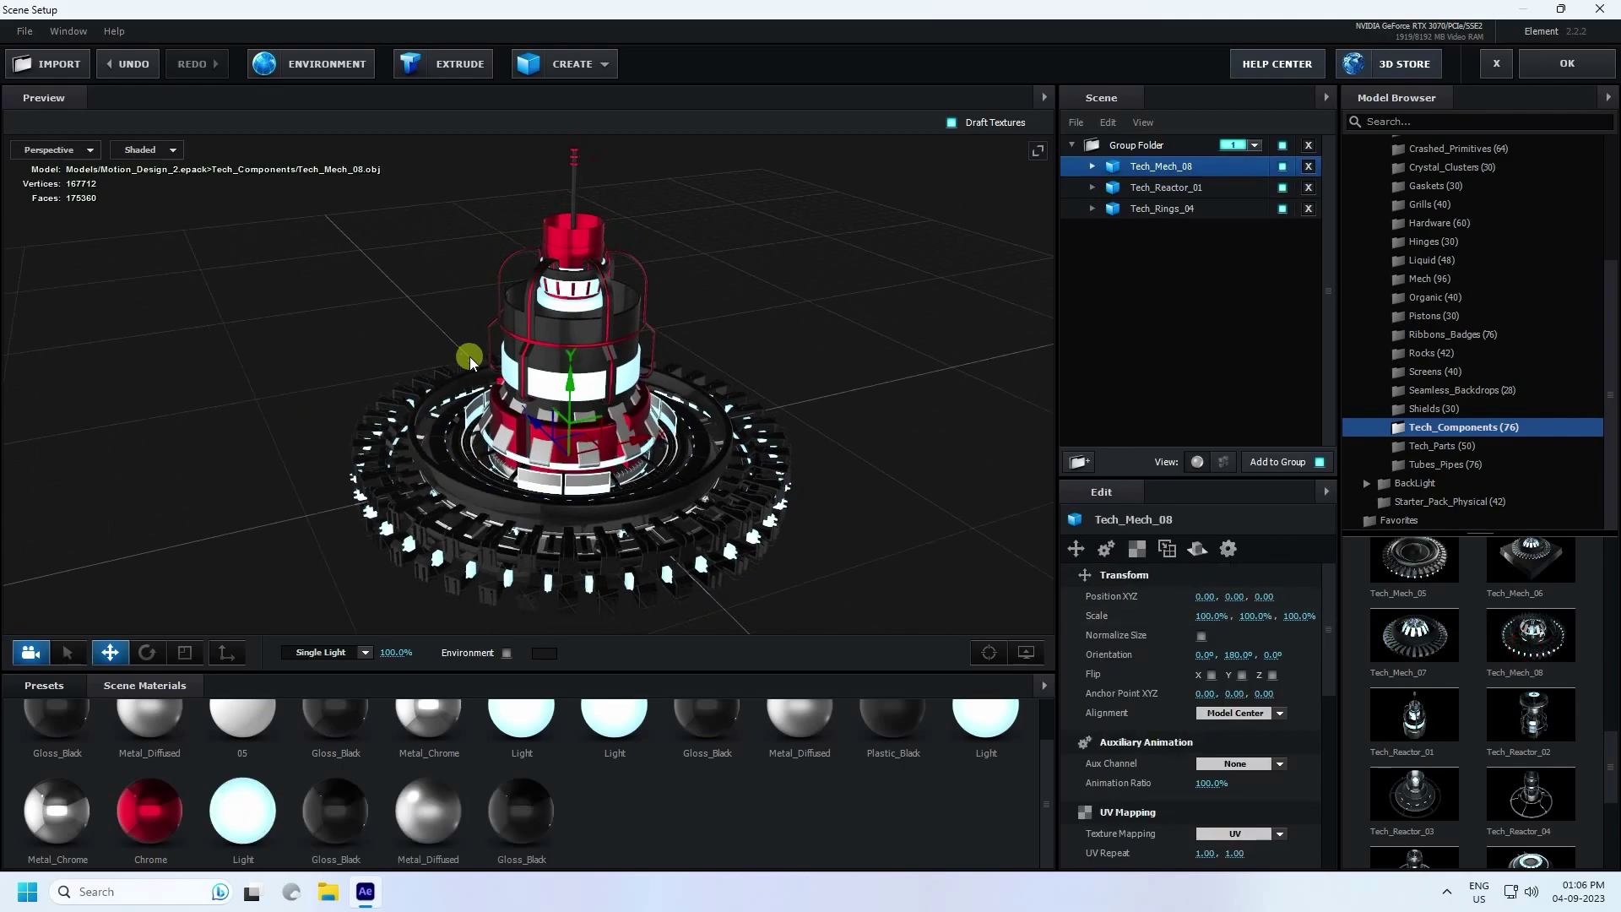
pyautogui.moveTo(570, 391); pyautogui.dragTo(572, 377)
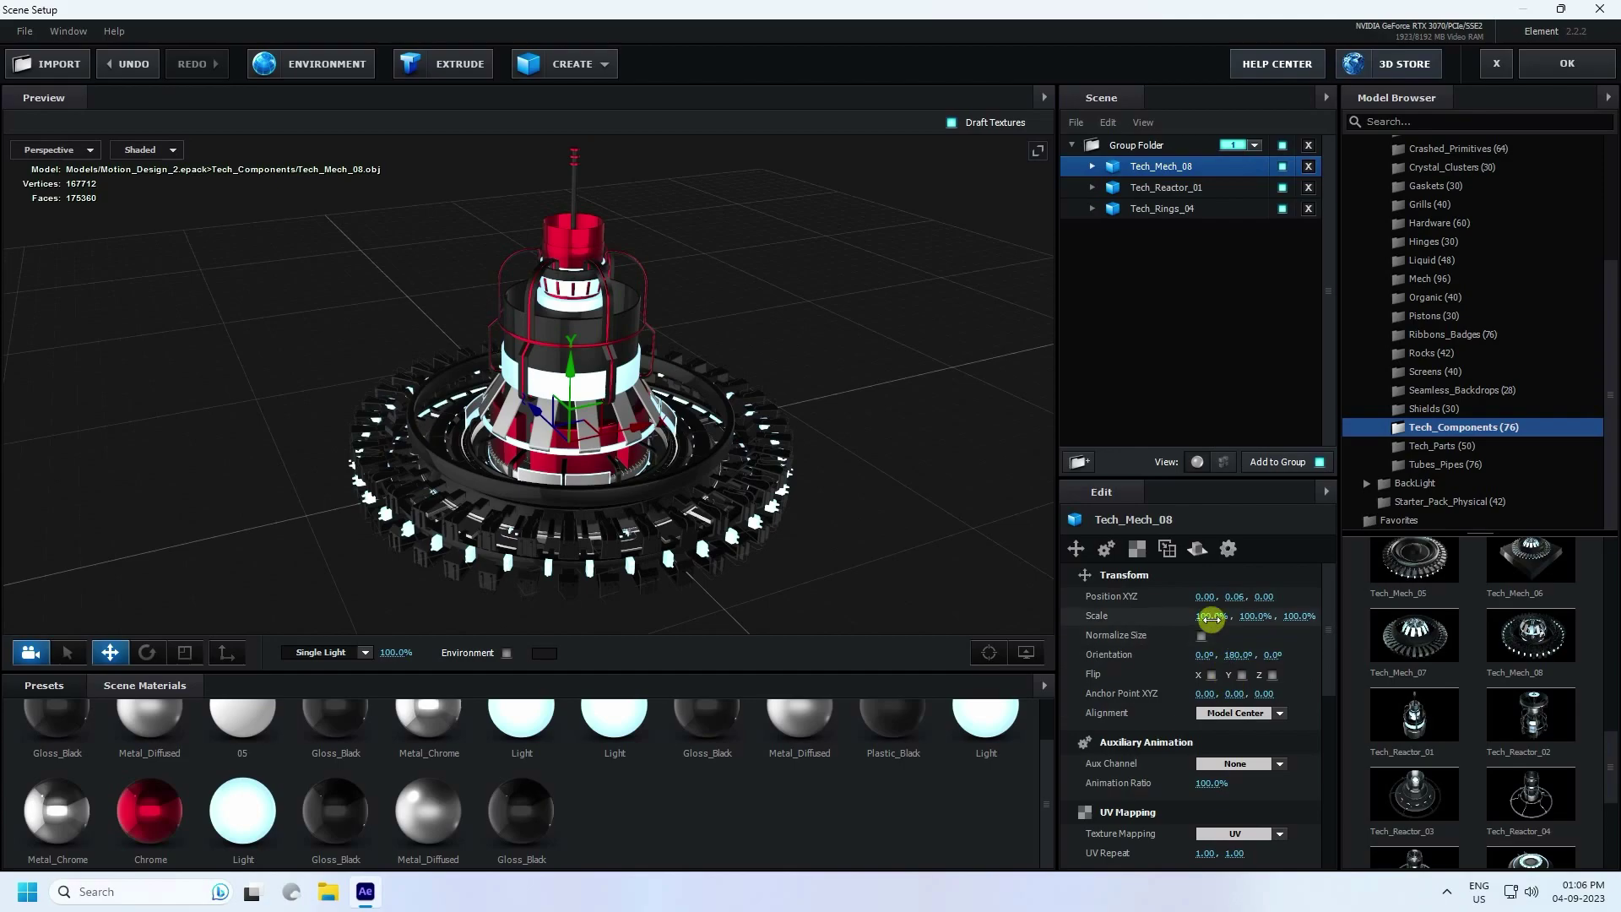
pyautogui.moveTo(1216, 617); pyautogui.dragTo(1167, 617)
pyautogui.scroll(3, 593, 474)
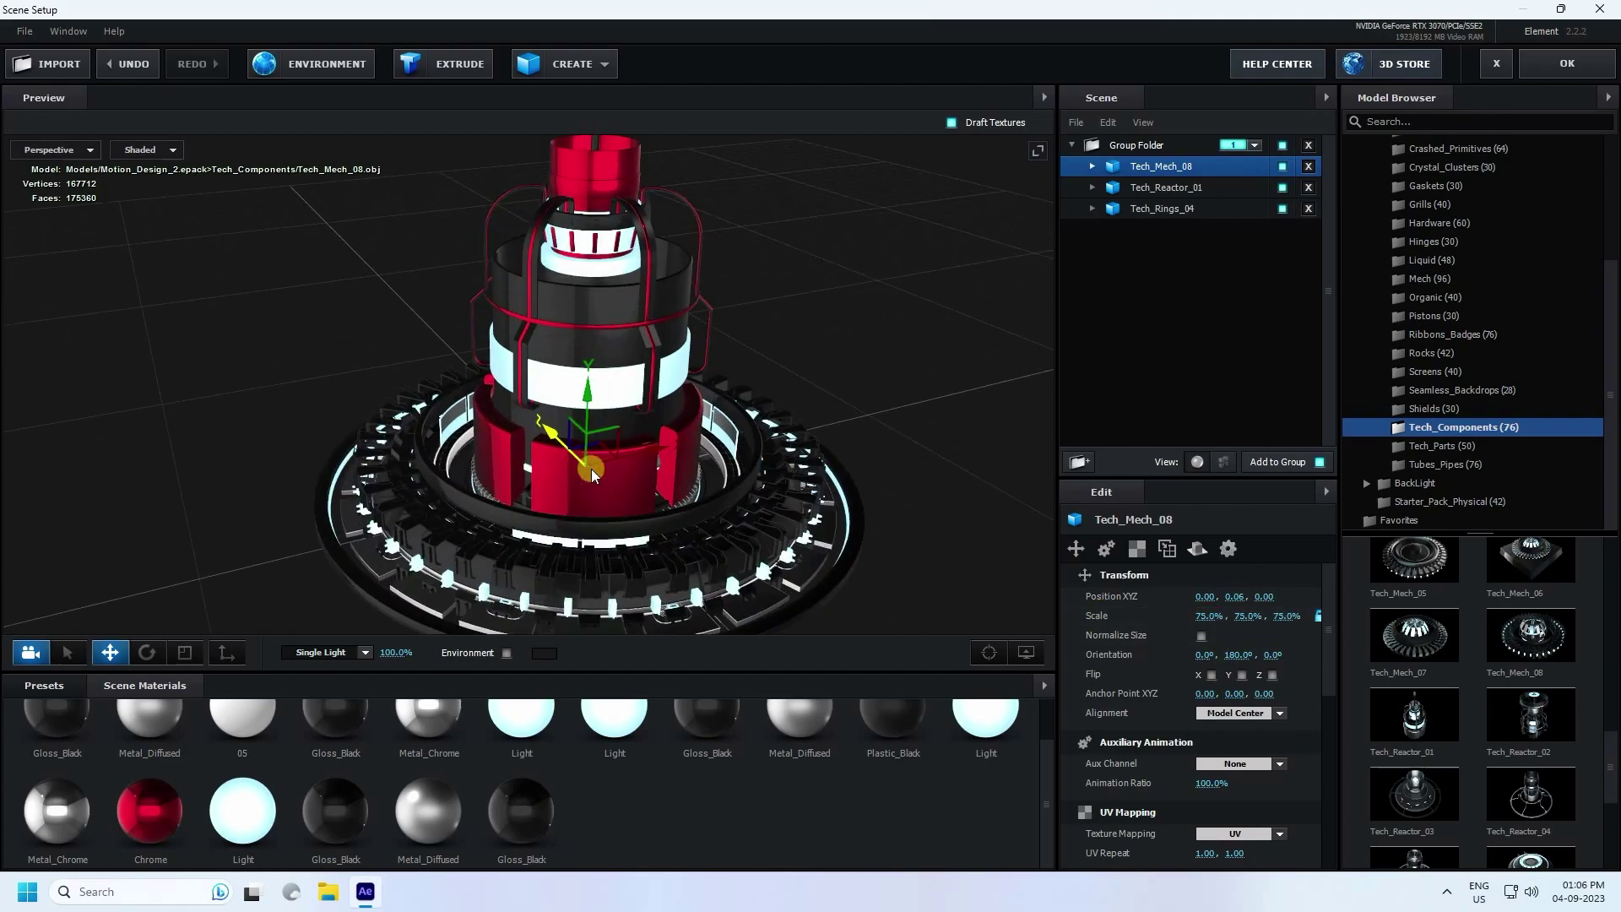
pyautogui.moveTo(587, 400); pyautogui.dragTo(588, 397)
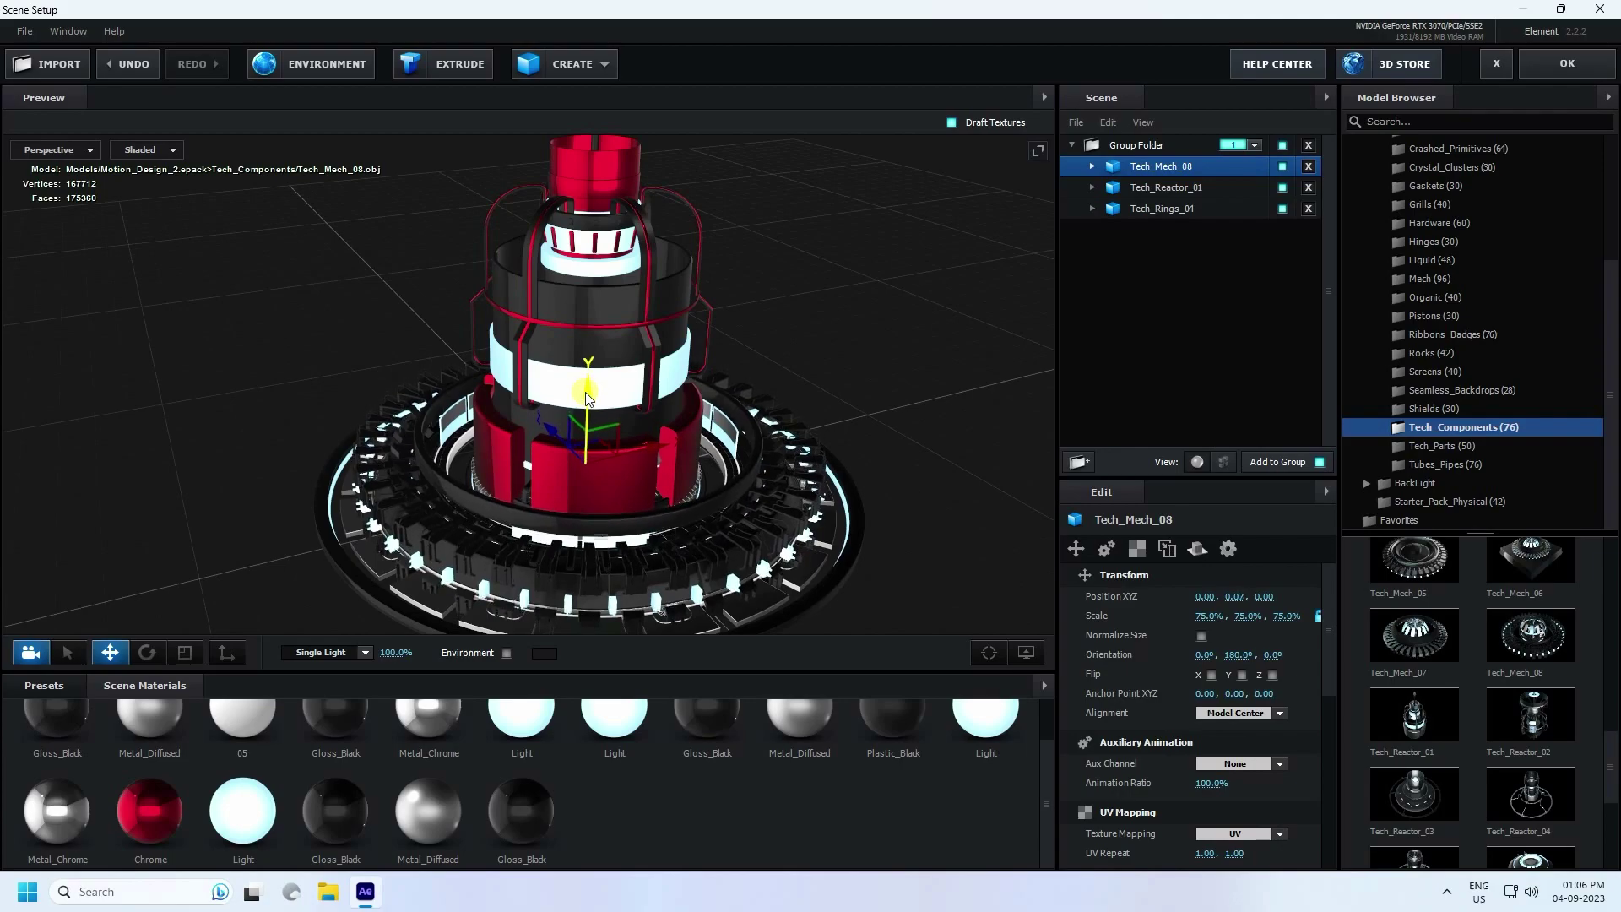
pyautogui.moveTo(574, 455); pyautogui.dragTo(521, 451)
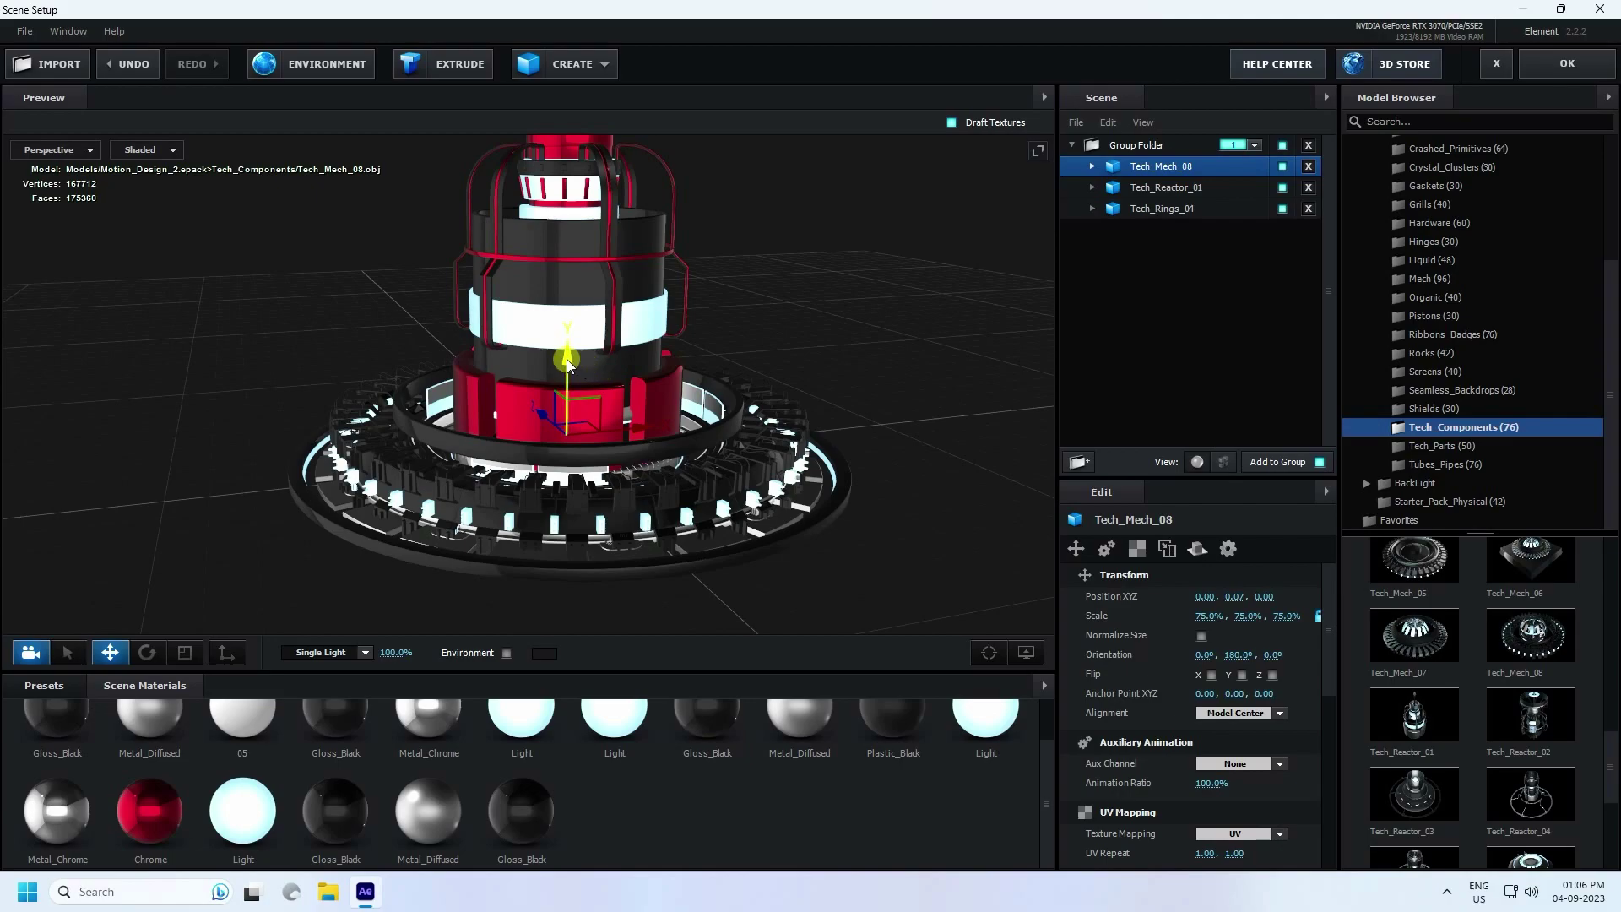
pyautogui.moveTo(568, 365); pyautogui.dragTo(538, 412)
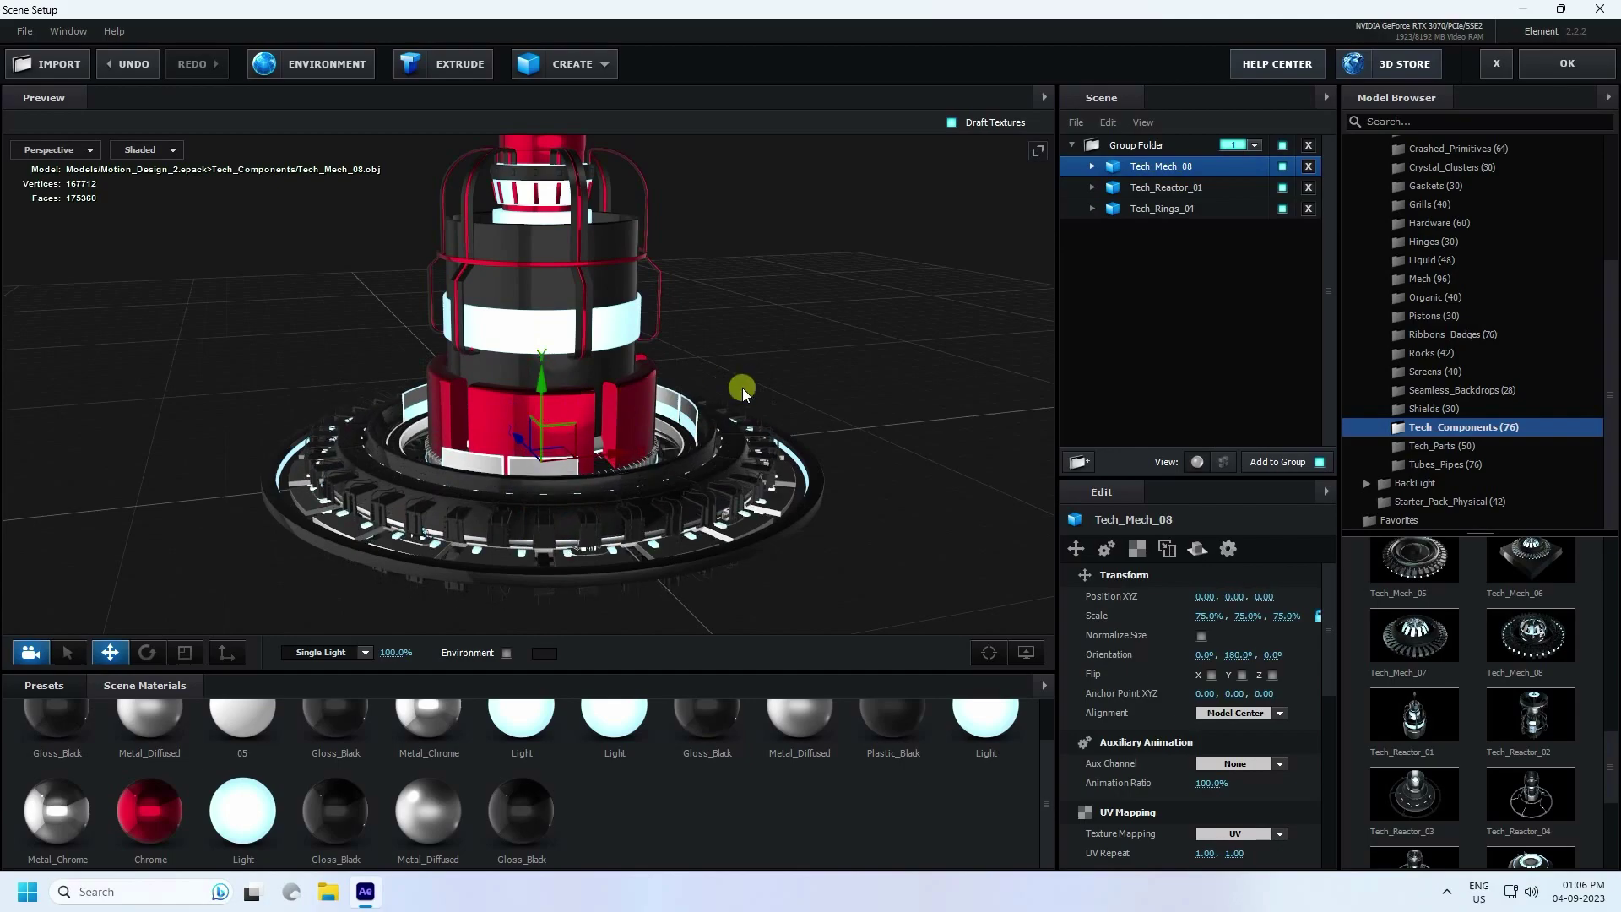
pyautogui.hotkey('ctrl', 'z')
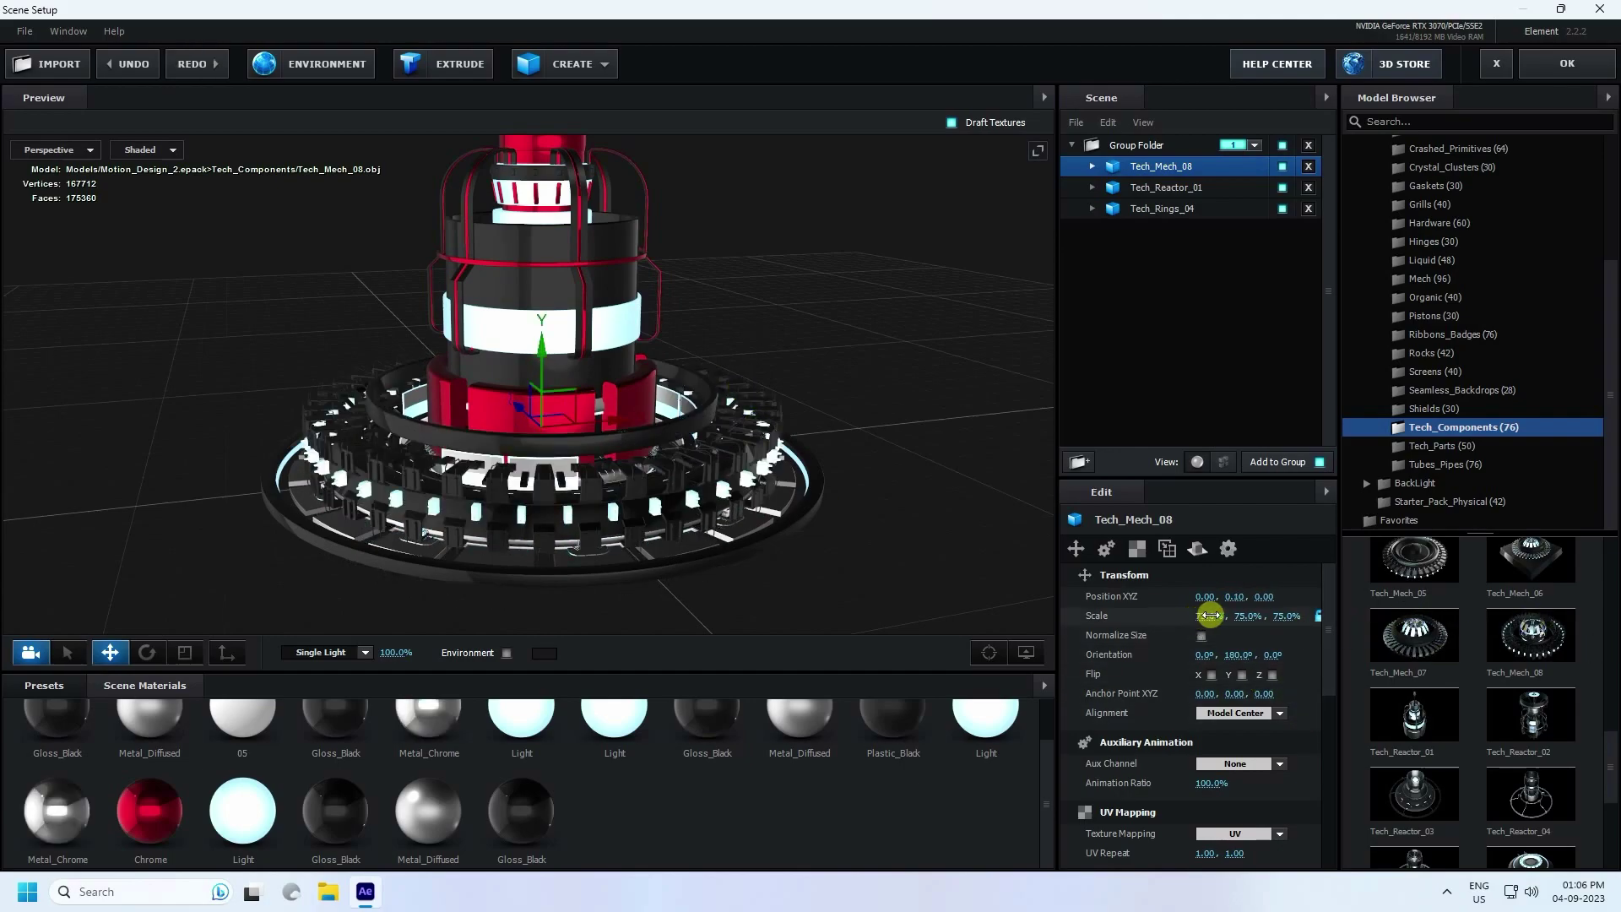
pyautogui.write('72')
pyautogui.press('Return')
# Duplicate the Tech_Mech_08 ring, scale the copy to 50% and raise it to Y 0.71.
pyautogui.moveTo(844, 355); pyautogui.dragTo(847, 390)
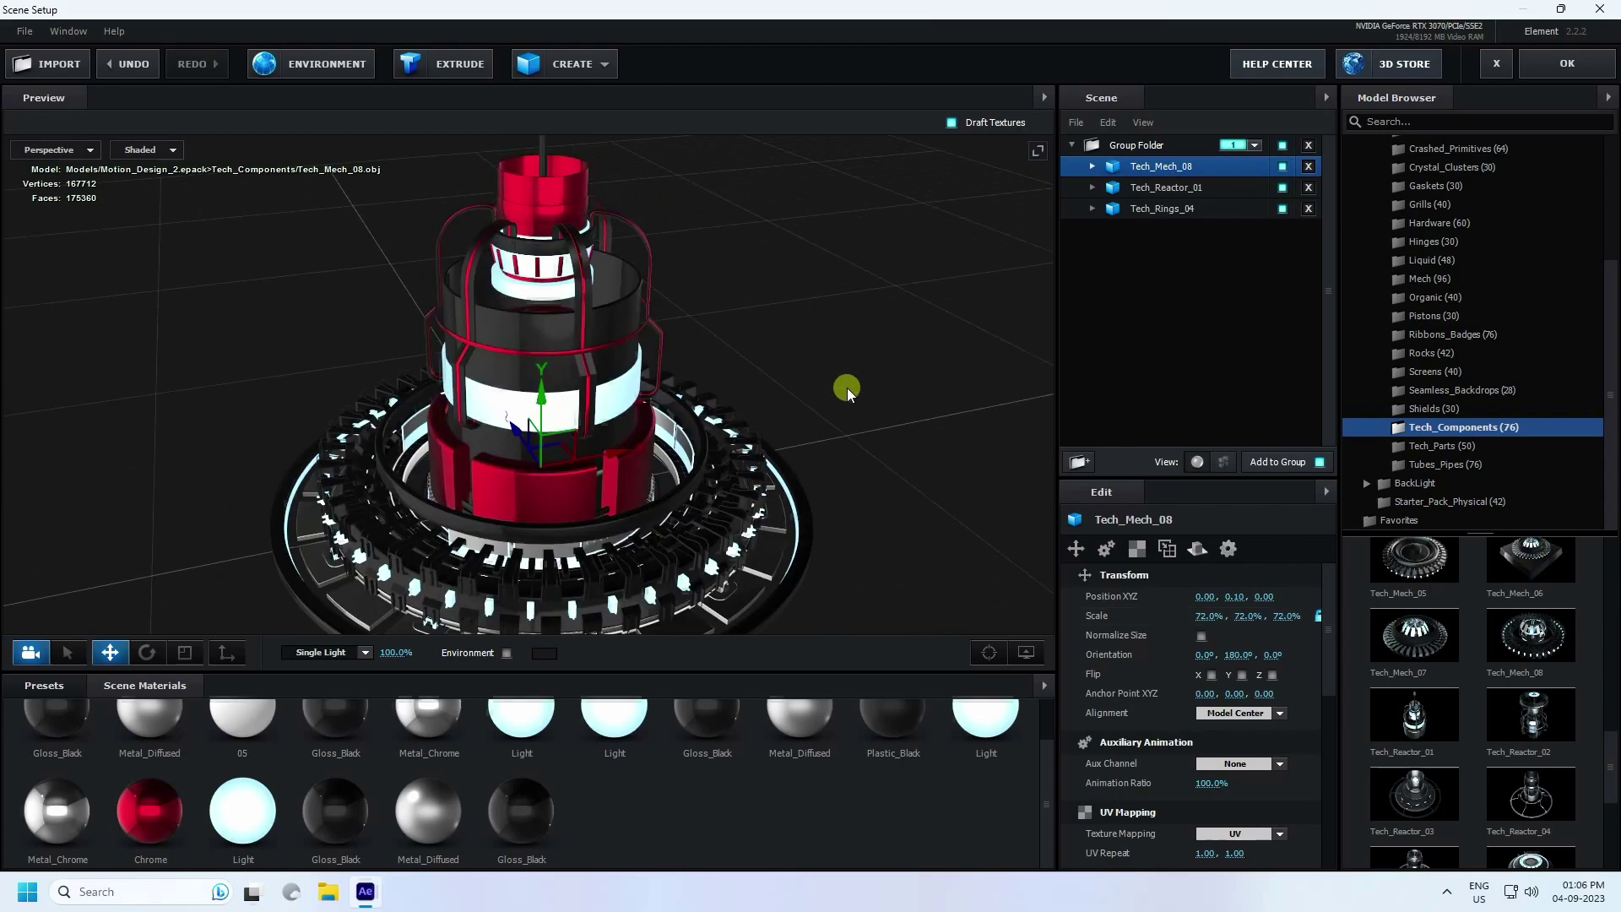
pyautogui.scroll(-2, 806, 422)
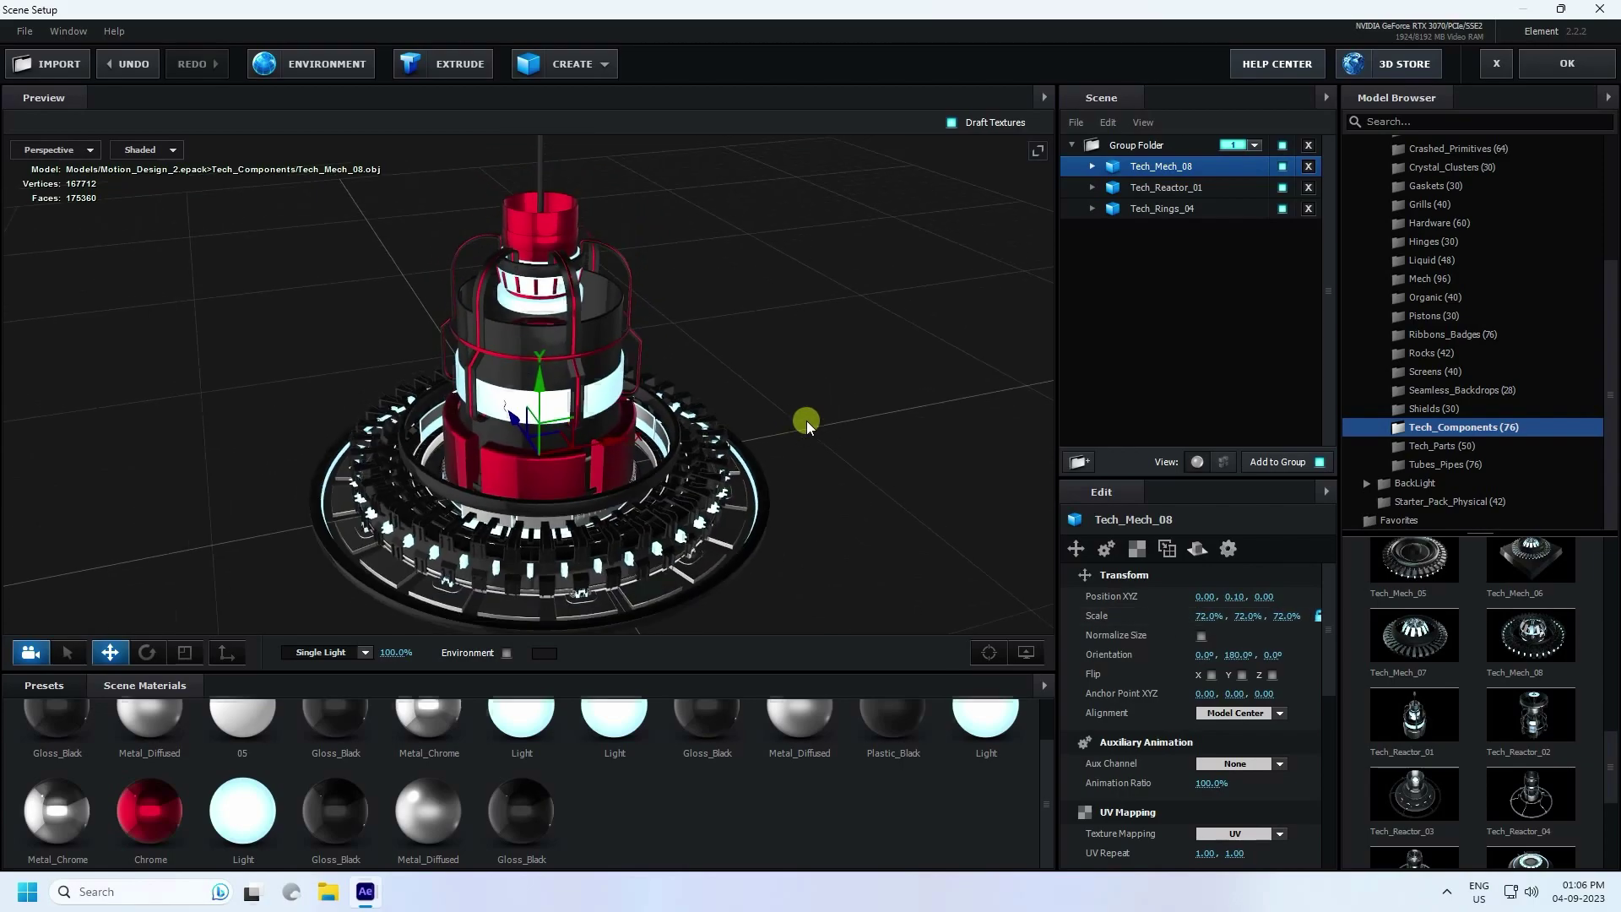
pyautogui.hotkey('ctrl', 'd')
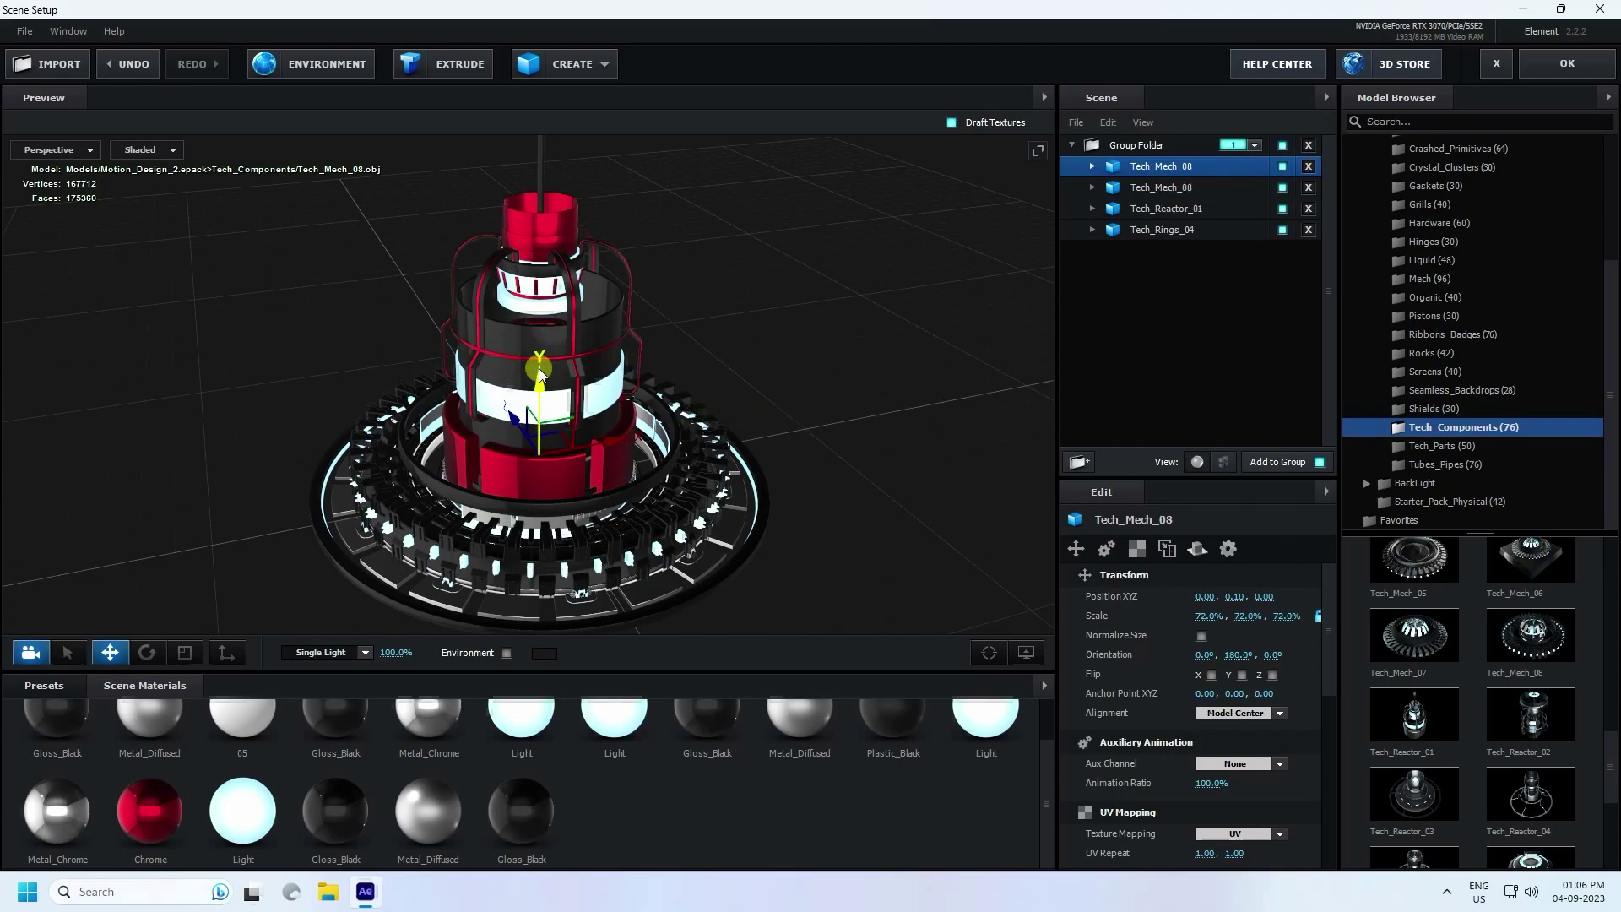
pyautogui.moveTo(539, 387); pyautogui.dragTo(553, 226)
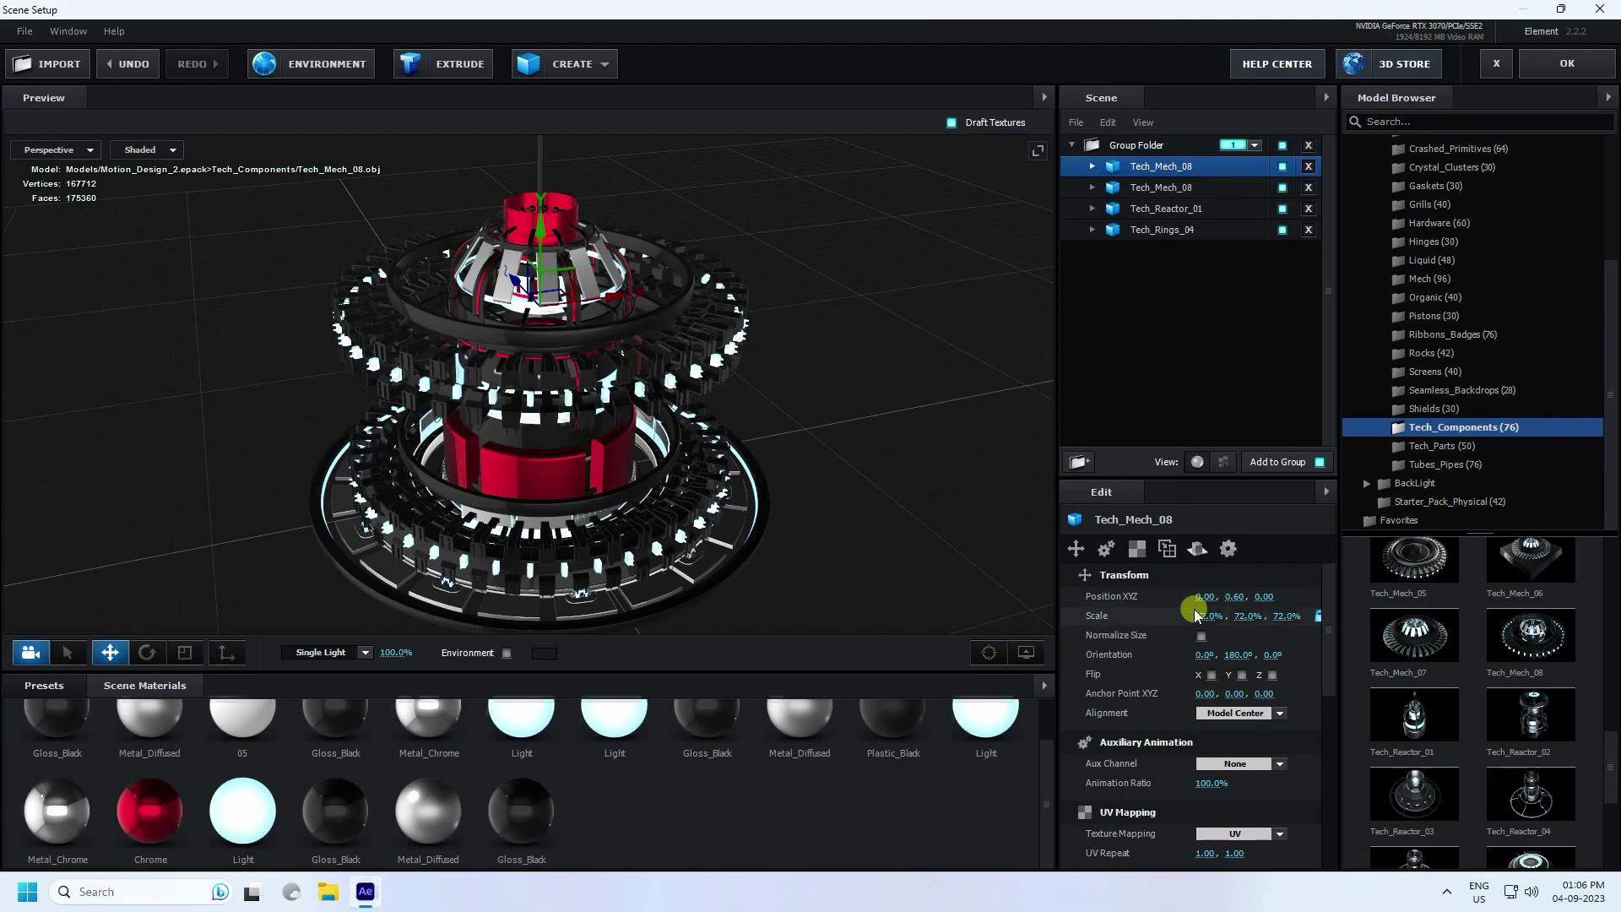
pyautogui.moveTo(1205, 615)
pyautogui.mouseDown()
pyautogui.moveTo(1160, 609)
pyautogui.moveTo(1212, 617)
pyautogui.mouseUp()
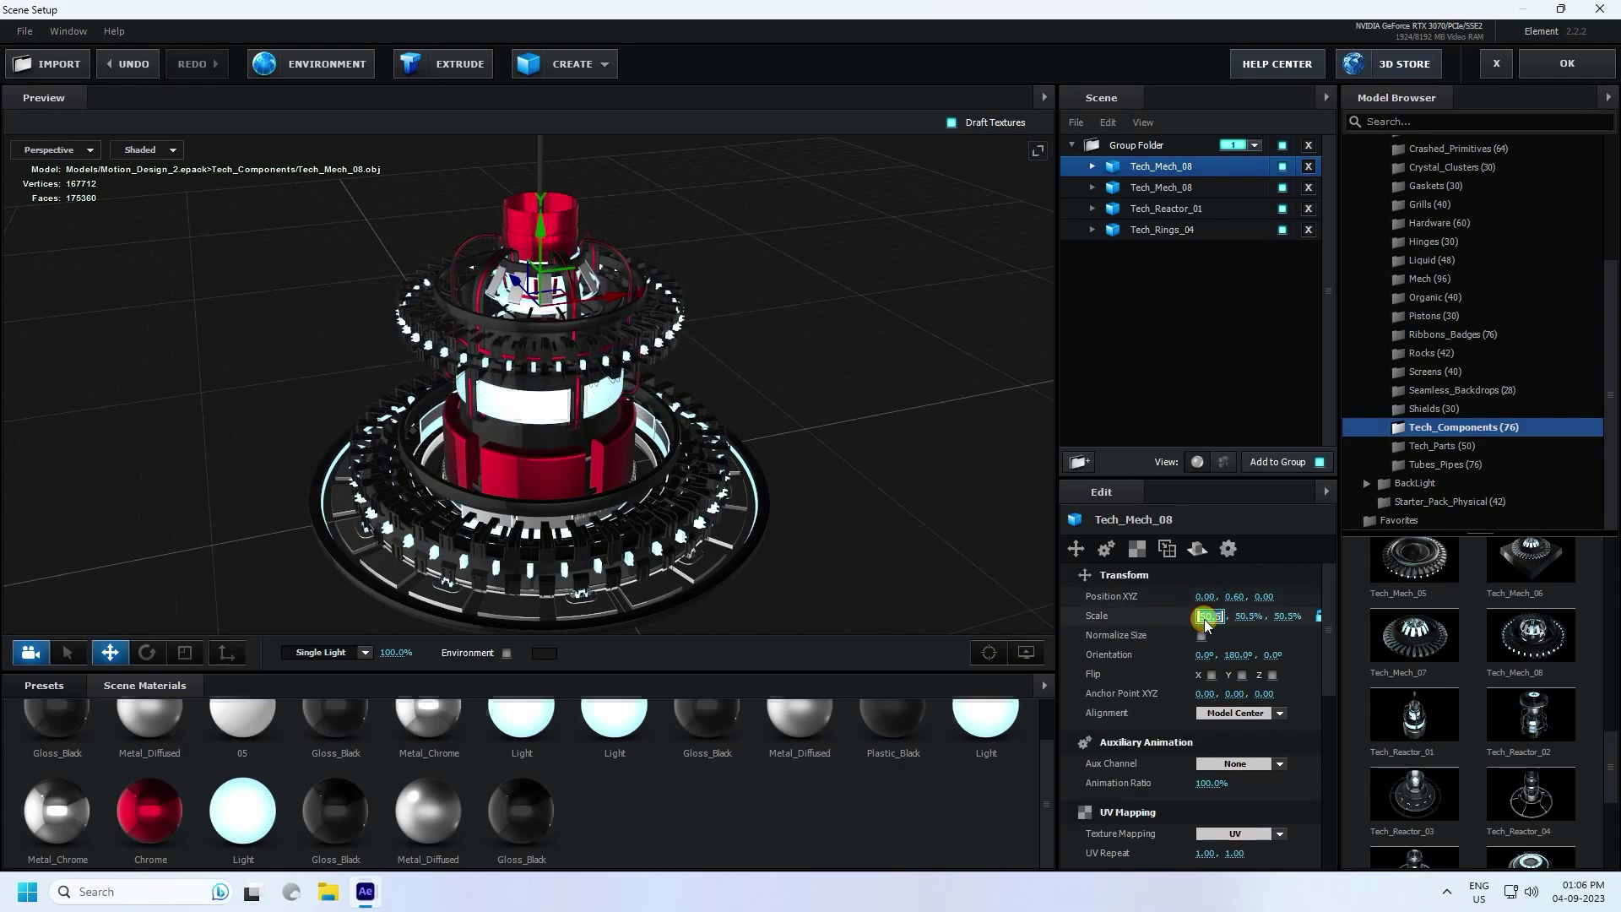
pyautogui.press('Return')
pyautogui.moveTo(529, 247); pyautogui.dragTo(543, 198)
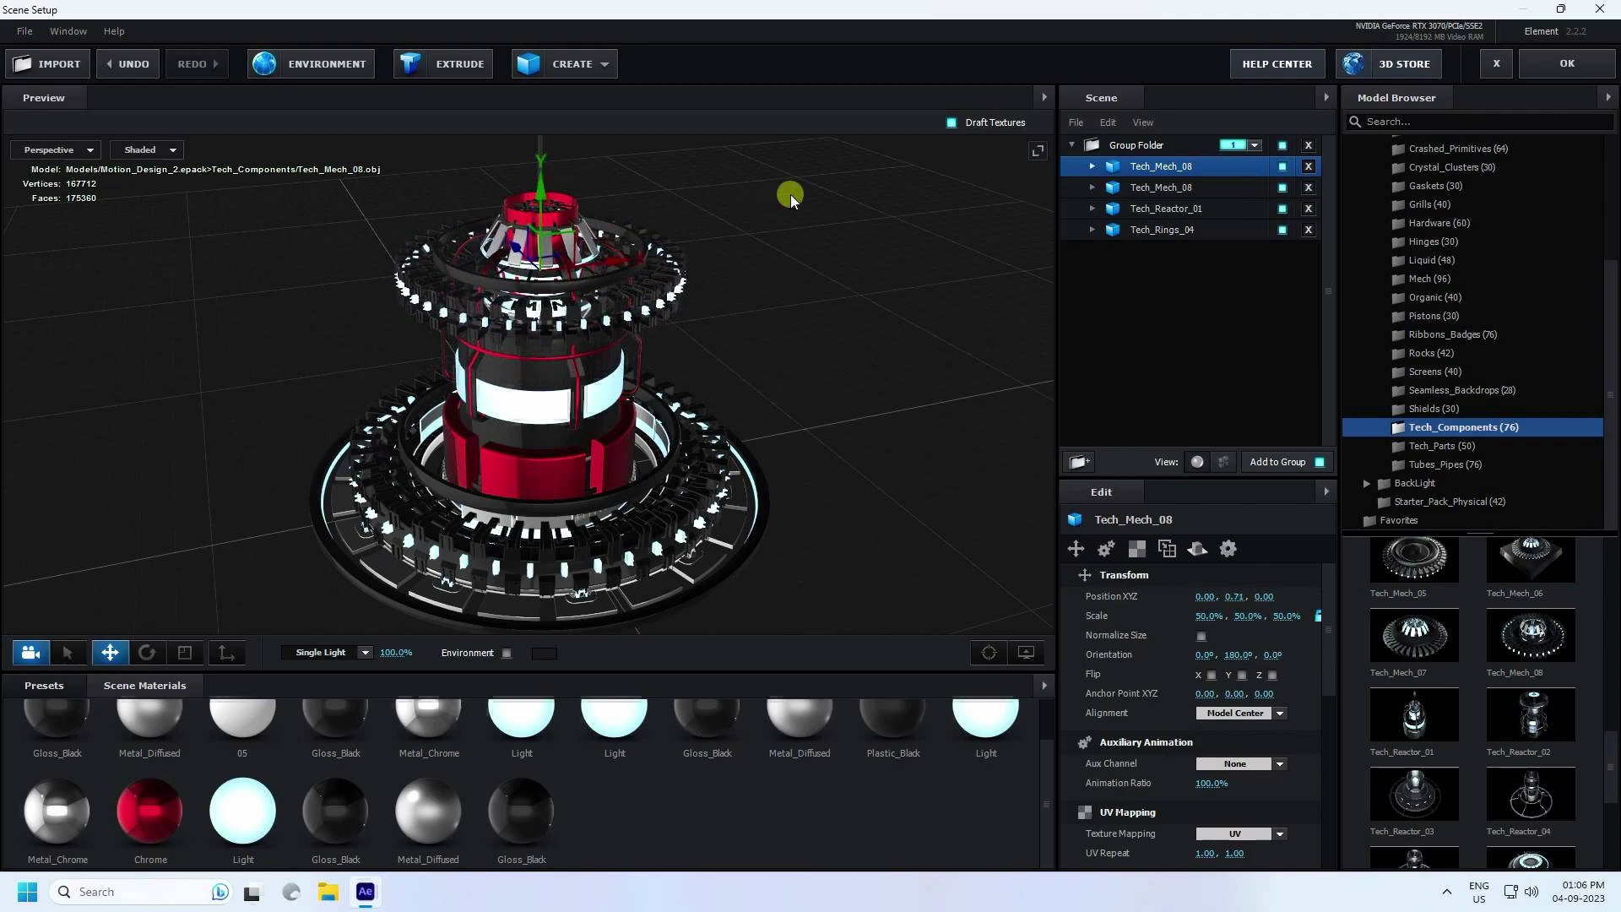
pyautogui.moveTo(790, 196); pyautogui.dragTo(809, 241)
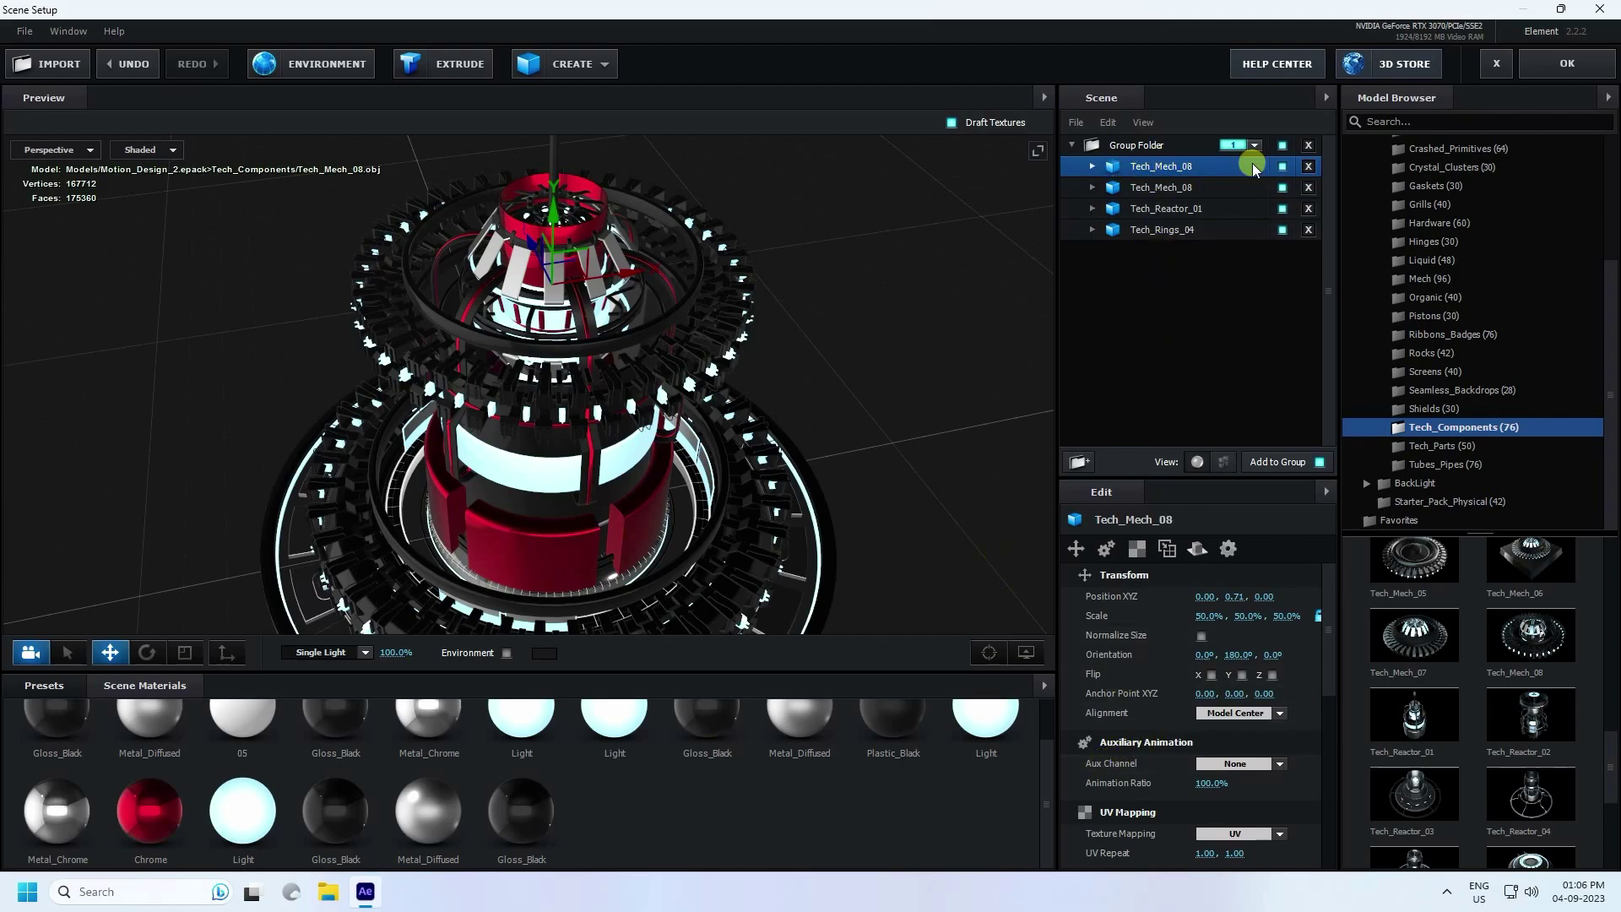
# Assign the top Tech_Mech_08 ring to Aux Channel 1.
pyautogui.click(1282, 166)
pyautogui.click(1282, 166)
pyautogui.click(1280, 763)
pyautogui.click(1224, 557)
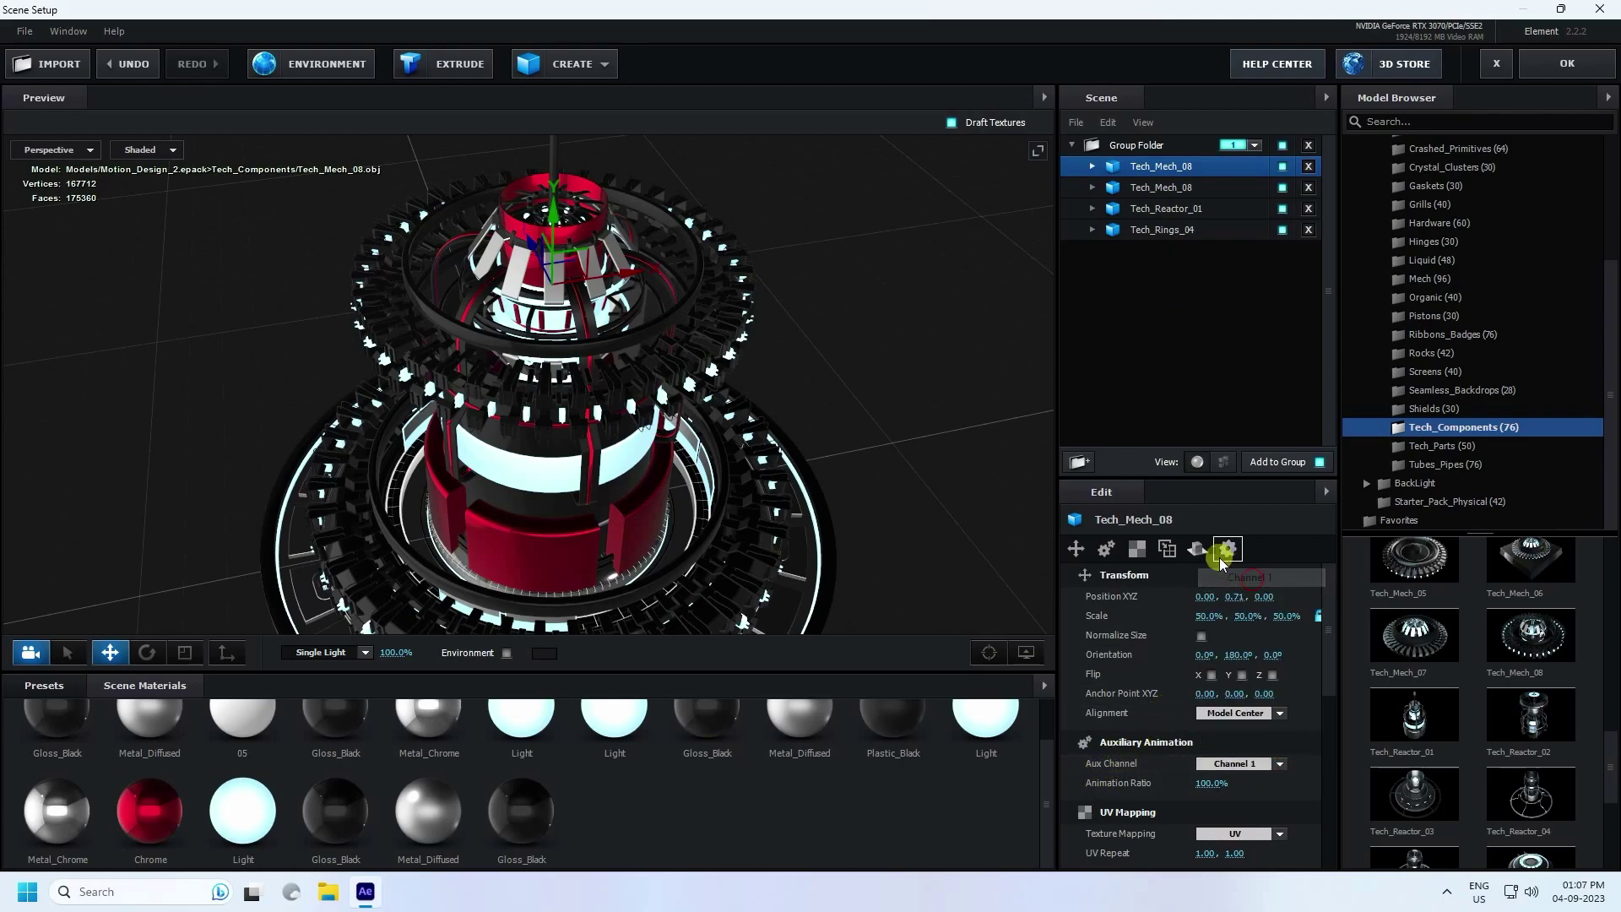
# Assign the other Tech_Mech_08 ring to Aux Channel 2.
pyautogui.click(1163, 195)
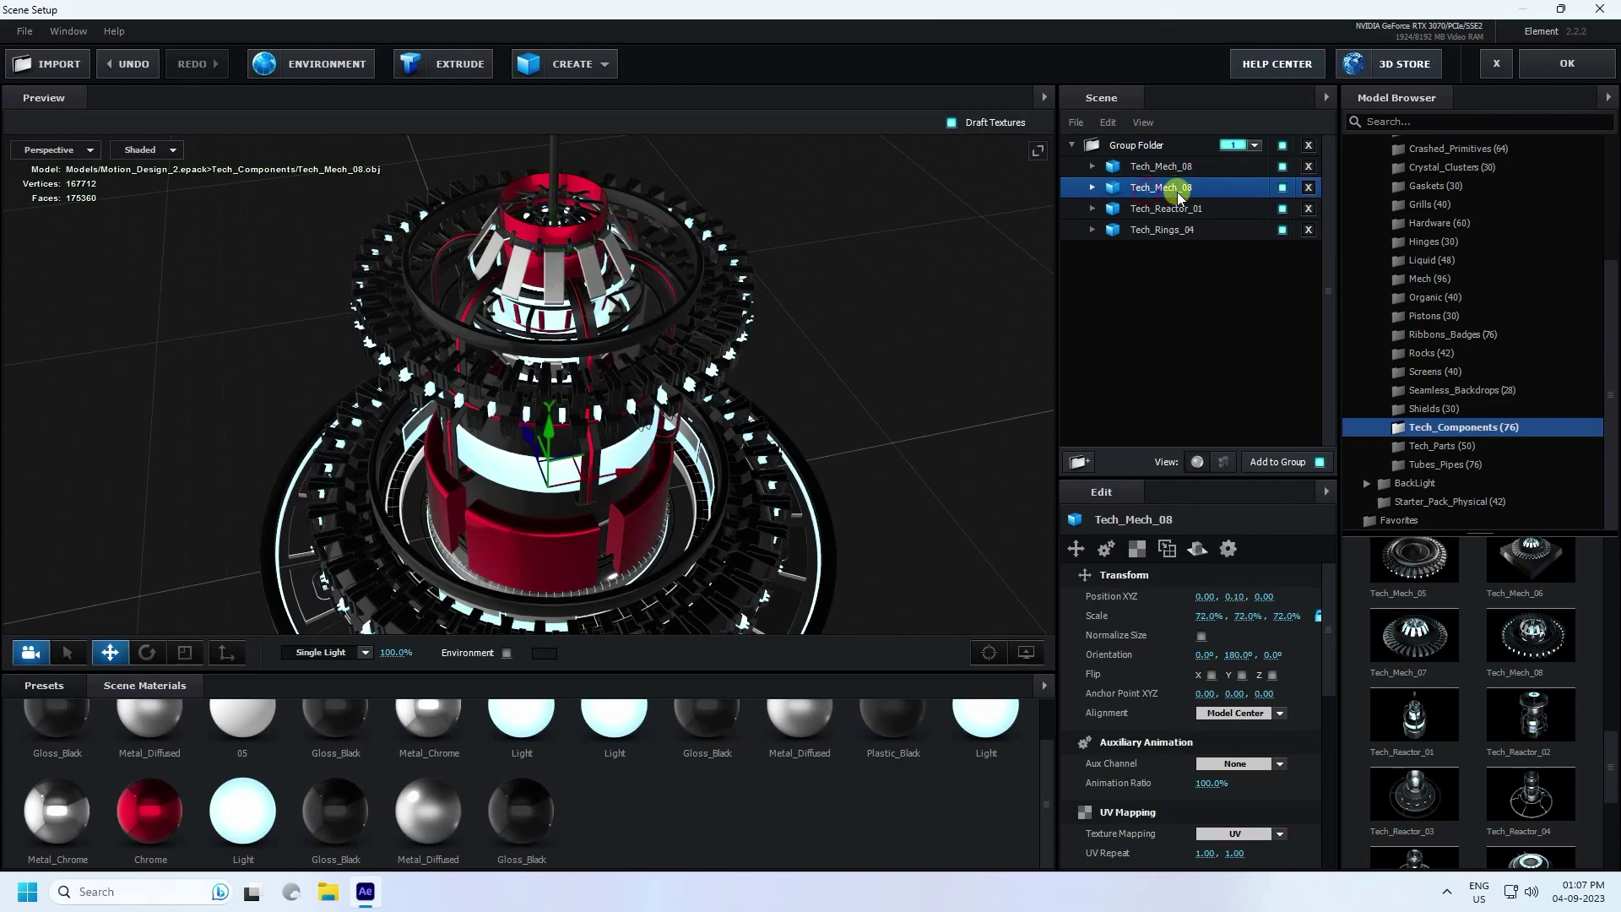
pyautogui.moveTo(544, 374); pyautogui.dragTo(554, 563)
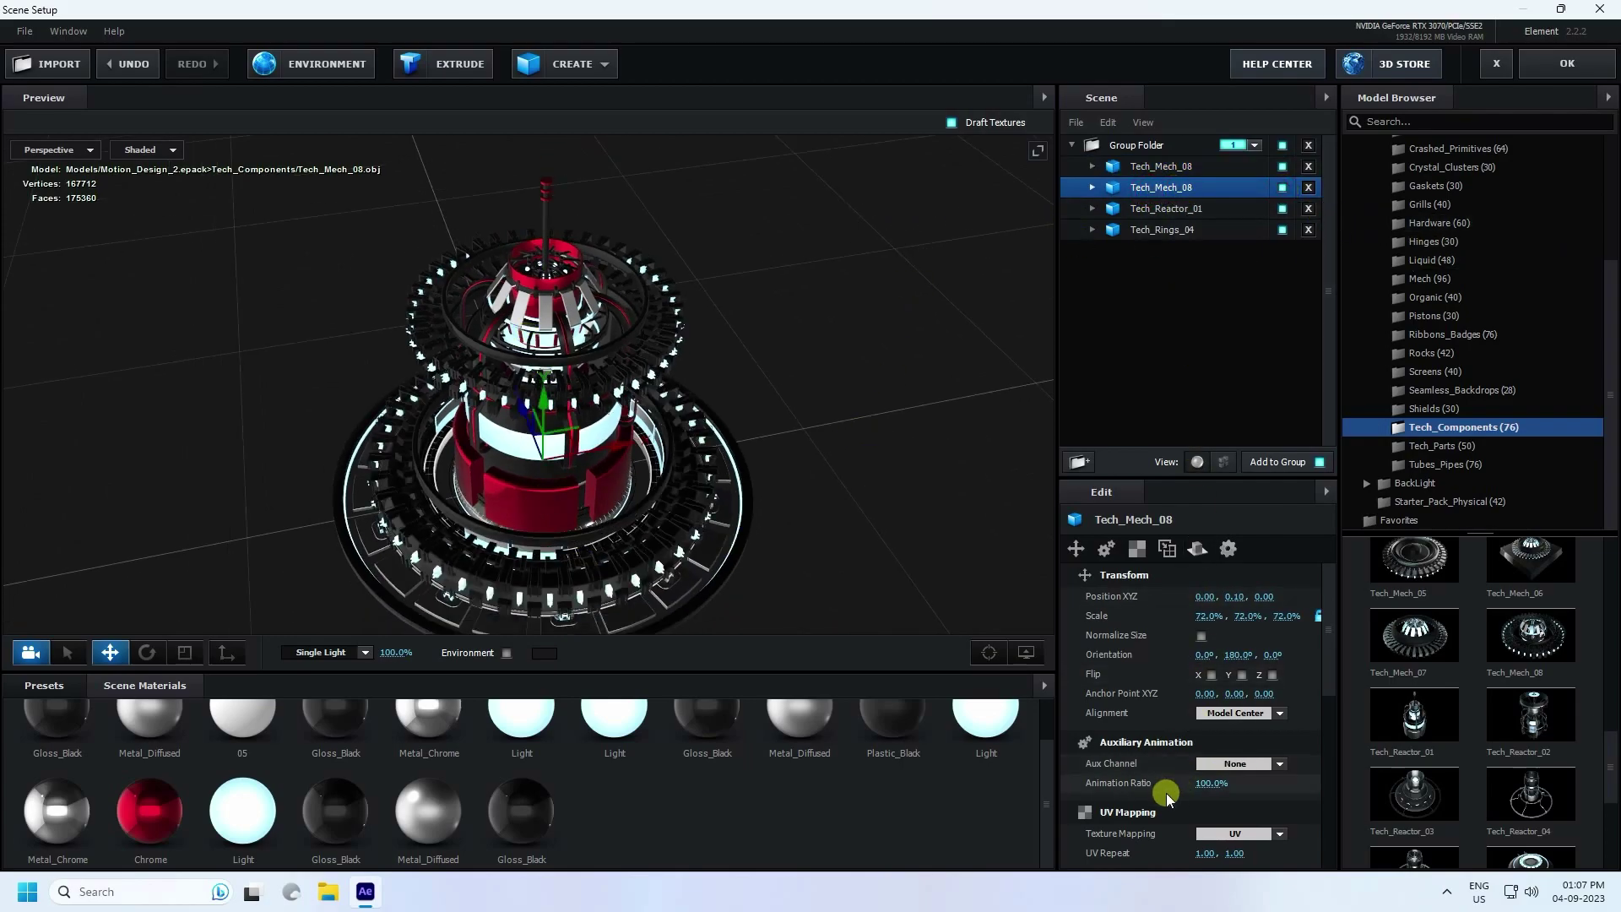
pyautogui.click(1279, 763)
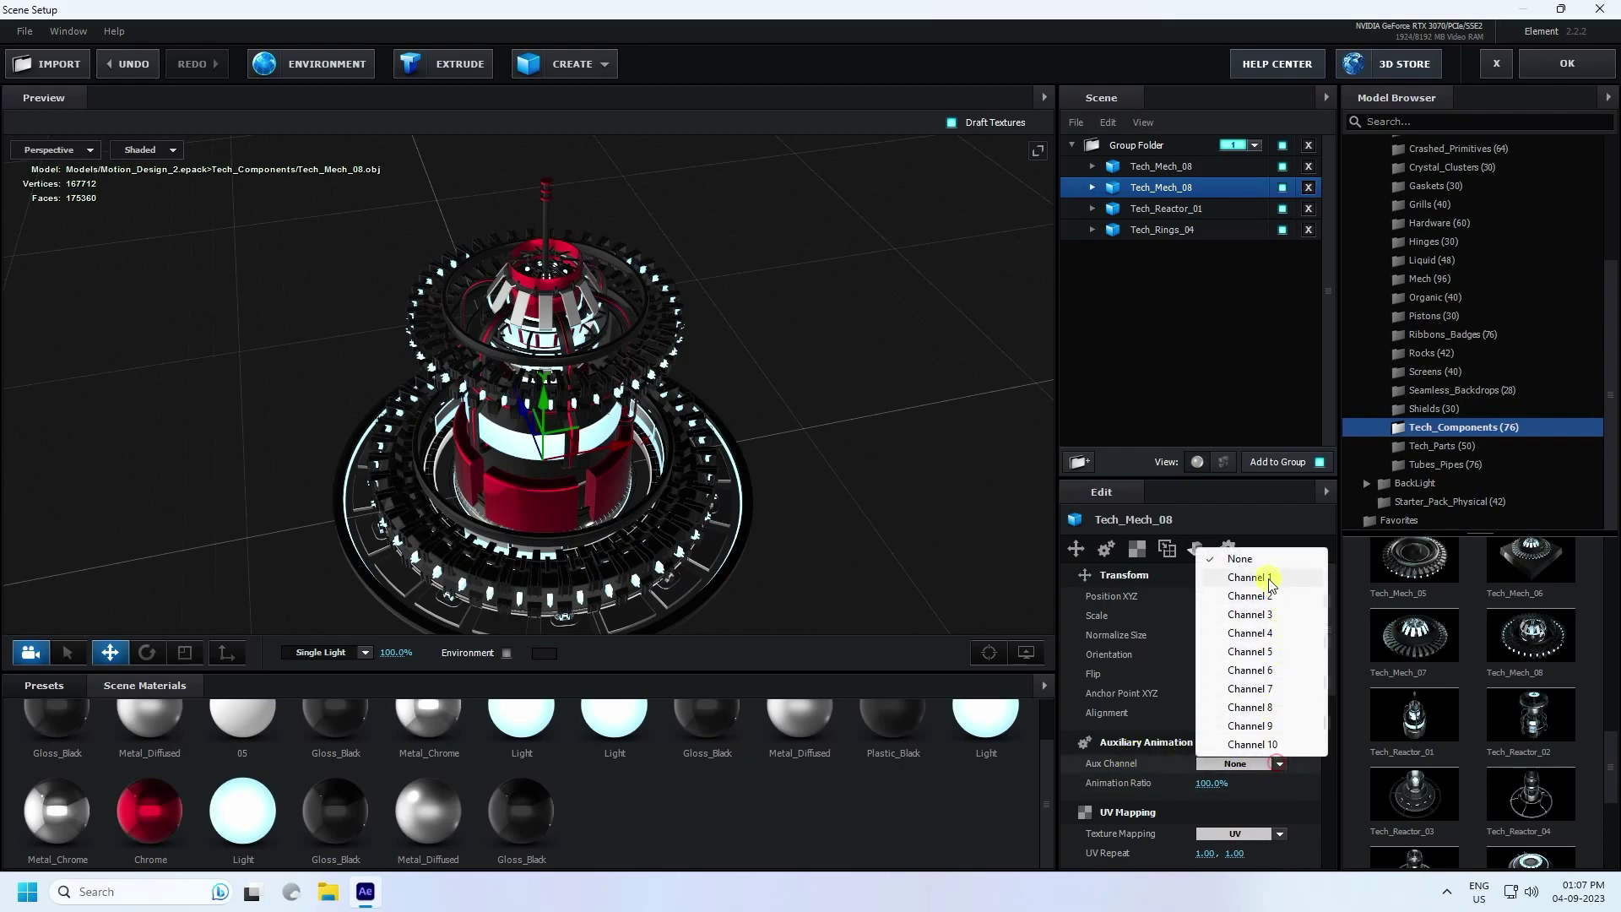
pyautogui.click(1263, 597)
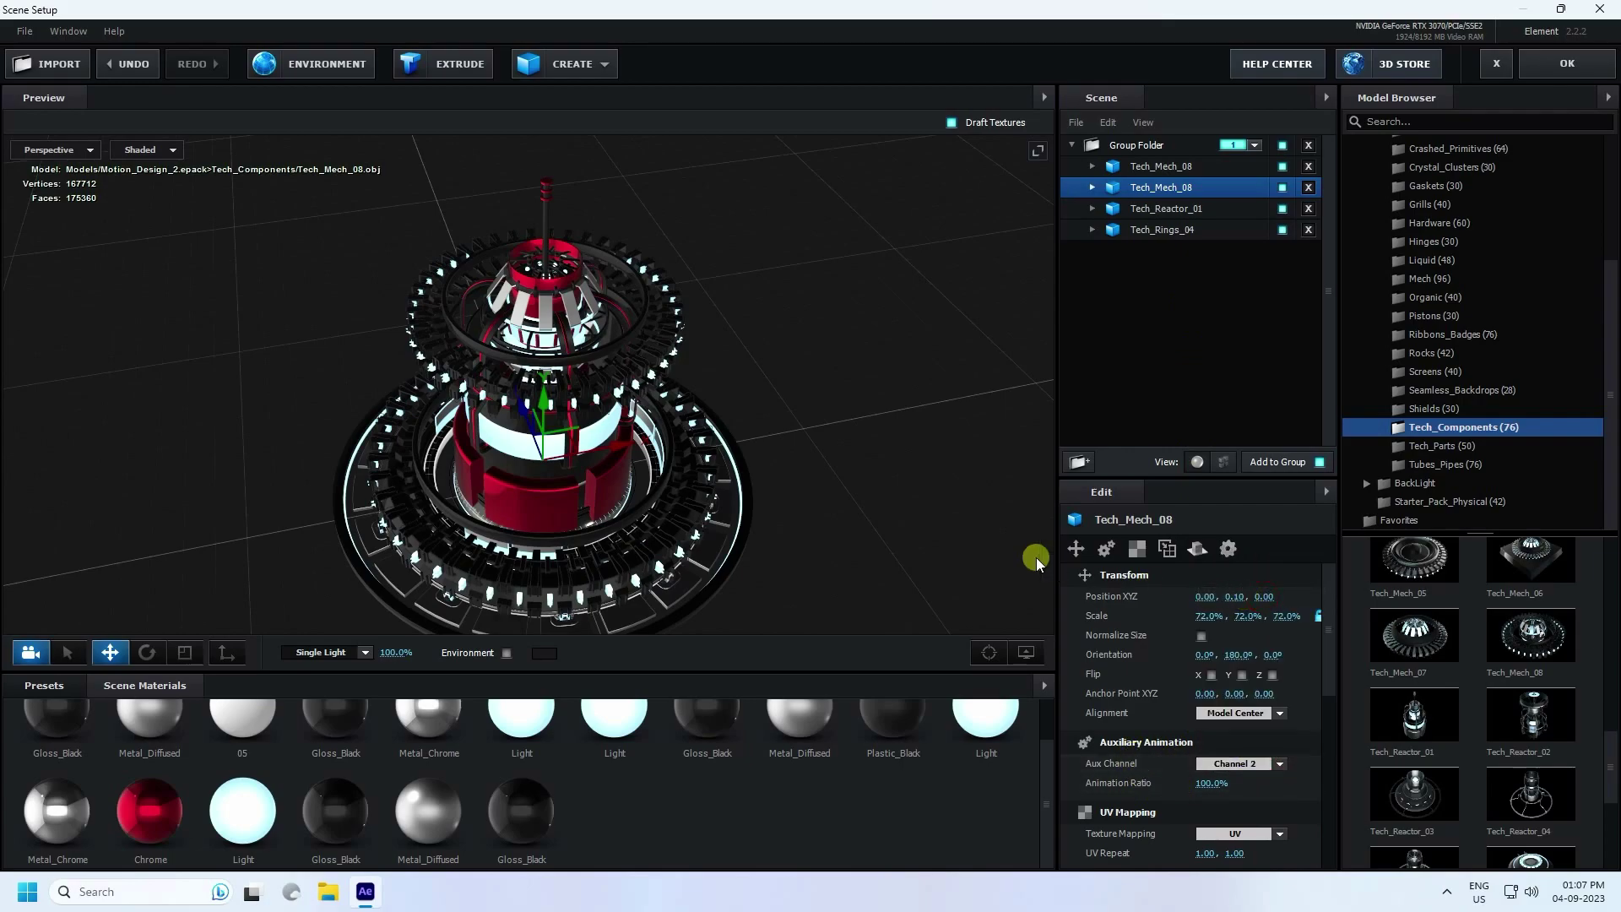
pyautogui.moveTo(778, 466)
pyautogui.mouseDown()
pyautogui.moveTo(785, 507)
pyautogui.moveTo(782, 476)
pyautogui.mouseUp()
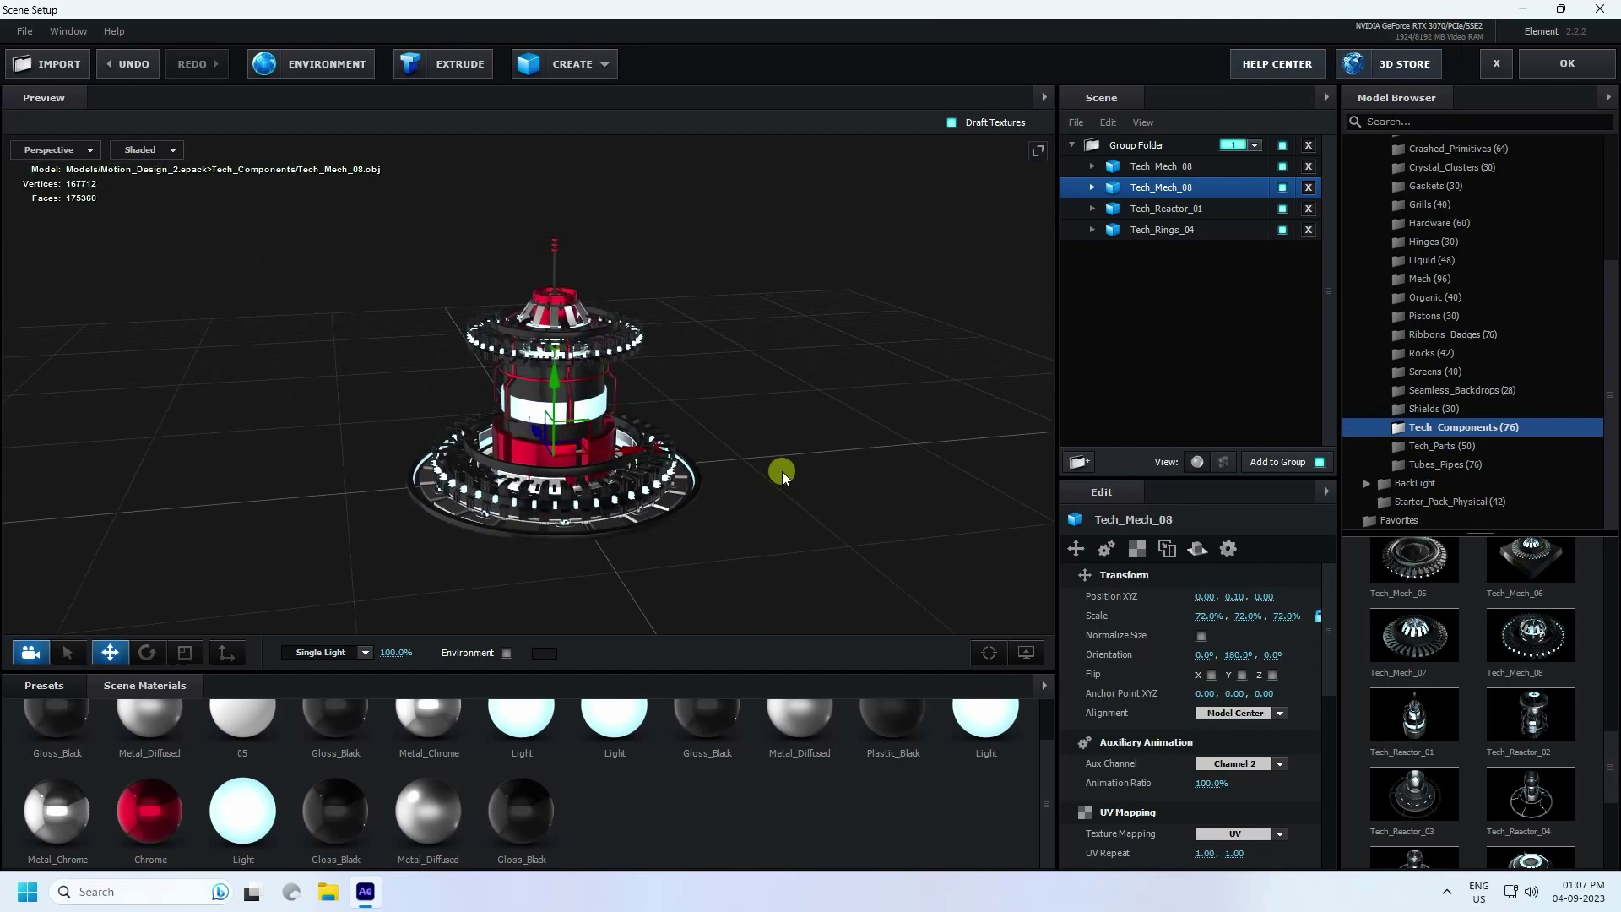
# Add a two-sided Plane Model sized 20 × 20 as a floor beneath the reactor.
pyautogui.click(606, 61)
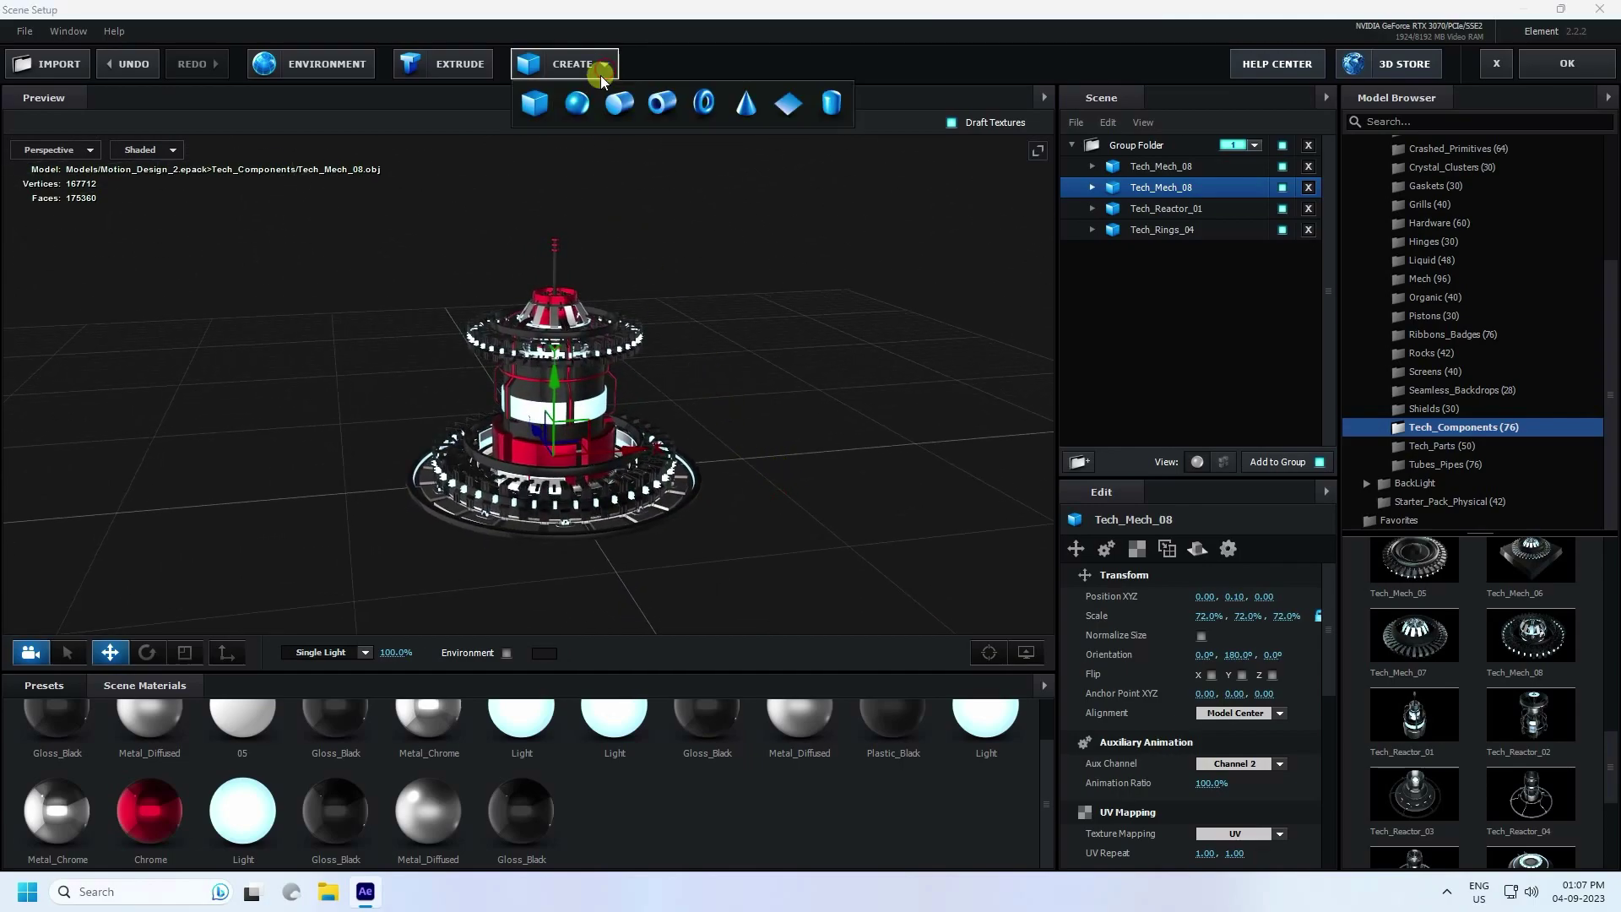
pyautogui.click(791, 106)
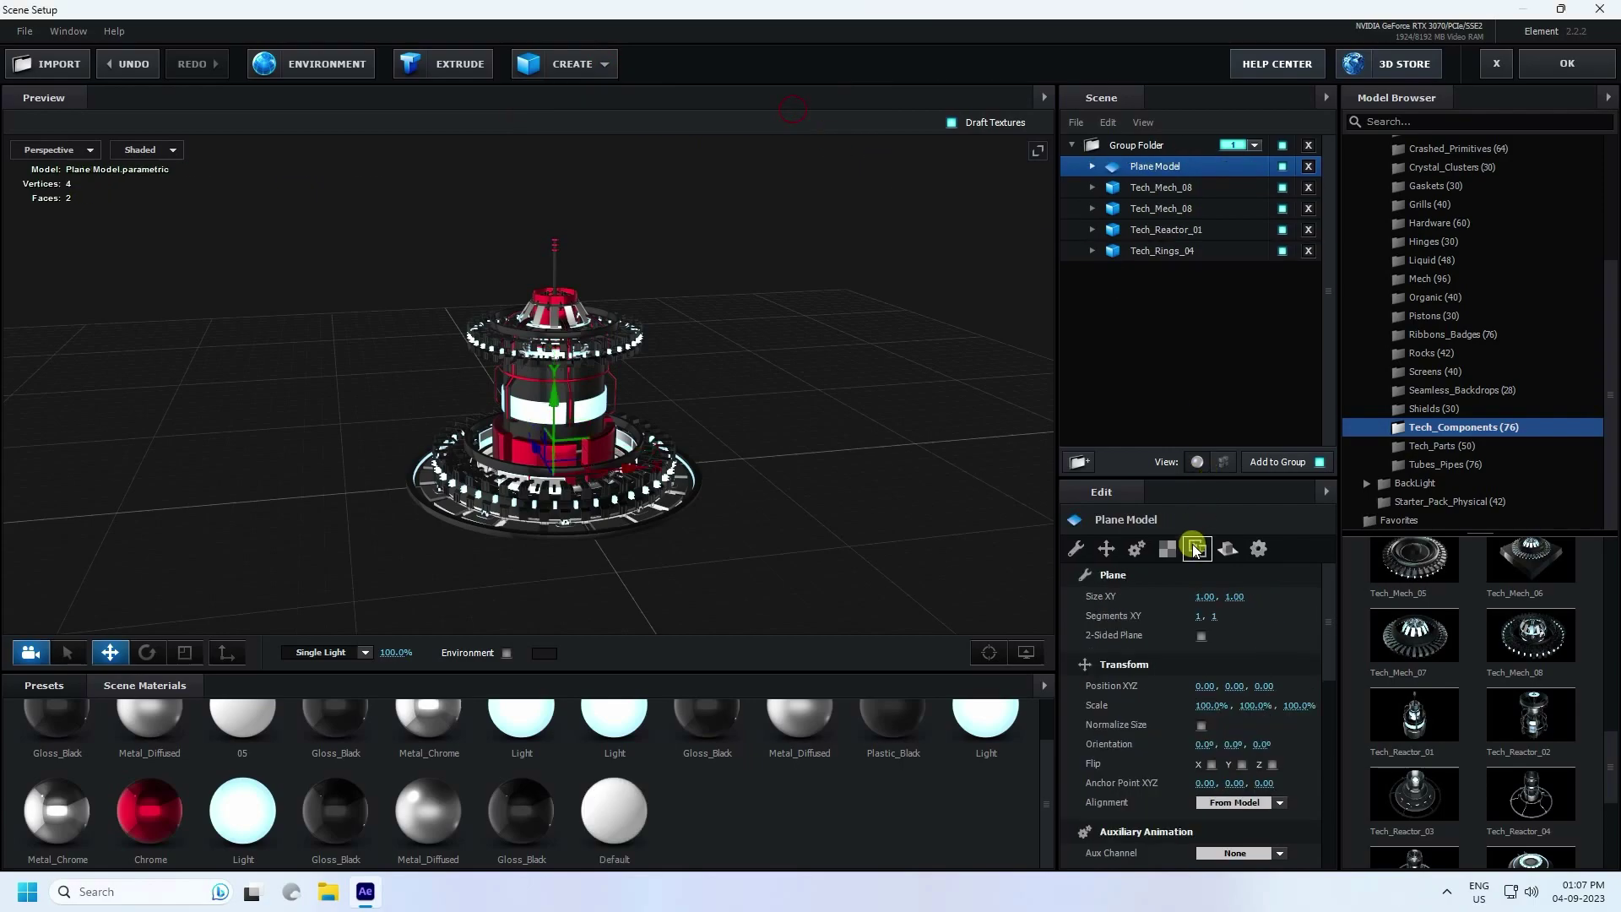
pyautogui.click(1201, 636)
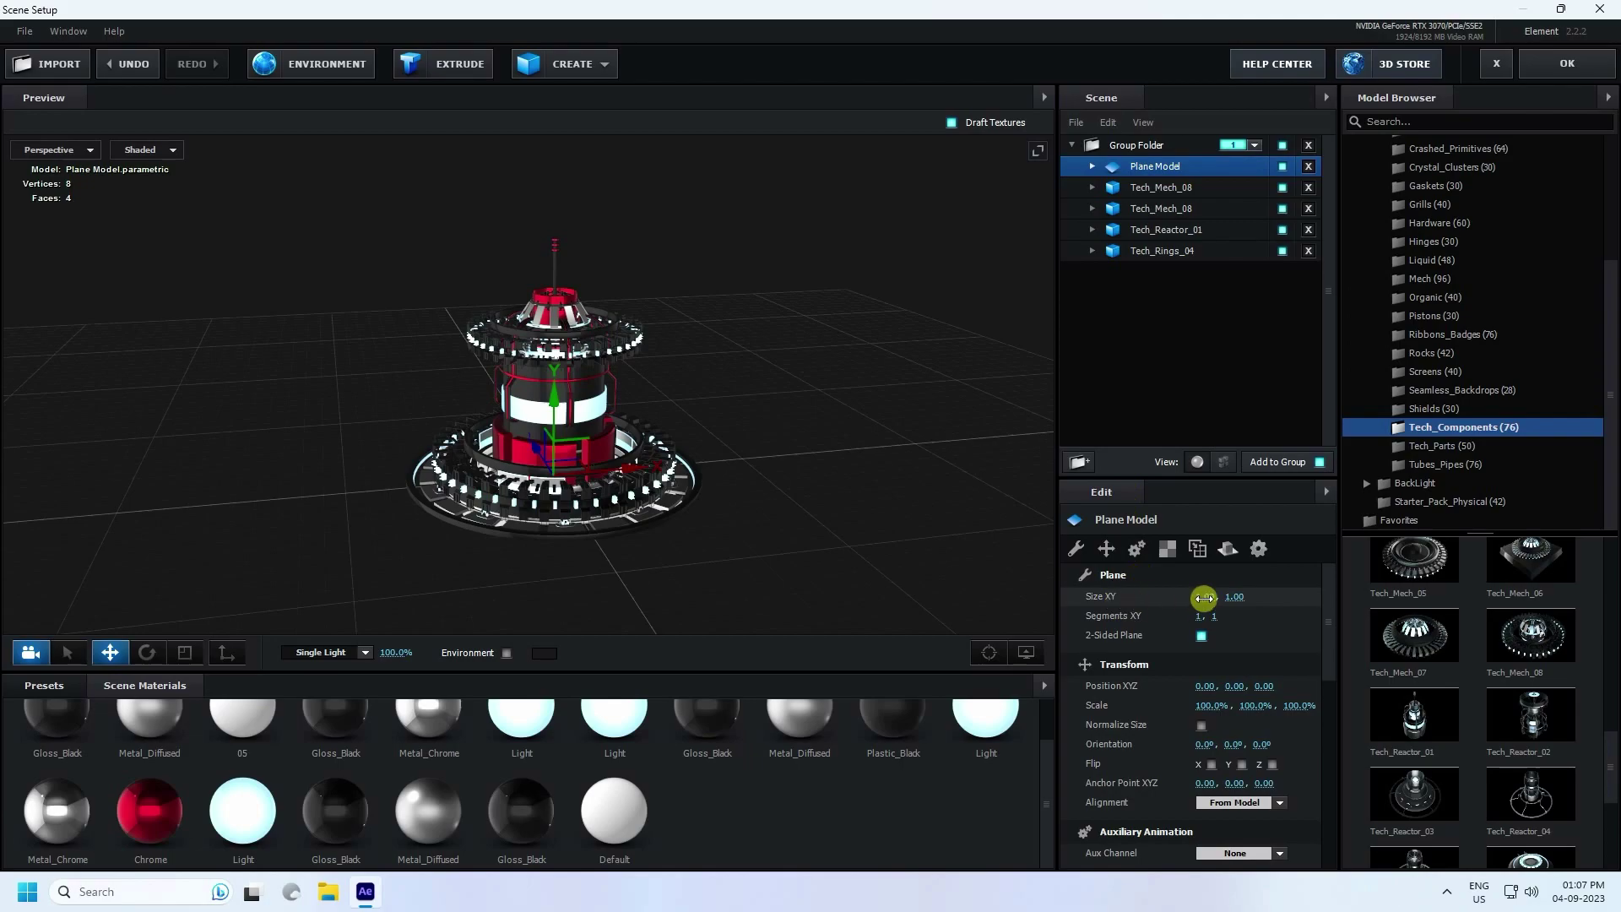
pyautogui.click(1205, 603)
pyautogui.write('20')
pyautogui.click(1219, 600)
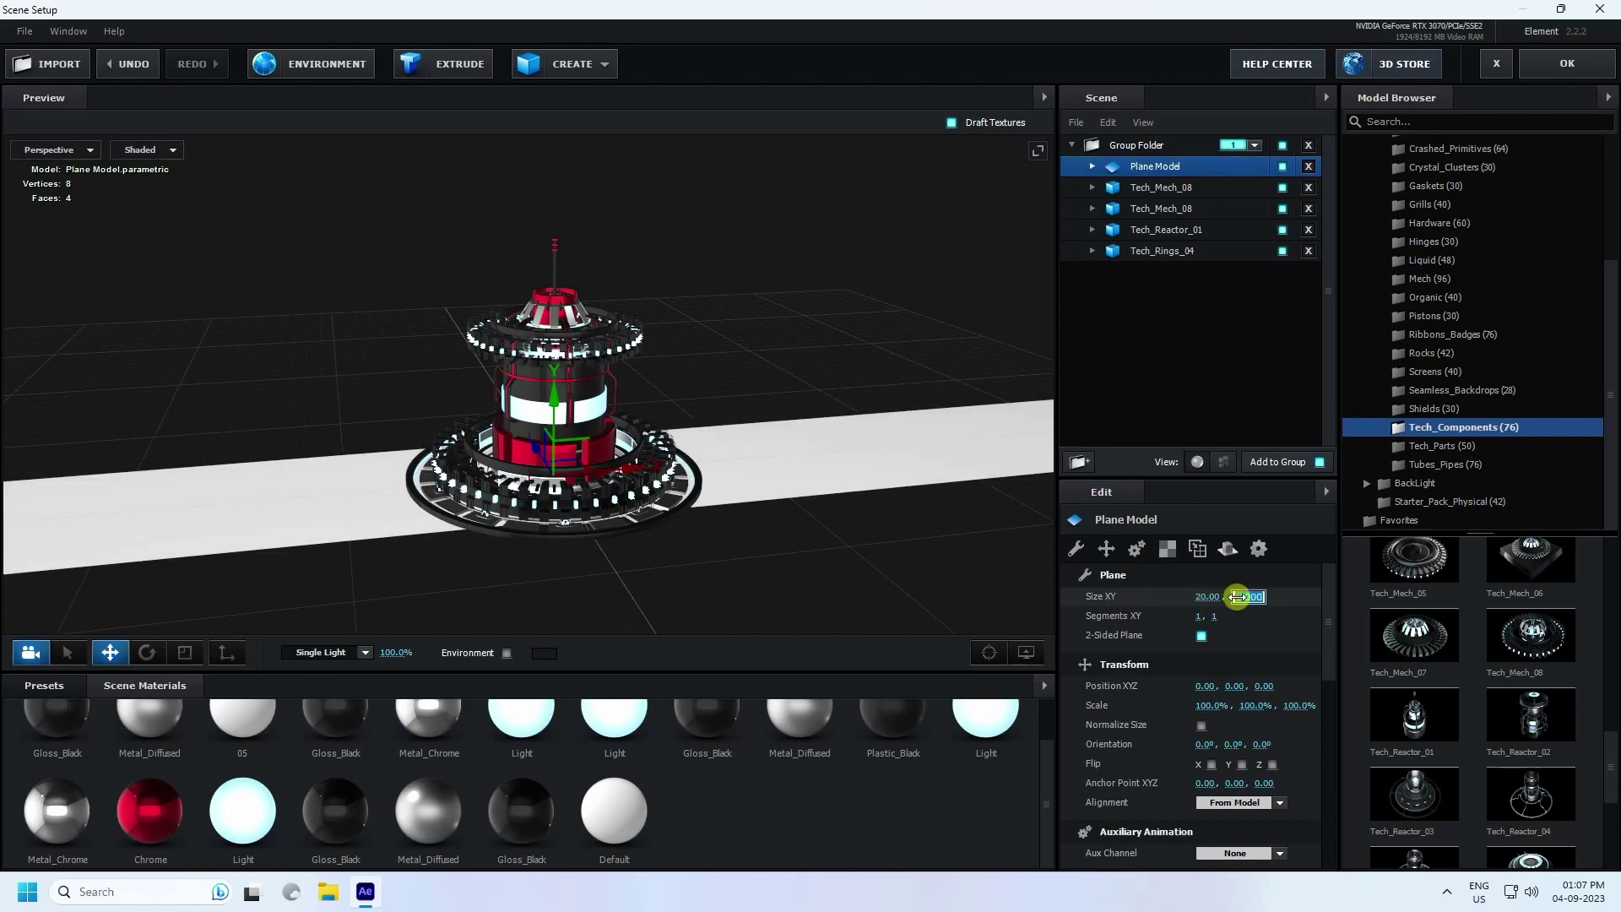
pyautogui.click(1239, 601)
pyautogui.write('20')
pyautogui.press('Return')
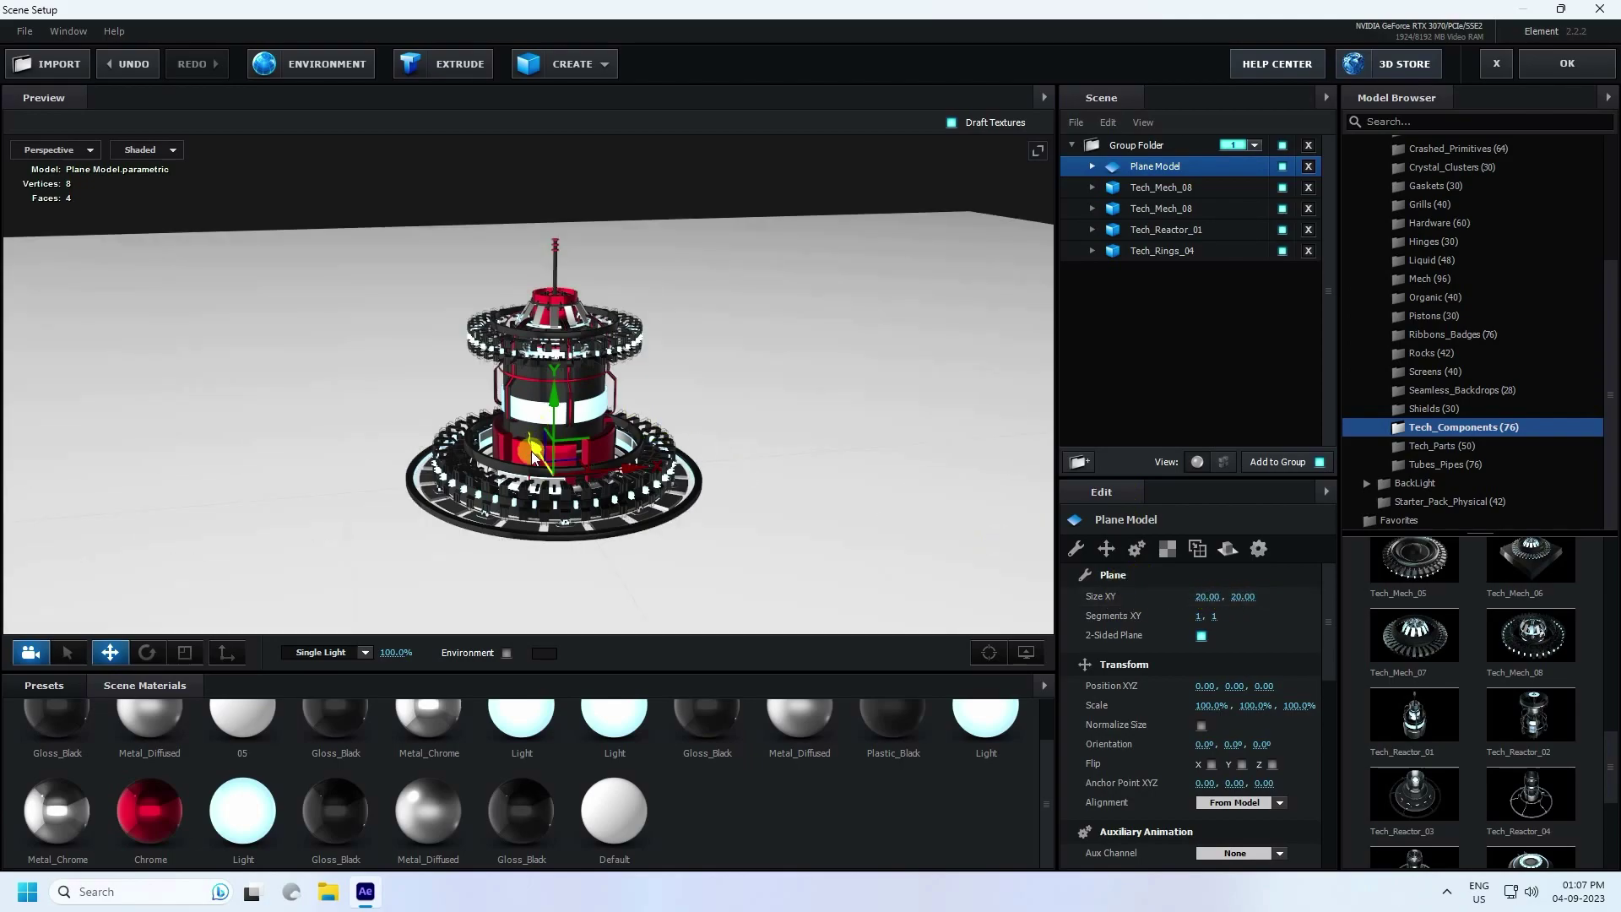
pyautogui.click(51, 686)
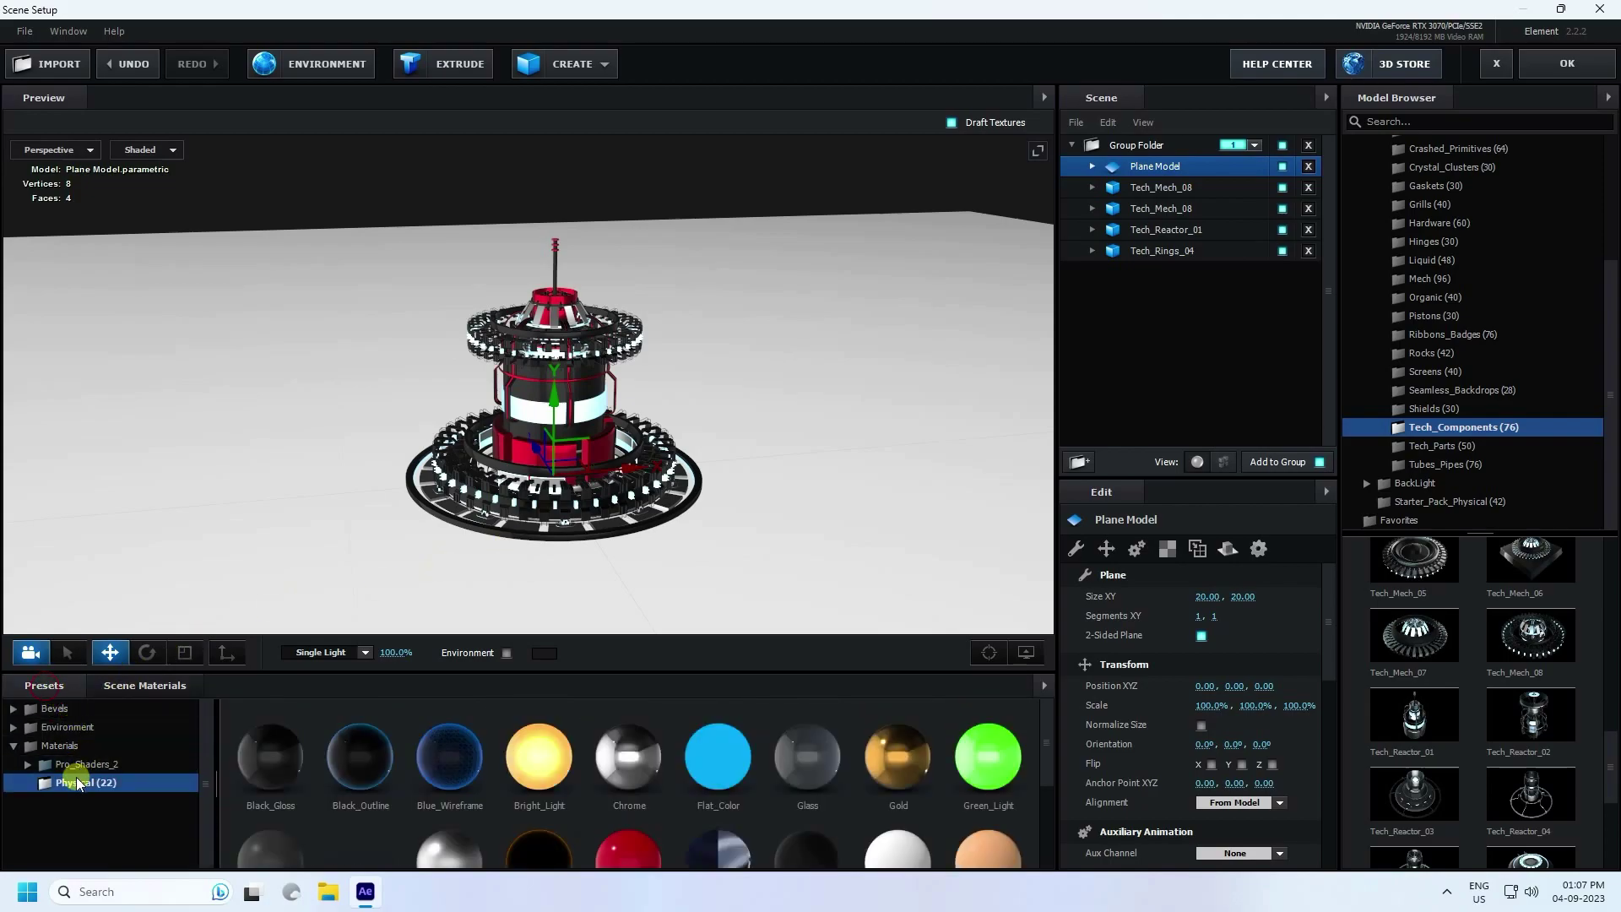
# Apply a dark grungy metal preset from Pro_Shaders_2 > Metal to the floor plane.
pyautogui.doubleClick(85, 764)
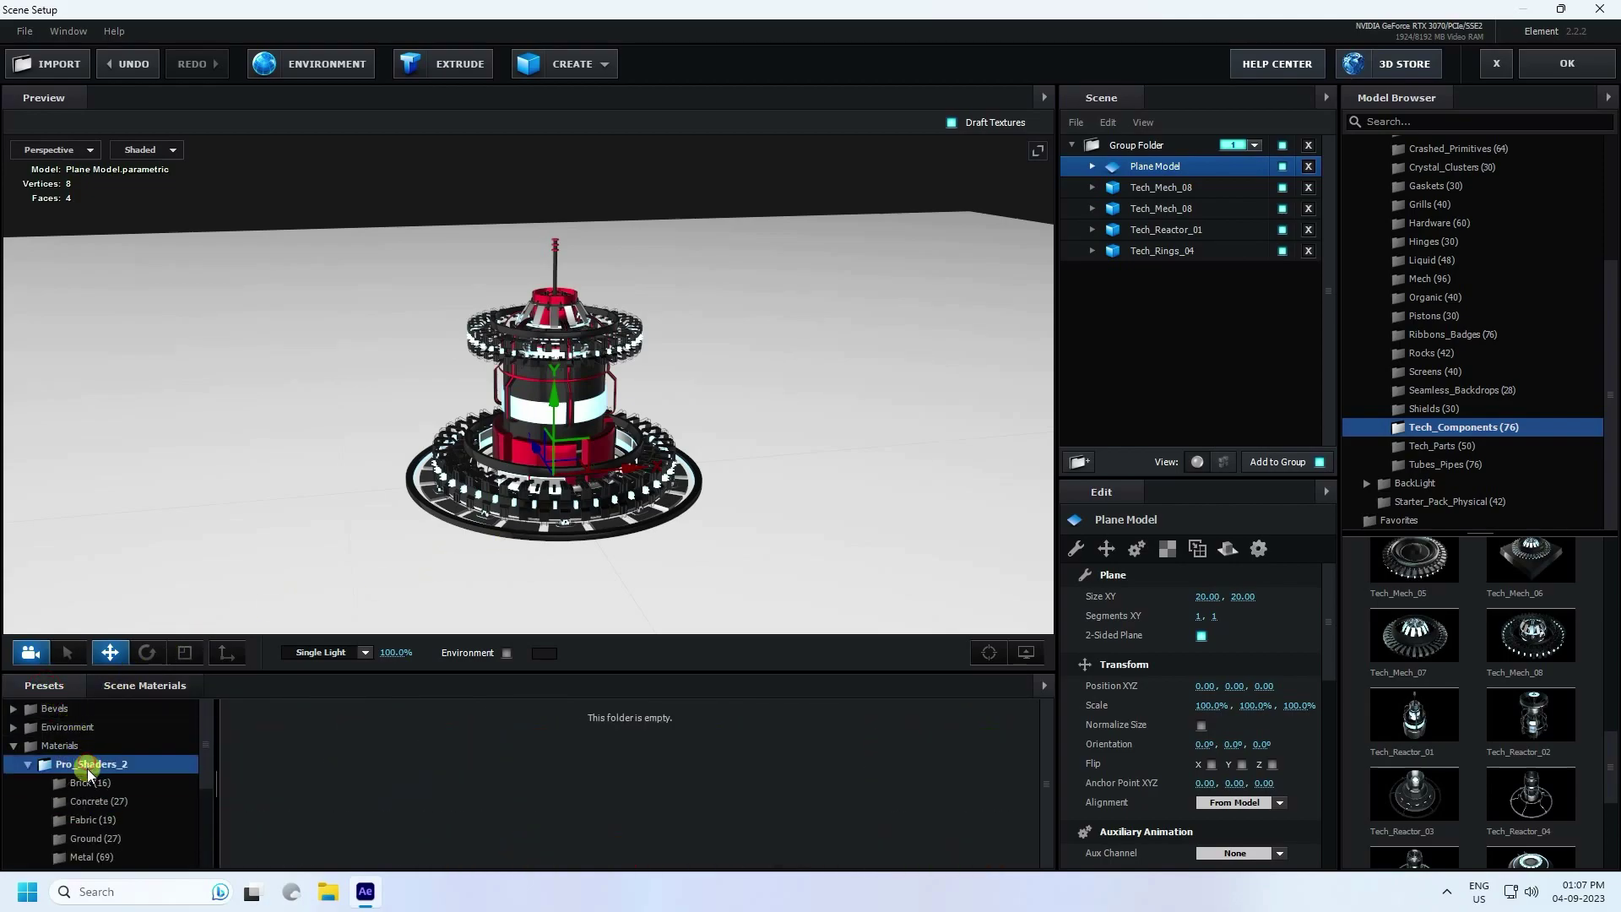
pyautogui.scroll(-3, 88, 752)
pyautogui.click(88, 739)
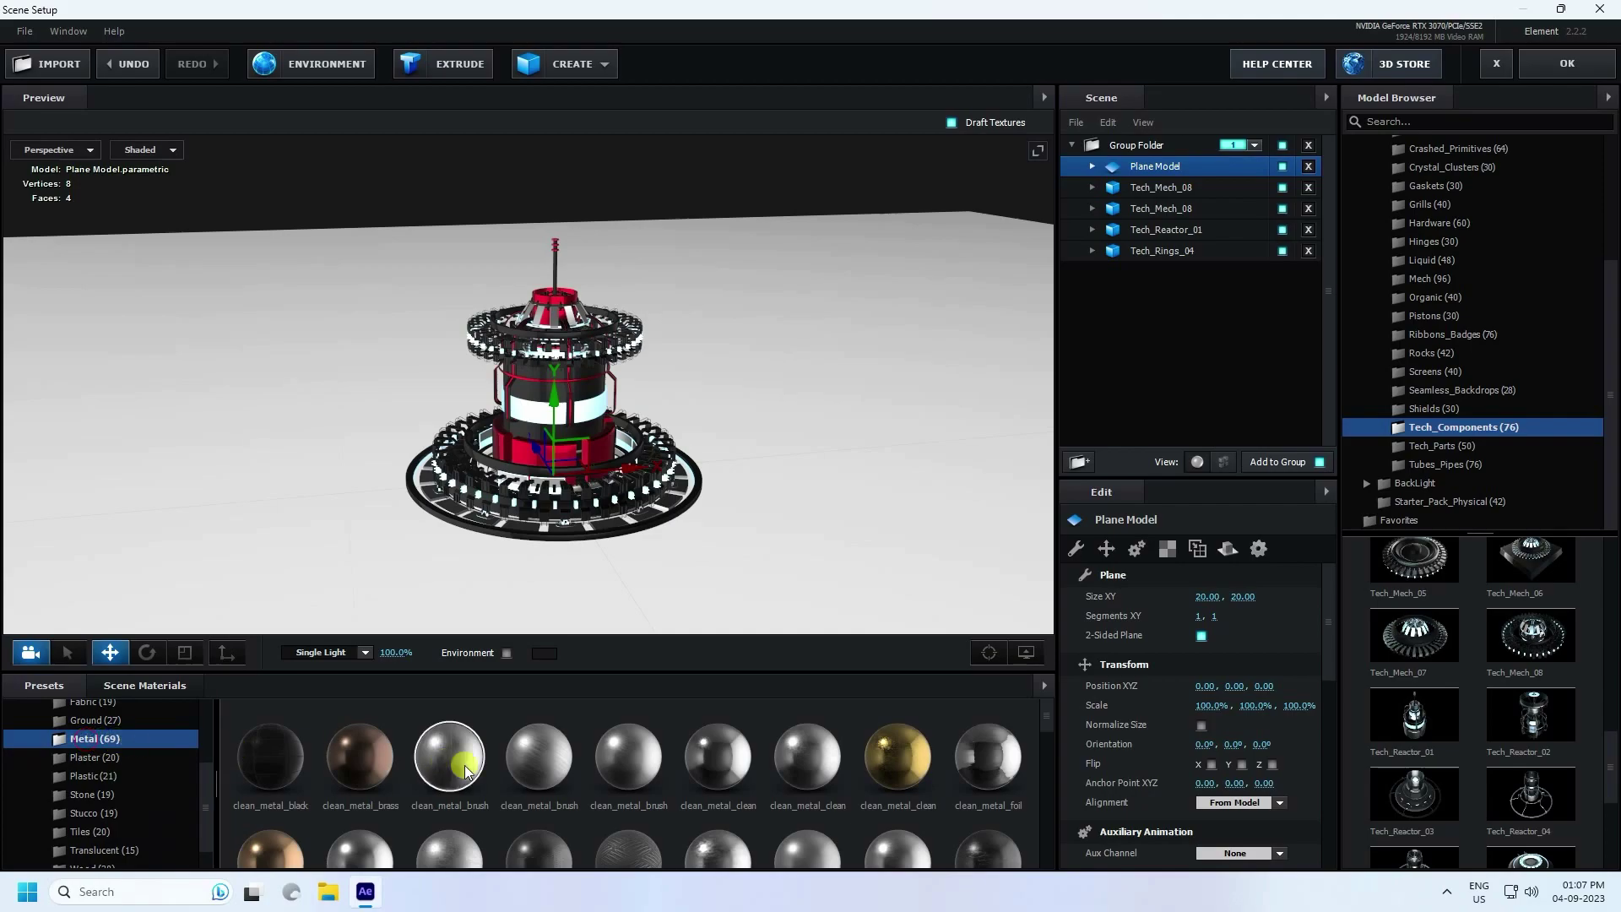
pyautogui.scroll(-2, 464, 755)
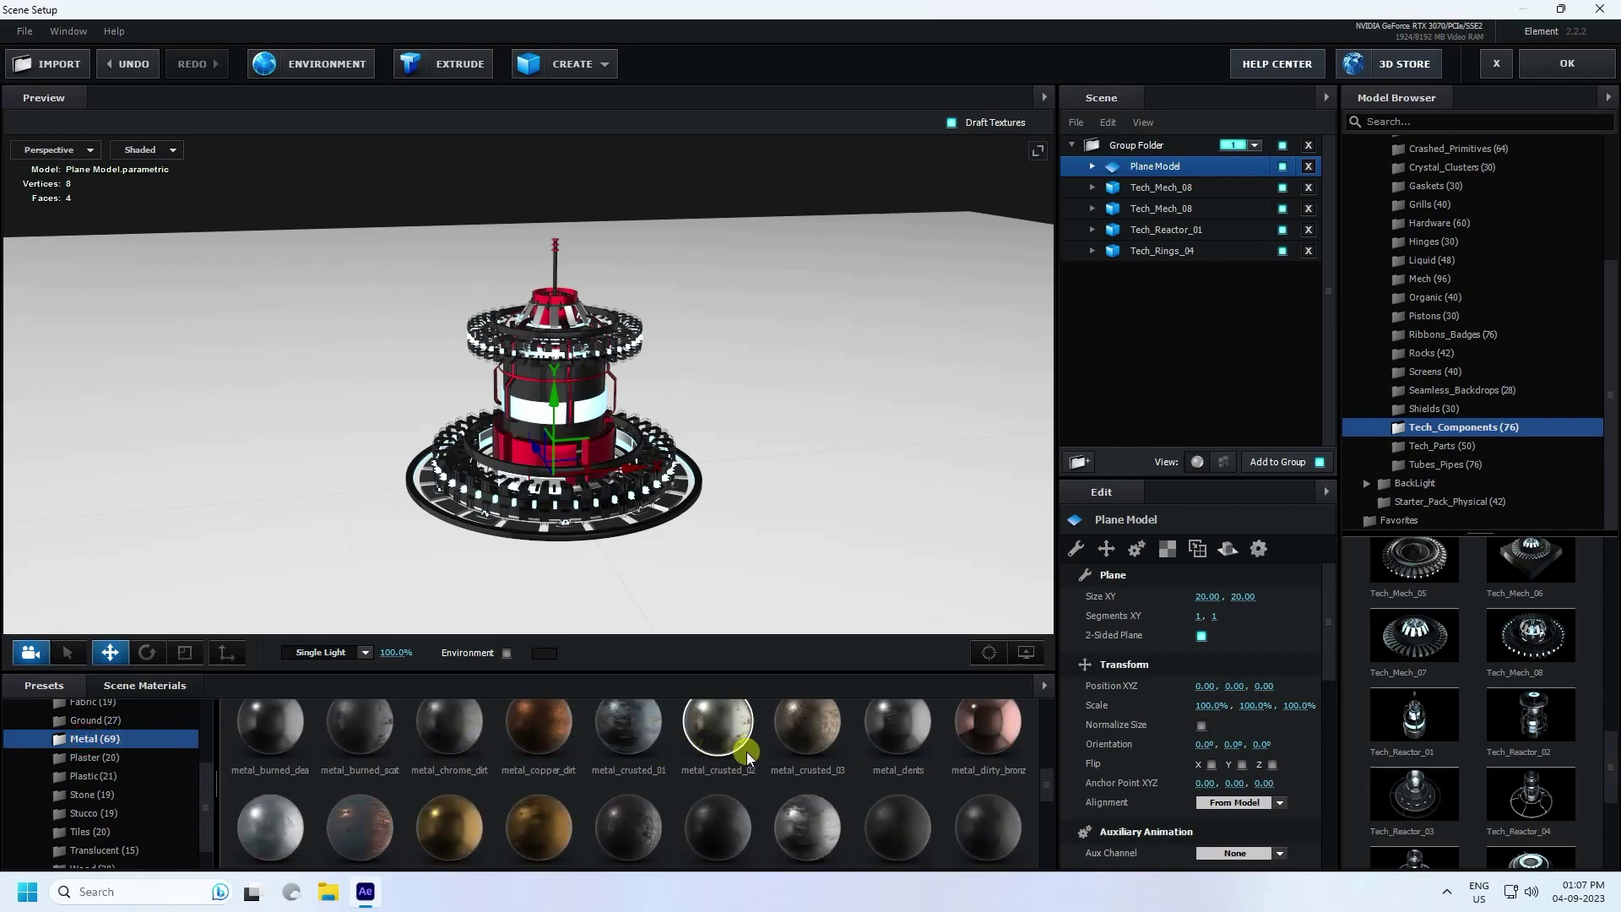
pyautogui.scroll(-1, 734, 752)
pyautogui.moveTo(637, 764); pyautogui.dragTo(384, 572)
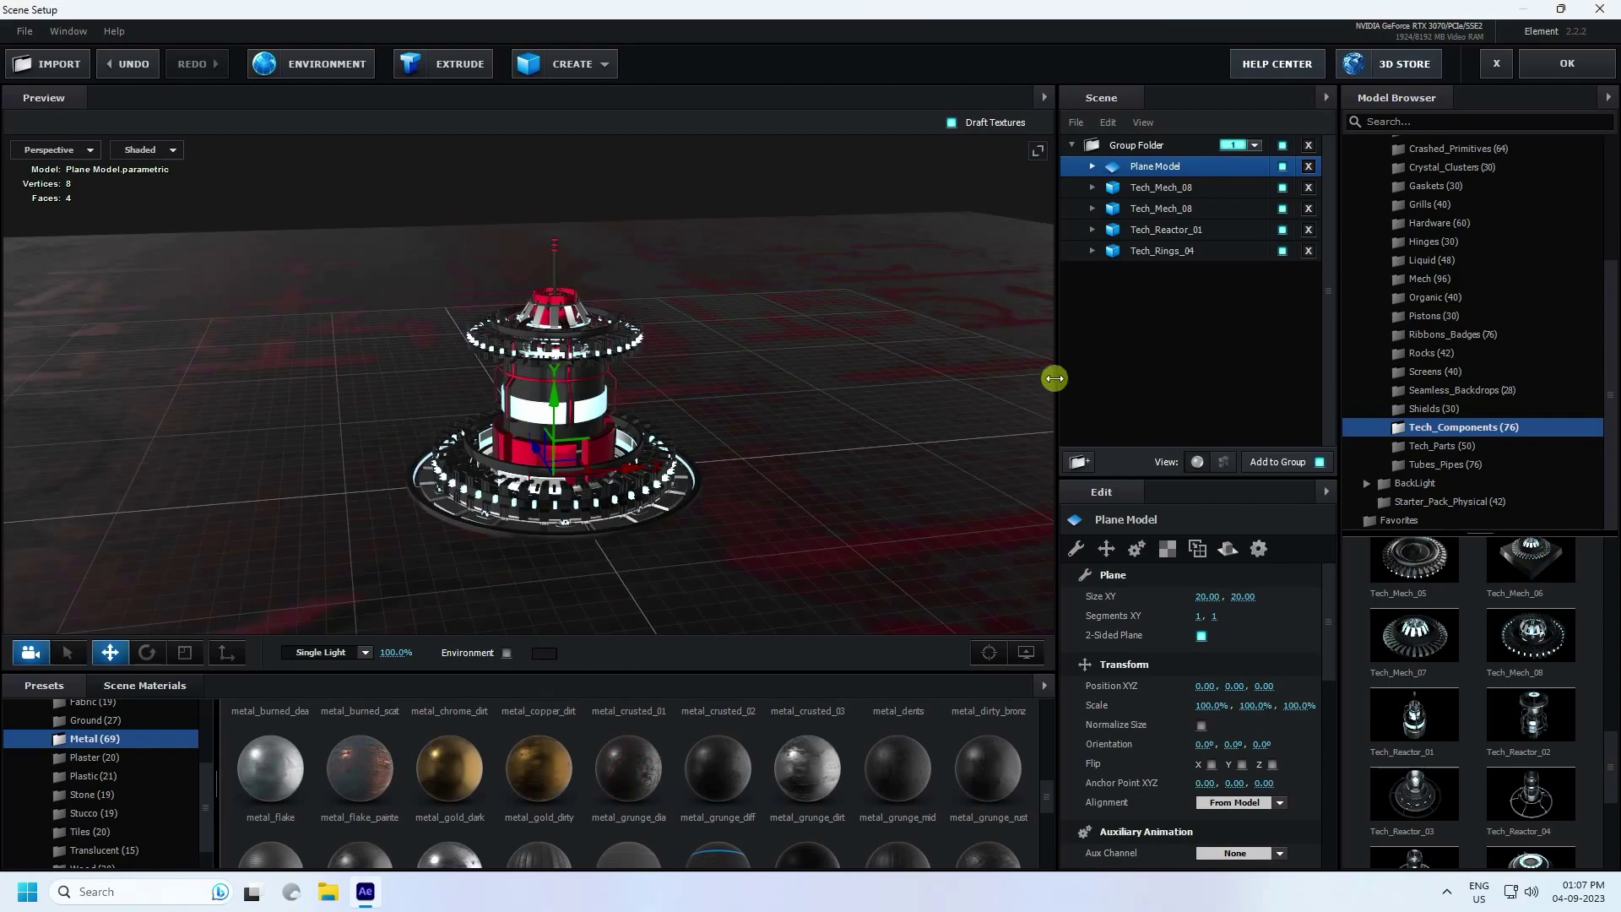
# Set the floor plane's UV Repeat to 10 × 10.
pyautogui.click(1166, 549)
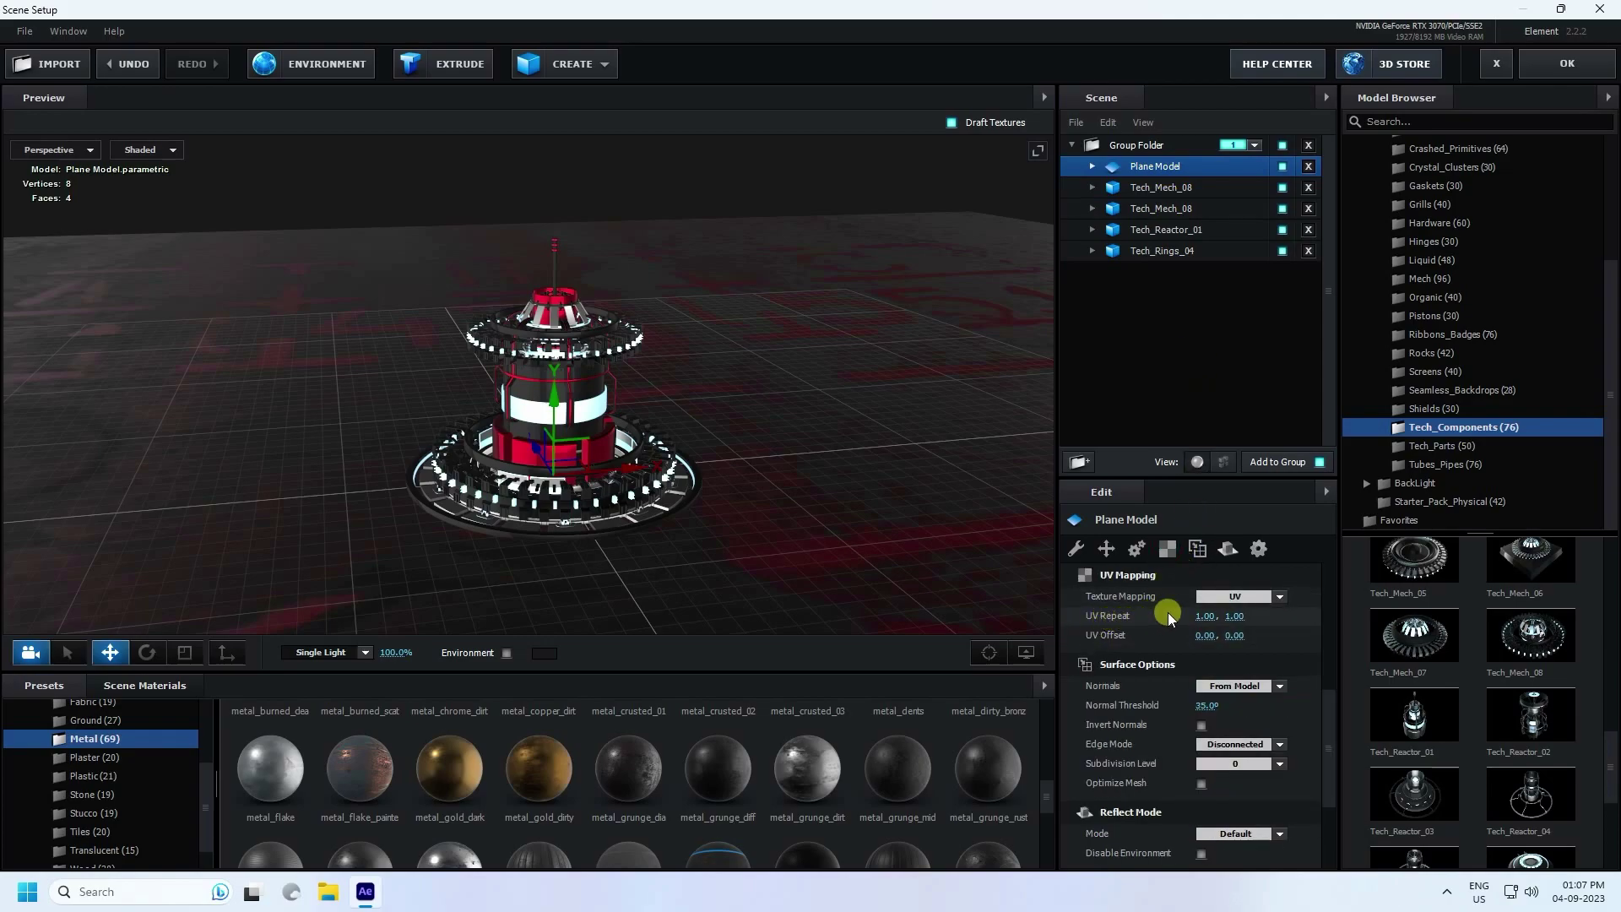
pyautogui.click(1210, 615)
pyautogui.write('10')
pyautogui.press('Return')
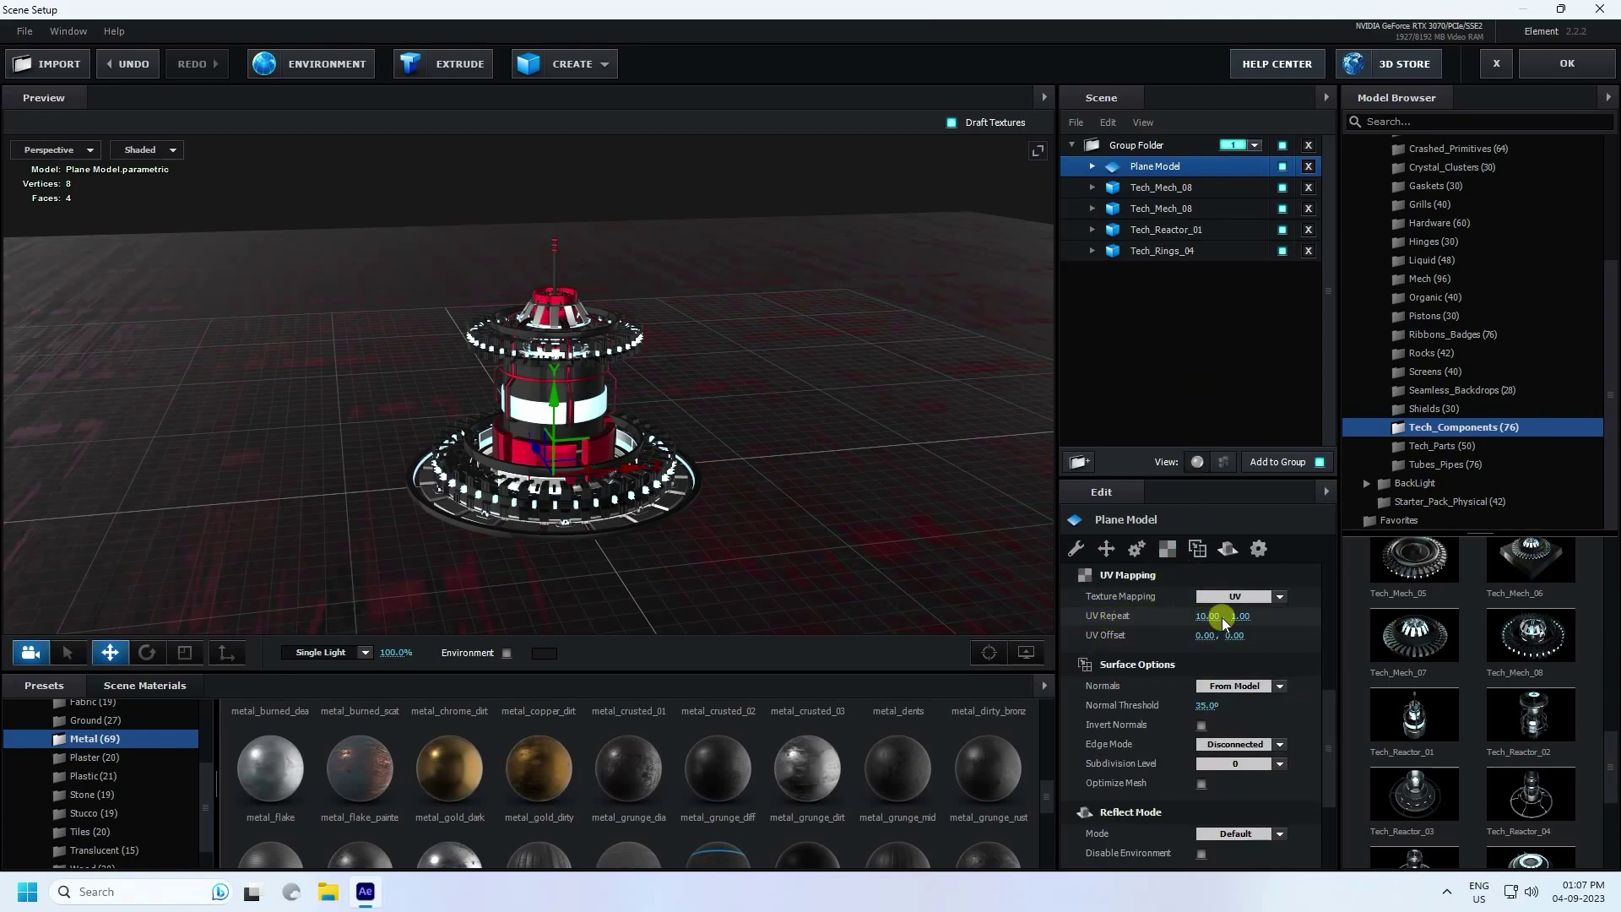
pyautogui.click(1238, 623)
pyautogui.write('10')
pyautogui.press('Return')
pyautogui.scroll(5, 519, 391)
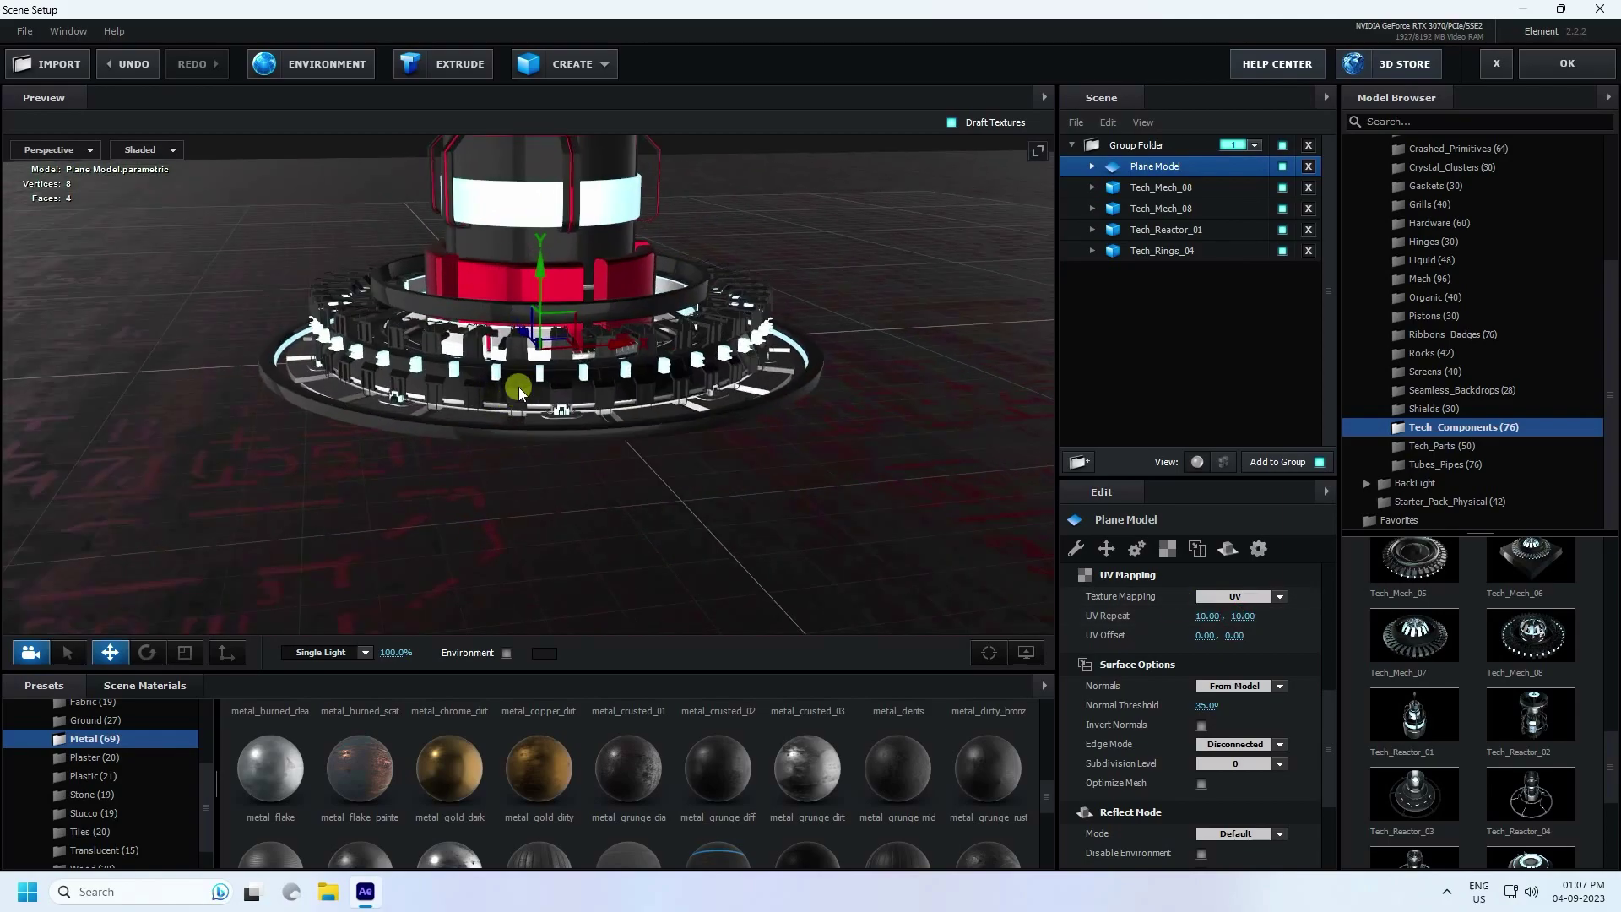
pyautogui.moveTo(532, 373); pyautogui.dragTo(535, 416)
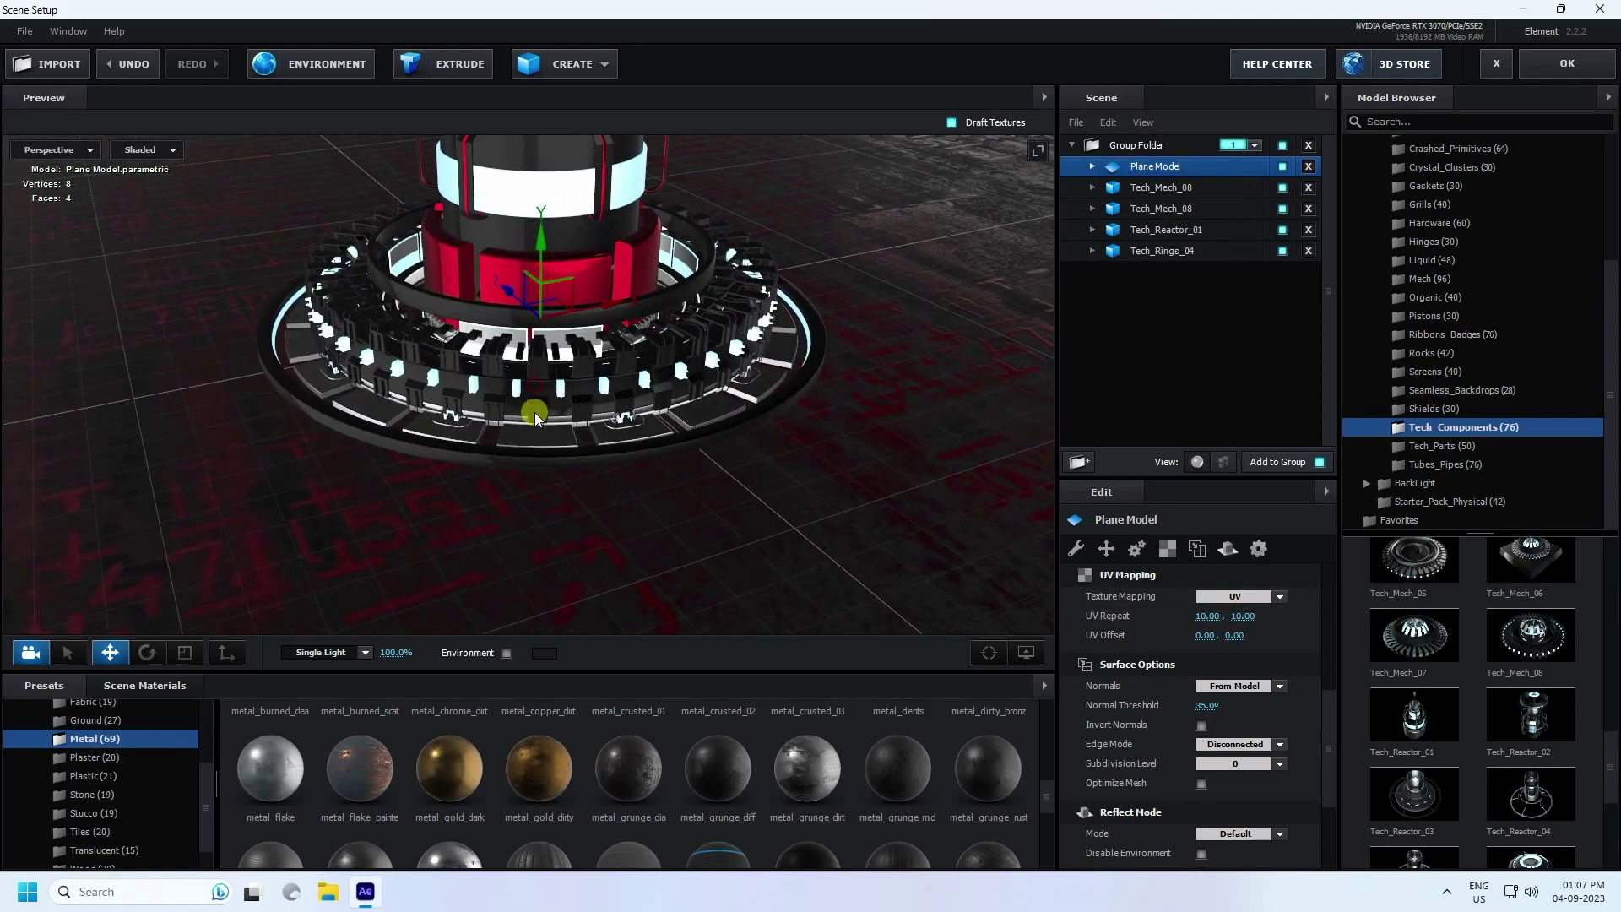
# Set the floor plane's Reflect Mode to Mirror Surface.
pyautogui.rightClick(328, 458)
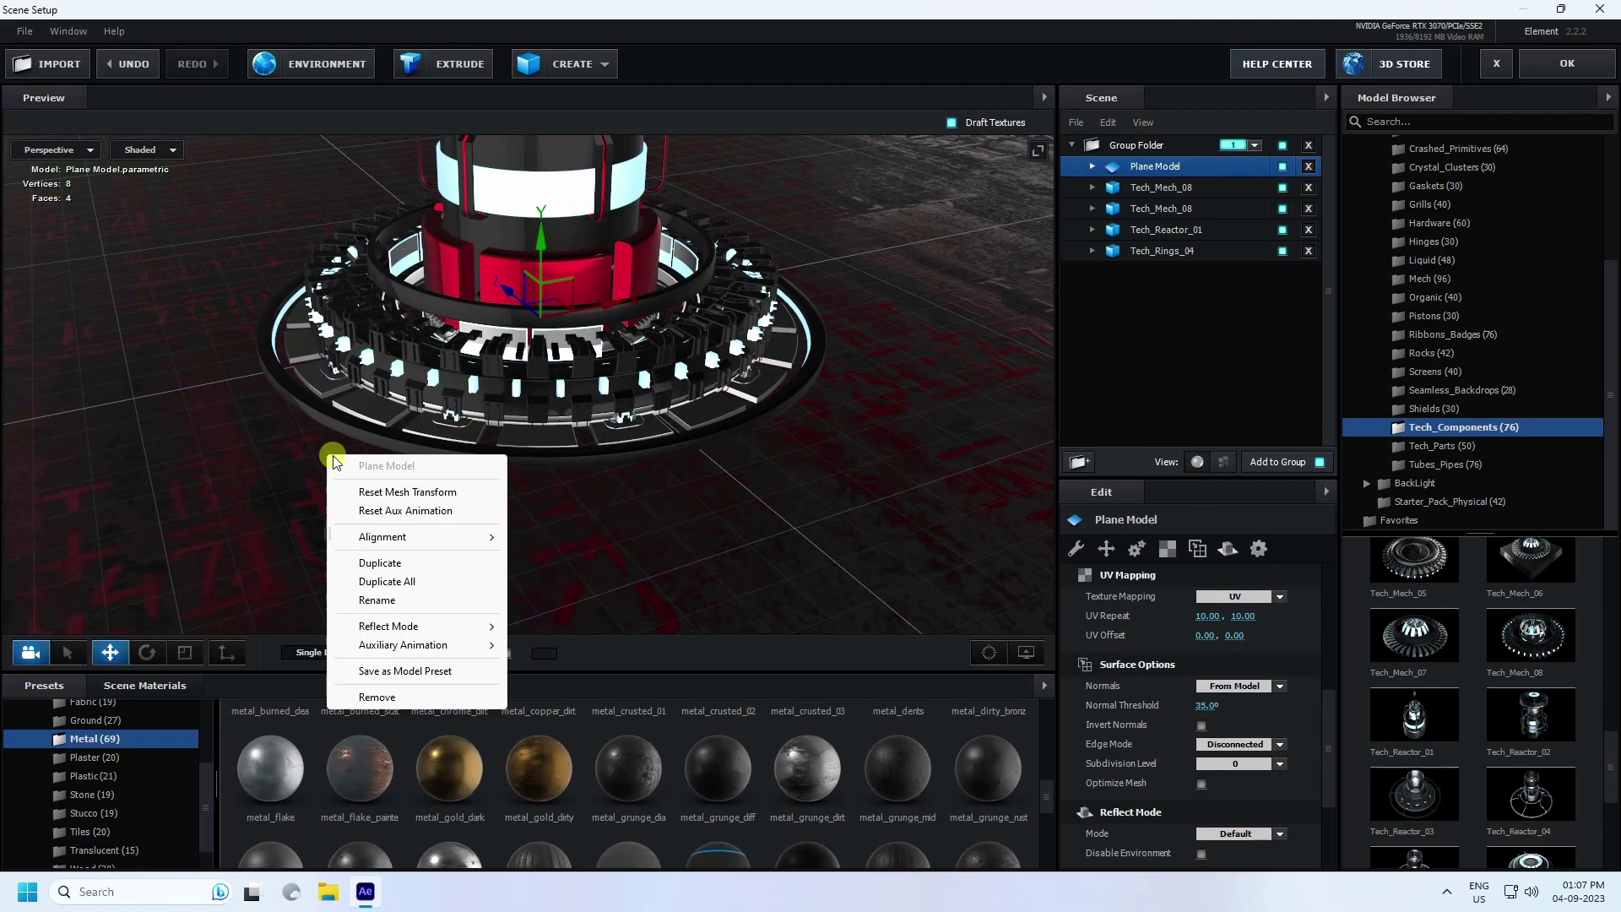
pyautogui.moveTo(371, 626)
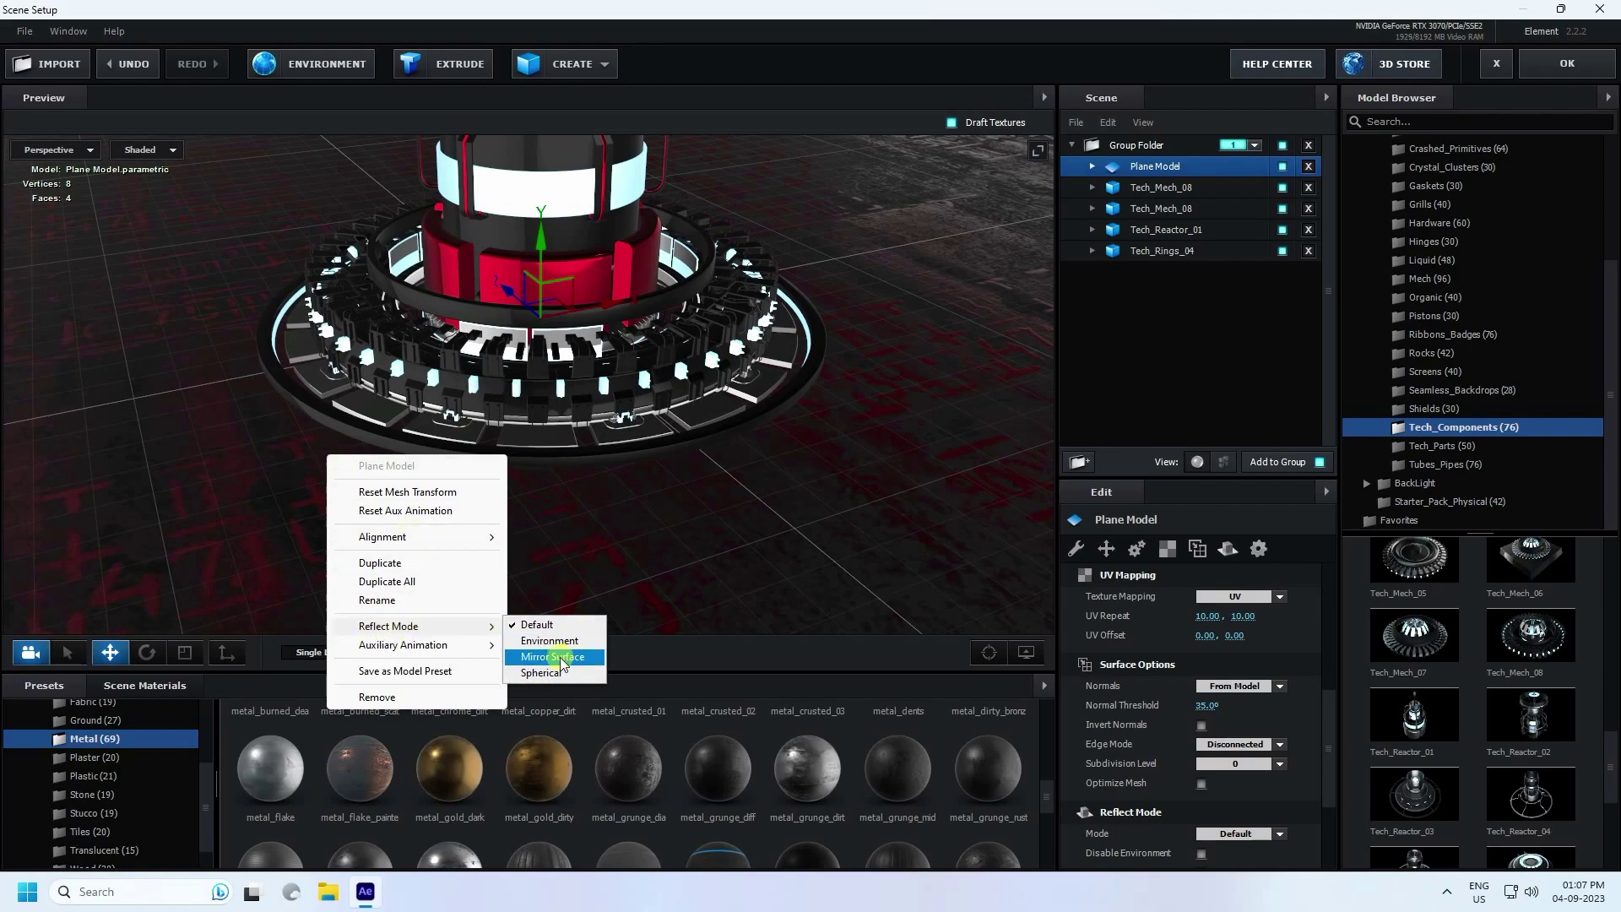
pyautogui.click(534, 664)
pyautogui.moveTo(539, 484); pyautogui.dragTo(495, 560)
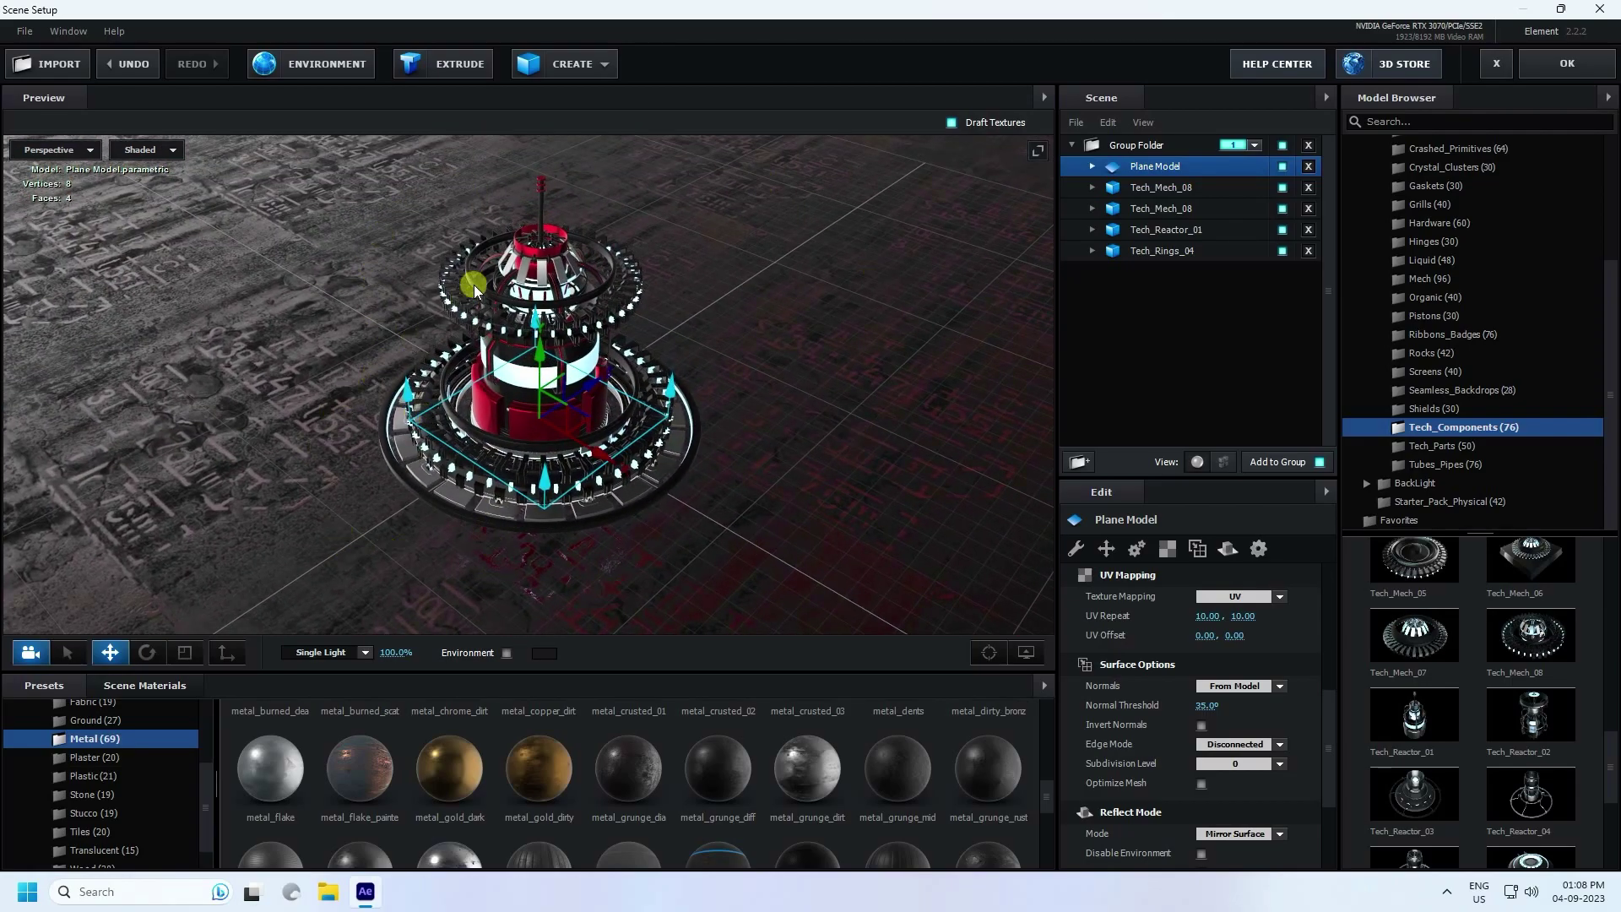
# Apply the BackLight_2K_26 environment from Environment > BackLight_Environments > BackLight_2K.
pyautogui.scroll(3, 93, 751)
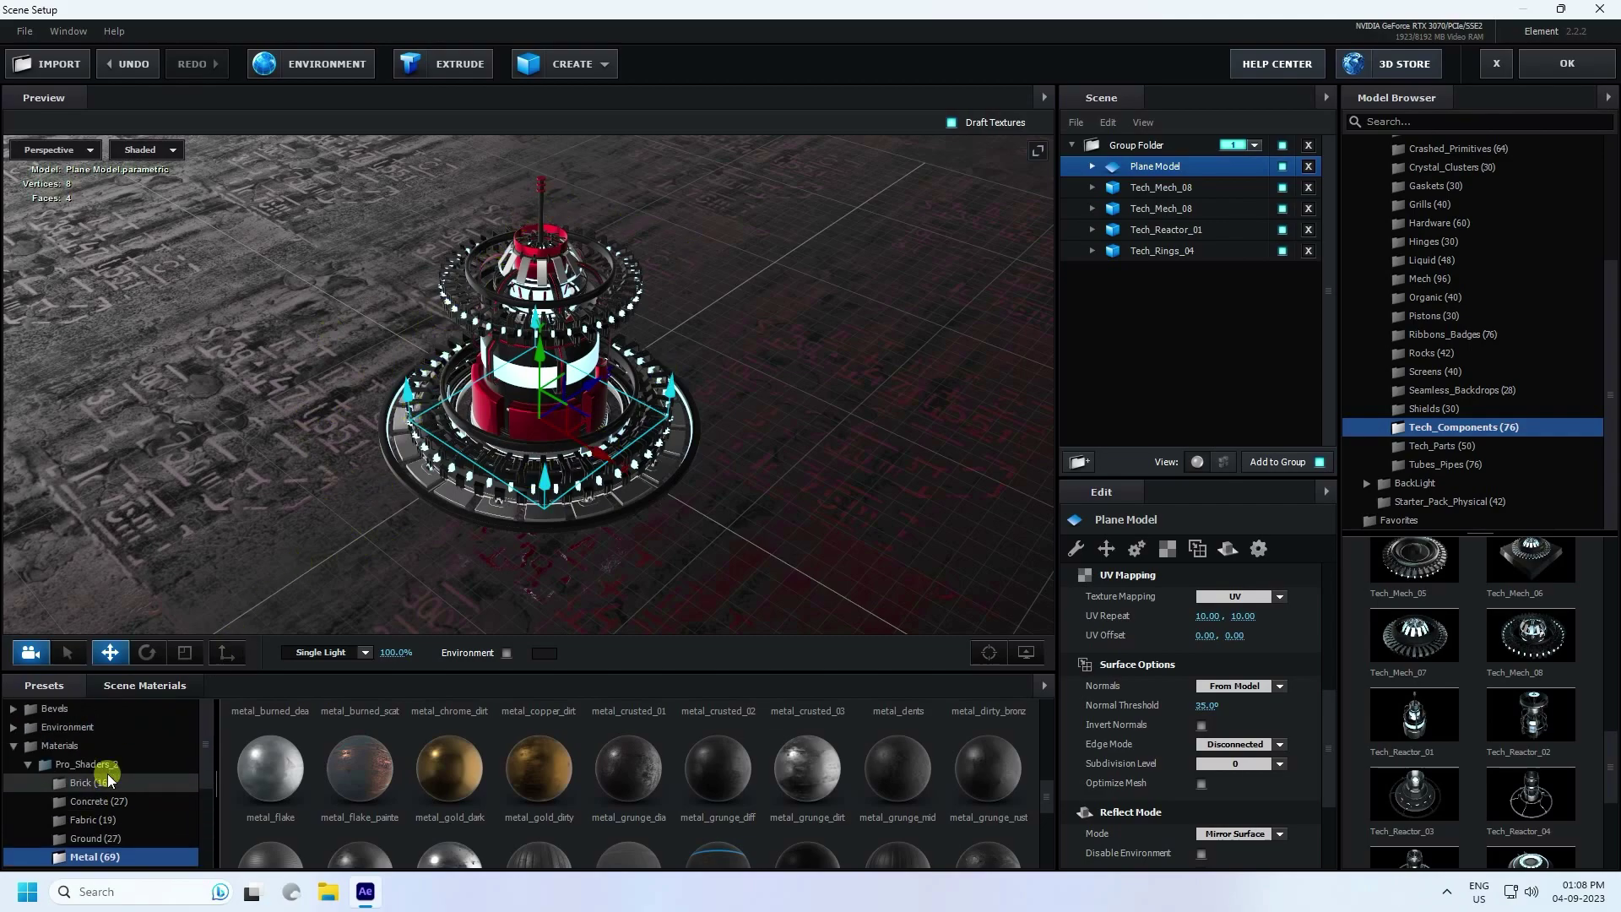
pyautogui.click(72, 727)
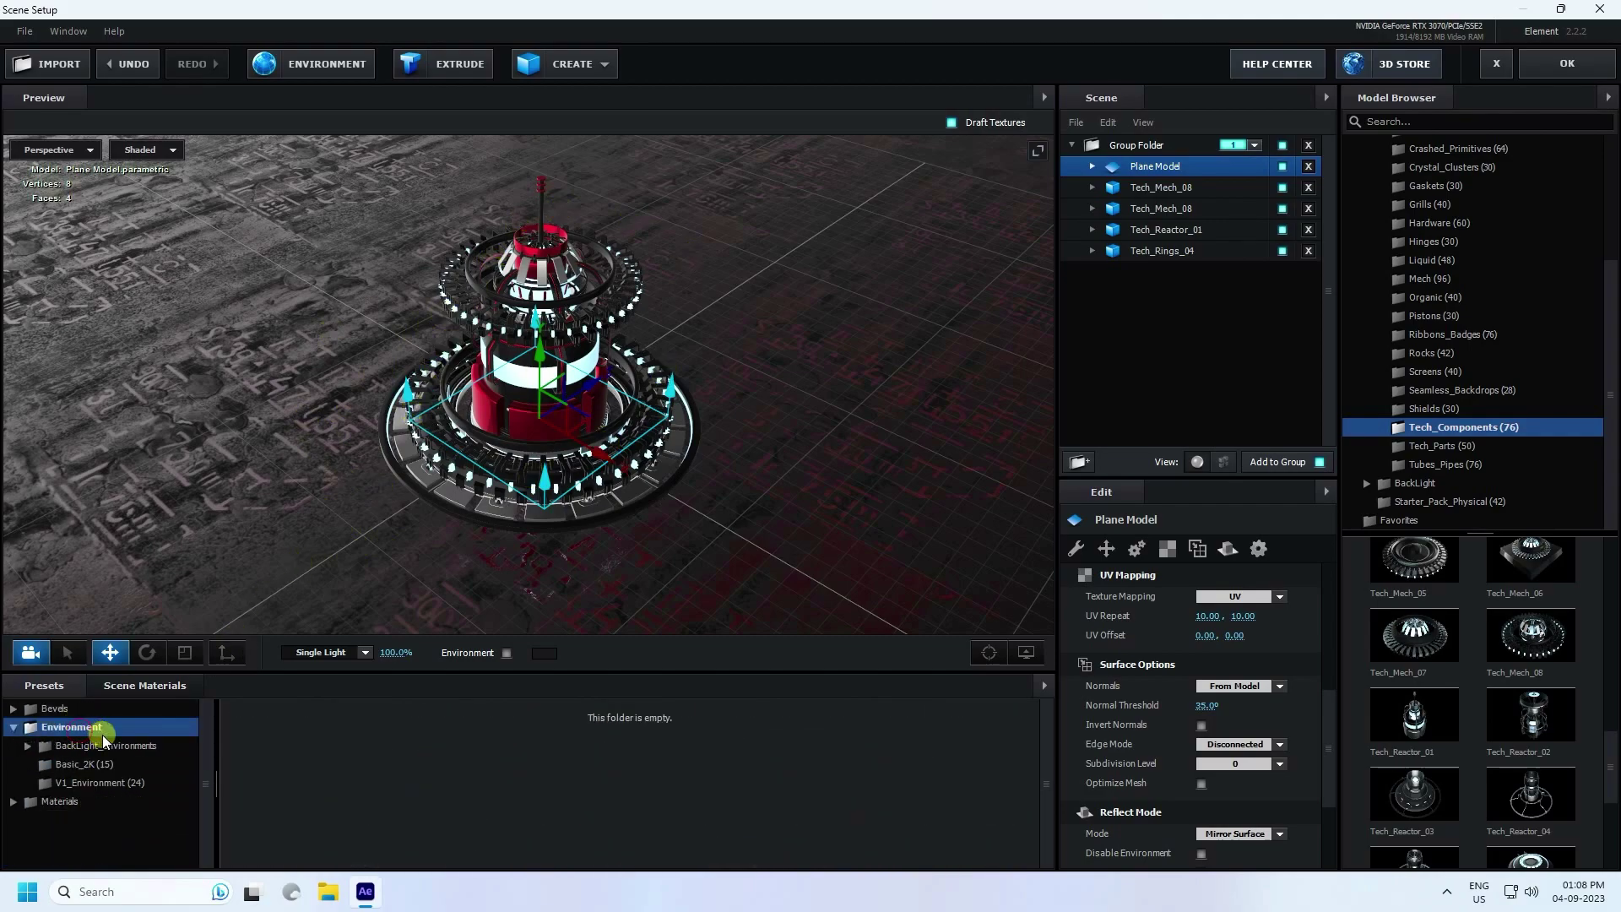
pyautogui.click(97, 749)
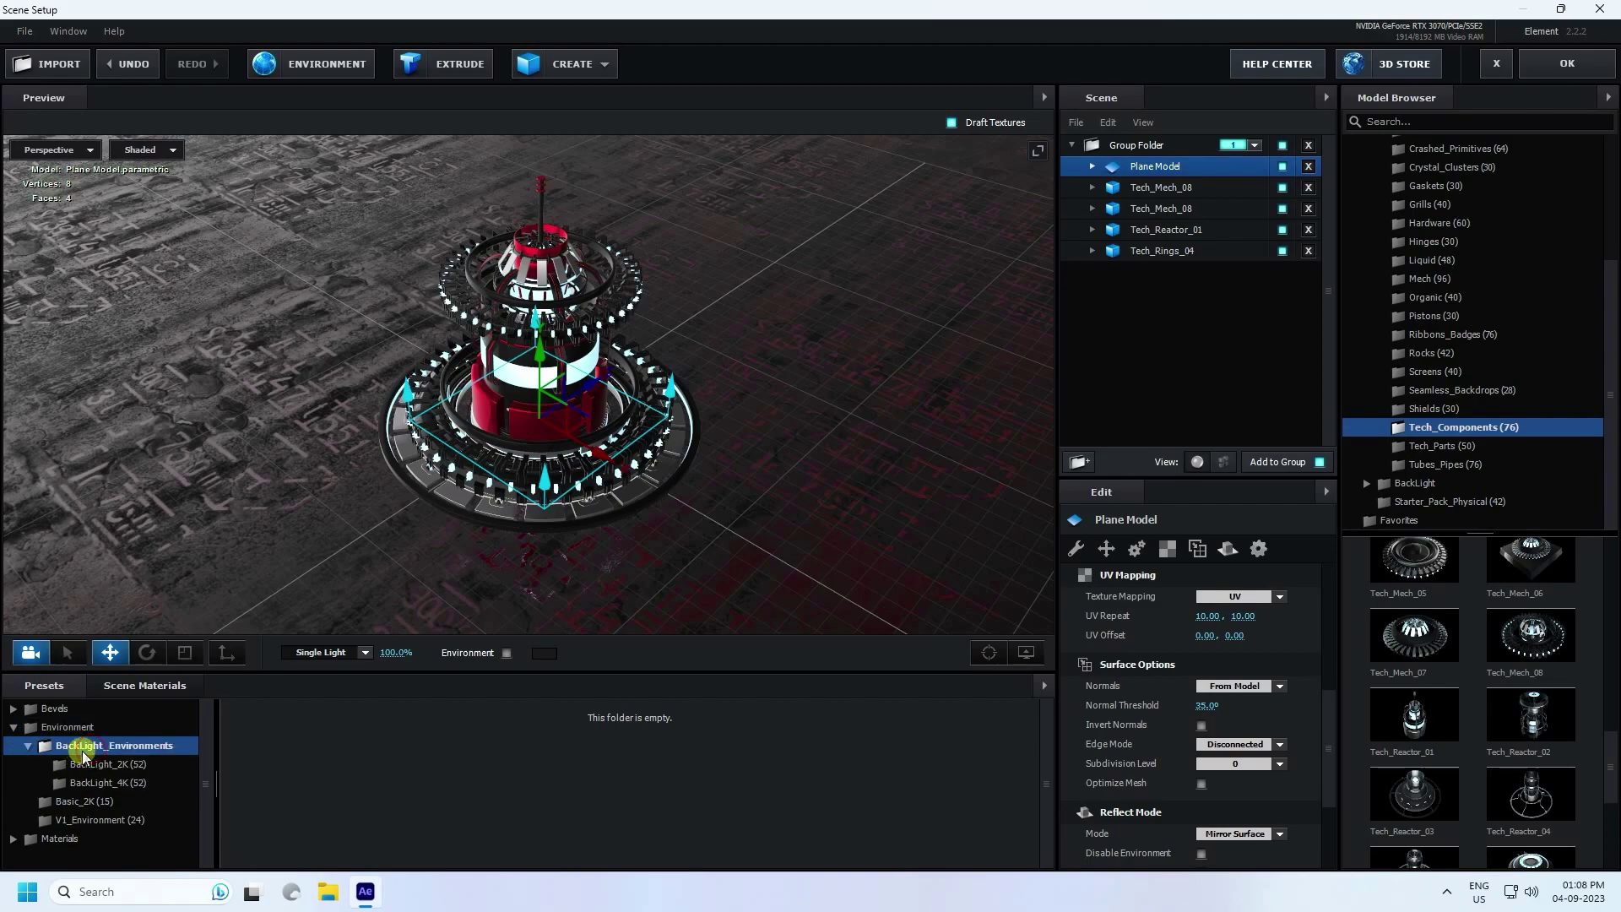
pyautogui.click(110, 764)
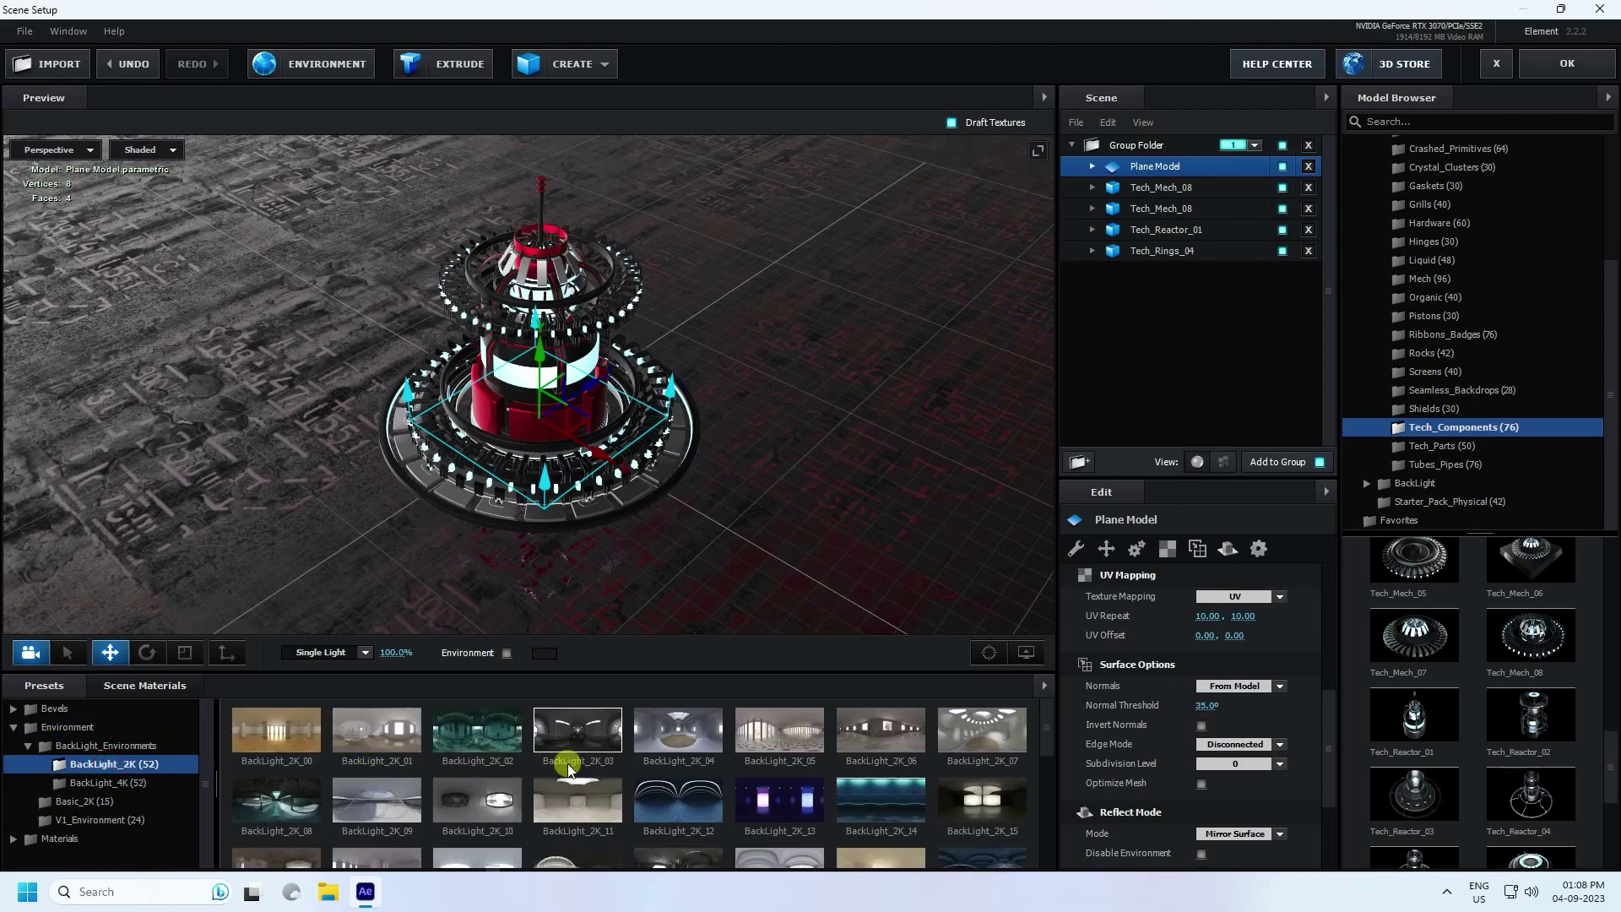
pyautogui.scroll(-2, 456, 785)
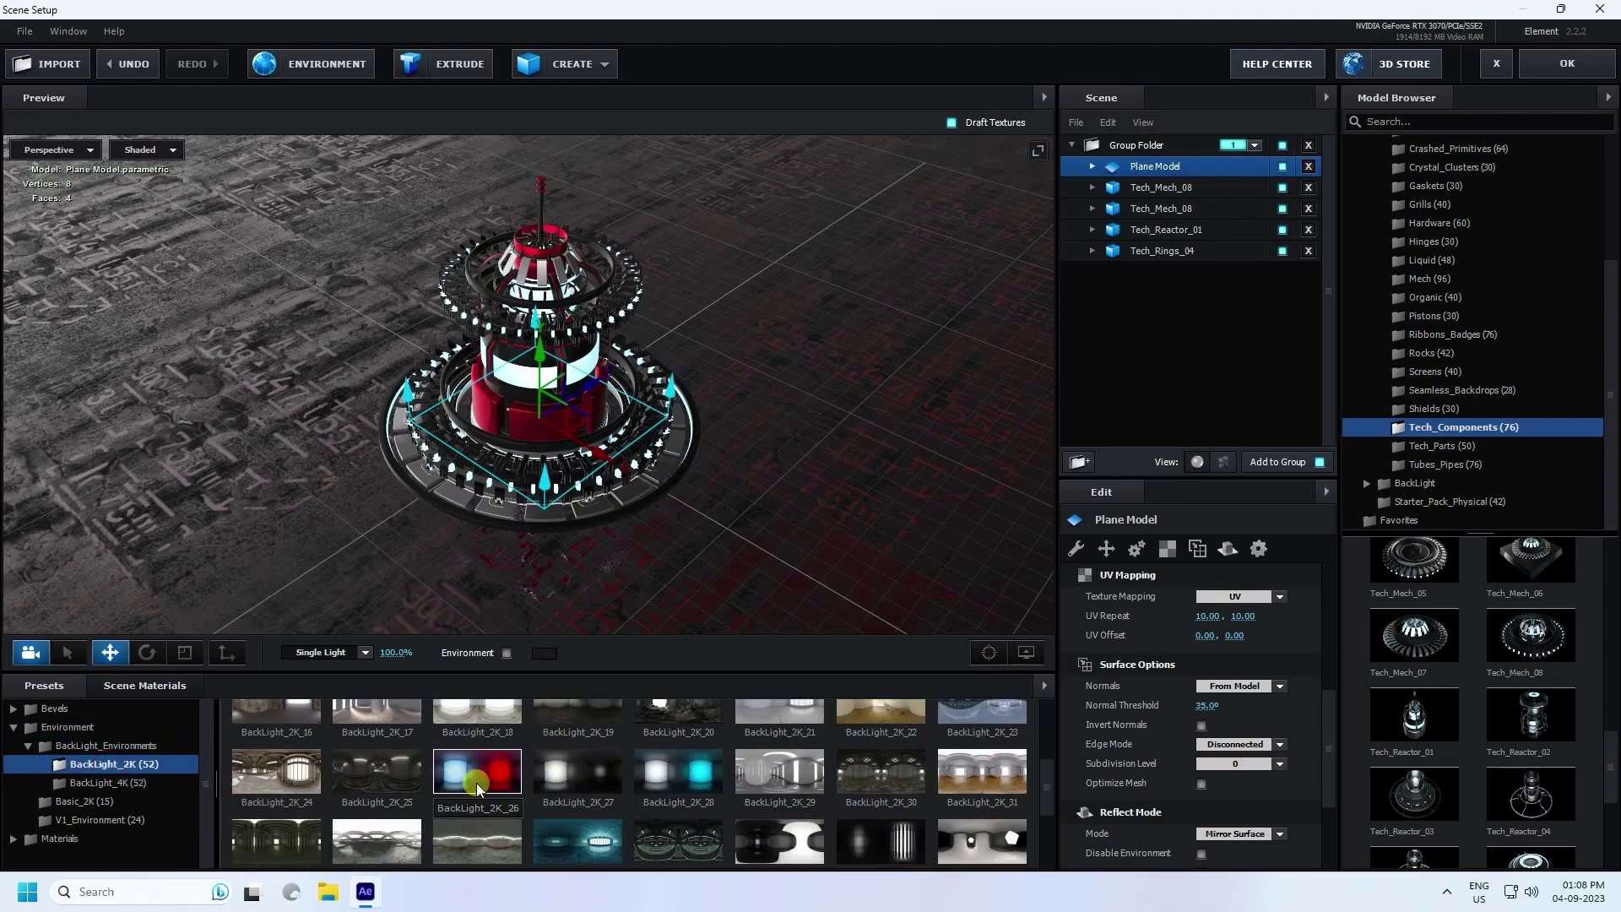
pyautogui.click(467, 770)
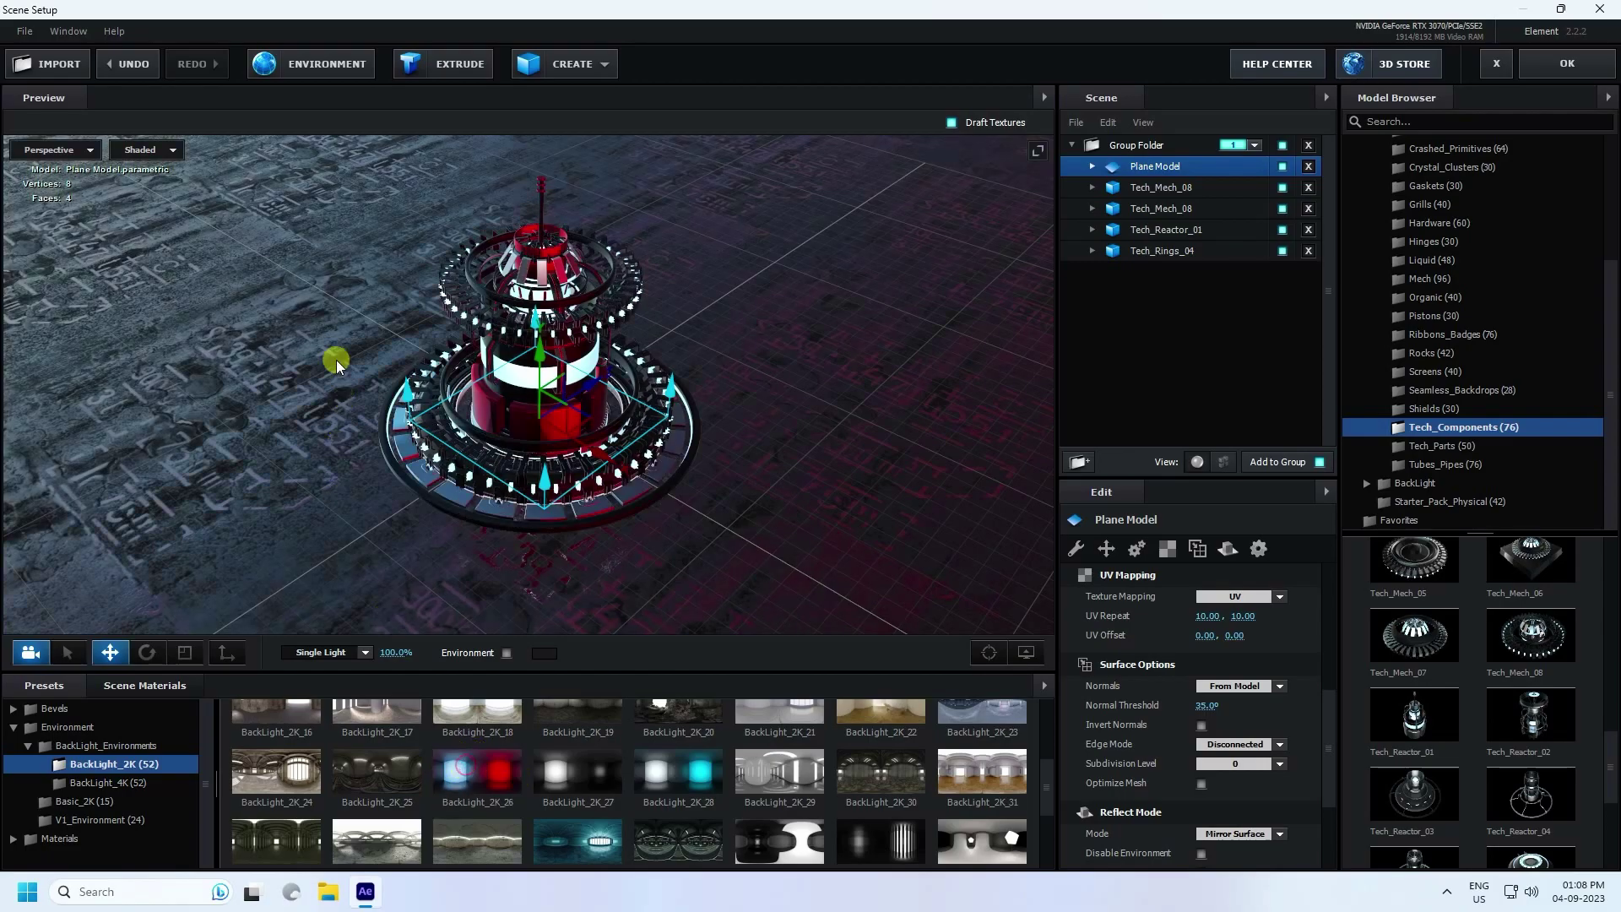
pyautogui.scroll(5, 332, 358)
pyautogui.moveTo(332, 380); pyautogui.dragTo(498, 300)
pyautogui.moveTo(374, 295); pyautogui.dragTo(375, 341)
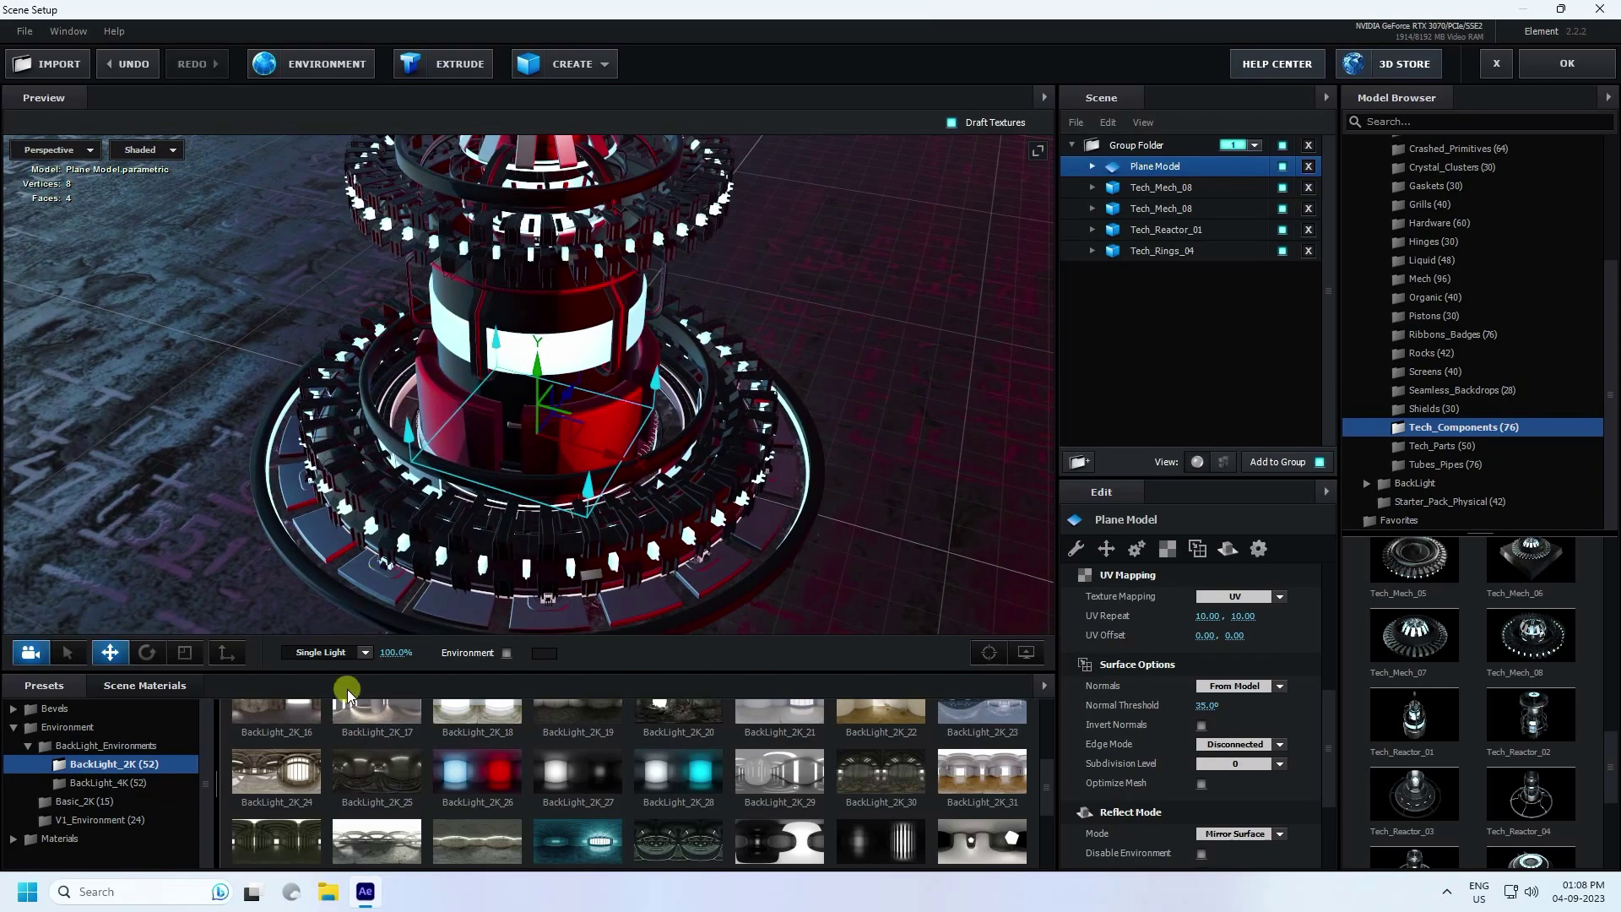
pyautogui.click(344, 652)
pyautogui.click(337, 521)
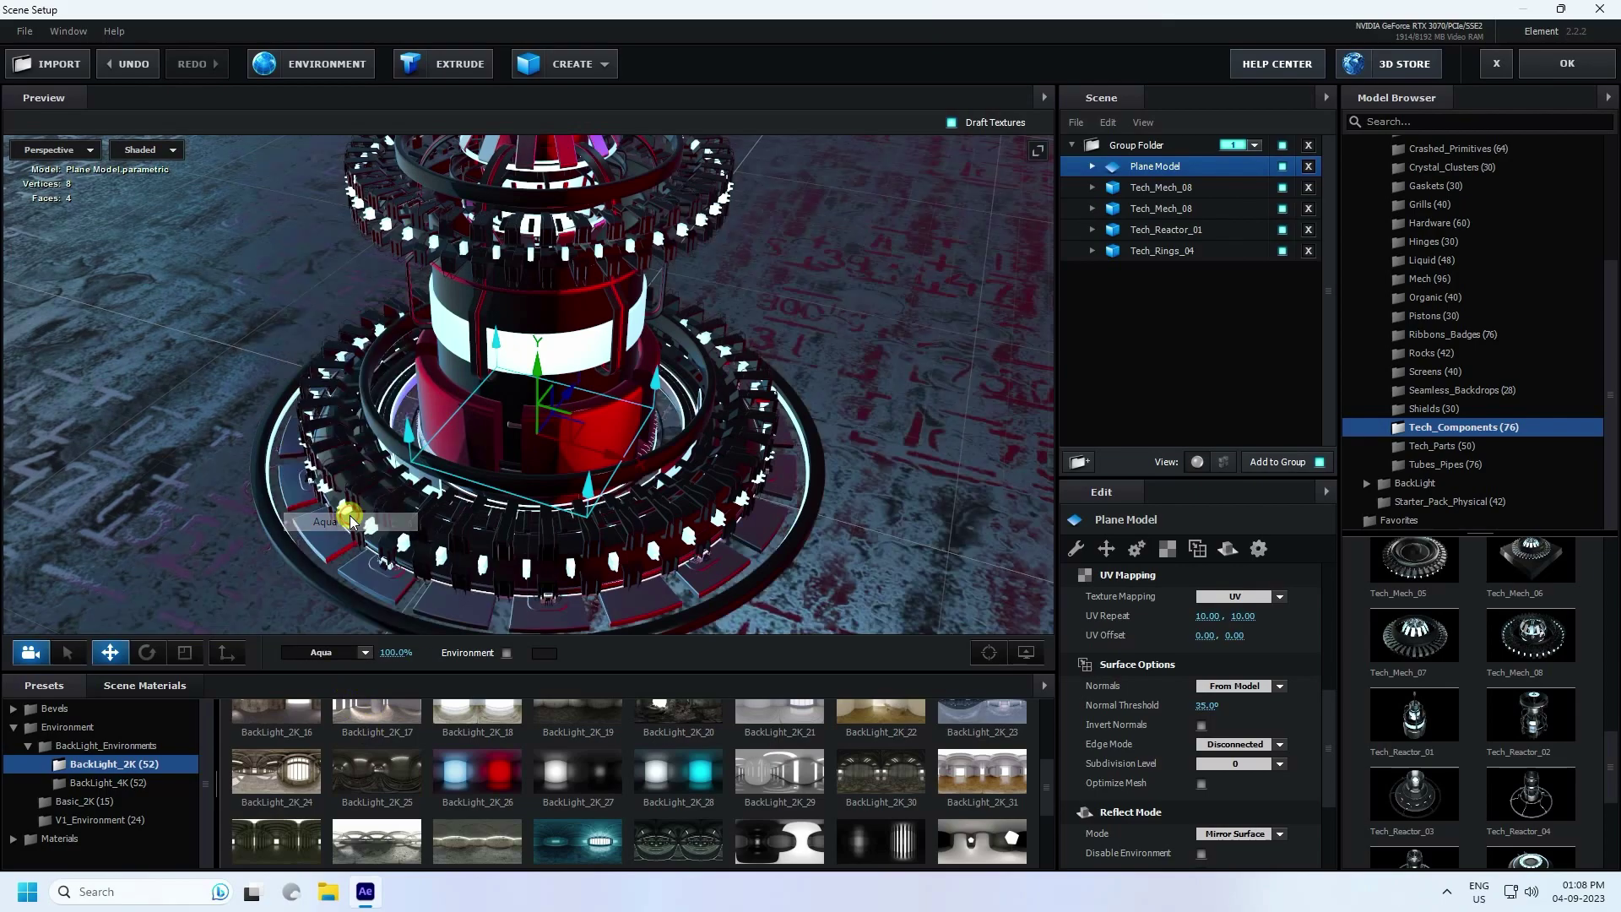
pyautogui.click(352, 653)
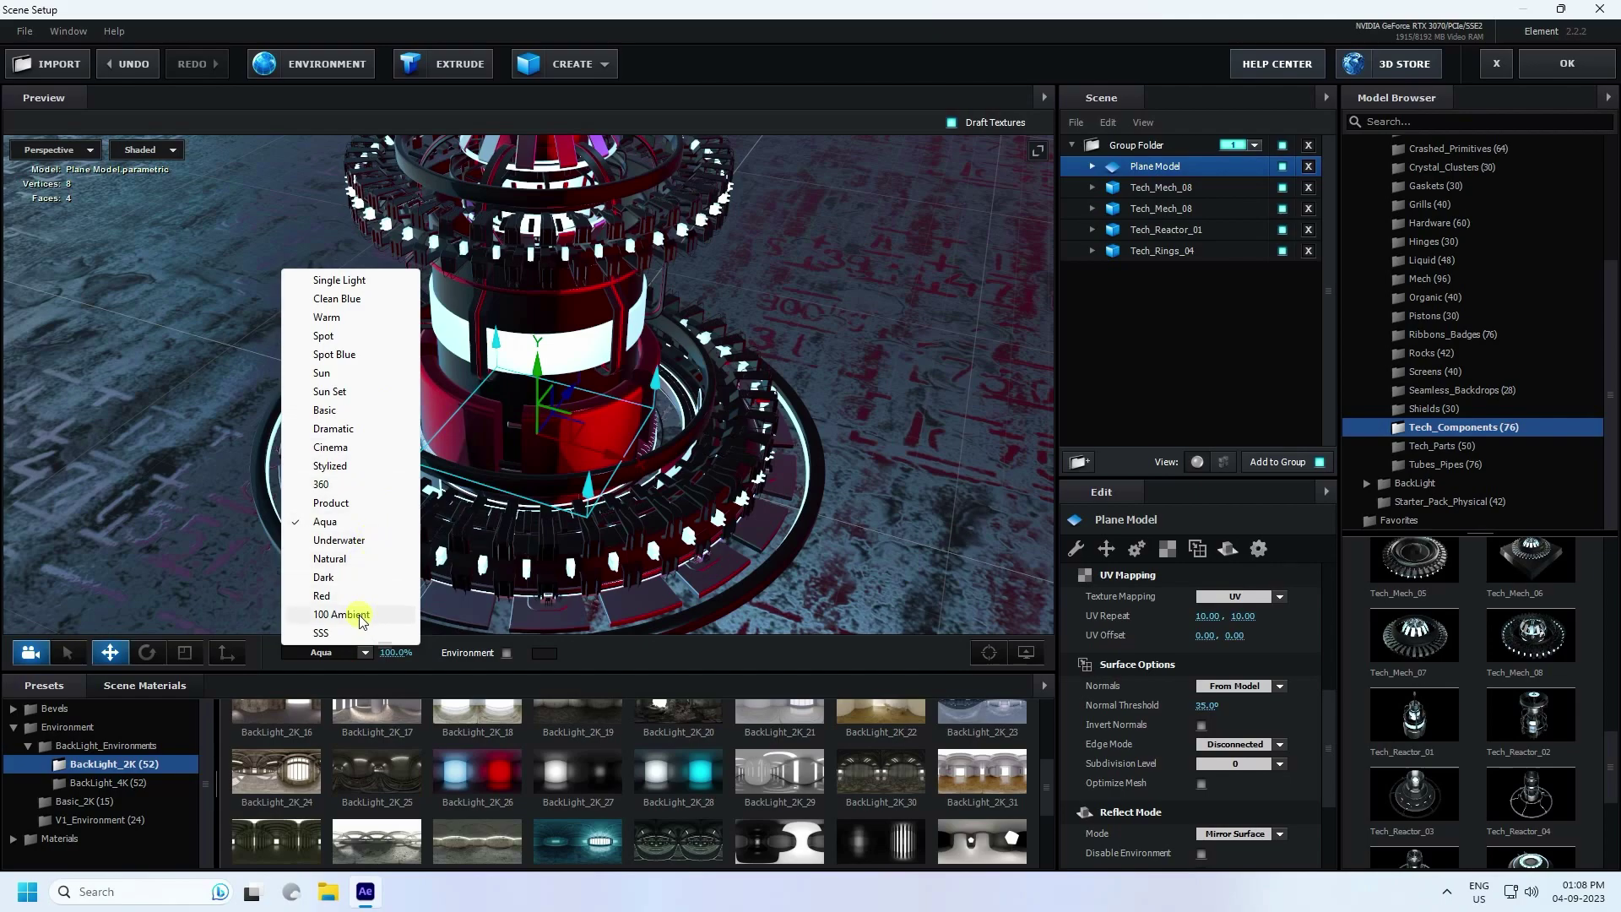
pyautogui.click(353, 561)
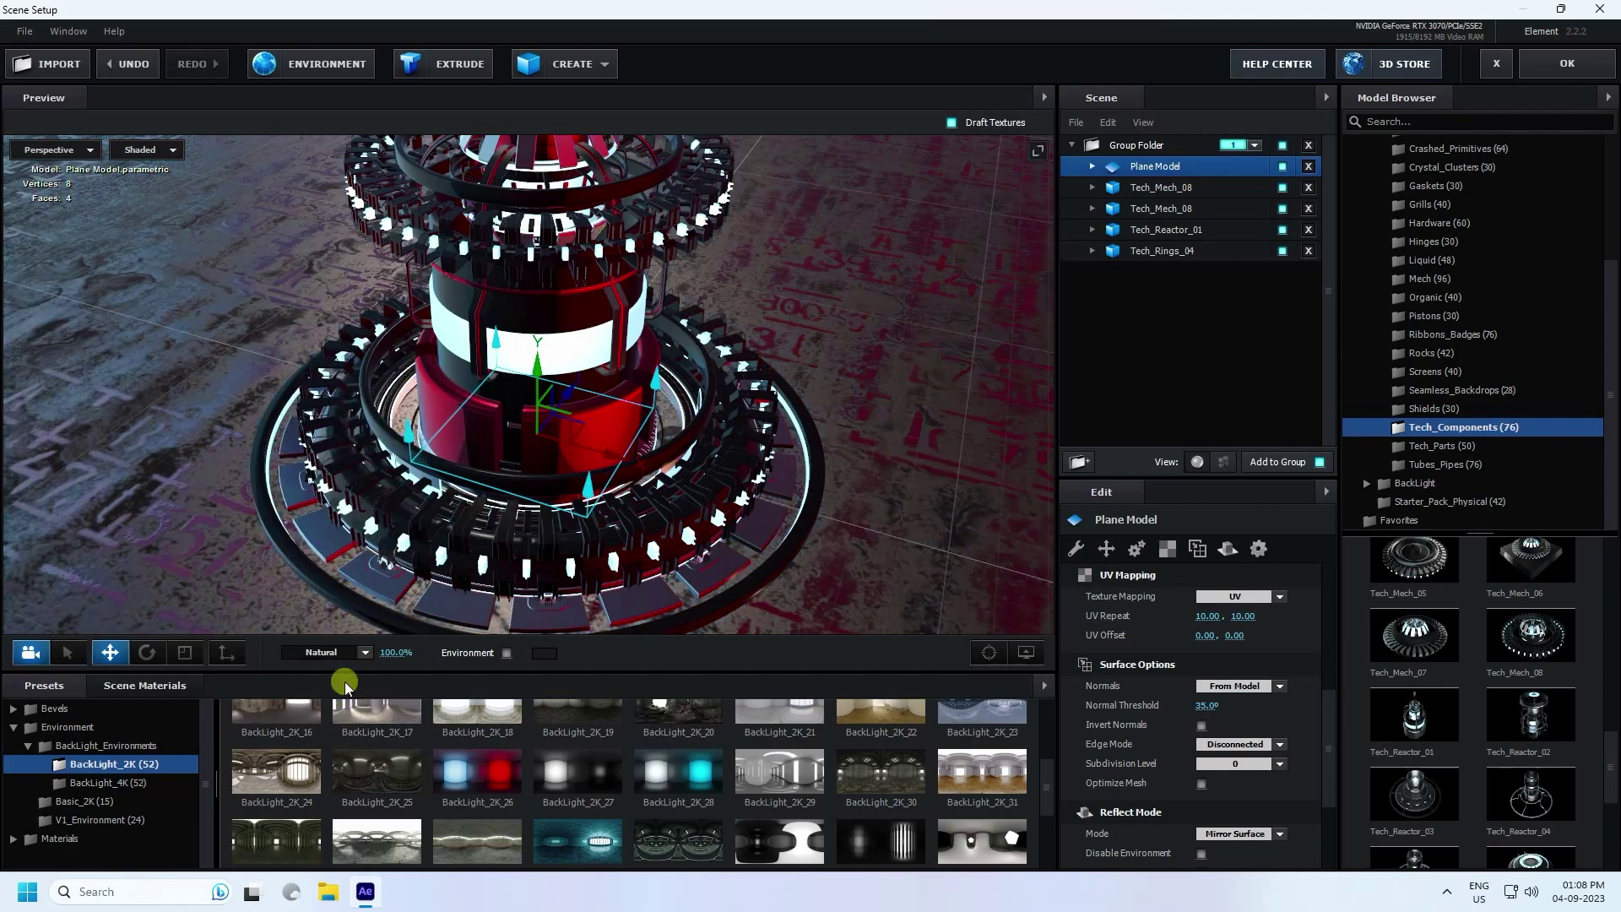
pyautogui.click(346, 654)
pyautogui.click(358, 277)
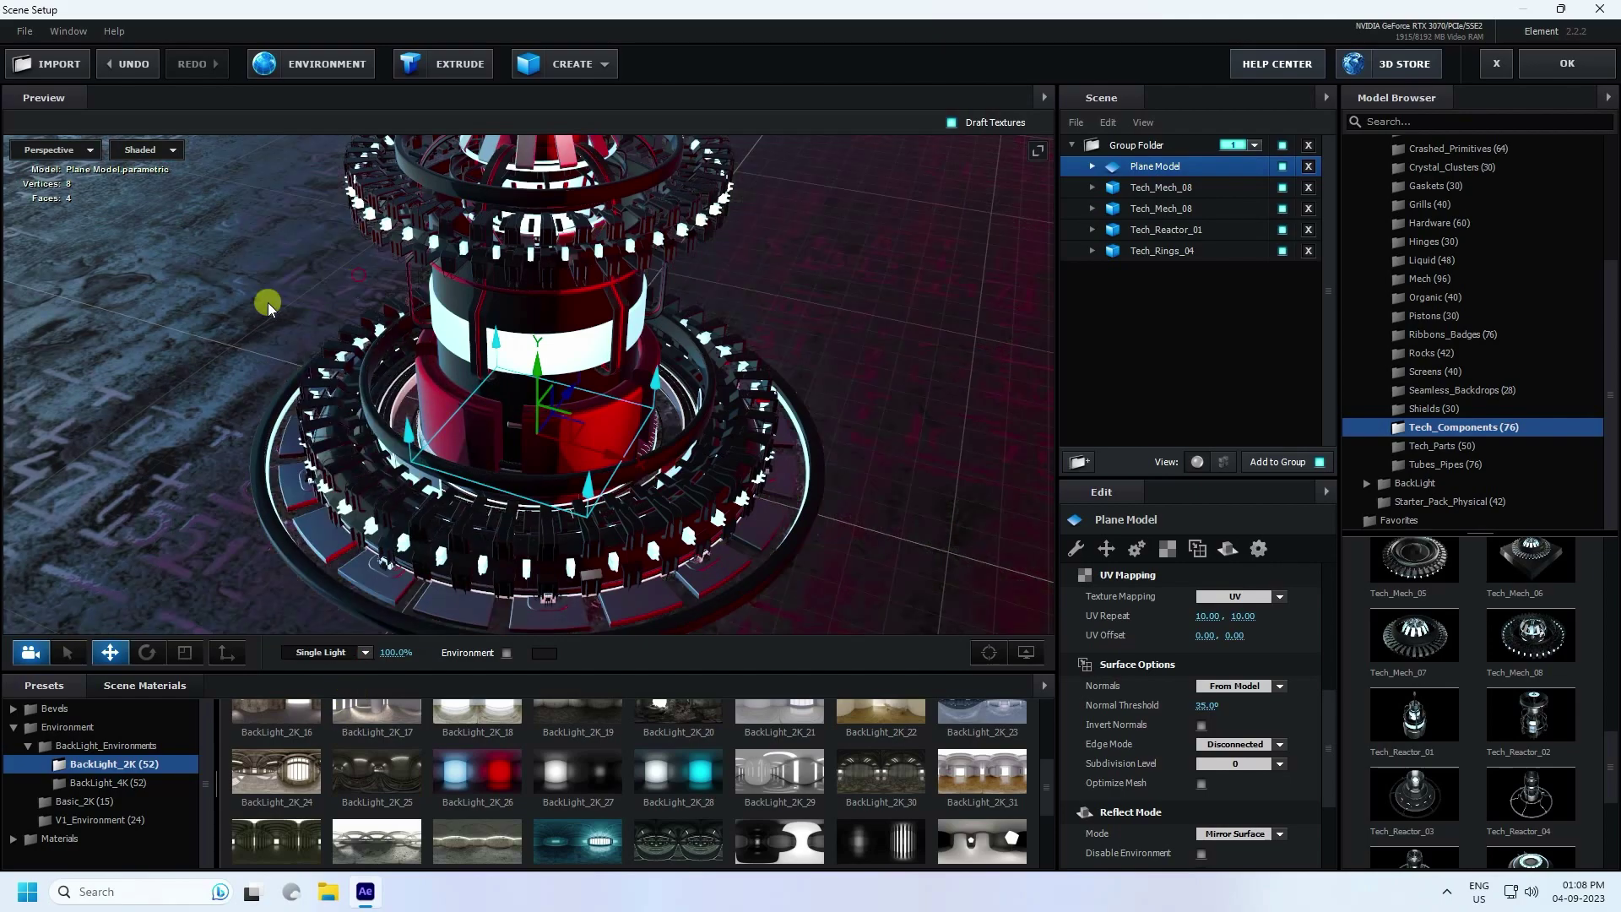
pyautogui.moveTo(394, 279); pyautogui.dragTo(408, 333)
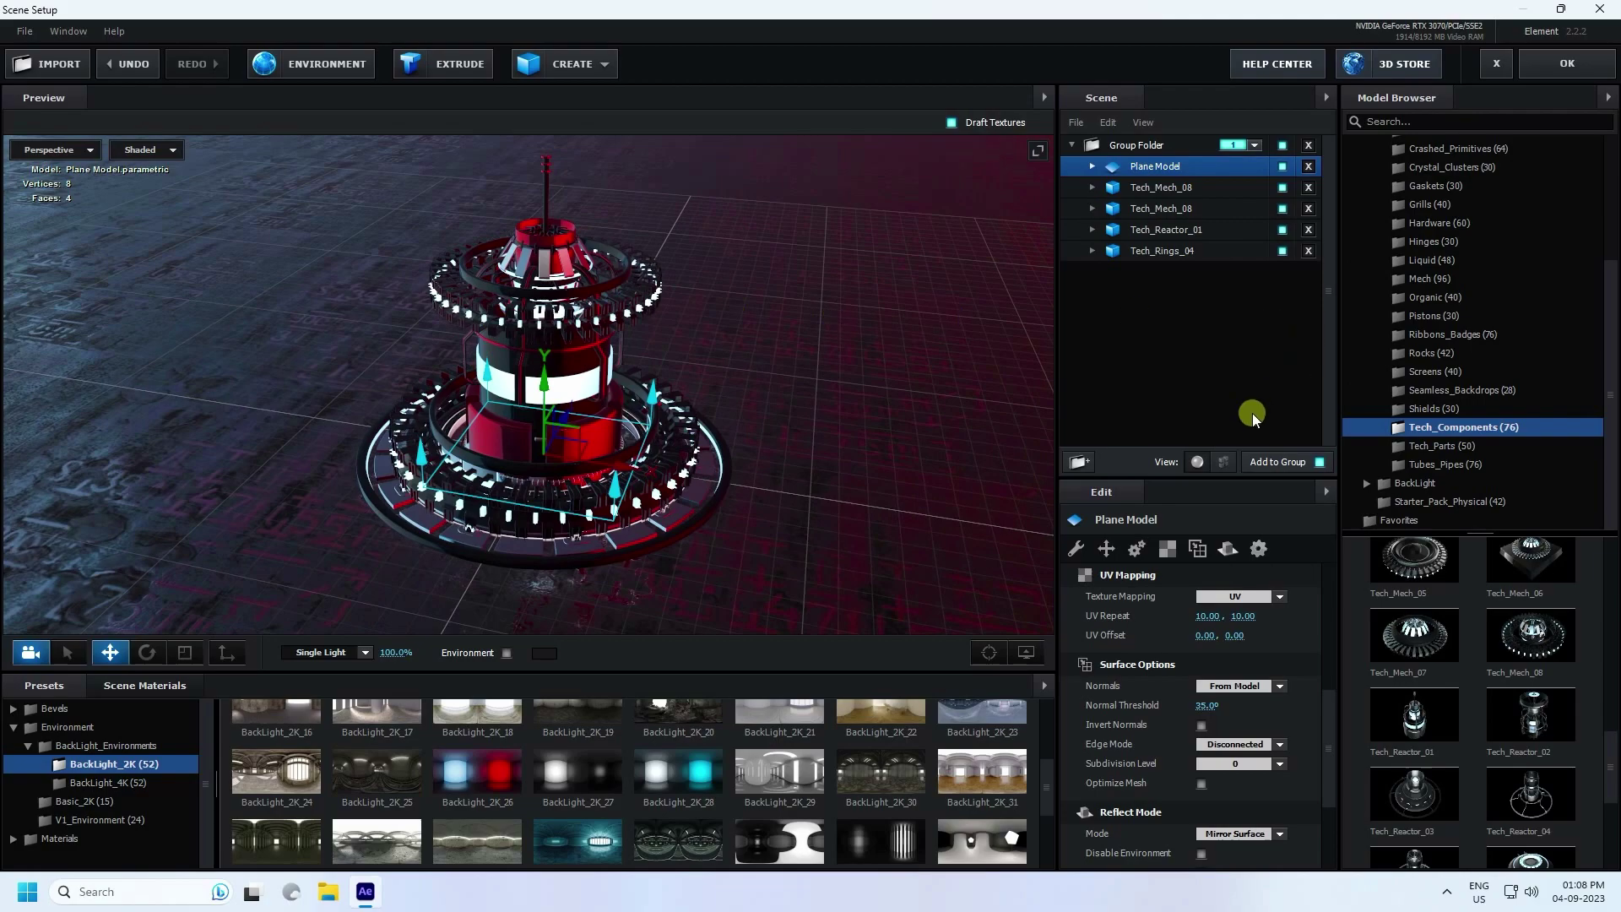
# Create a second group on channel 2 at the bottom of the list and move Plane Model into it.
pyautogui.click(1080, 461)
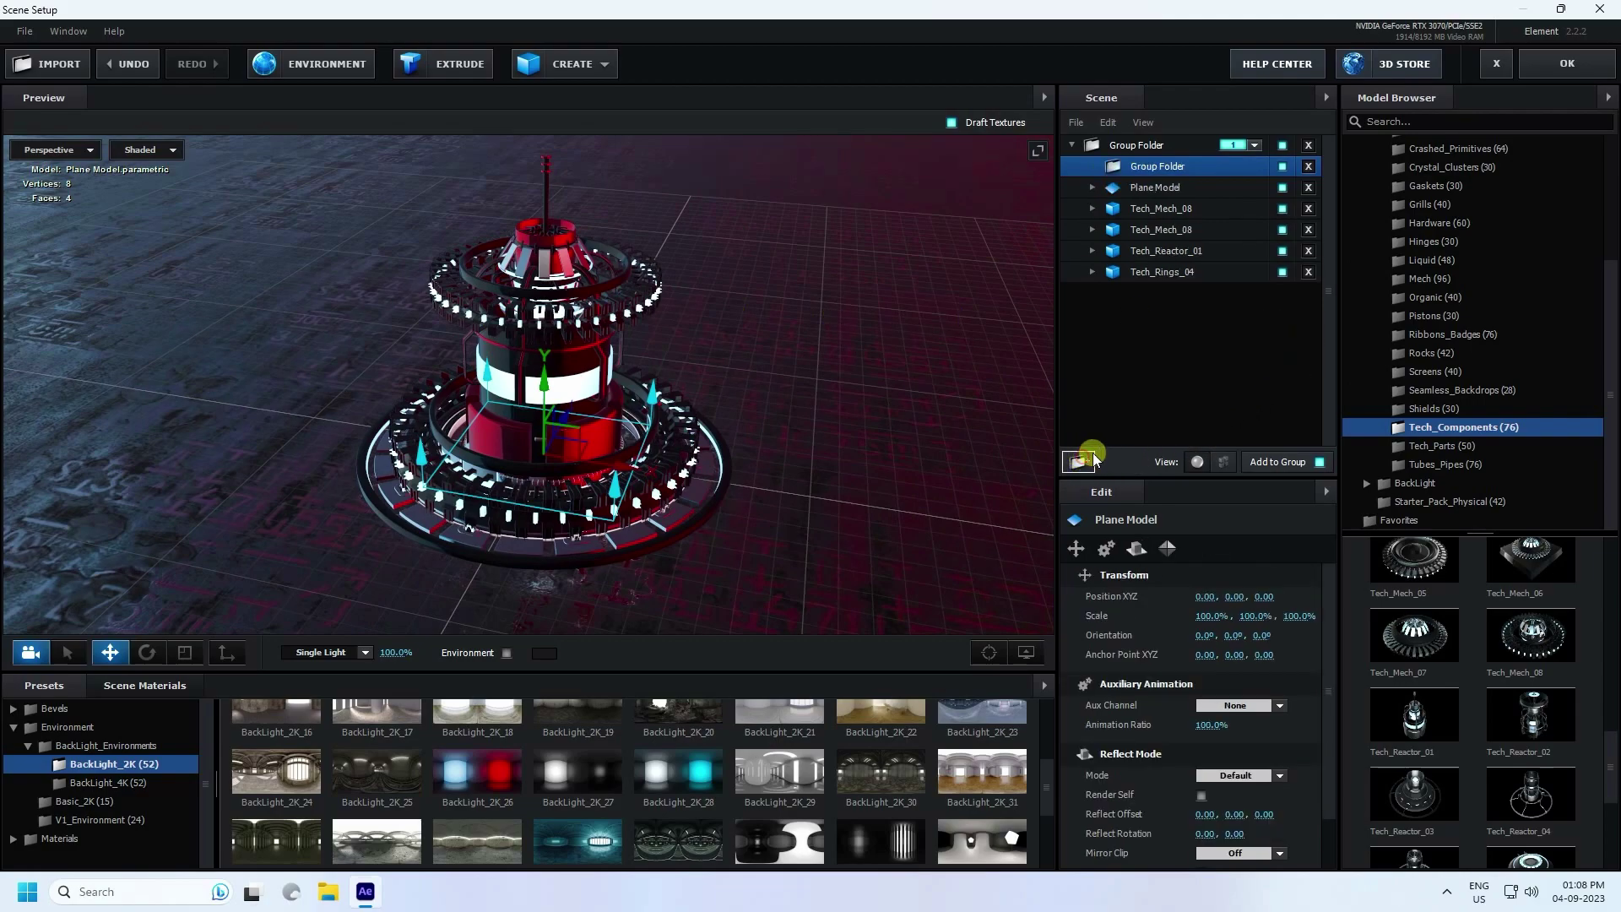
pyautogui.click(1122, 169)
pyautogui.moveTo(1171, 171); pyautogui.dragTo(1157, 336)
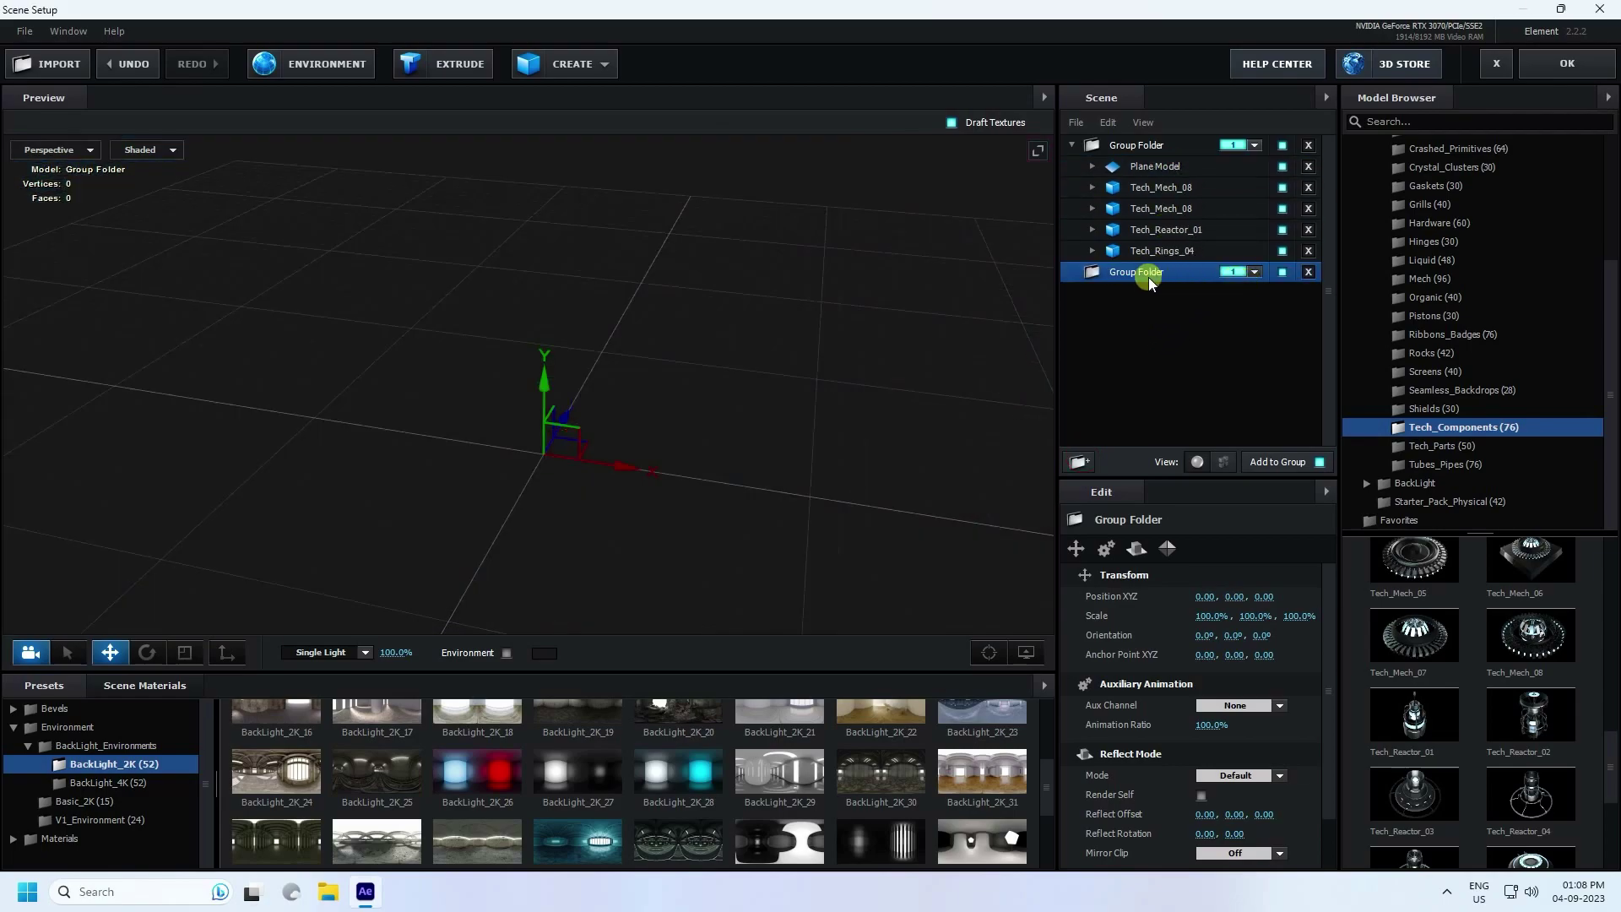
pyautogui.click(1254, 272)
pyautogui.click(1143, 167)
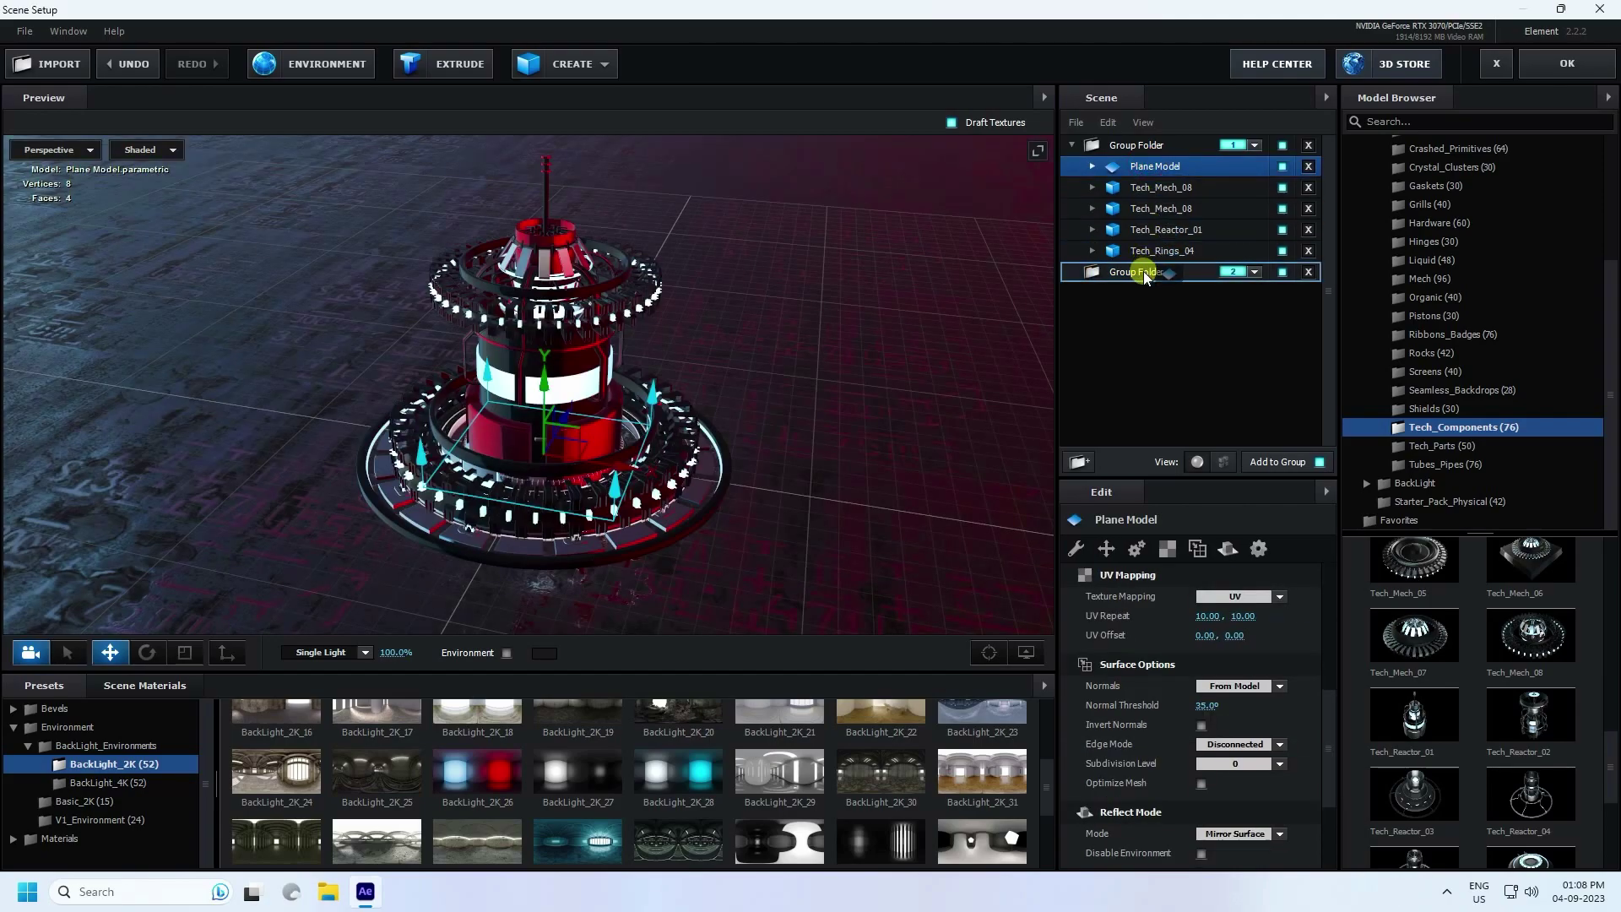
pyautogui.moveTo(1144, 274); pyautogui.dragTo(1144, 272)
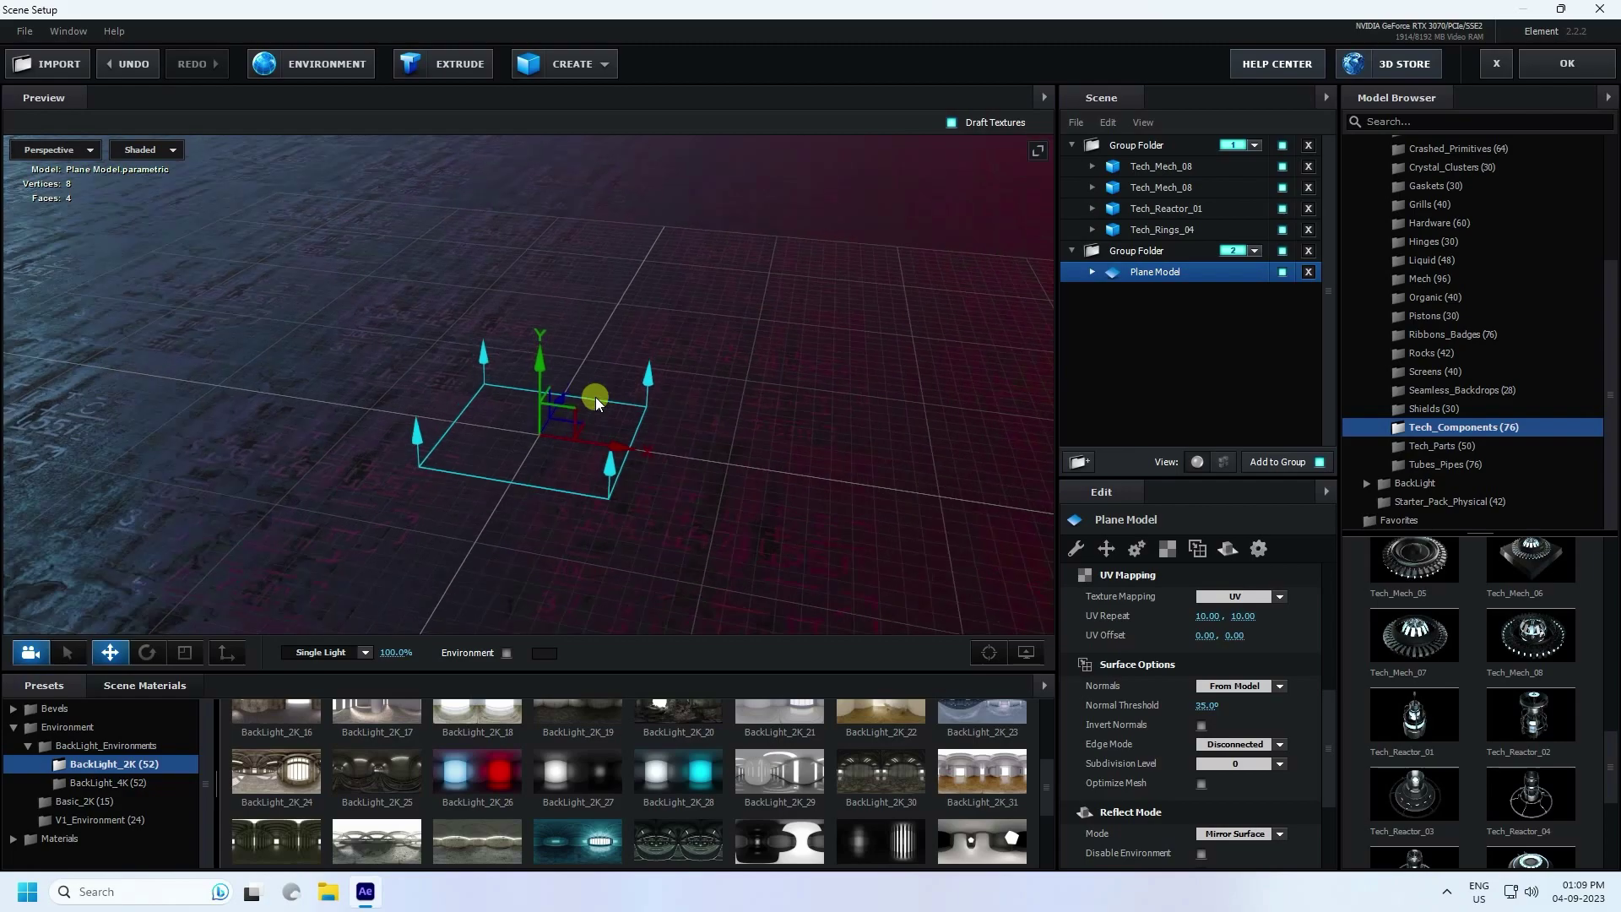
# Check both groups' contents and apply the scene back to Comp 1.
pyautogui.scroll(-3, 596, 404)
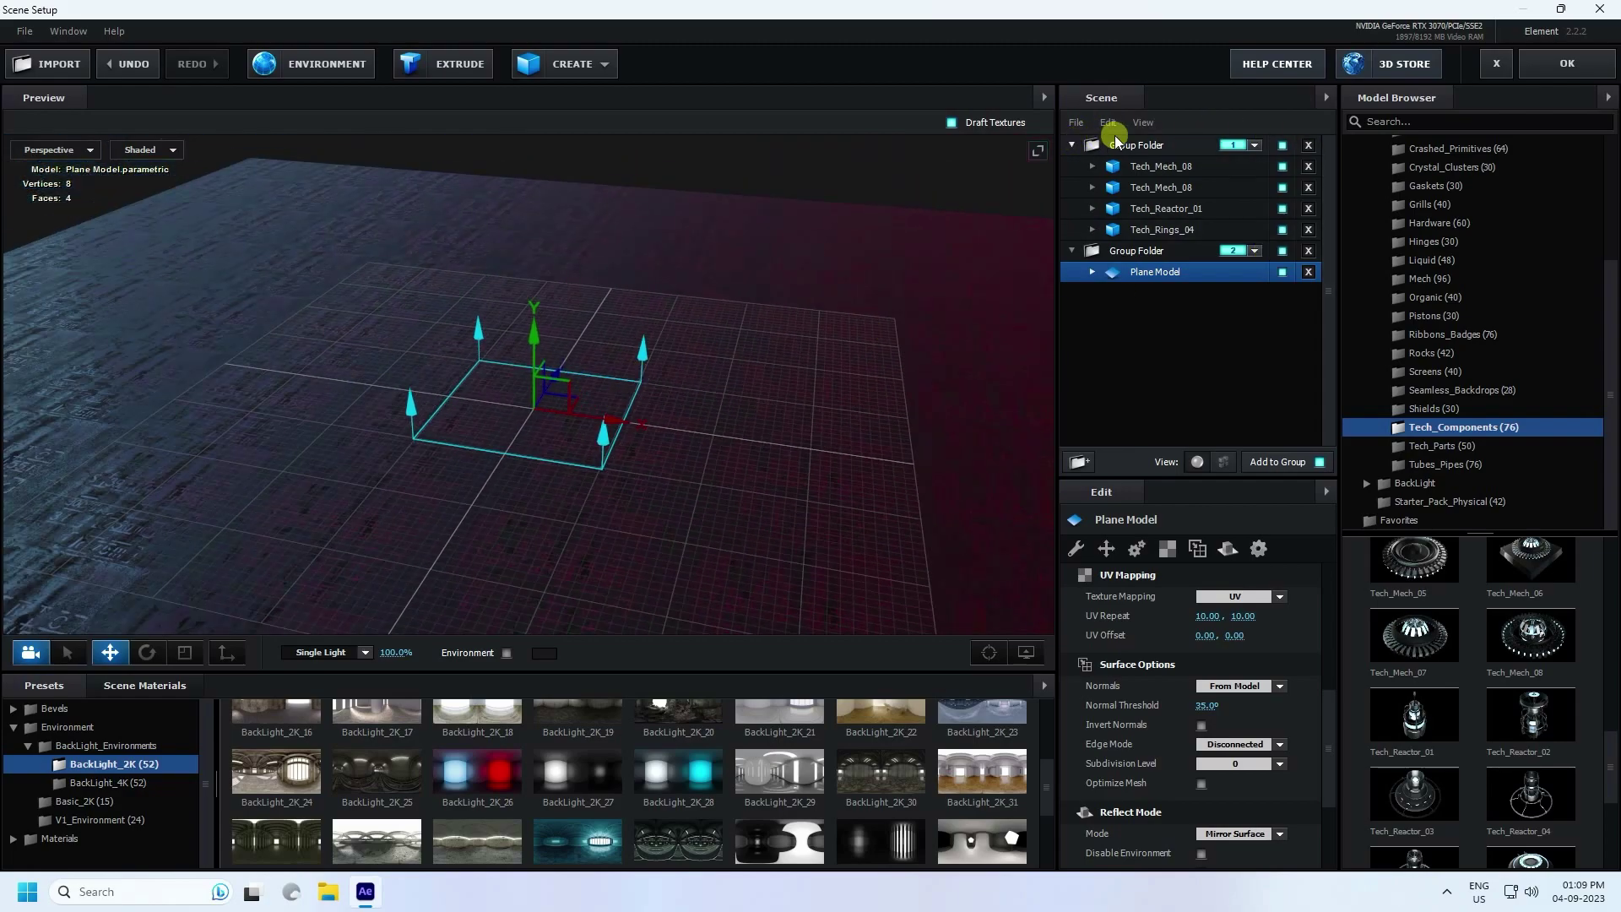
pyautogui.click(1132, 147)
pyautogui.scroll(3, 451, 326)
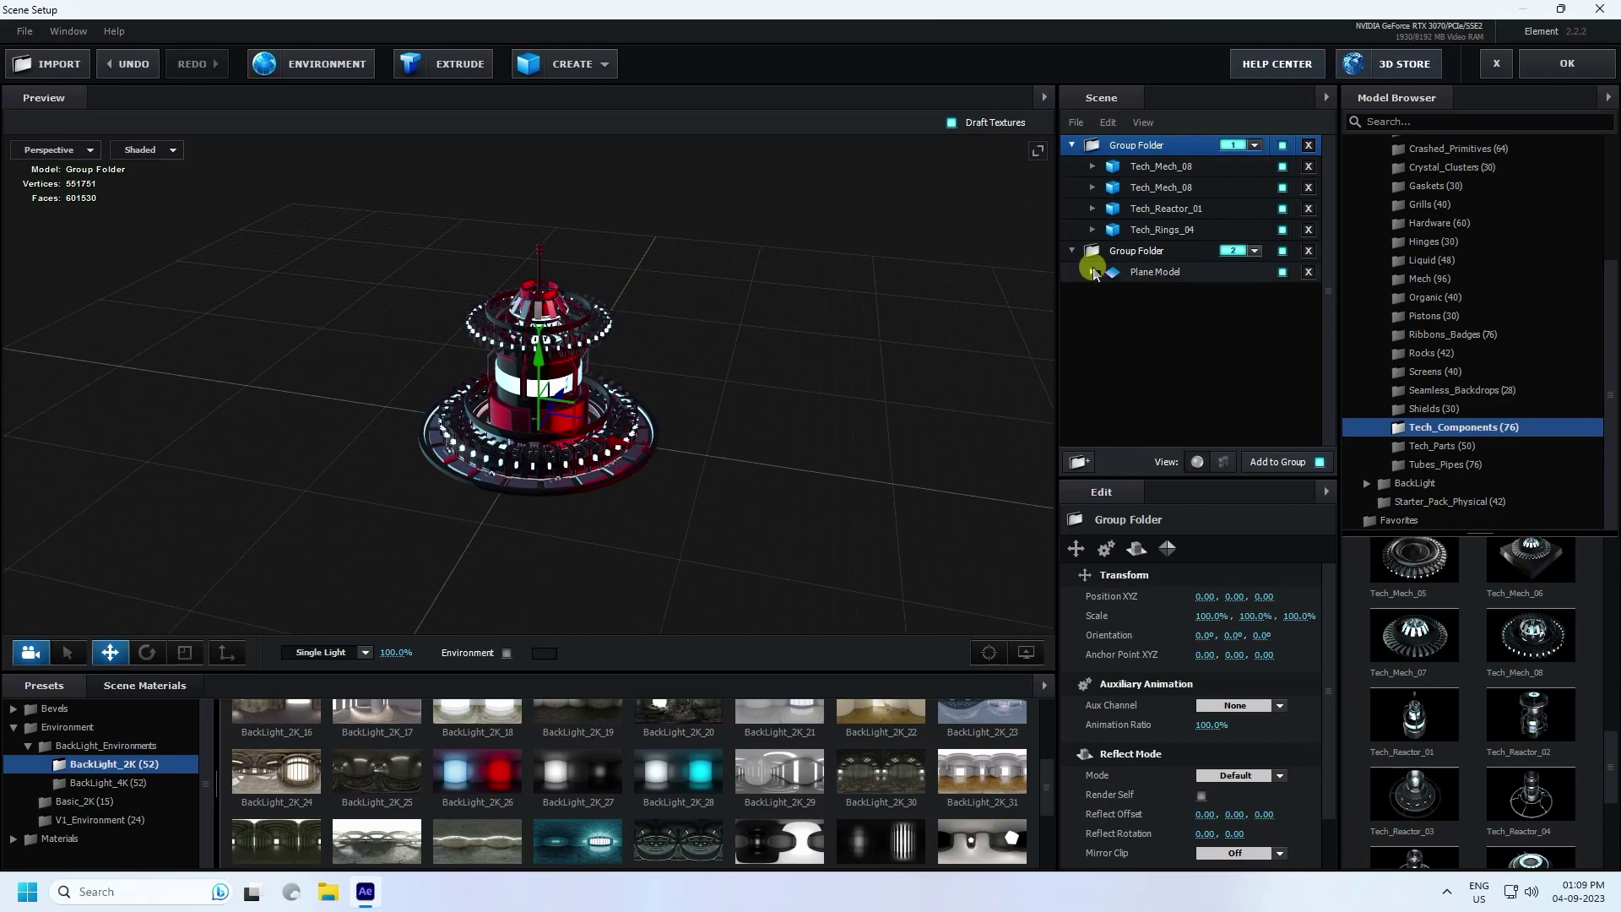
pyautogui.click(1150, 254)
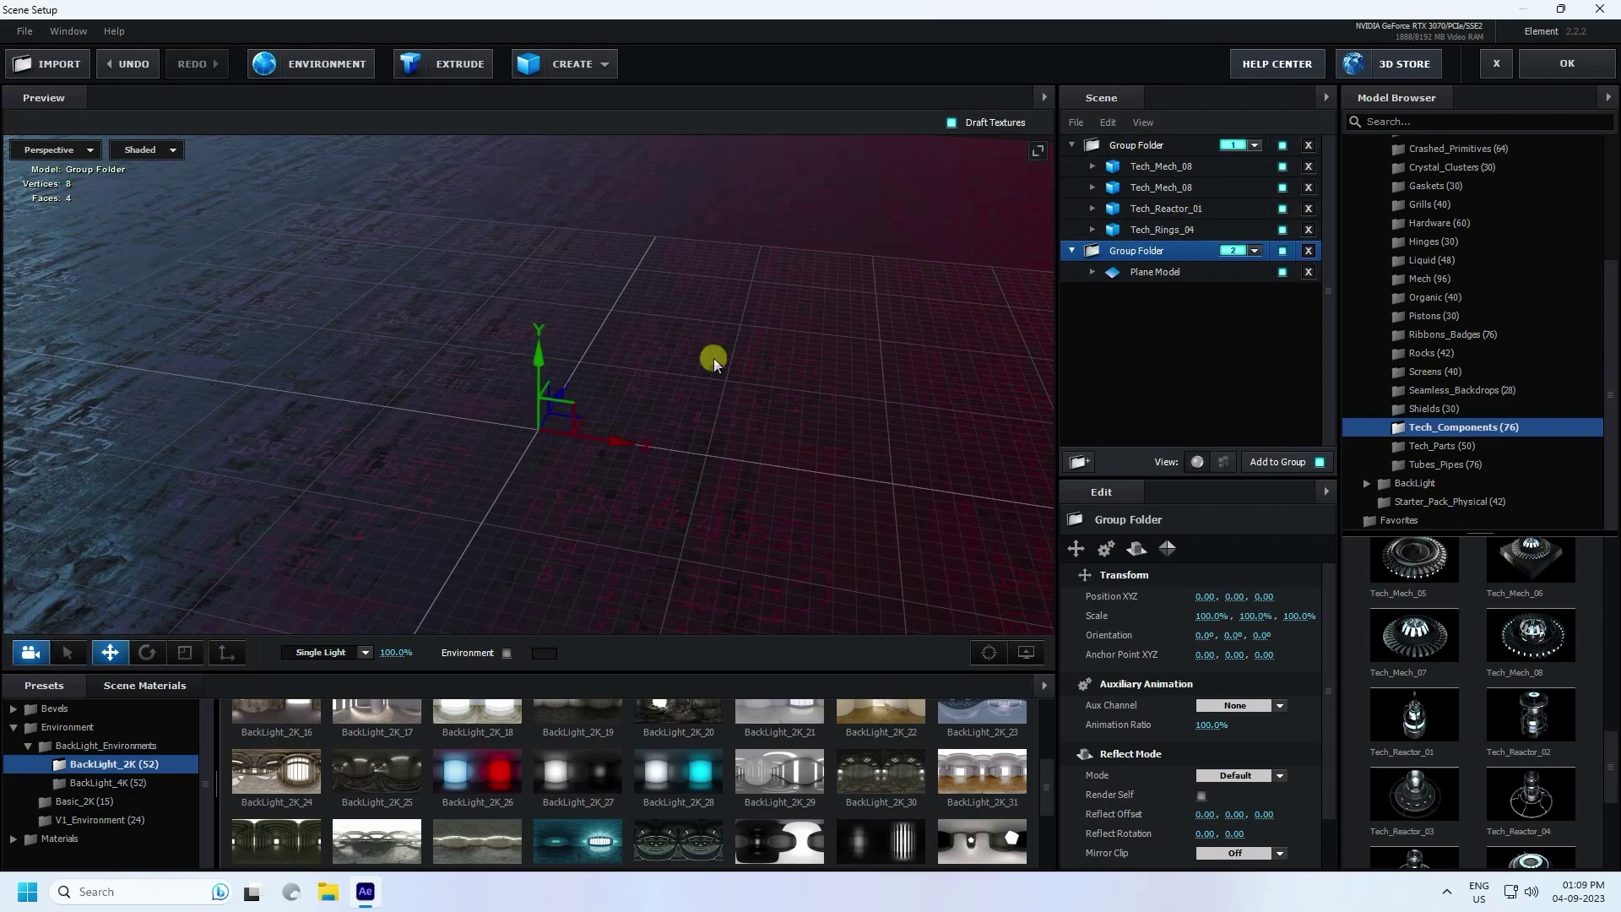
pyautogui.click(1566, 63)
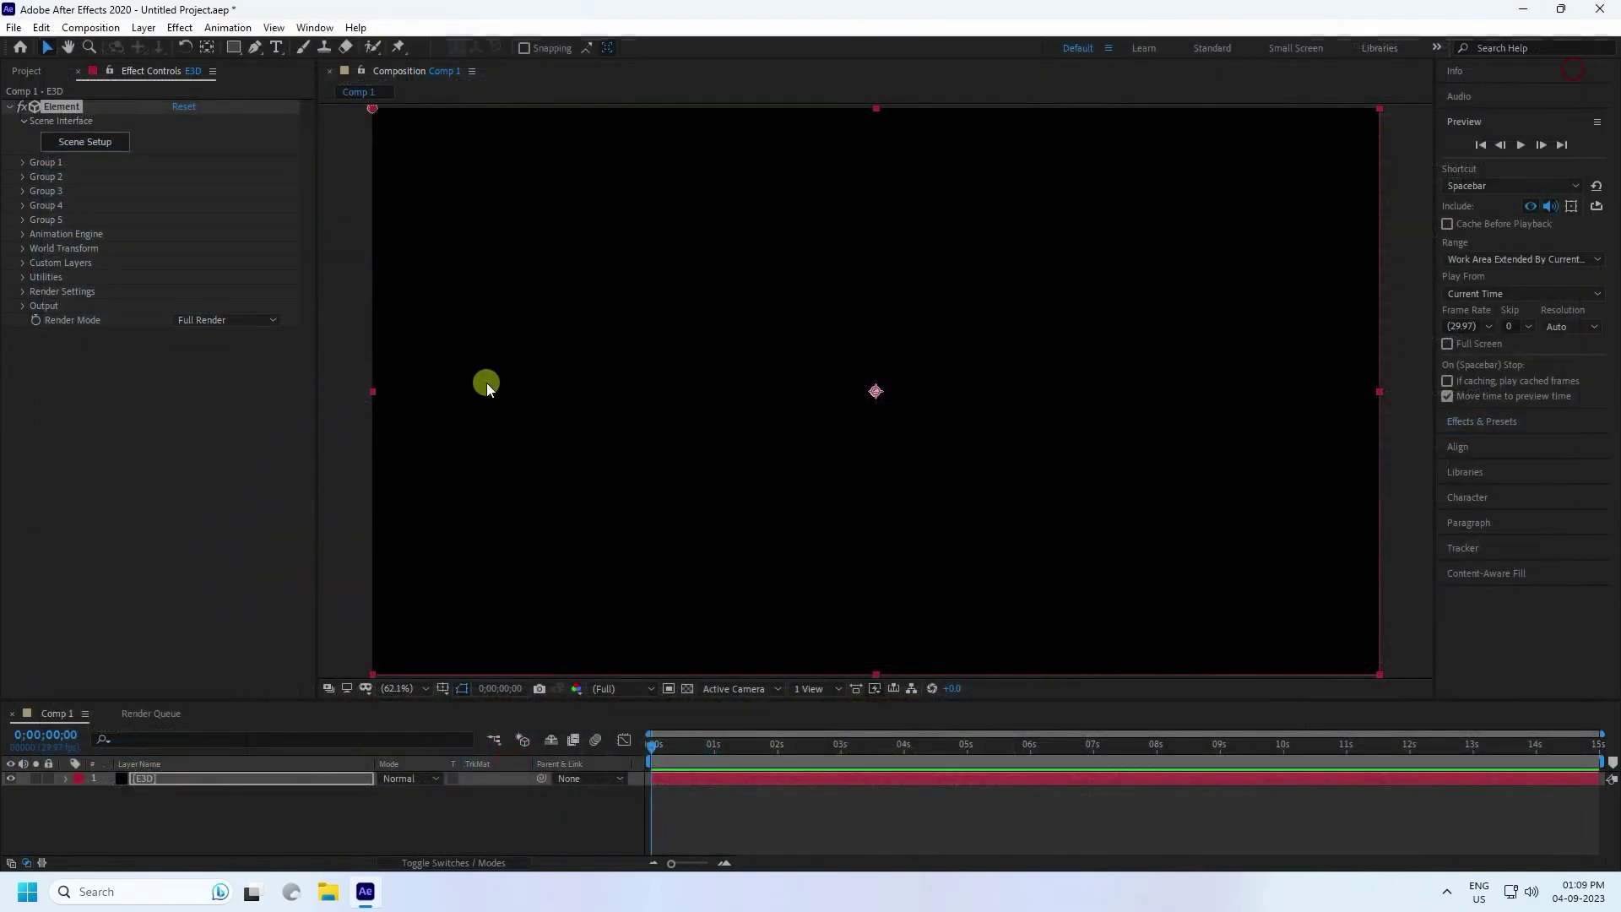
# Add a new camera layer, Camera 1, with the 50mm preset to Comp 1.
pyautogui.rightClick(332, 817)
pyautogui.moveTo(388, 626)
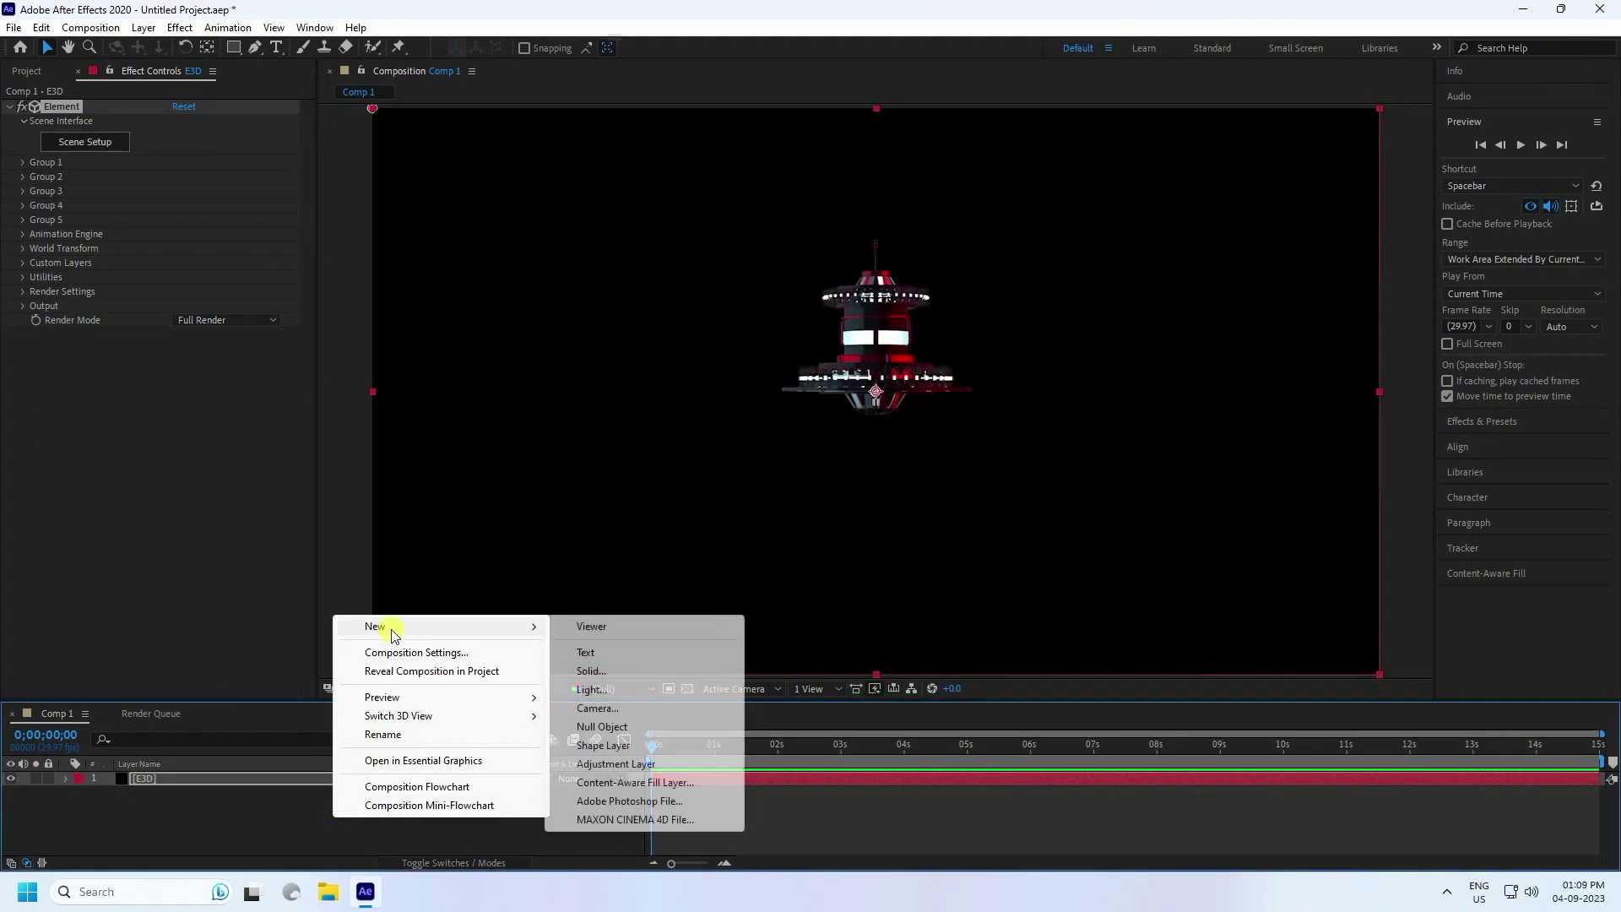
pyautogui.click(598, 708)
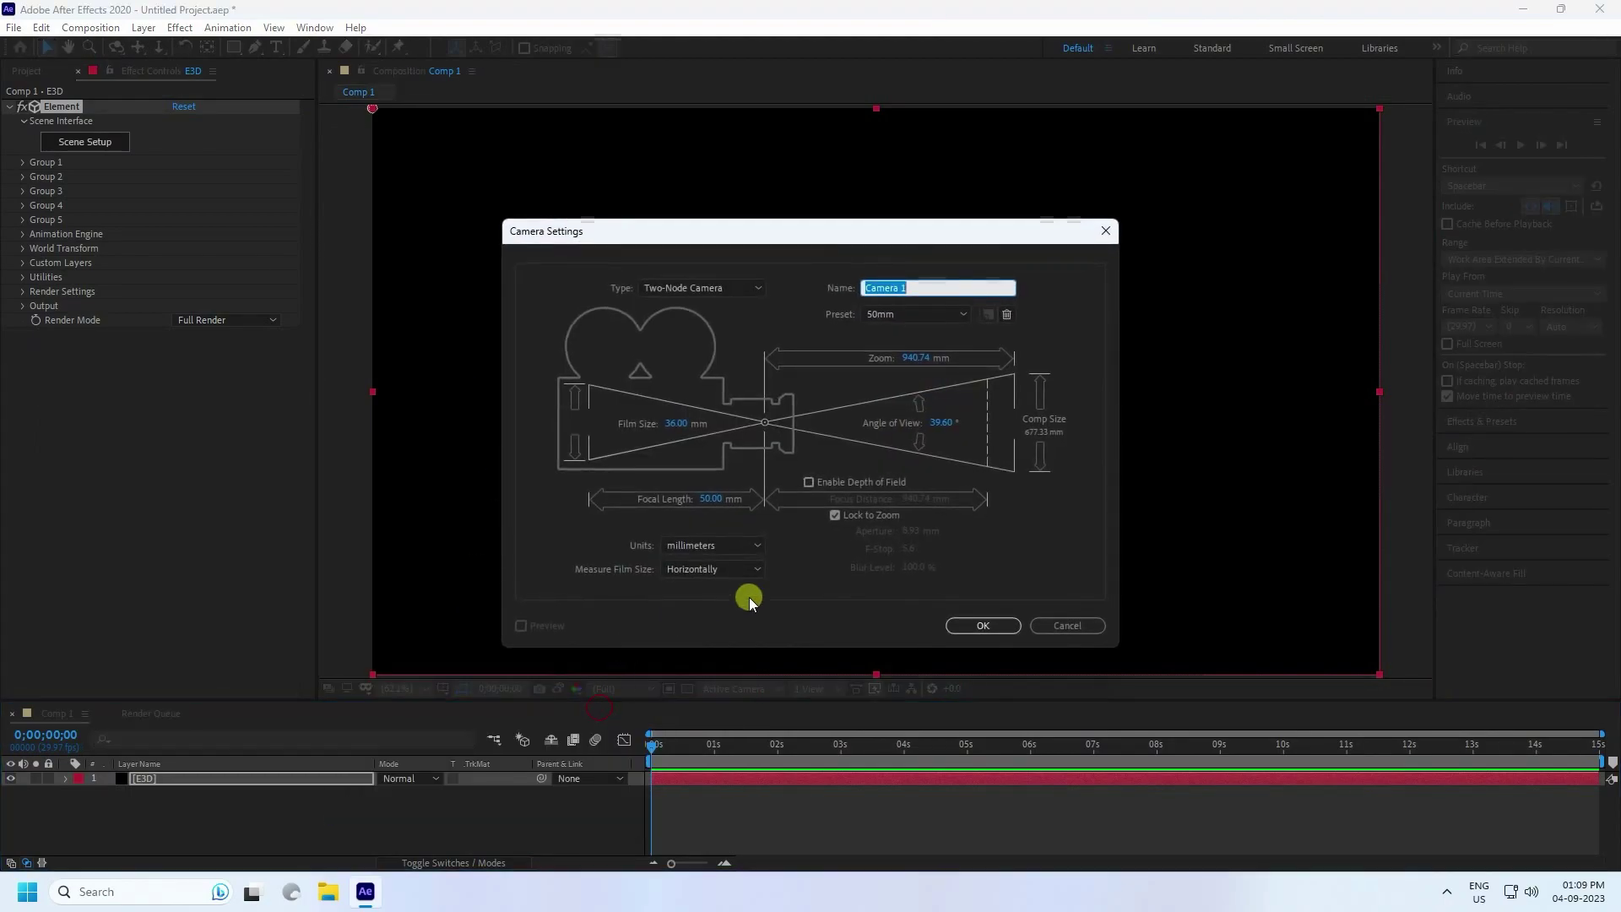
pyautogui.click(982, 631)
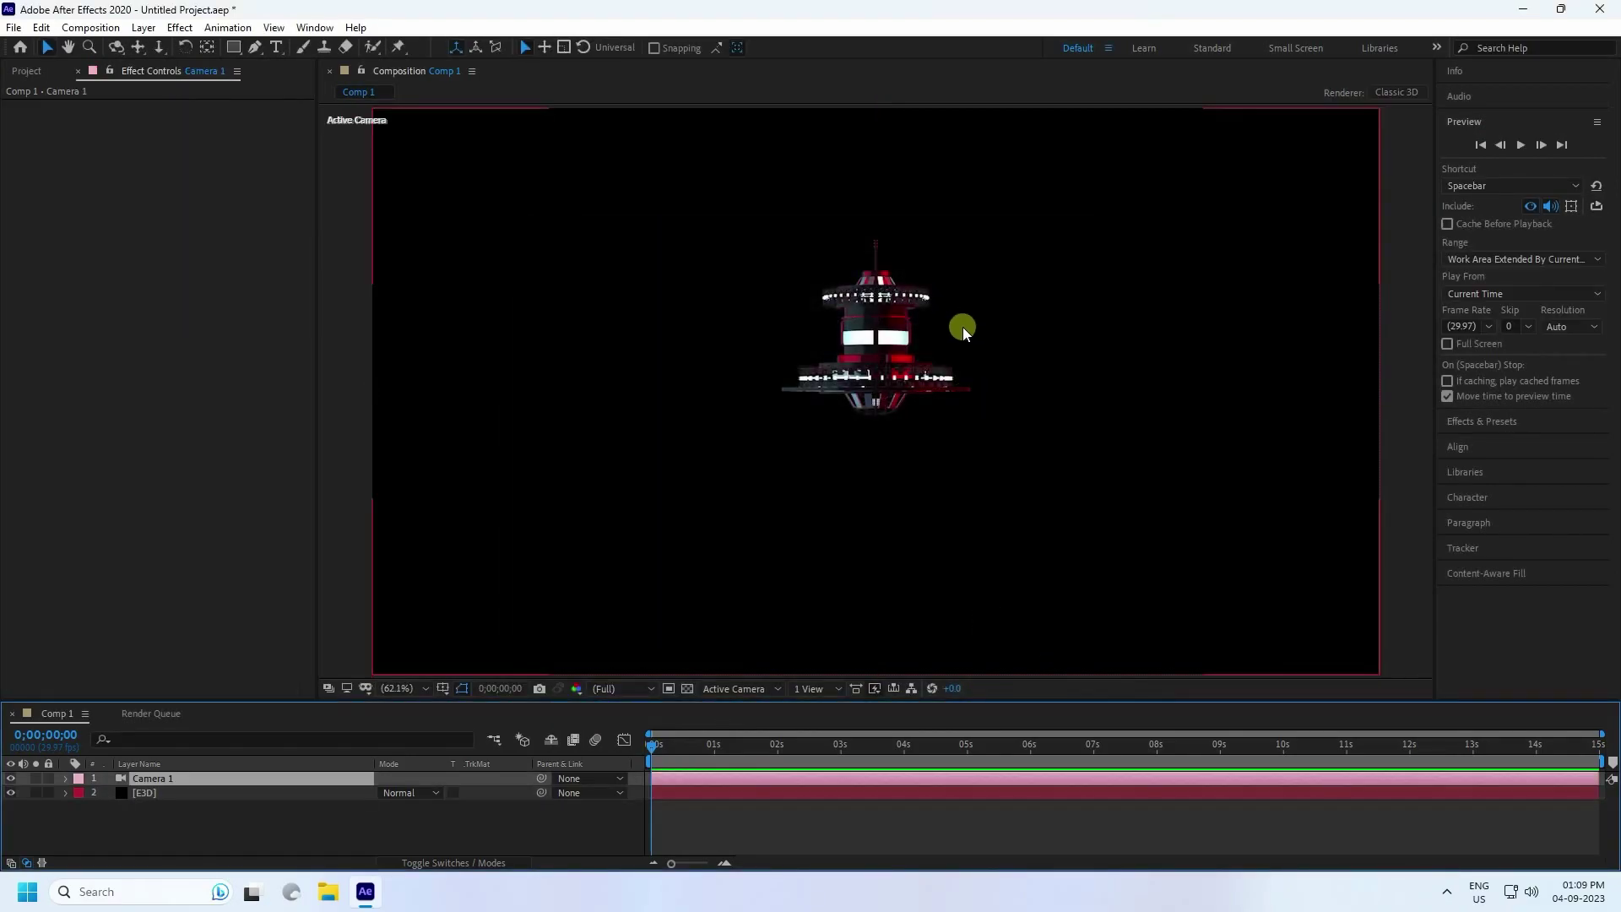
# Orbit and pan the camera to look down on the red reactor, centred in frame.
pyautogui.press('c')
pyautogui.moveTo(962, 333); pyautogui.dragTo(900, 401)
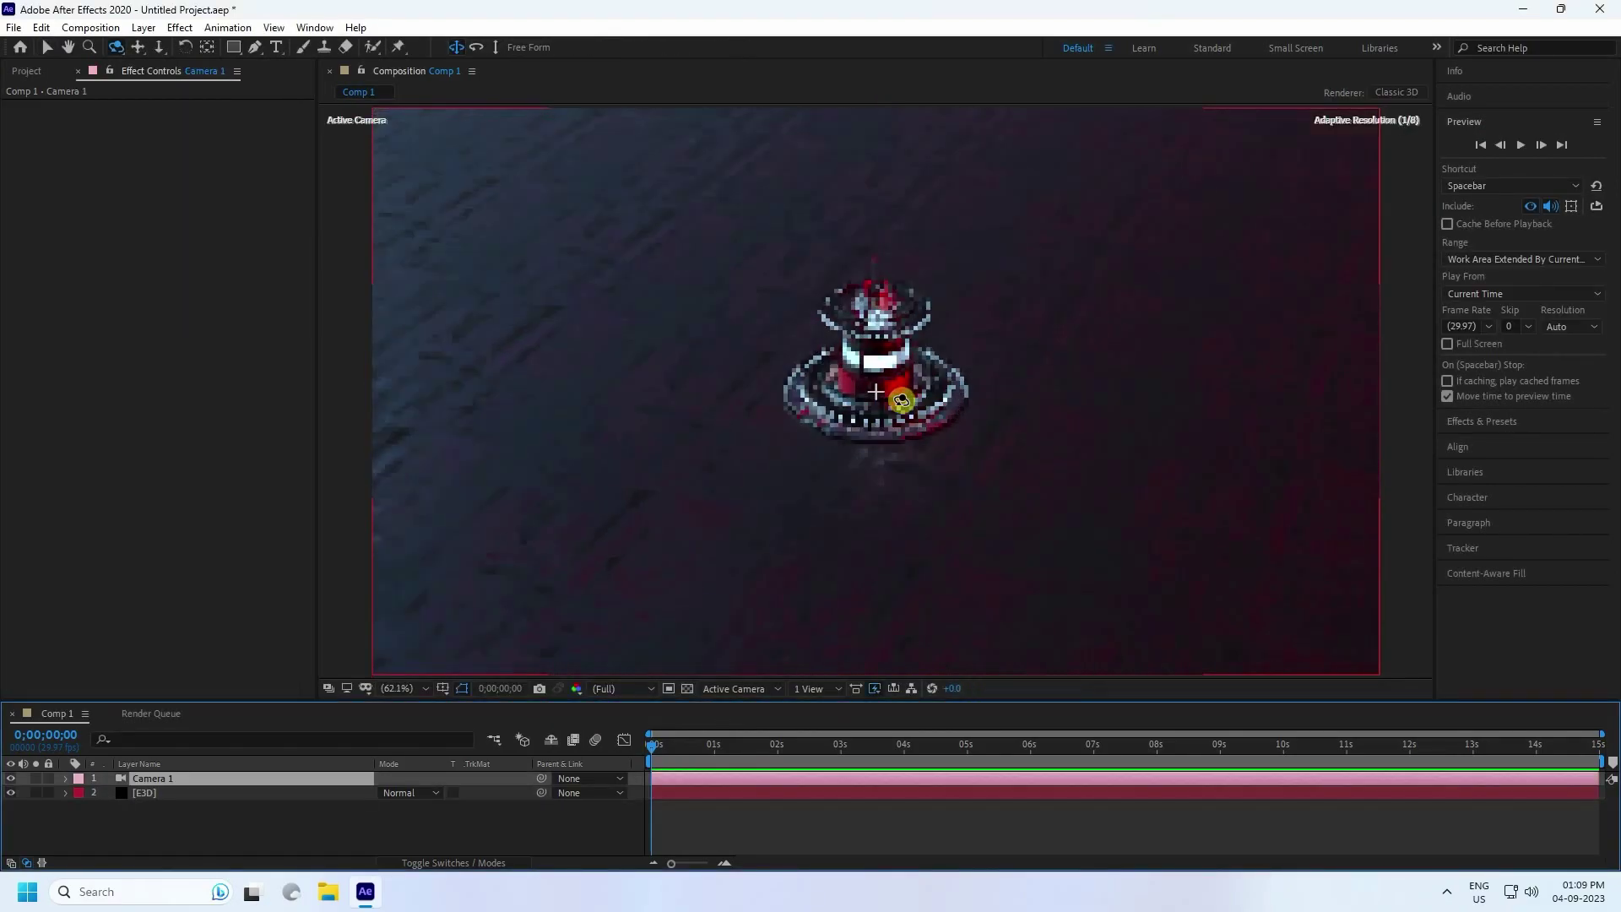
pyautogui.press('c')
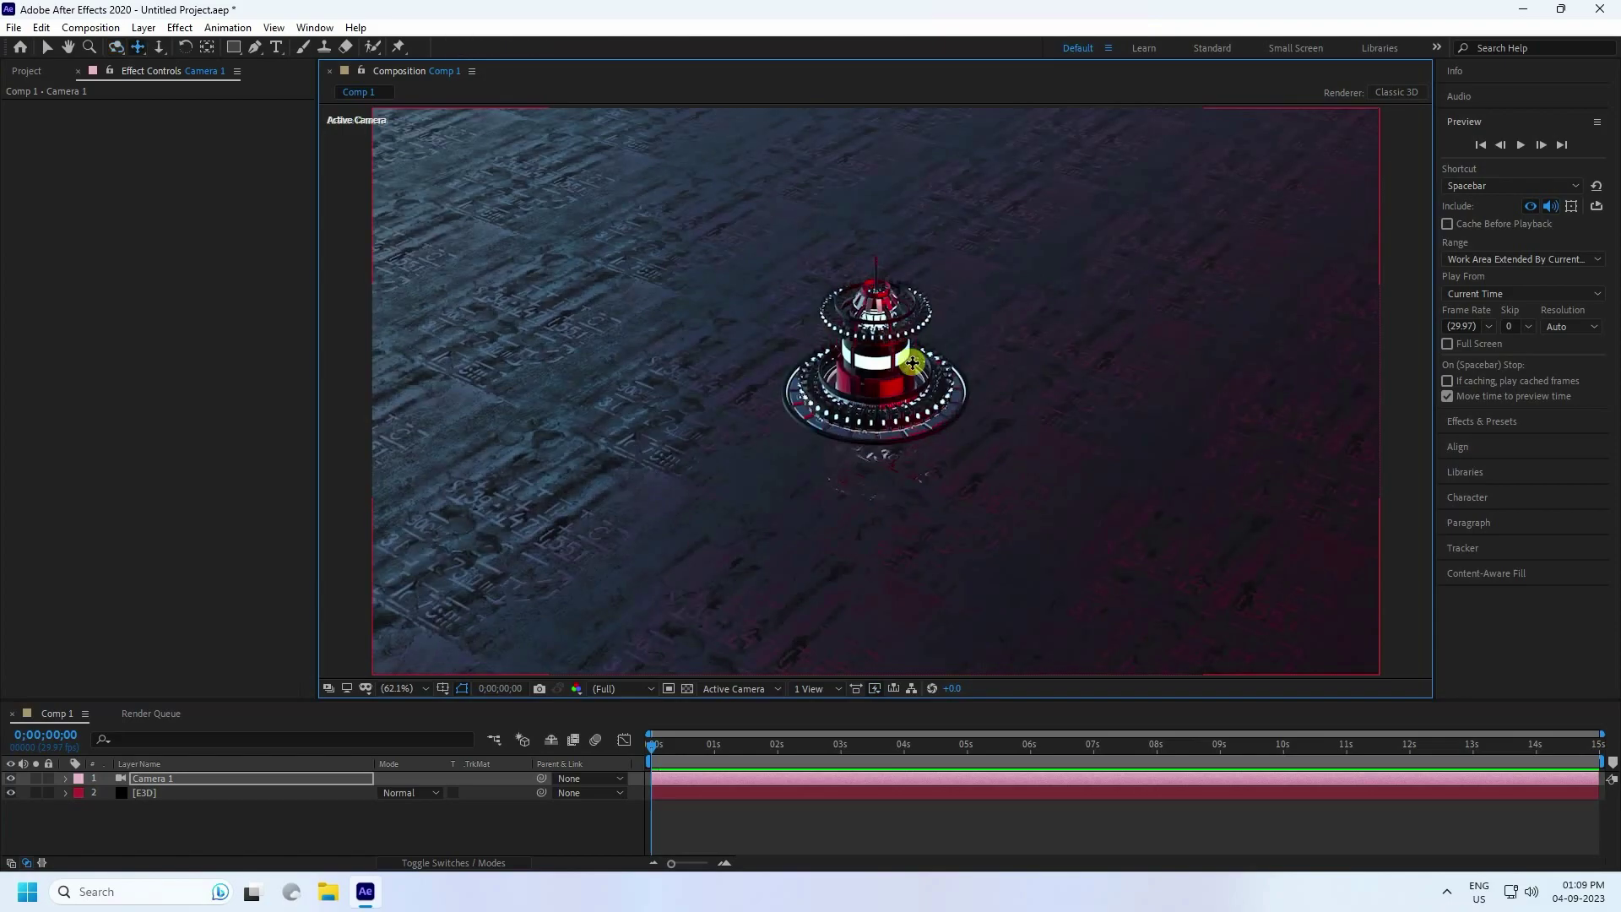
pyautogui.moveTo(911, 364); pyautogui.dragTo(844, 384)
pyautogui.press('c')
pyautogui.press('c')
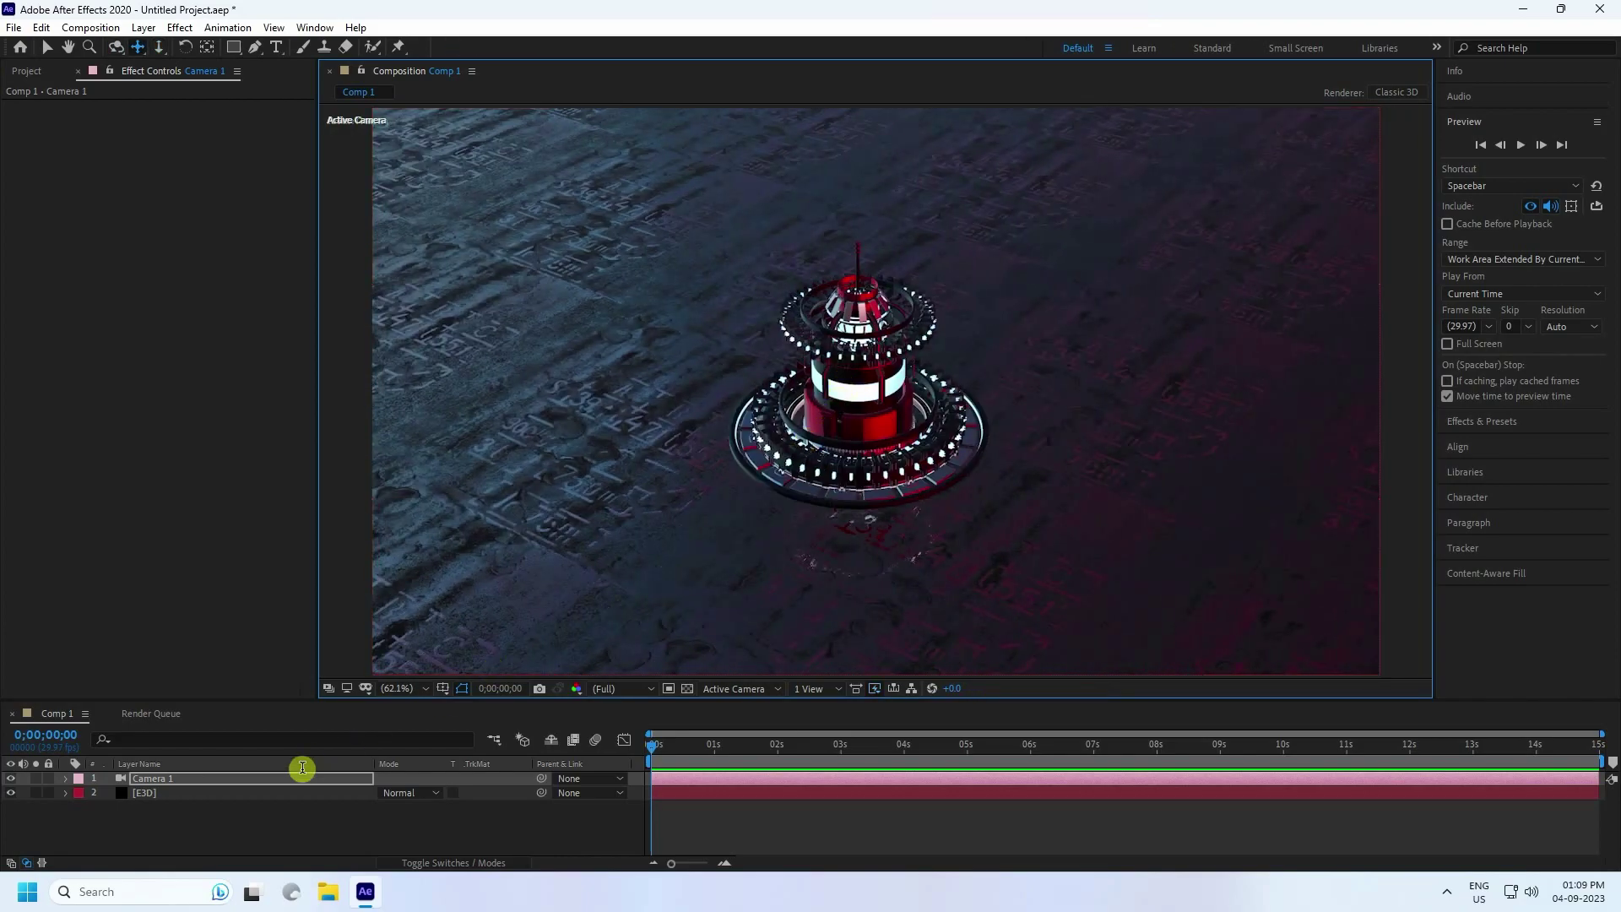
# Select the E3D layer and browse its lighting presets in Render Settings without changing them.
pyautogui.click(152, 797)
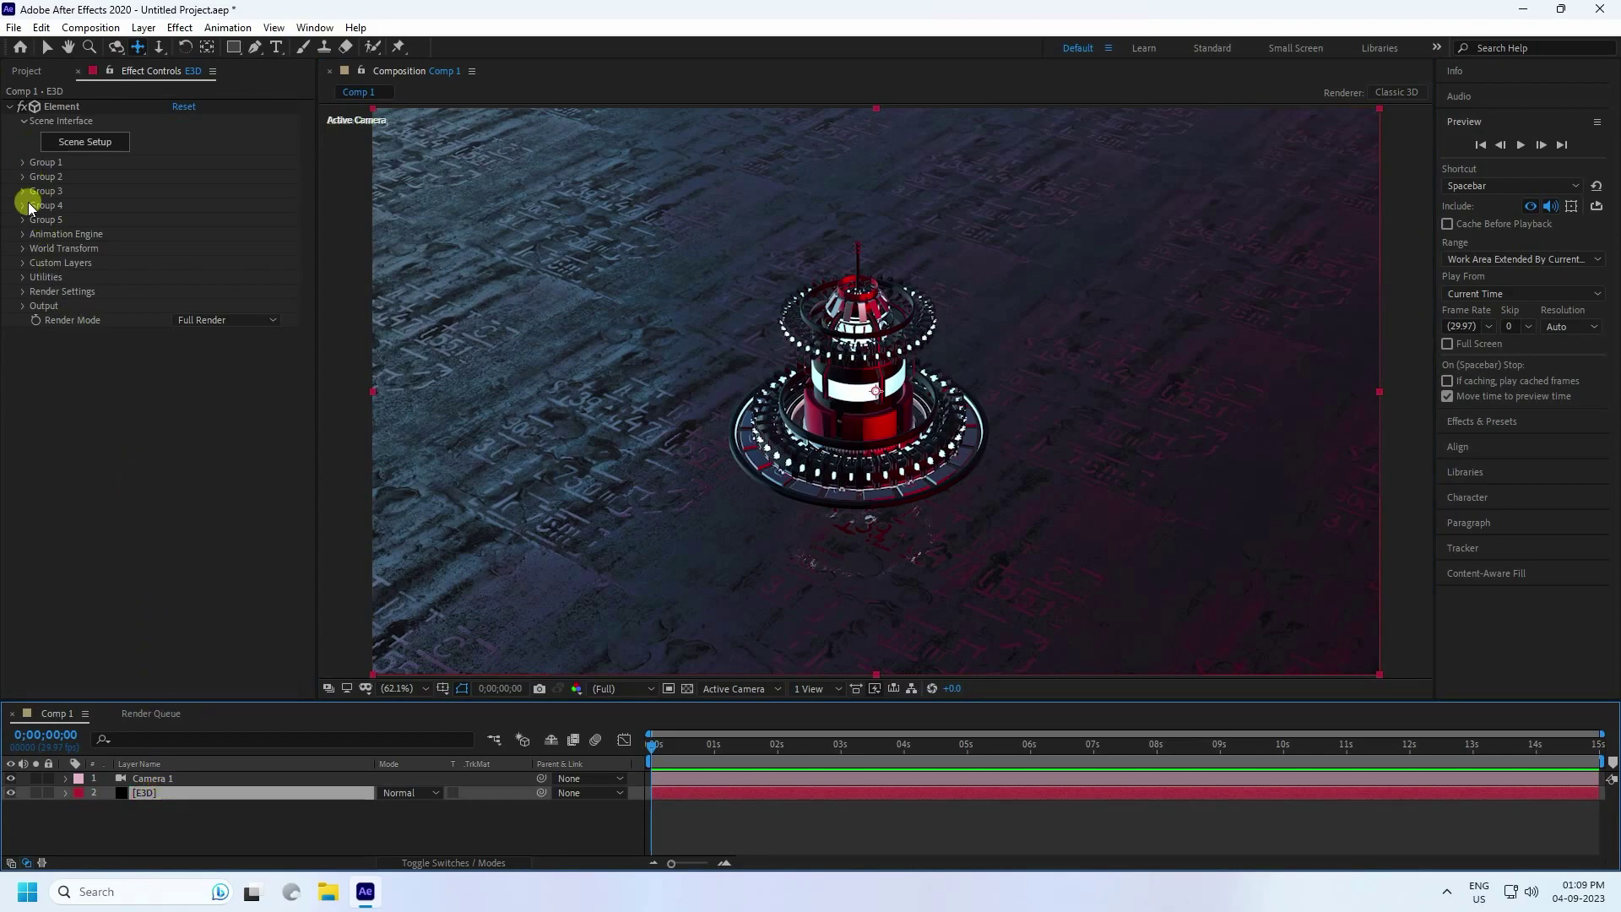
pyautogui.click(23, 293)
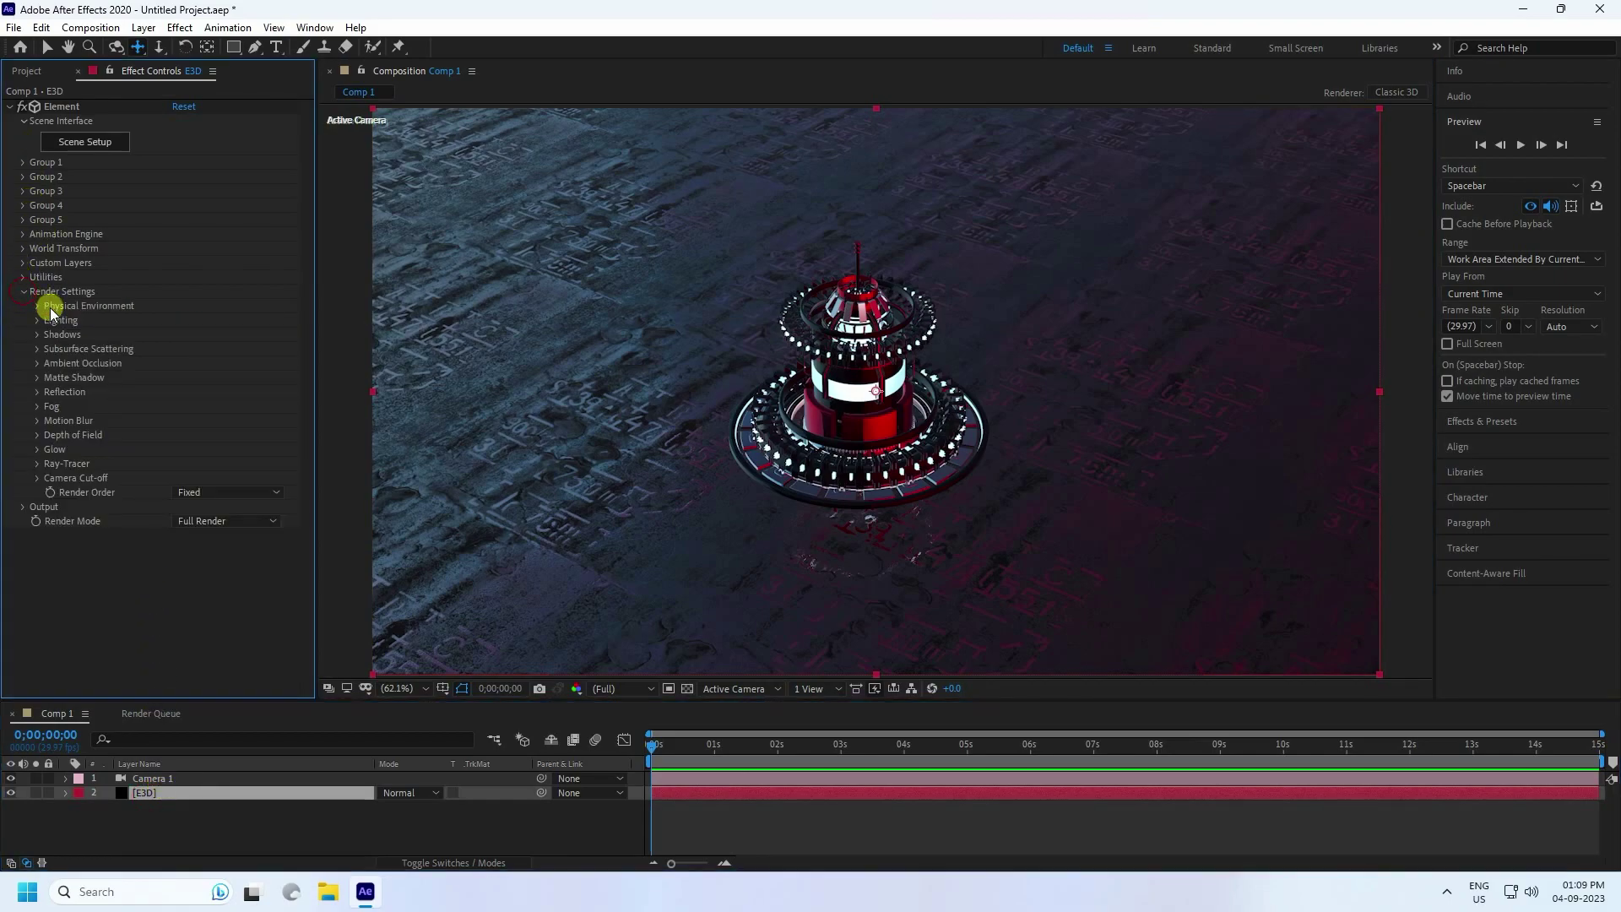
pyautogui.click(37, 322)
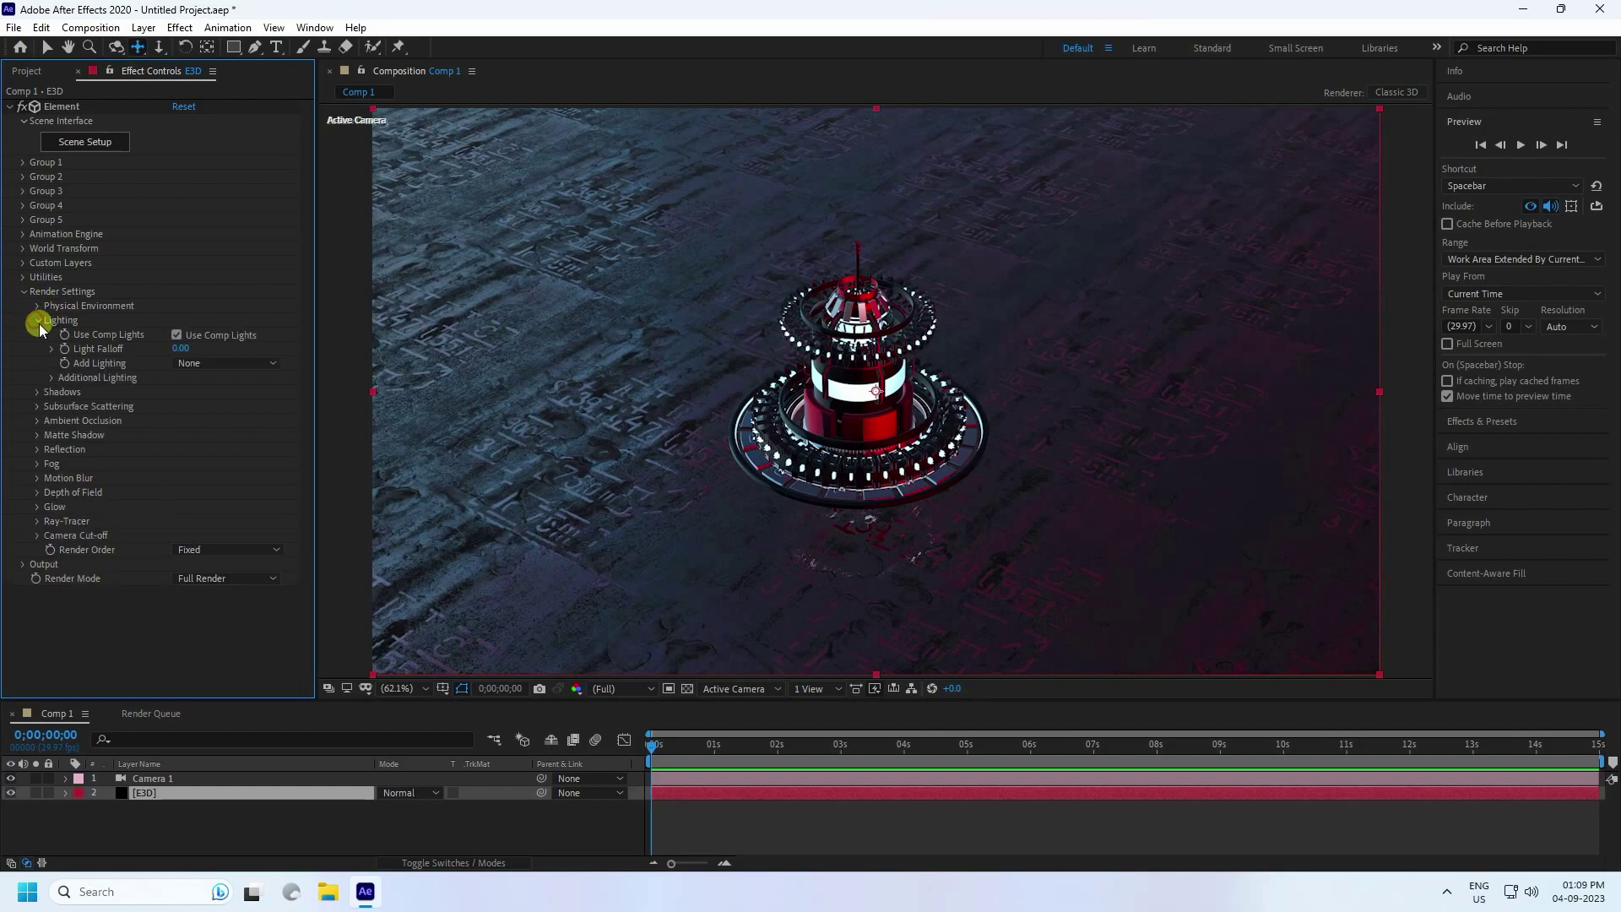
pyautogui.click(231, 362)
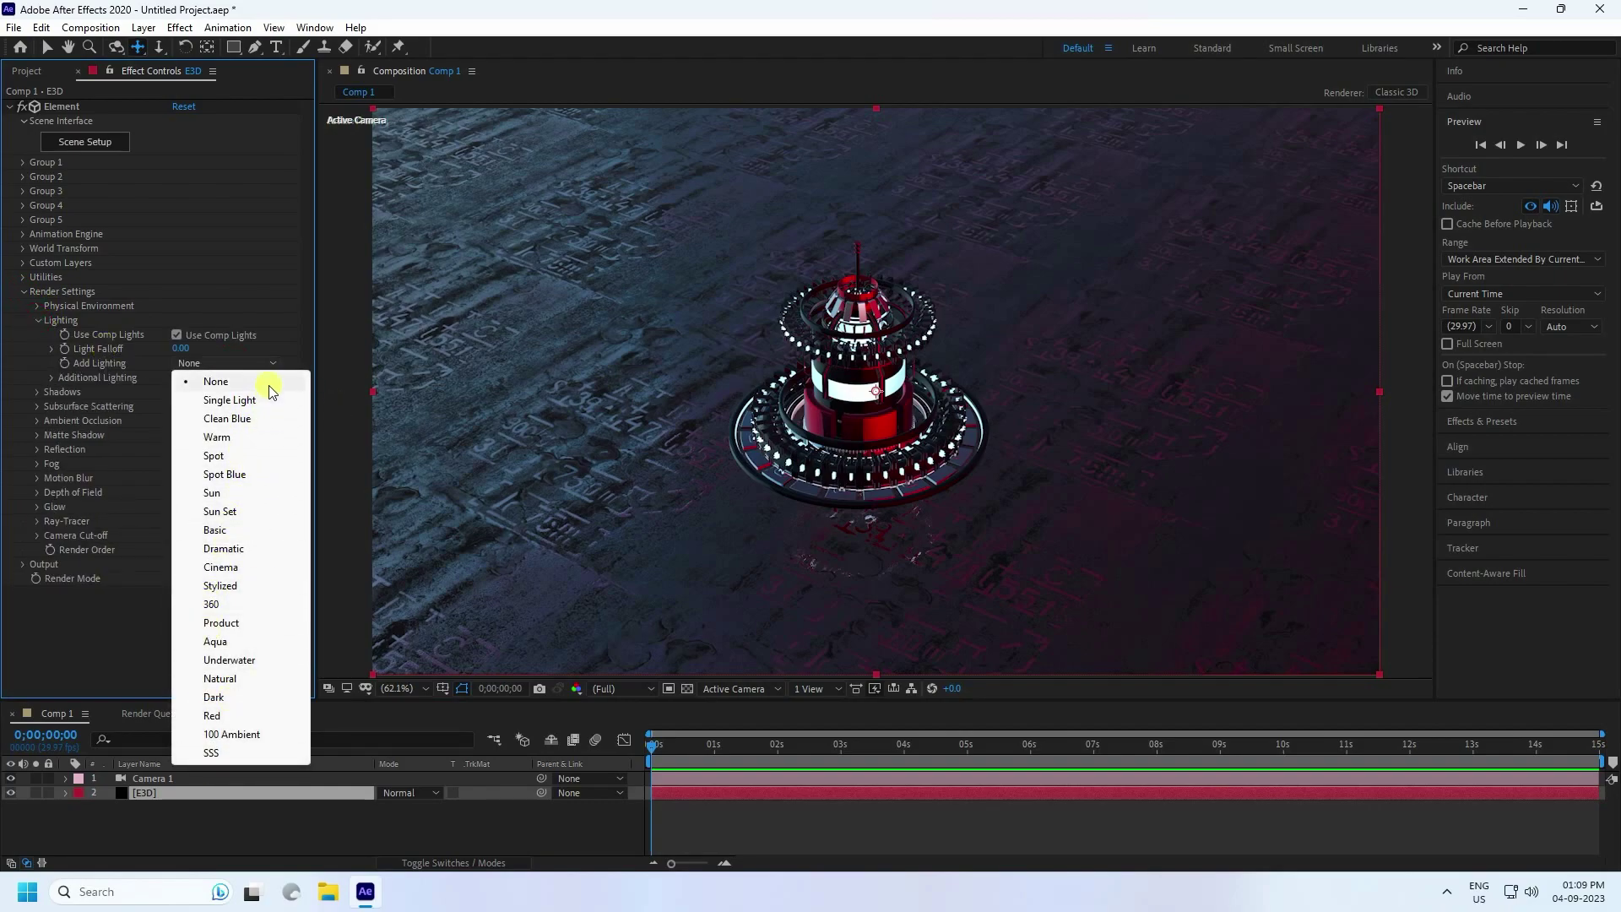
pyautogui.click(38, 320)
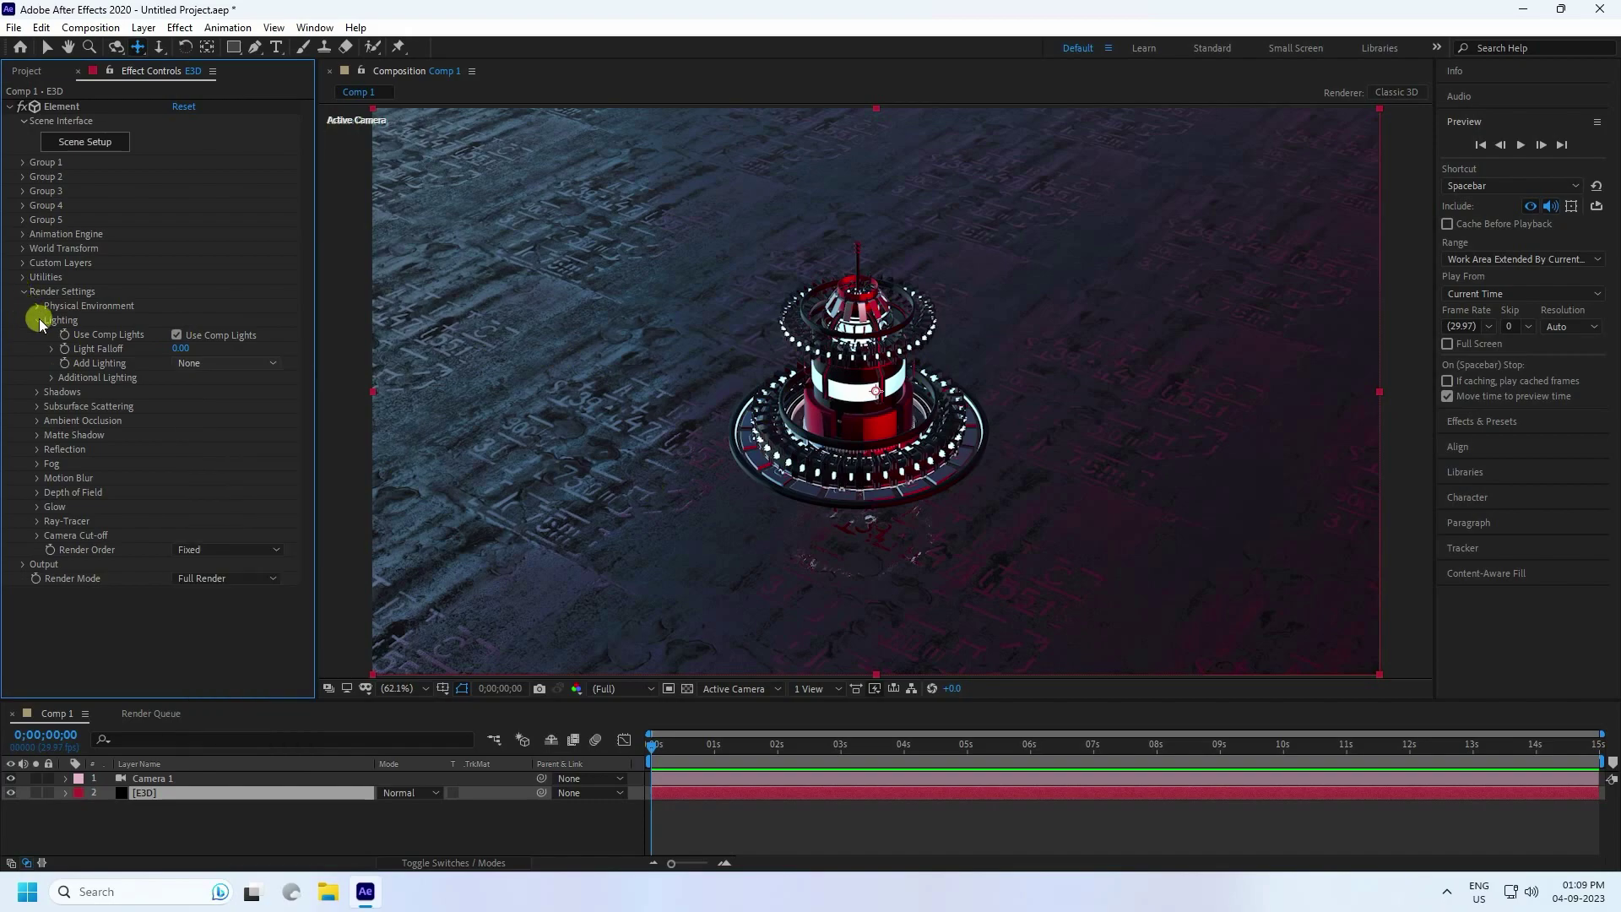
pyautogui.click(37, 320)
# Enable Element ambient occlusion with SSAO Quality set to High.
pyautogui.click(37, 363)
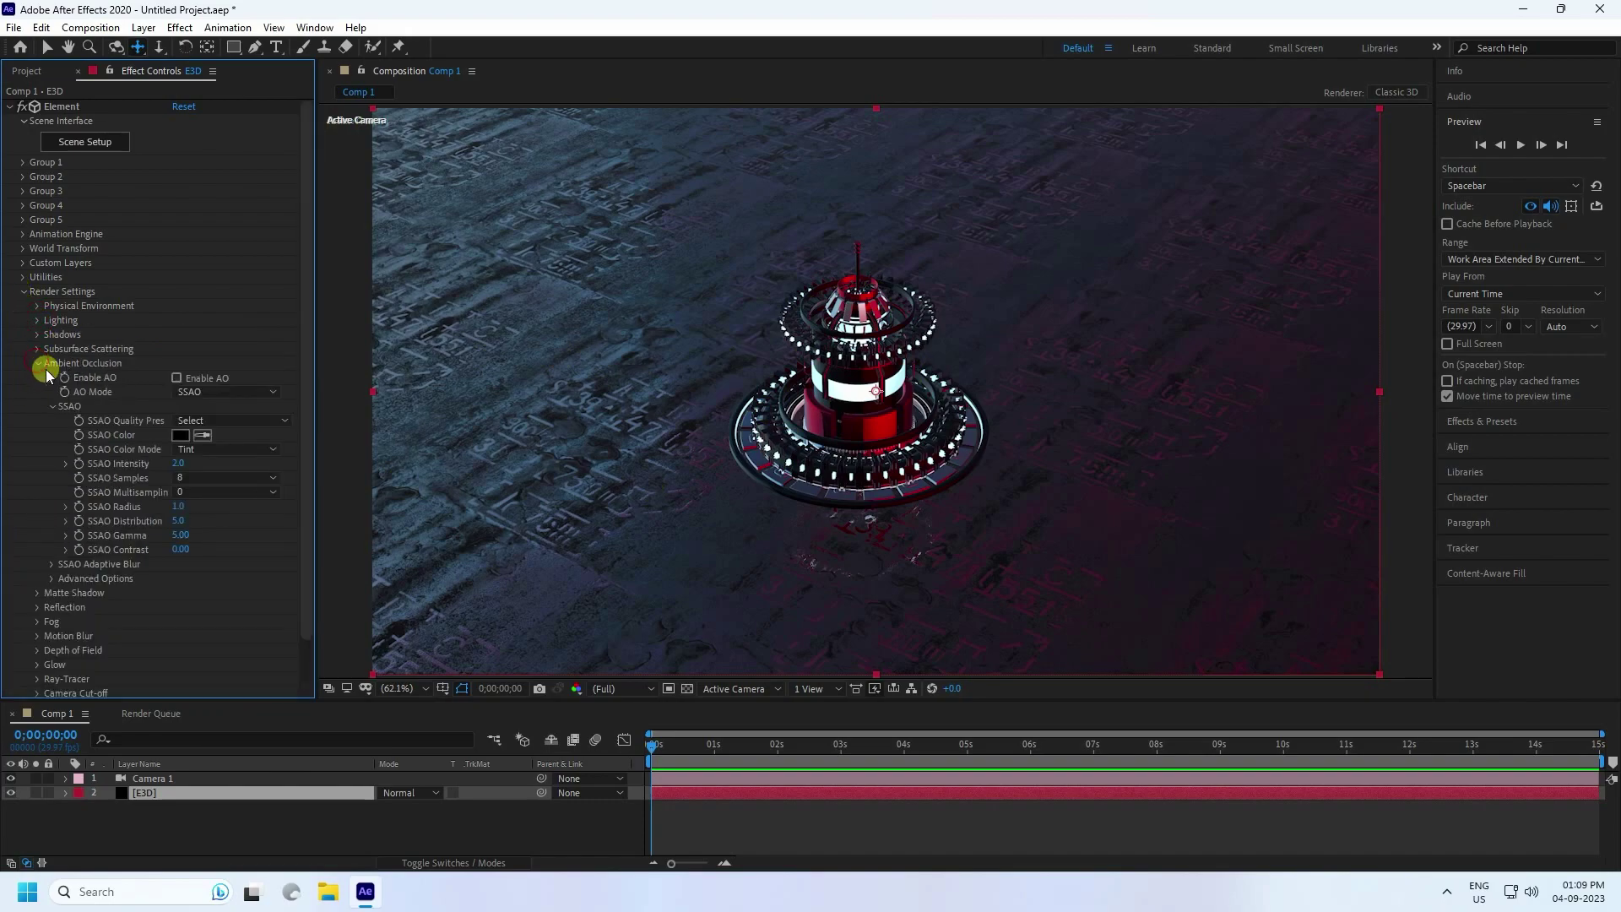
pyautogui.click(175, 378)
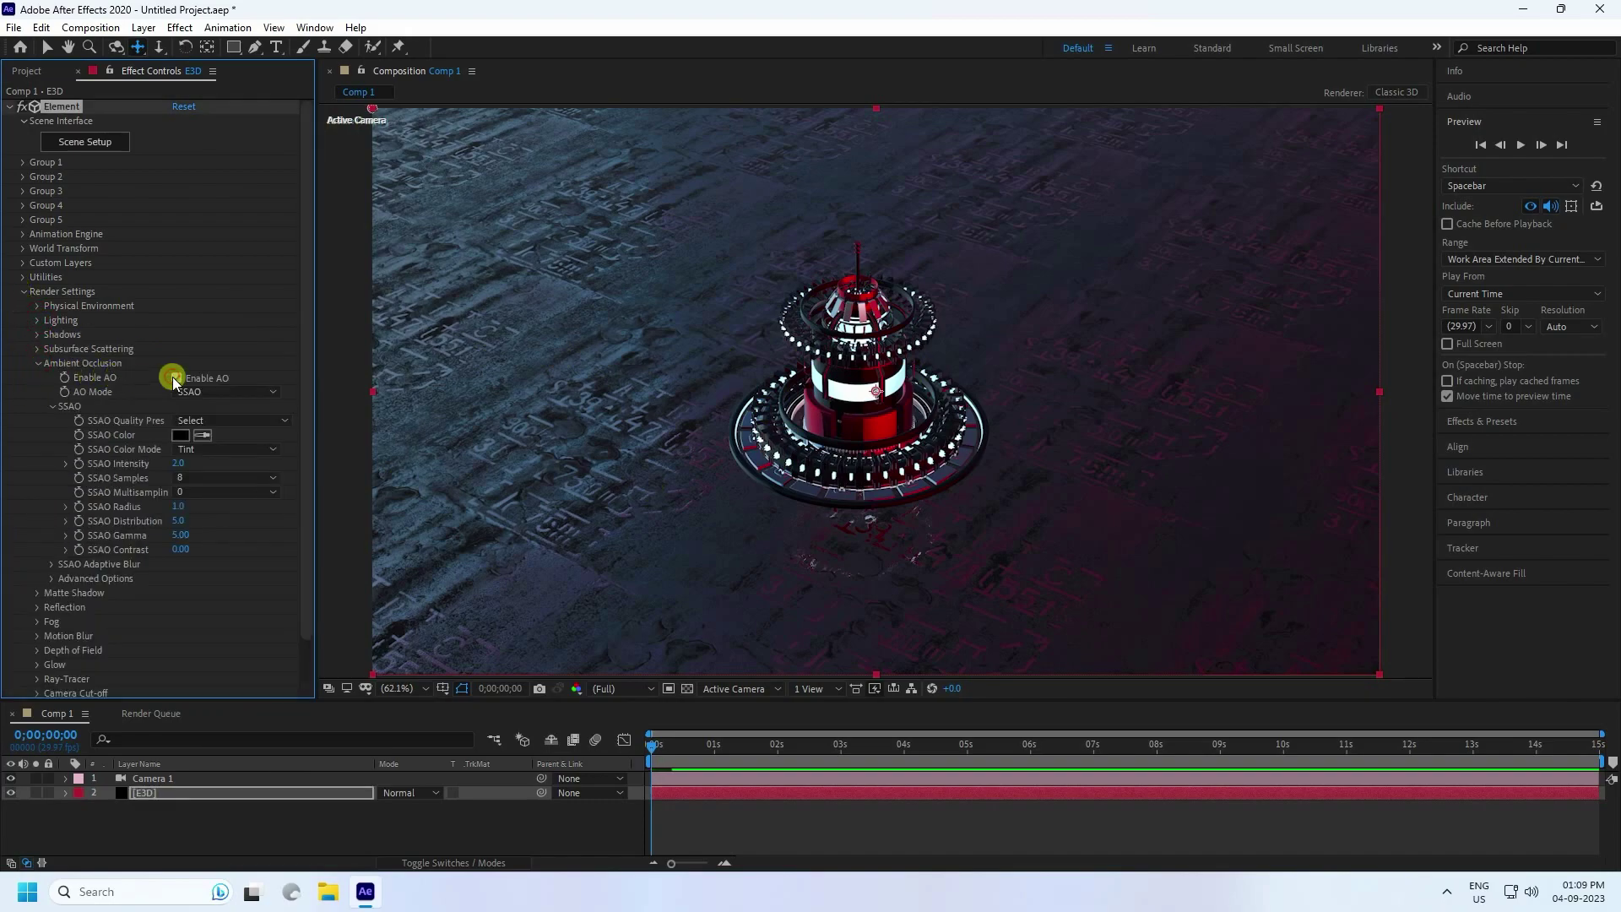
pyautogui.click(201, 422)
pyautogui.click(215, 494)
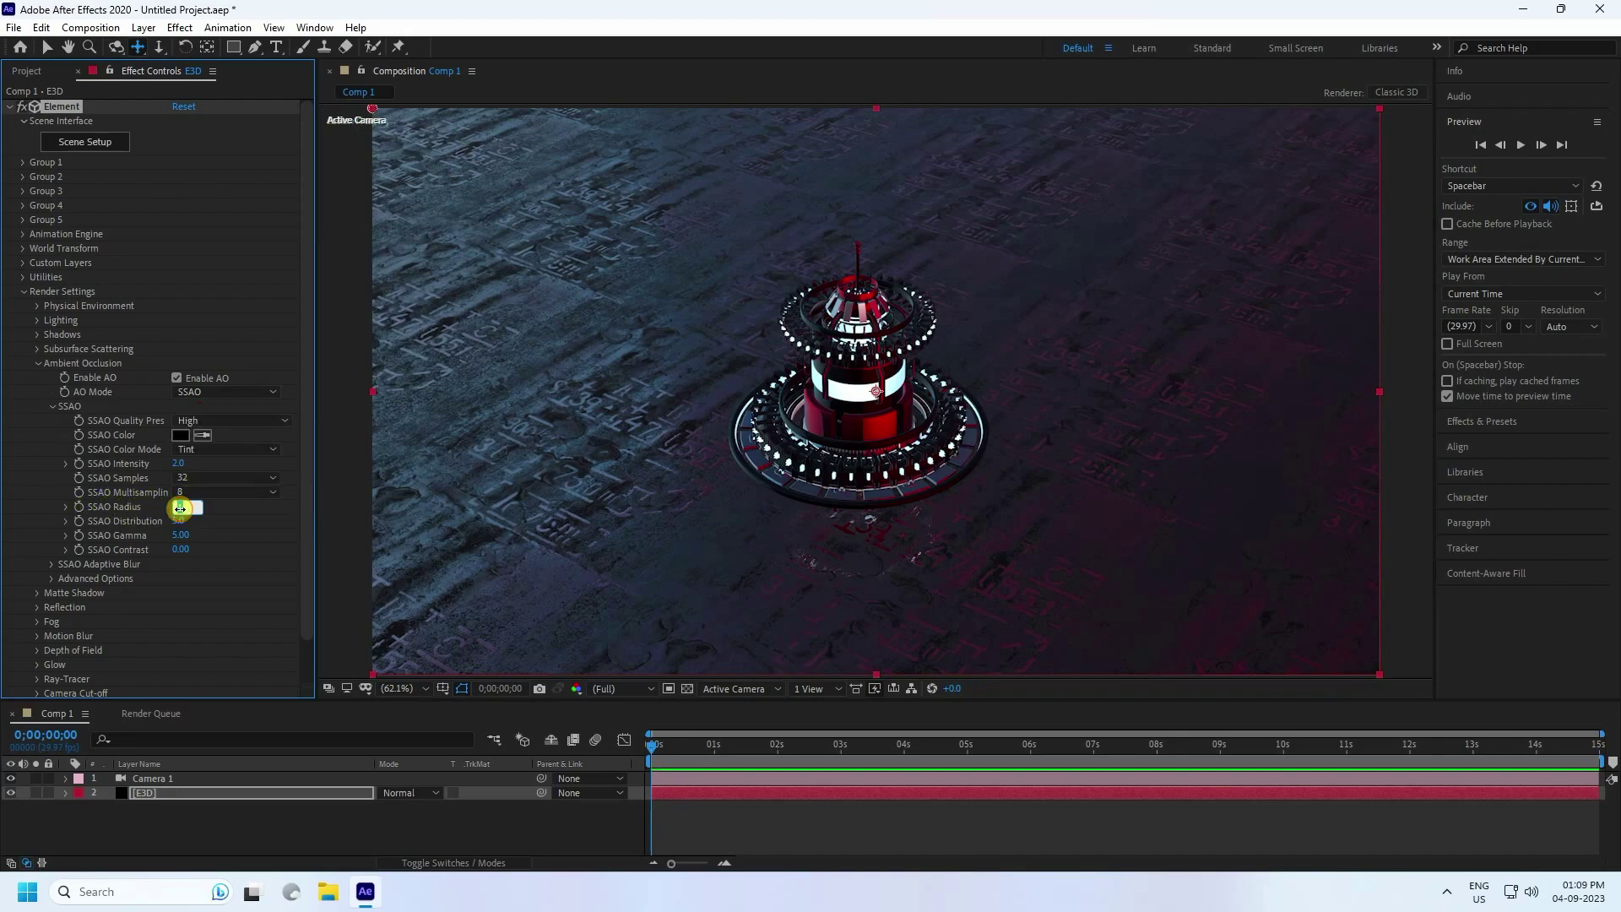
pyautogui.click(38, 362)
pyautogui.click(22, 291)
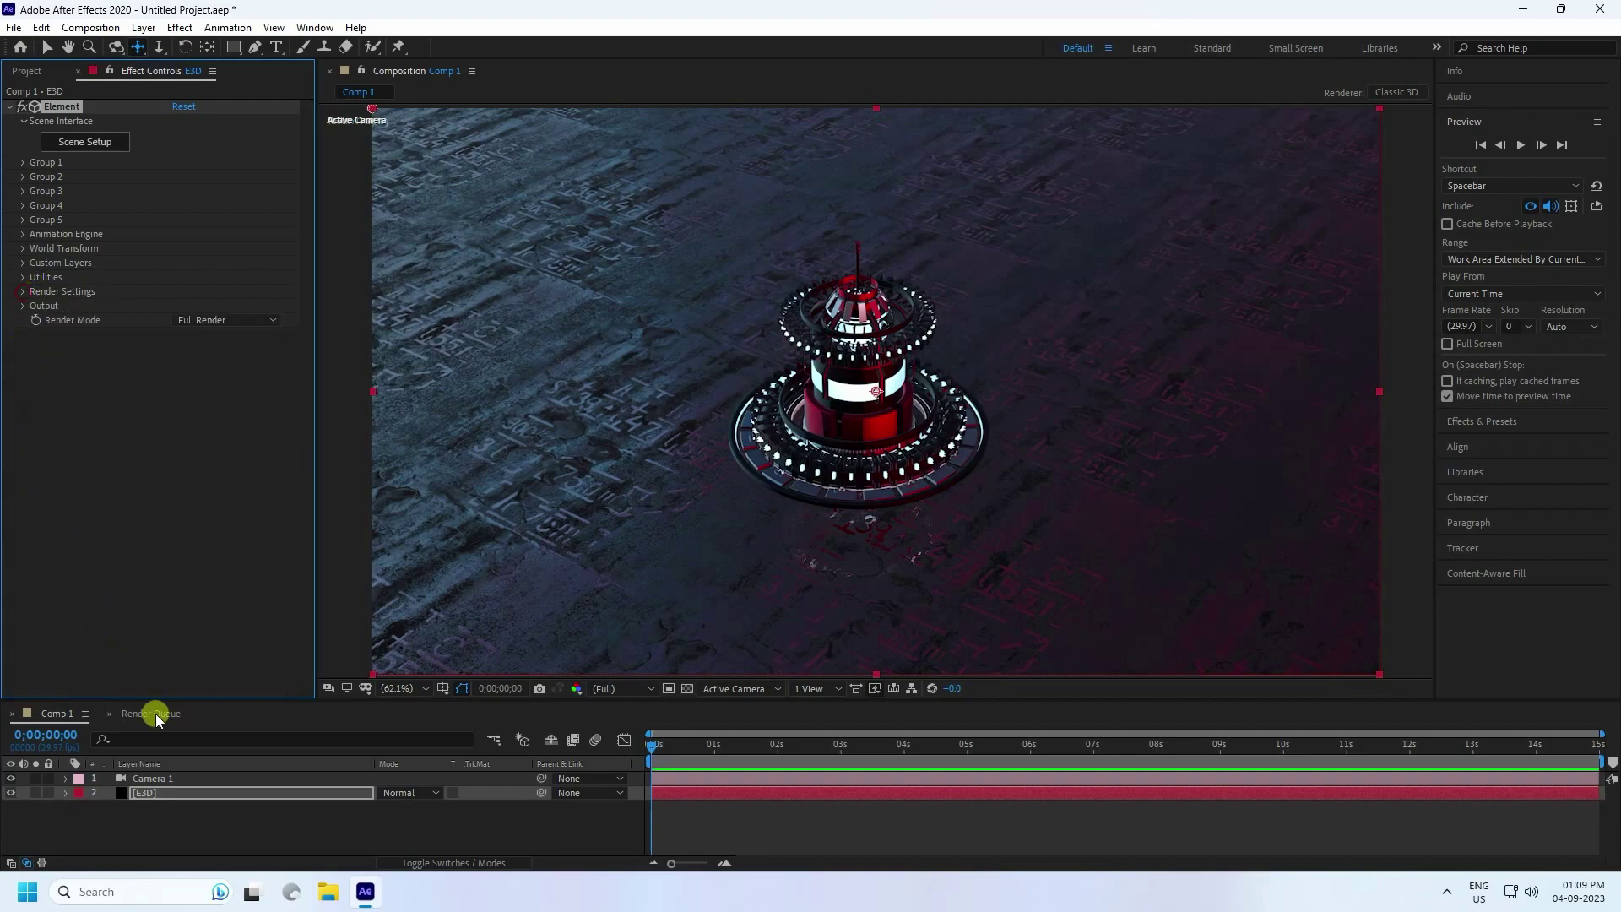
pyautogui.click(163, 819)
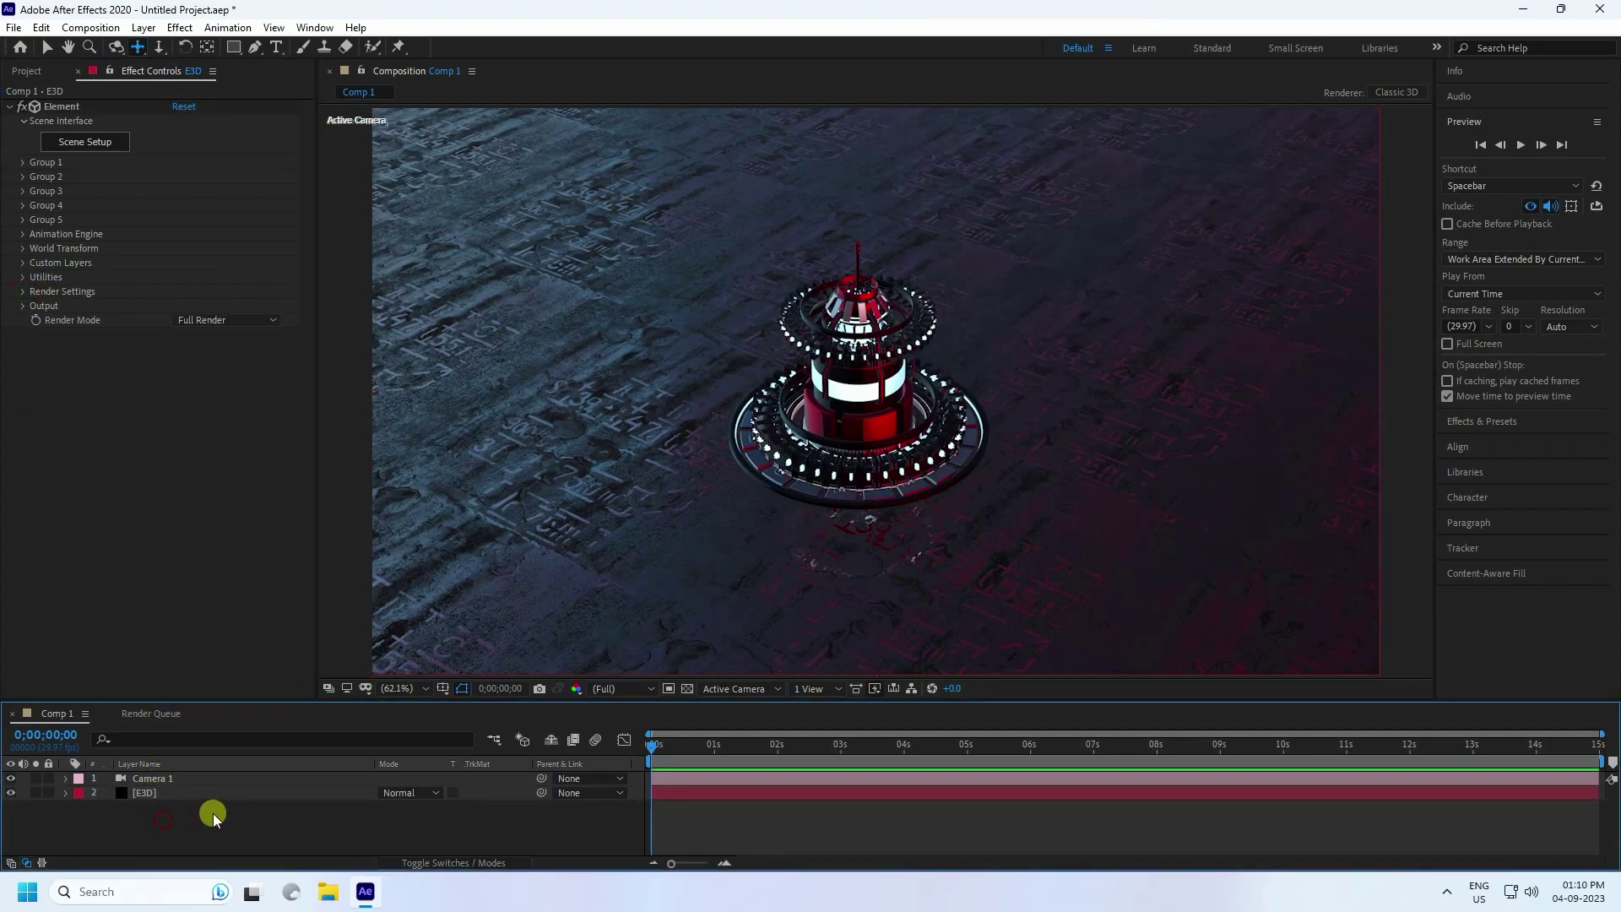
pyautogui.click(145, 792)
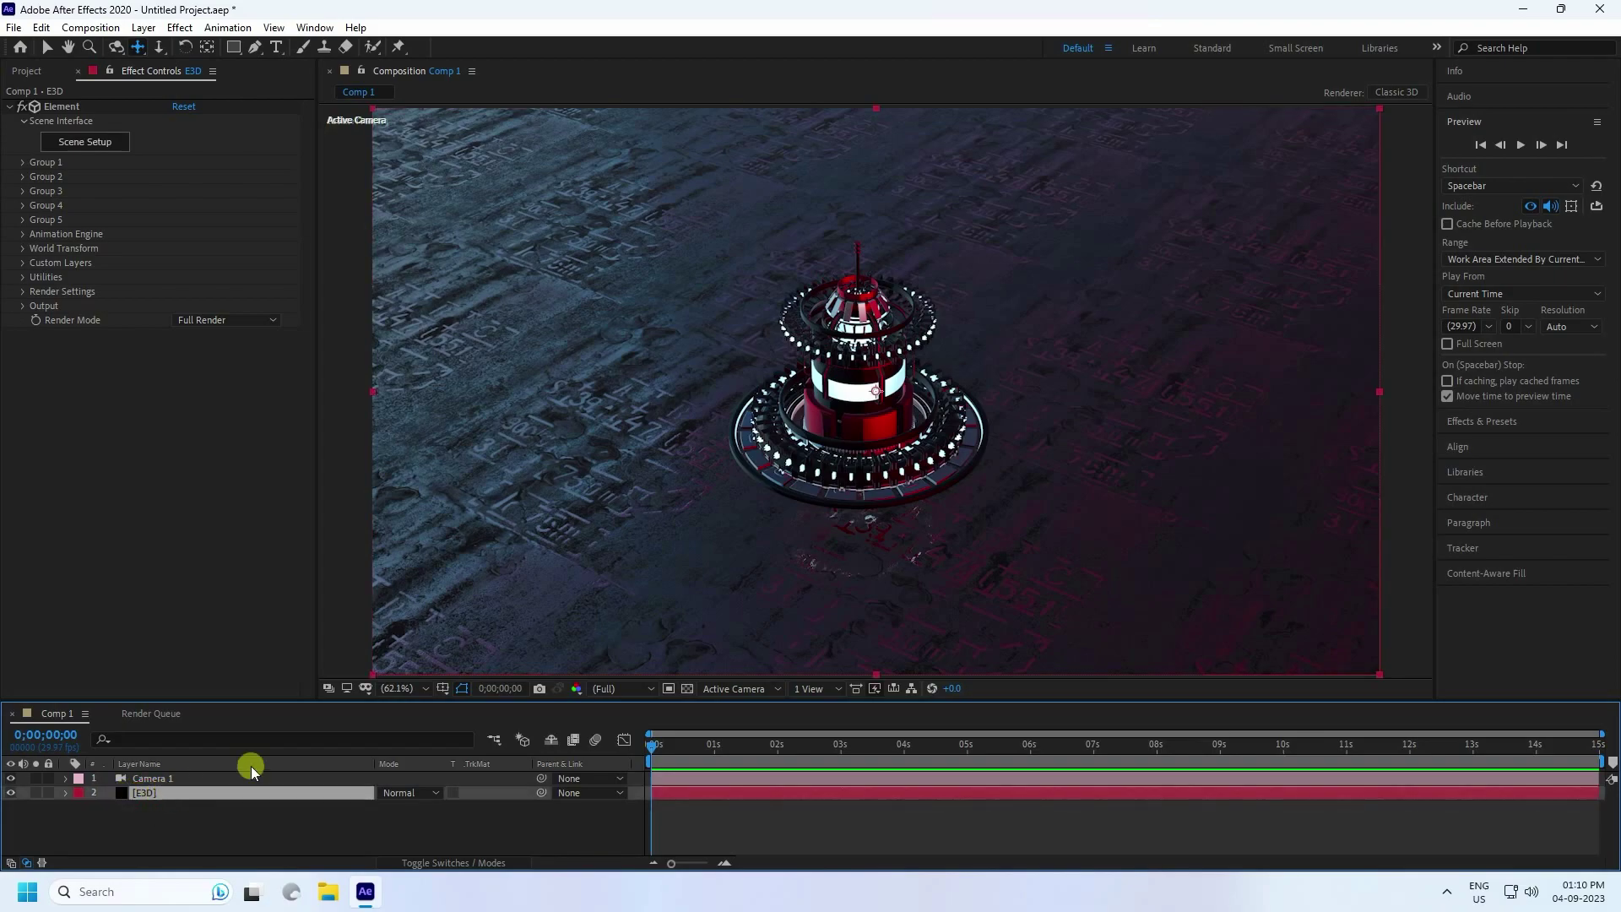
# Set Group 1's Particle Replicator shape to Plane and switch the 3D view to Top.
pyautogui.click(22, 164)
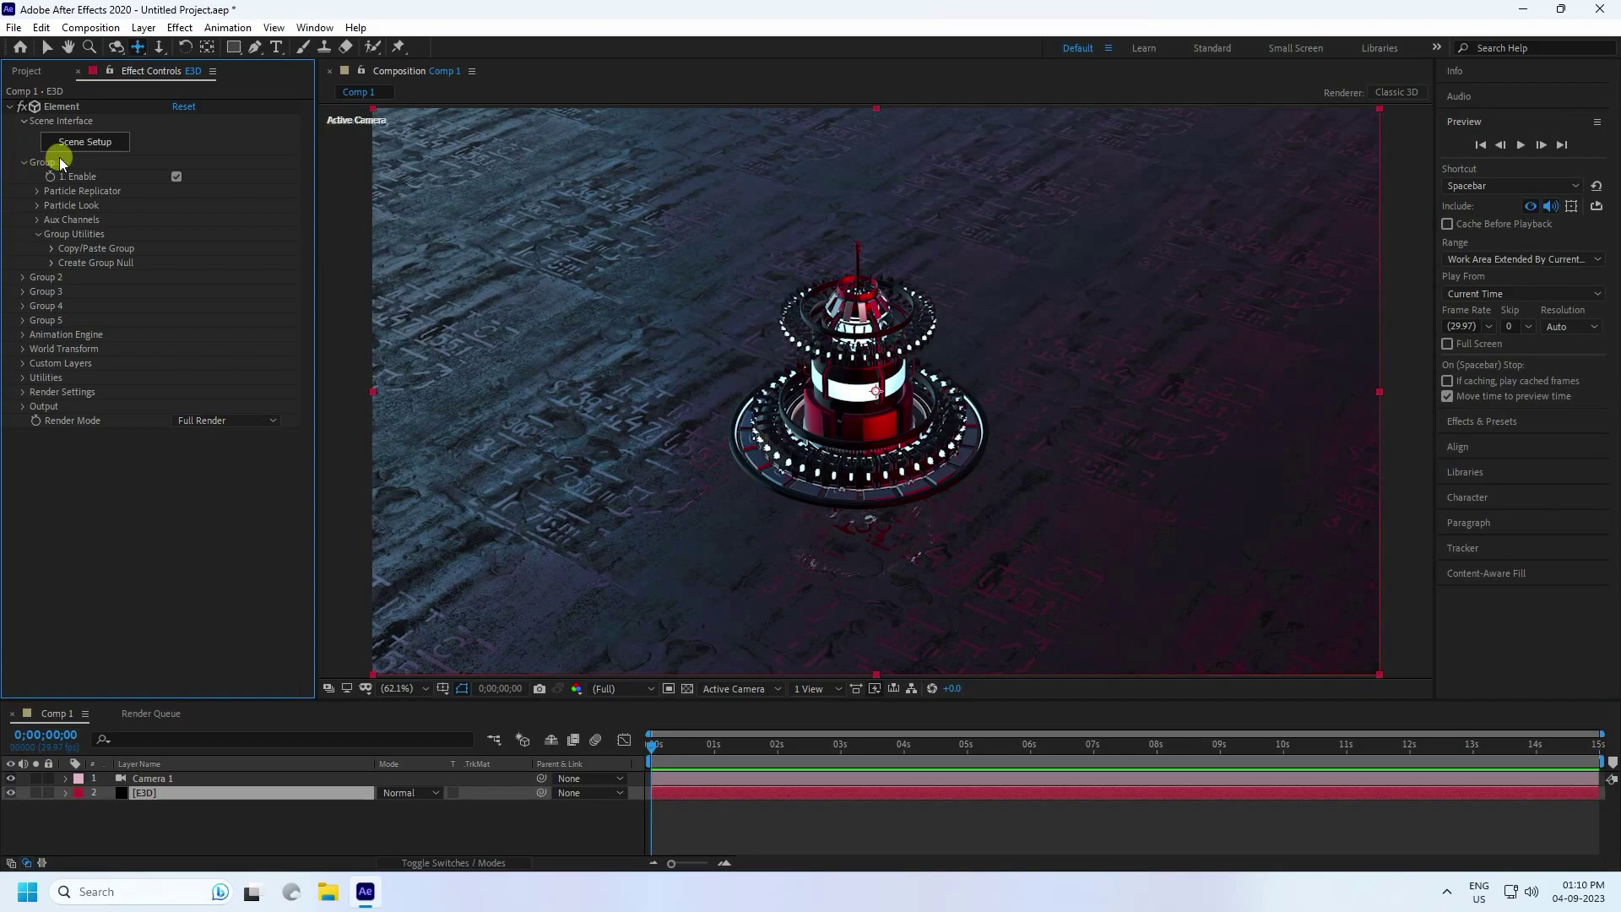
pyautogui.click(38, 192)
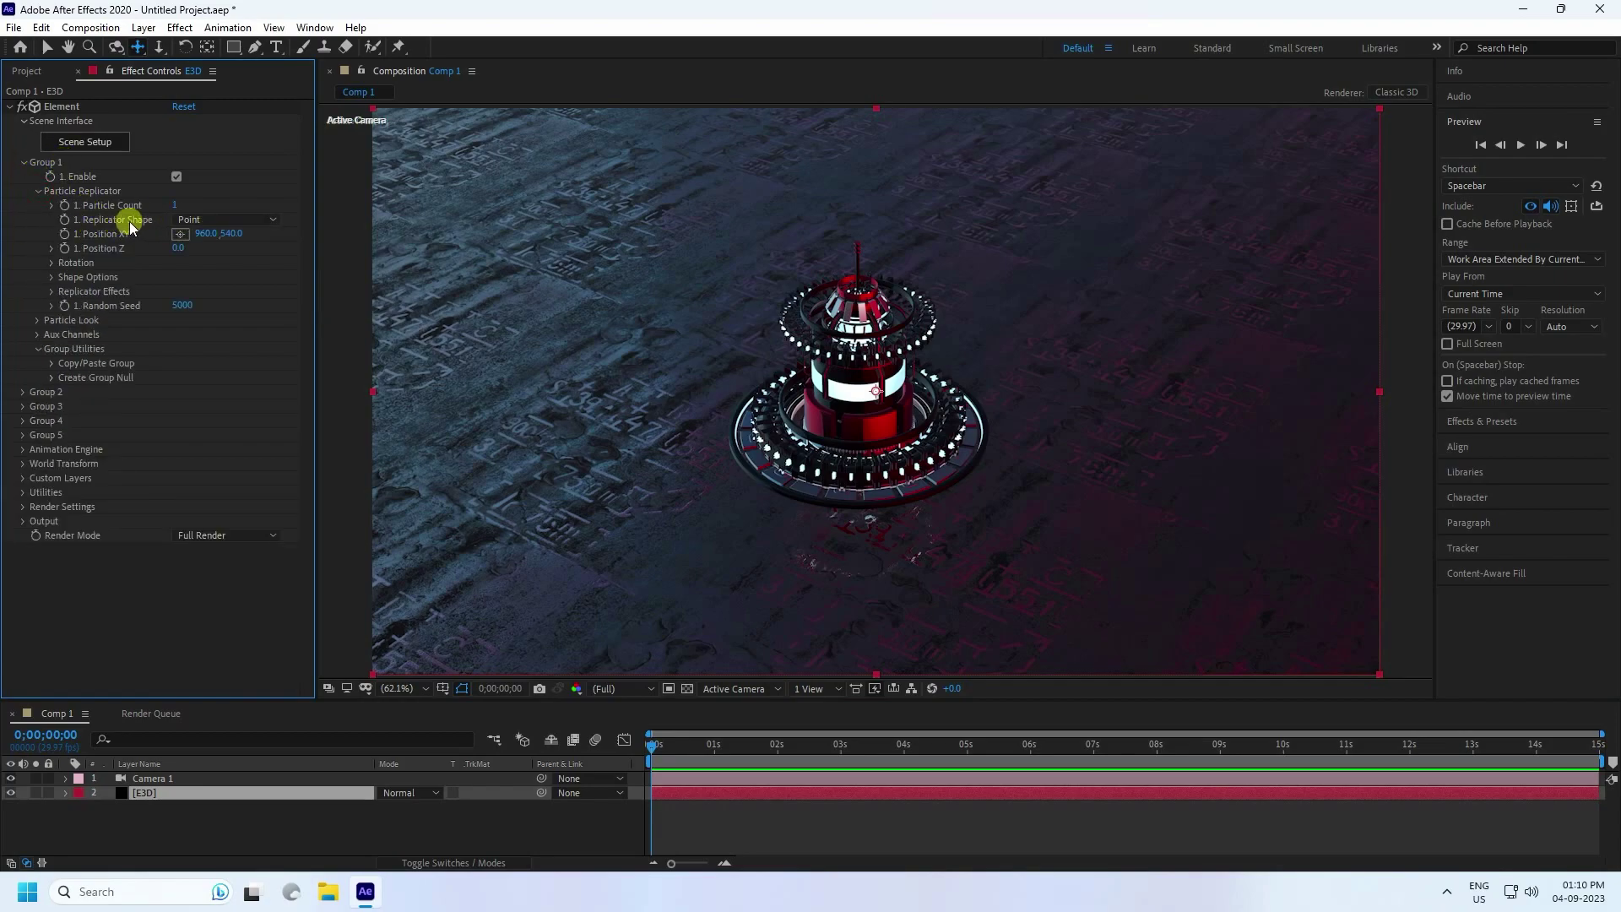
pyautogui.click(244, 221)
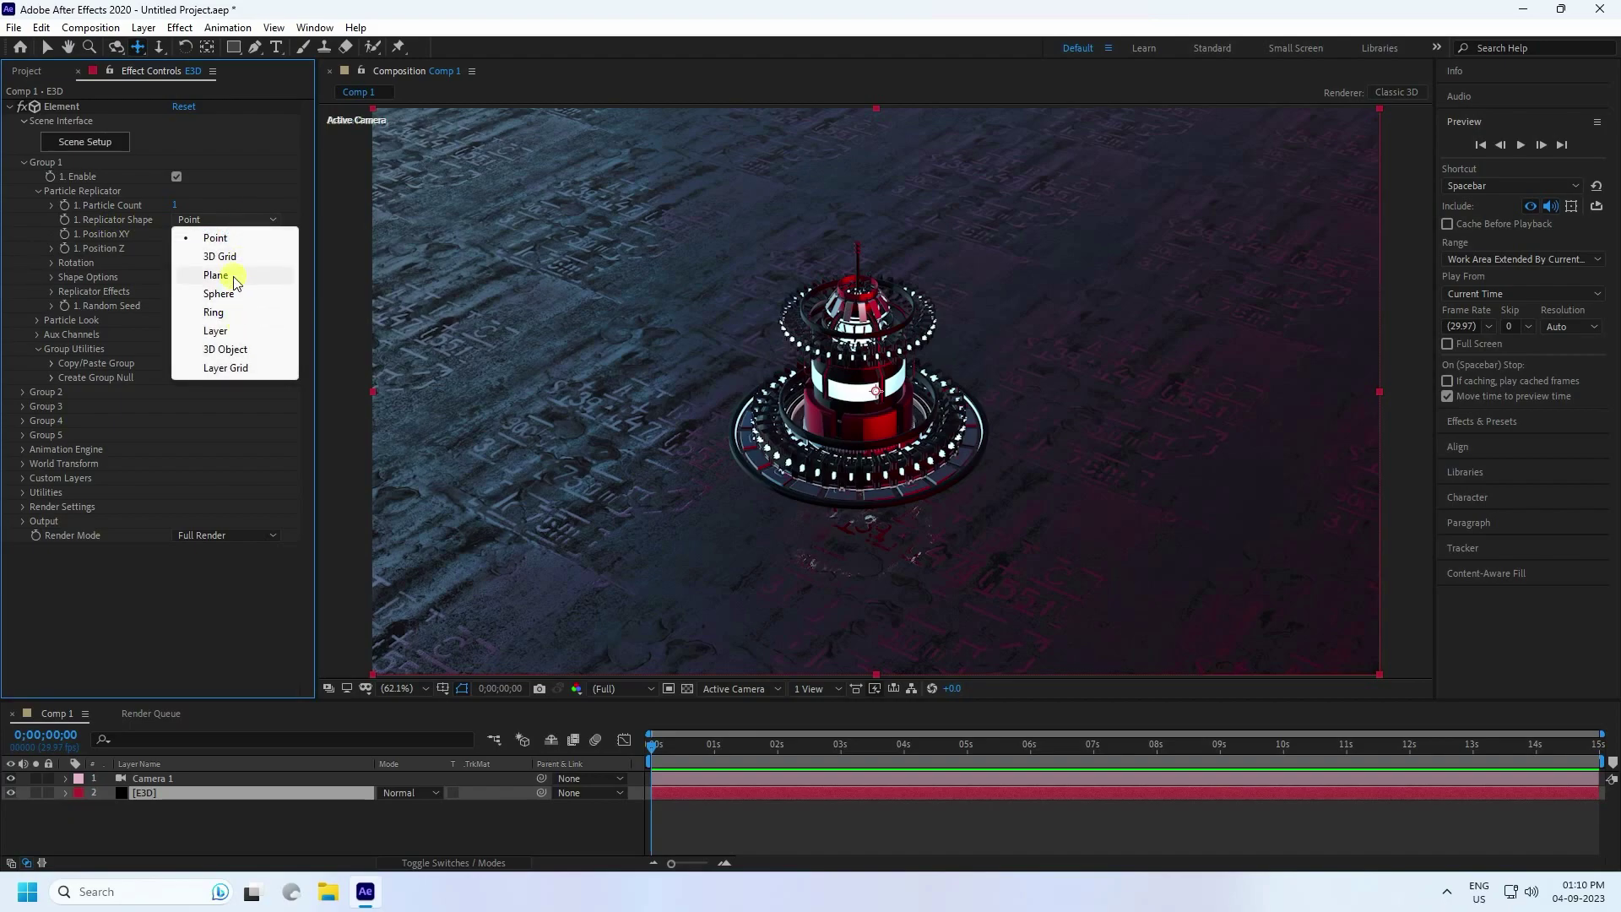
pyautogui.click(216, 275)
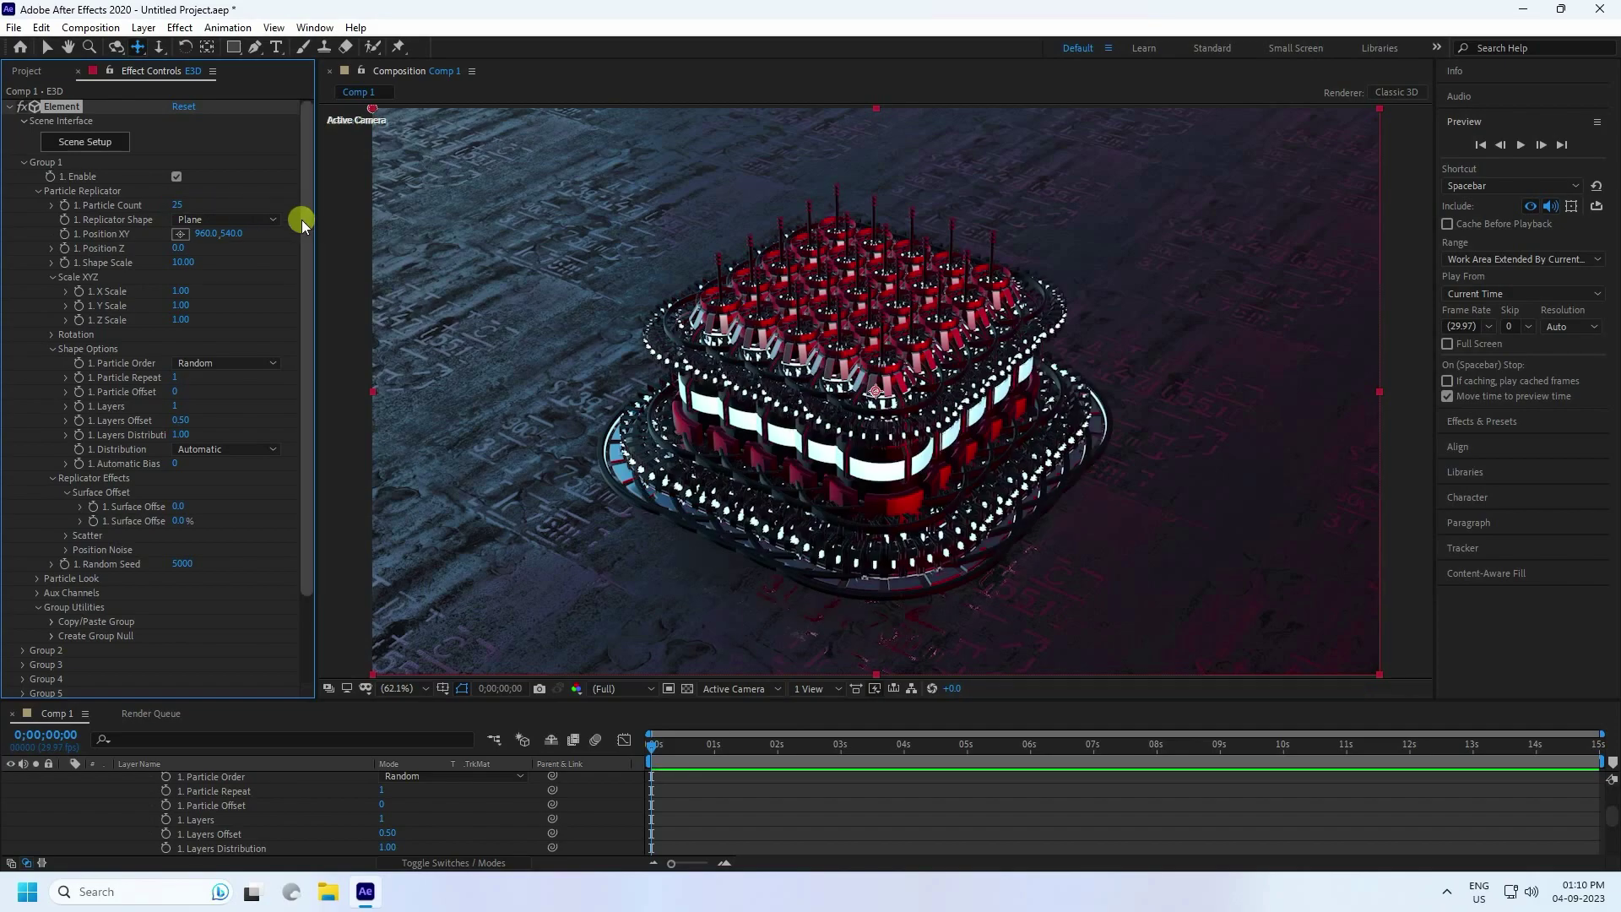
pyautogui.click(739, 685)
pyautogui.click(740, 548)
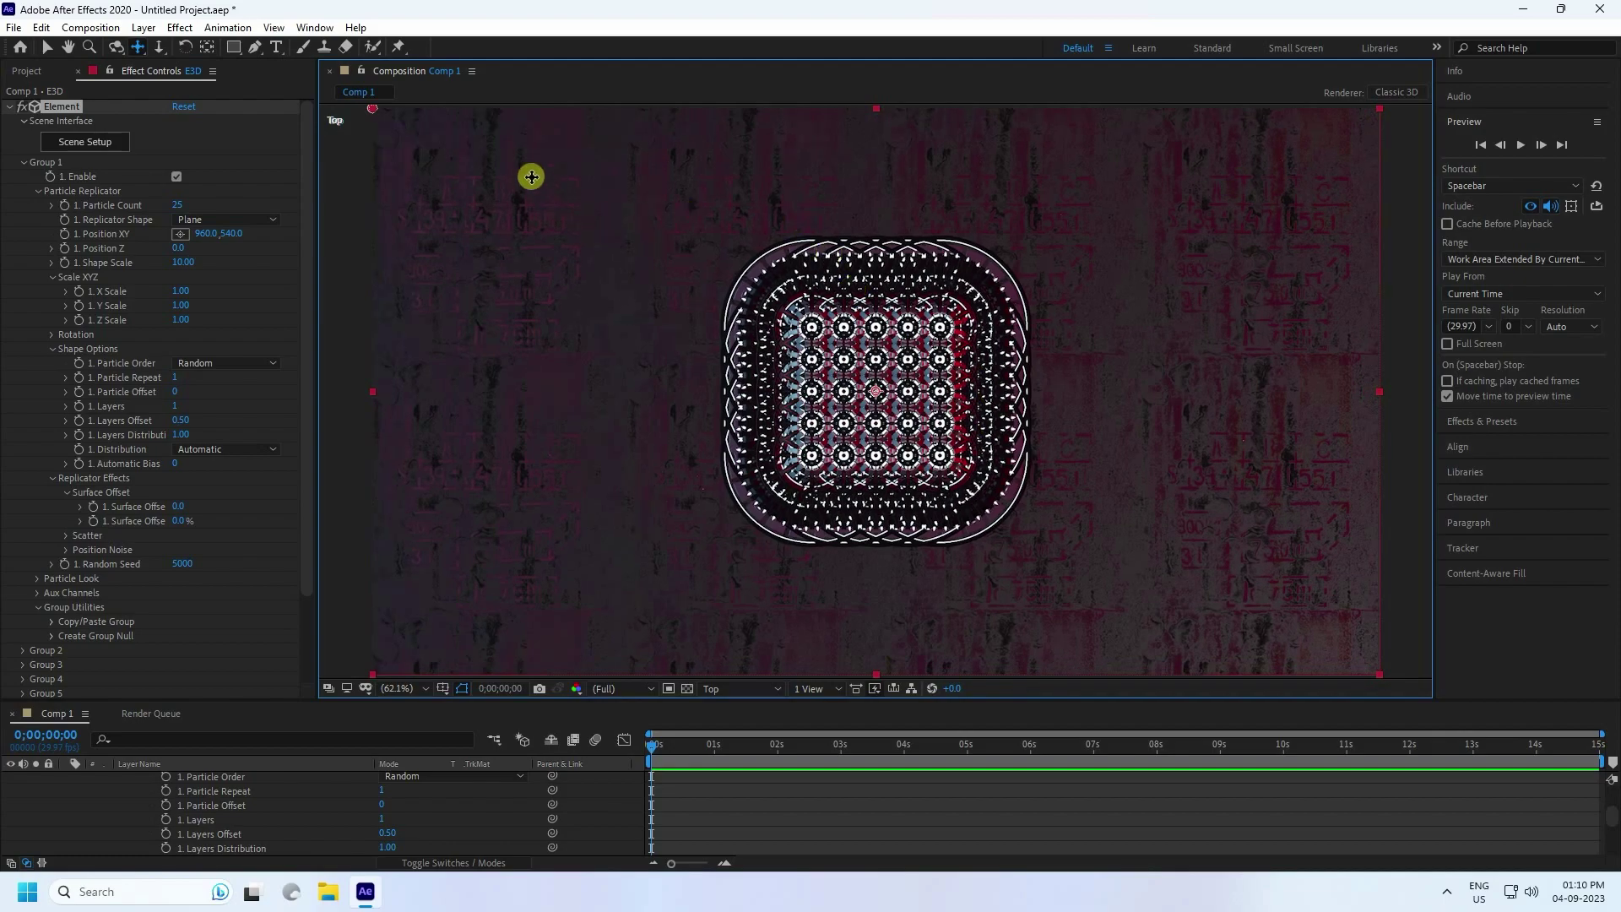
# Set the replicator's X Scale and Z Scale to 5.60 and view the comp at 100%.
pyautogui.click(46, 46)
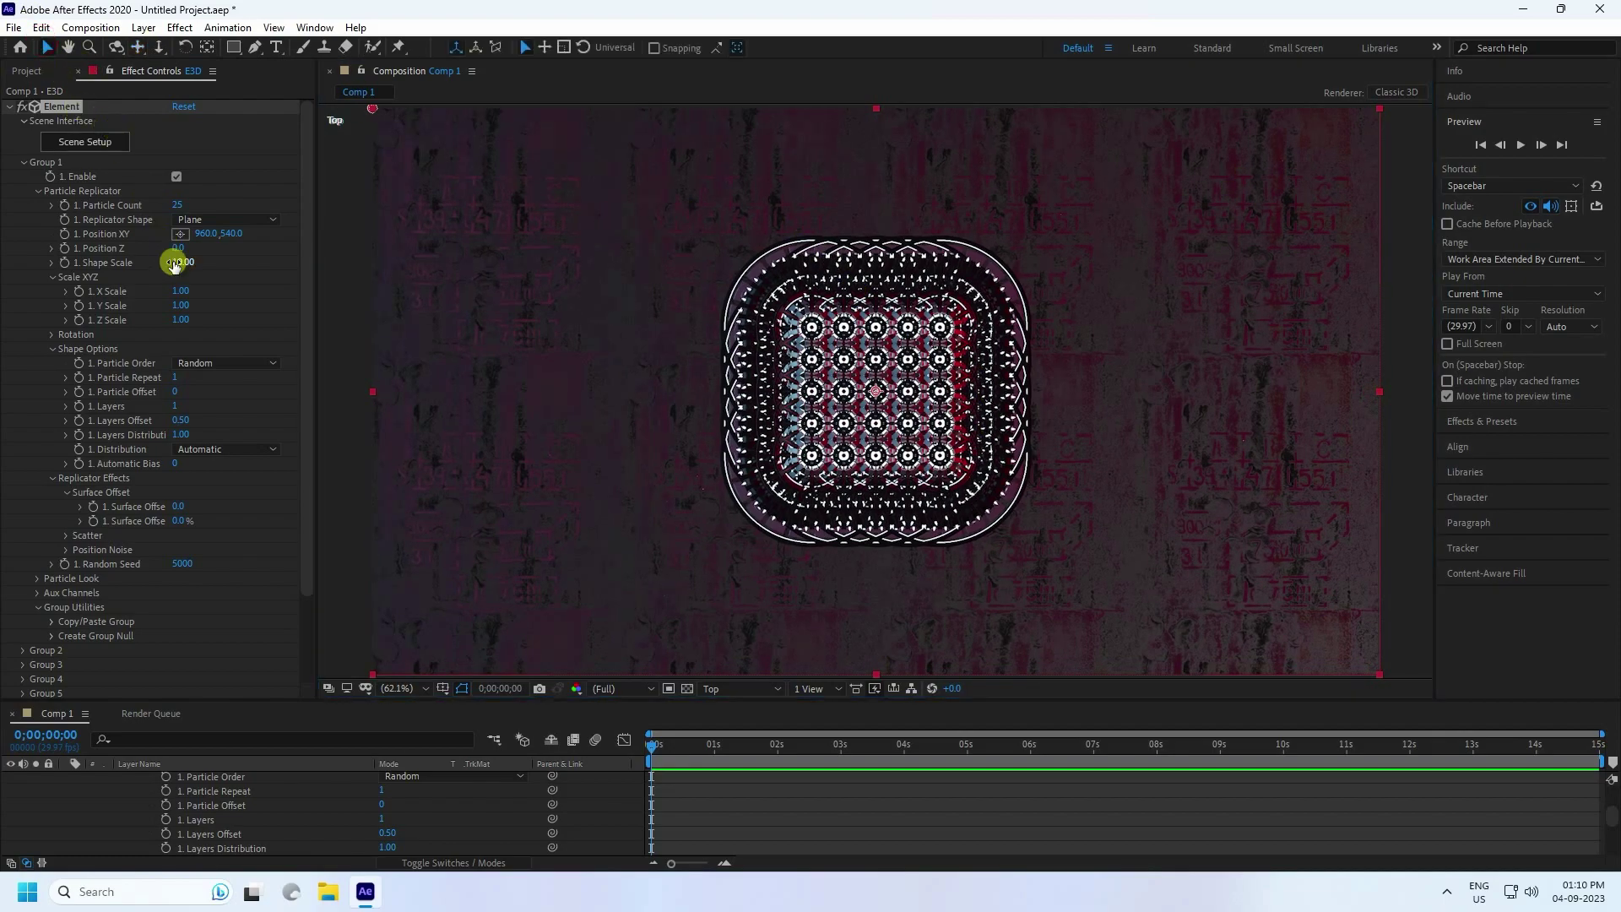
pyautogui.click(185, 293)
pyautogui.write('5')
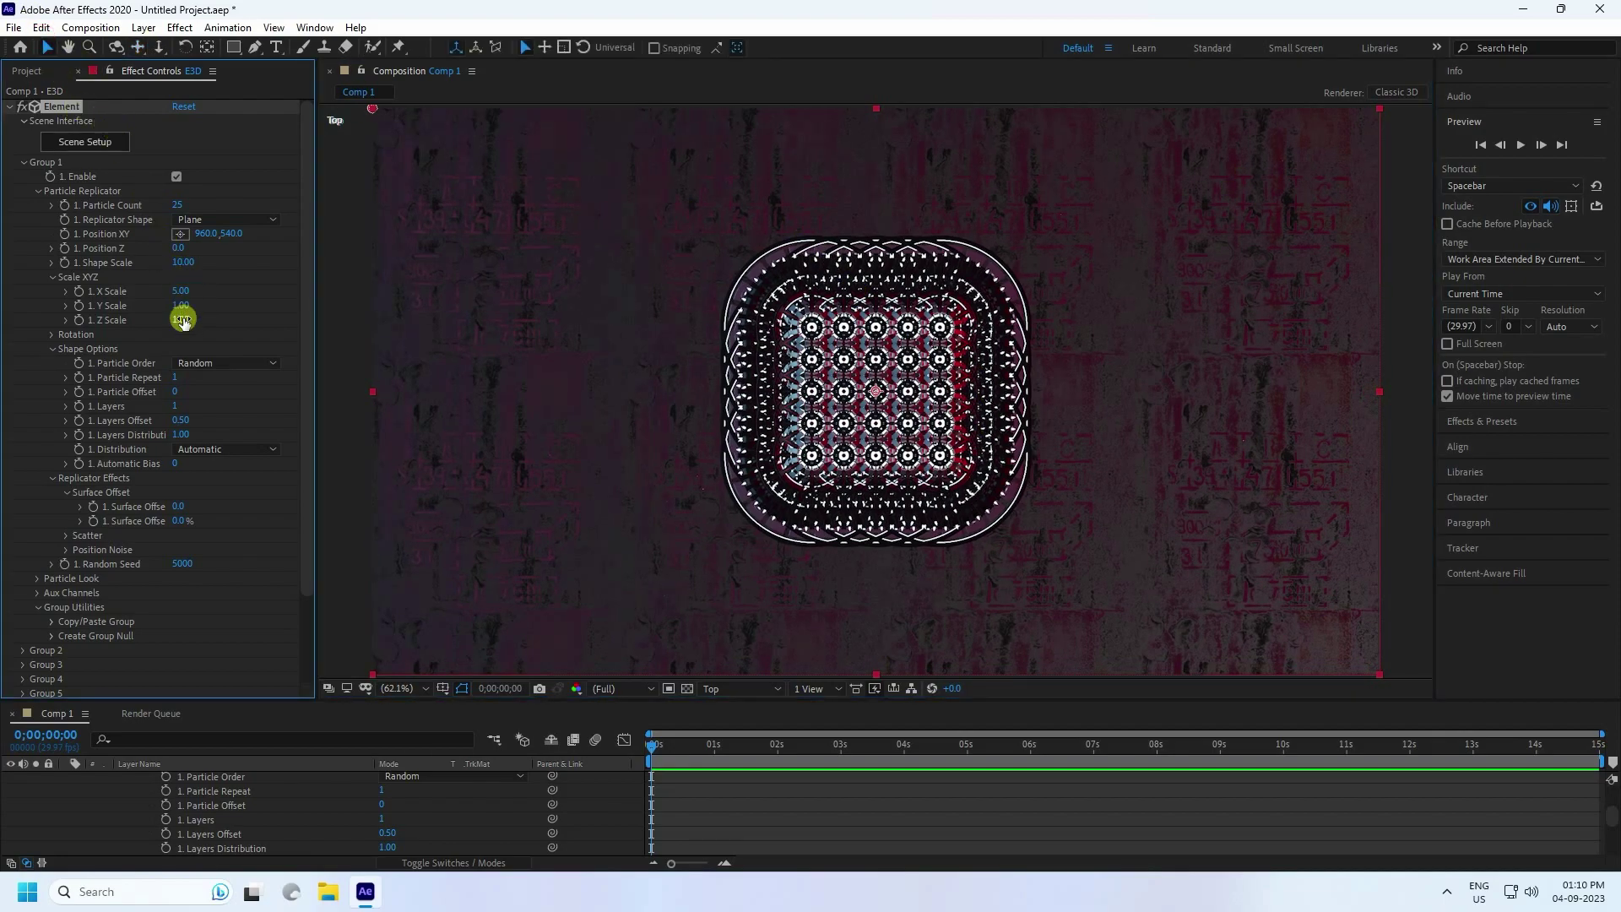
pyautogui.click(180, 319)
pyautogui.write('5')
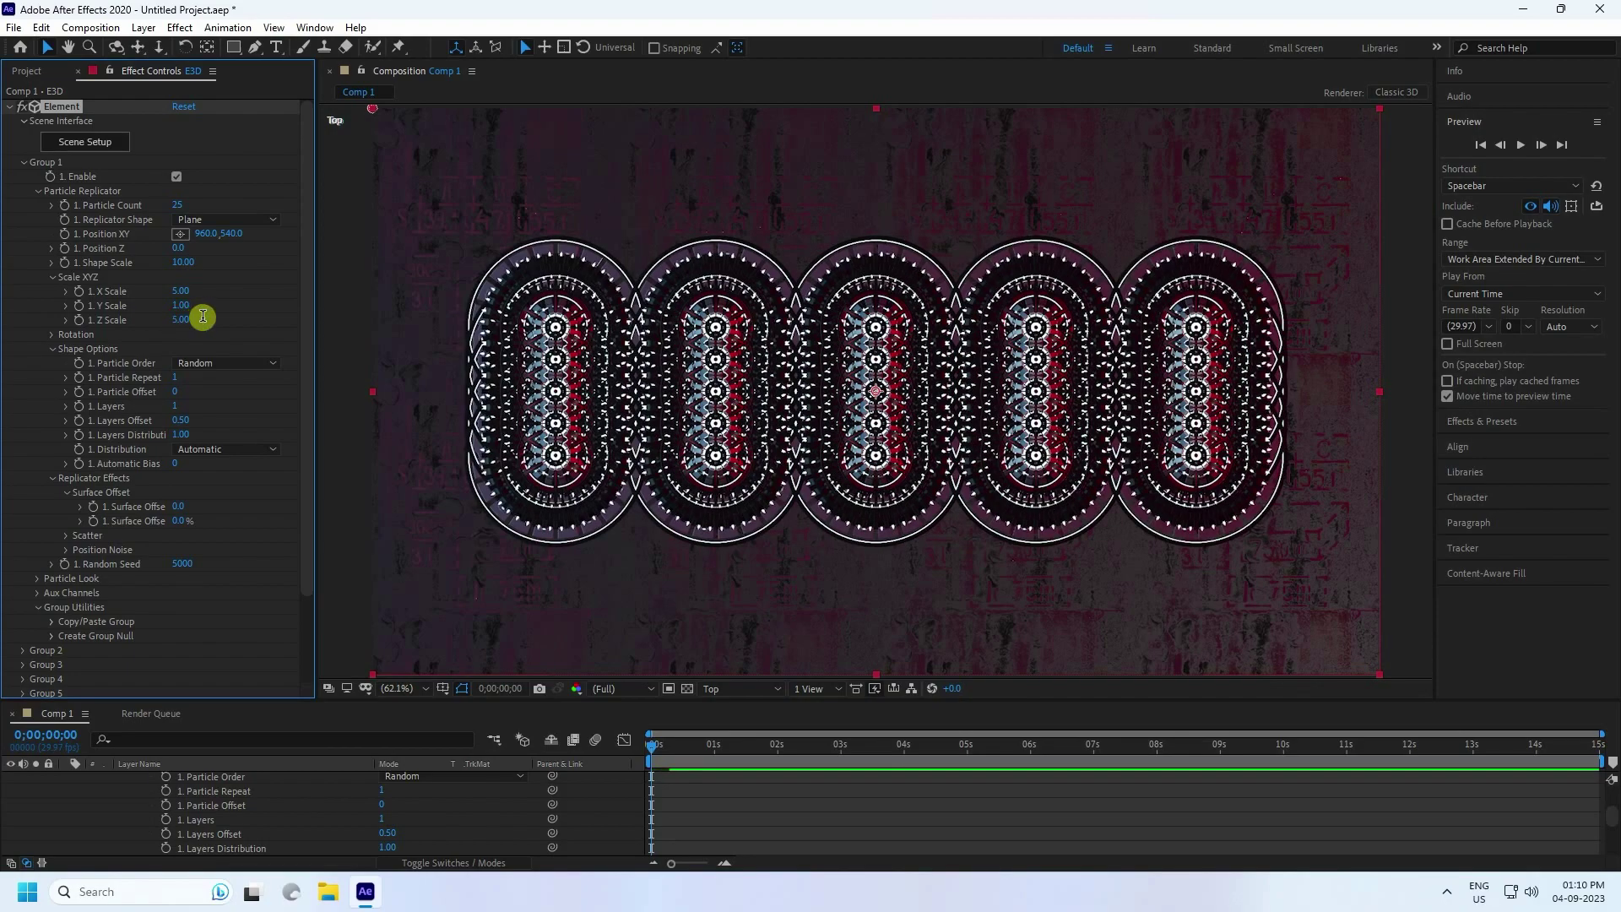
pyautogui.press('/')
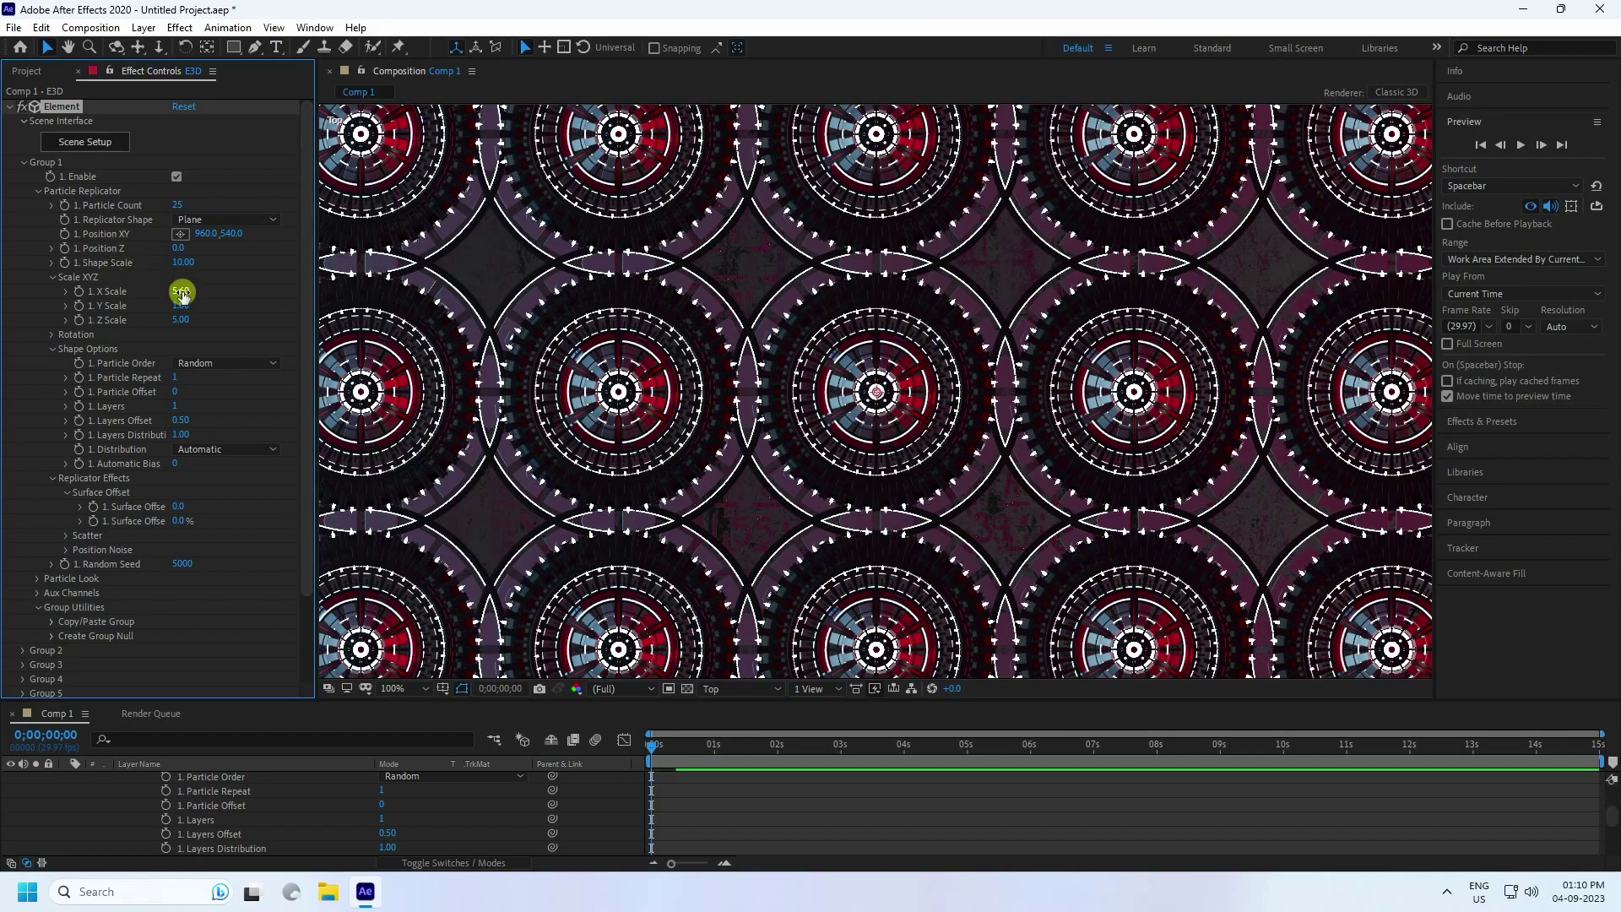
pyautogui.moveTo(182, 291); pyautogui.dragTo(184, 321)
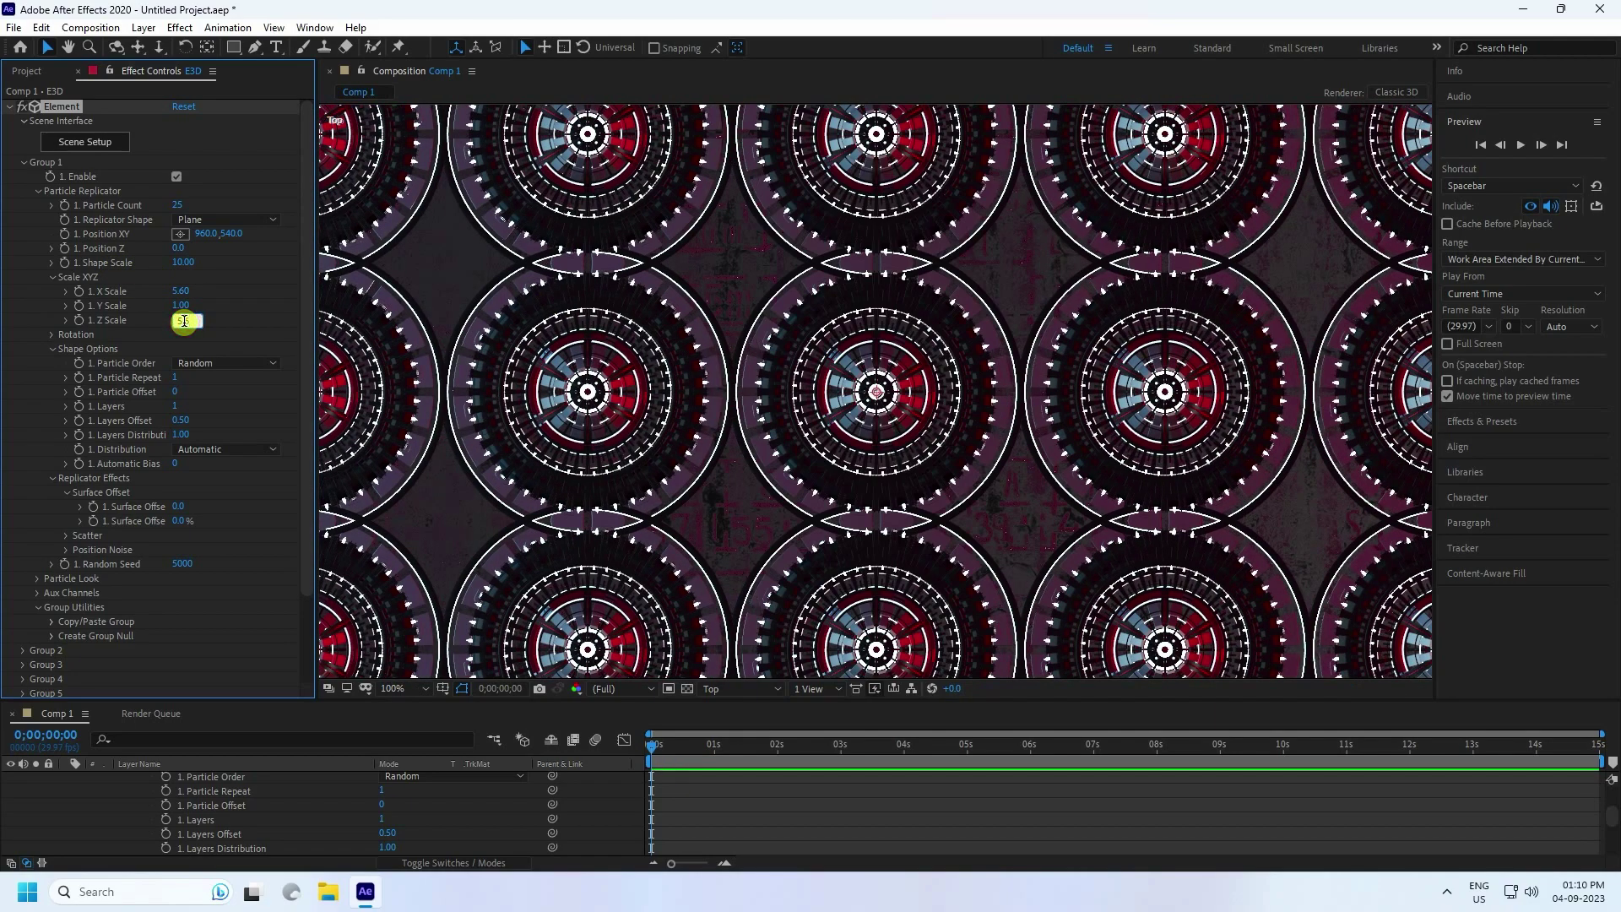
pyautogui.write('5.6')
pyautogui.press('Return')
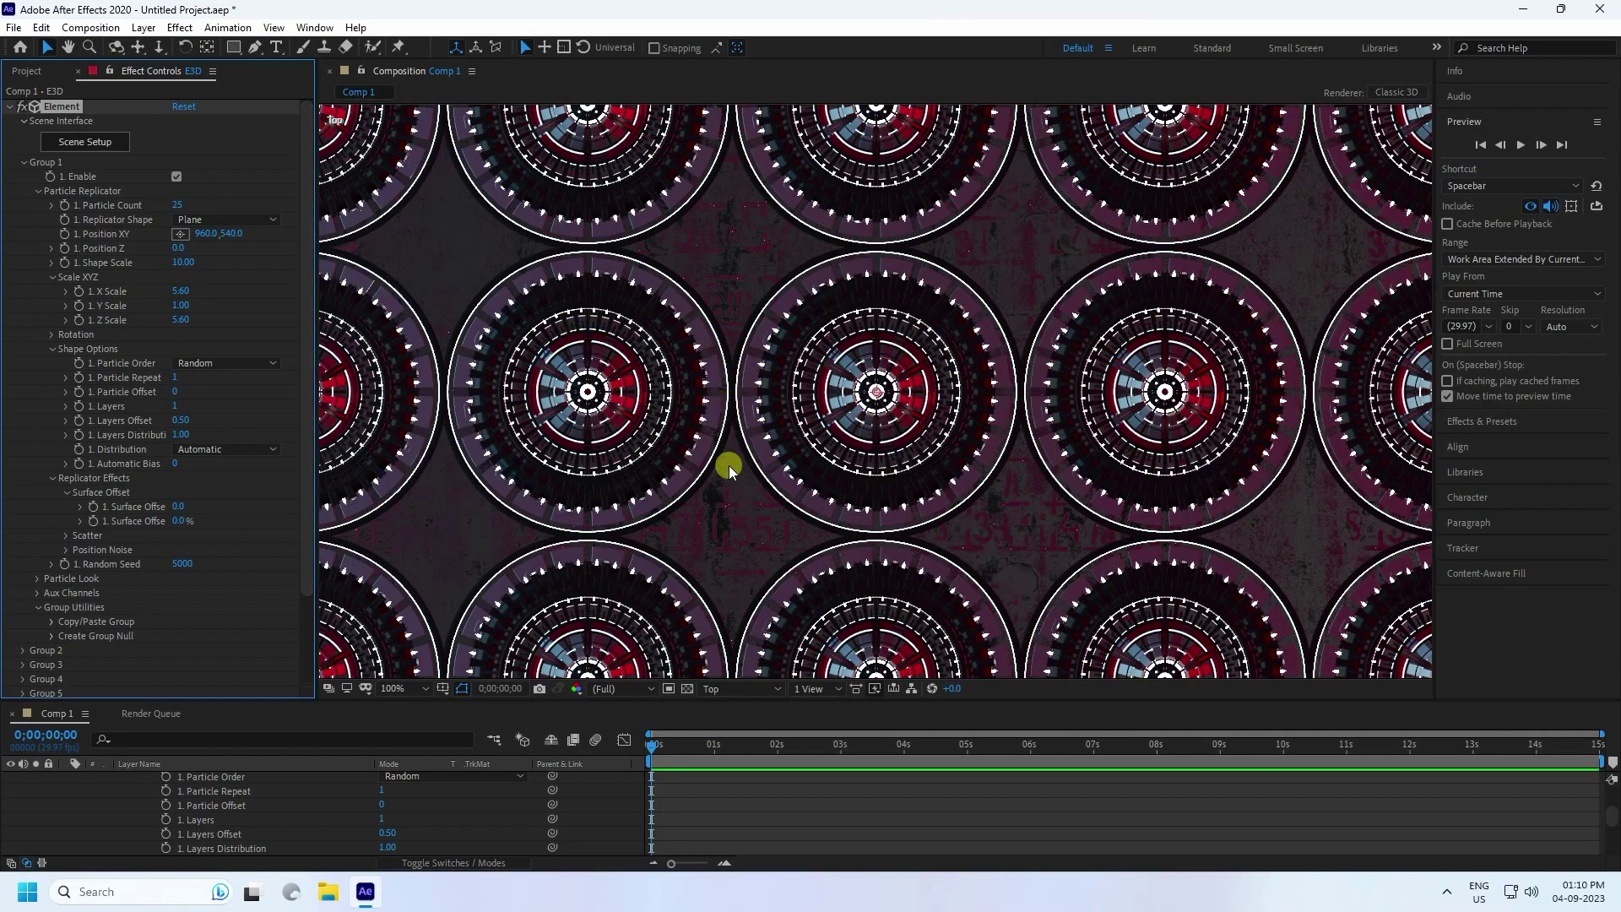
pyautogui.click(726, 688)
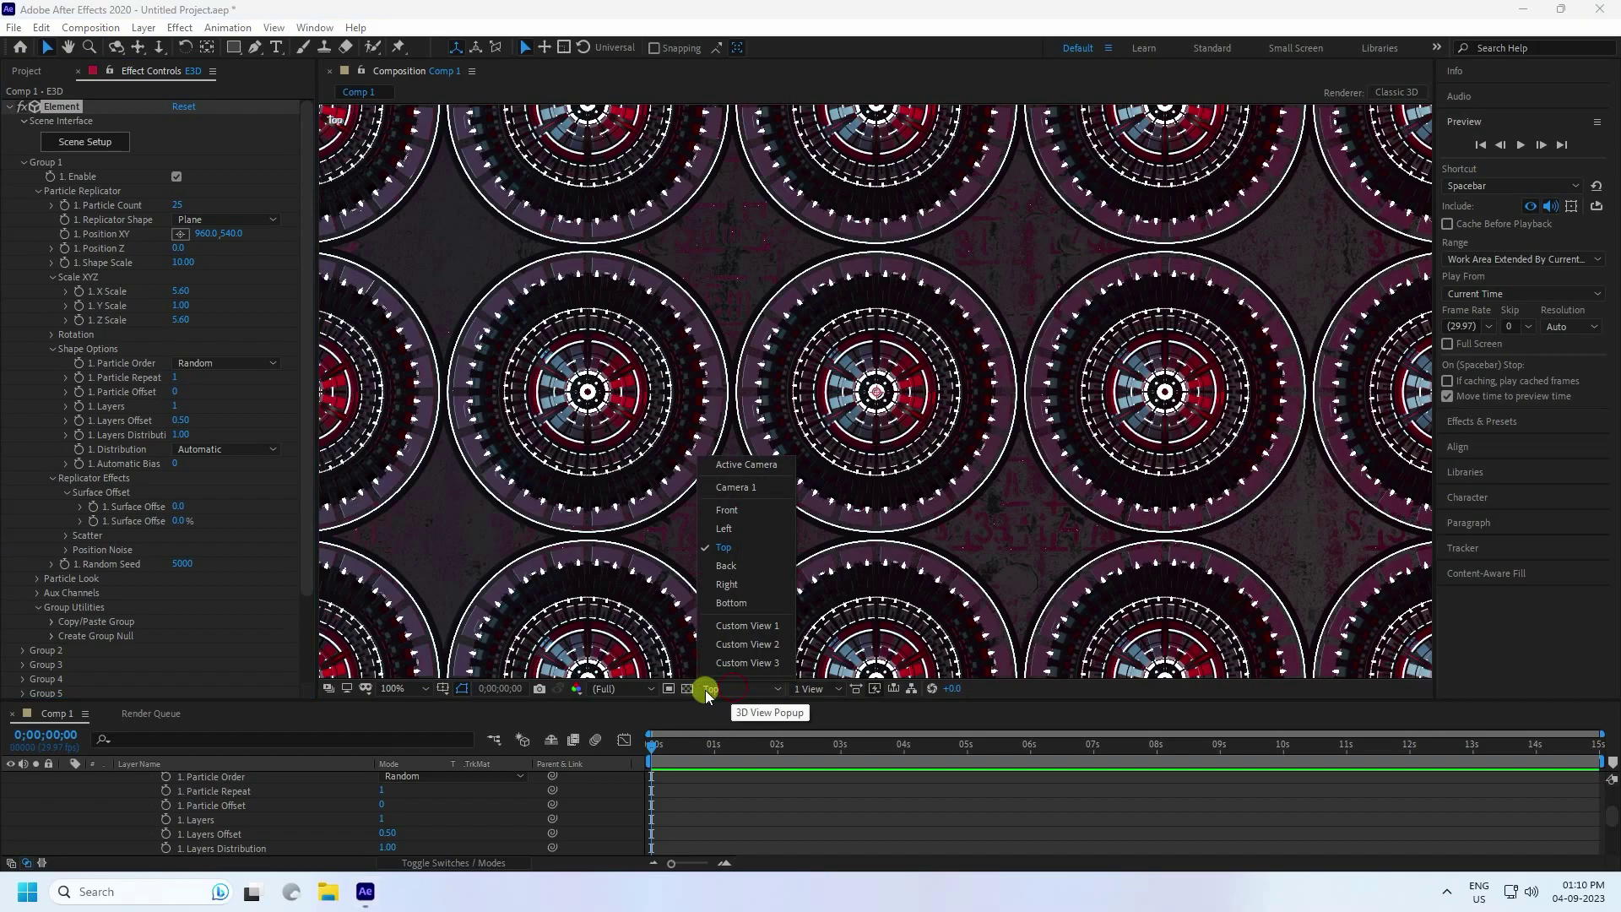
# Return to the active camera view and dolly Camera 1 in toward the reactor towers.
pyautogui.click(744, 465)
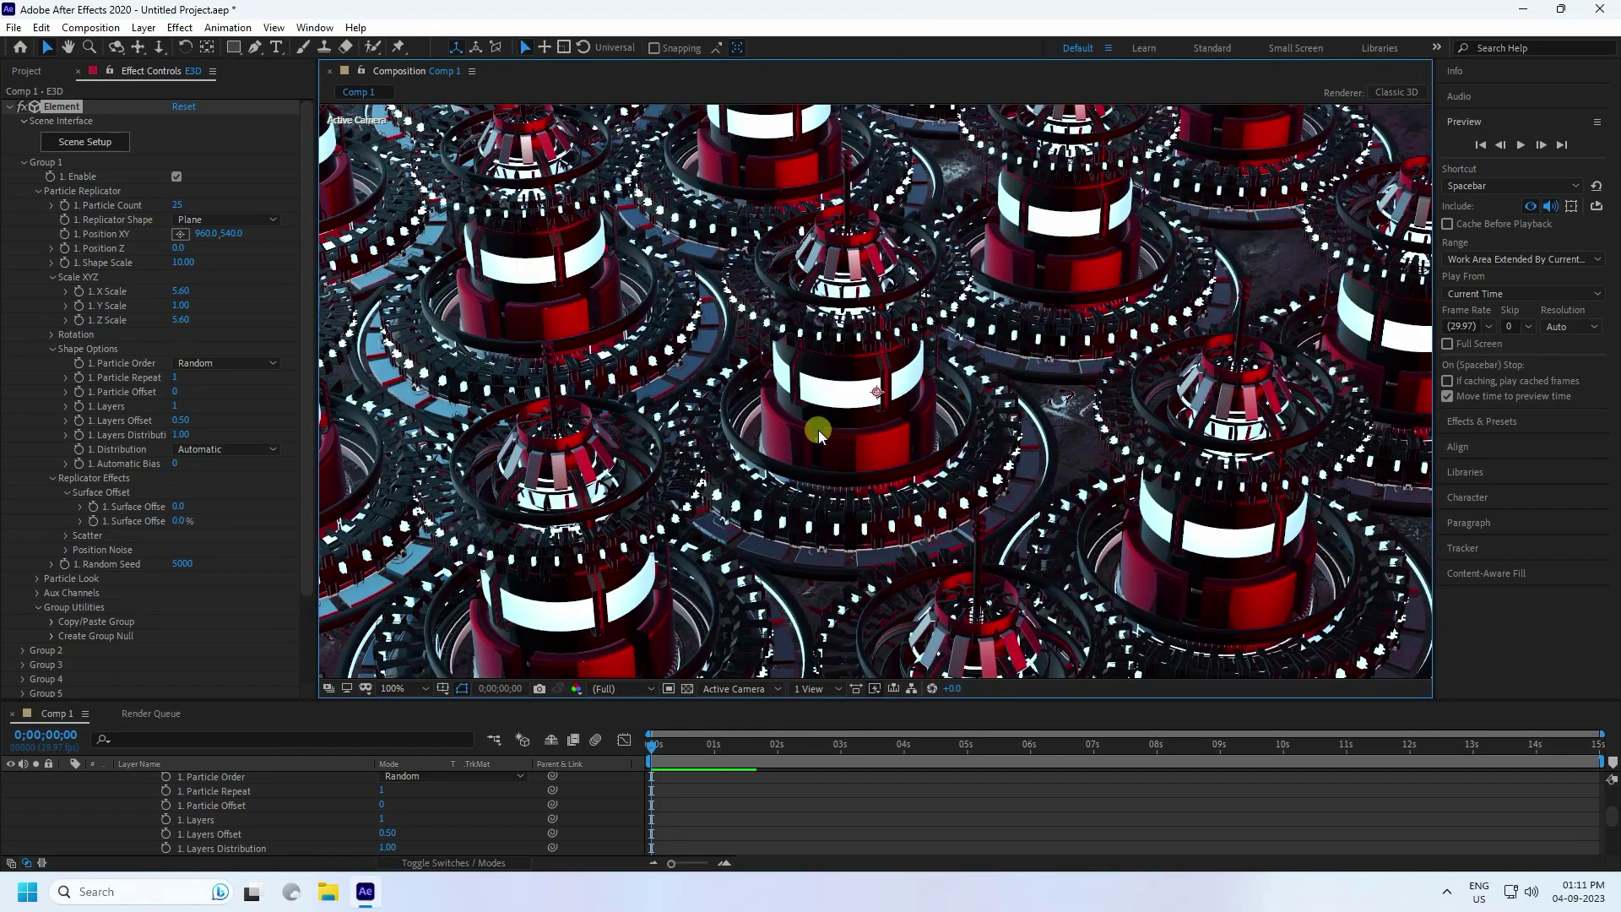
pyautogui.scroll(-3, 818, 429)
pyautogui.scroll(1, 904, 423)
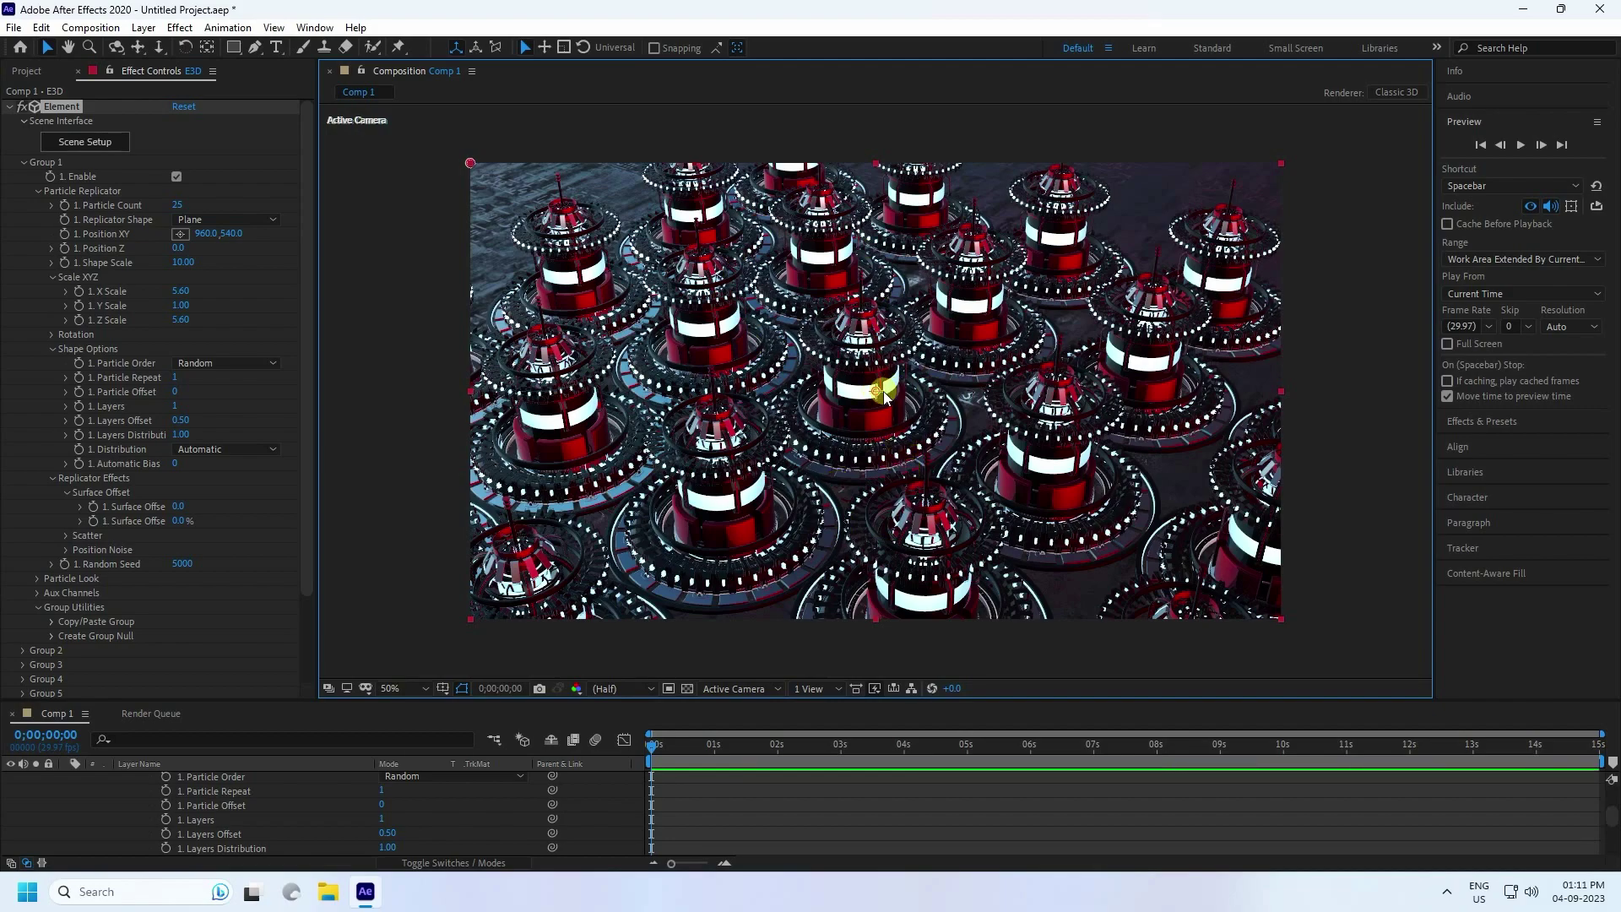
pyautogui.scroll(5, 108, 802)
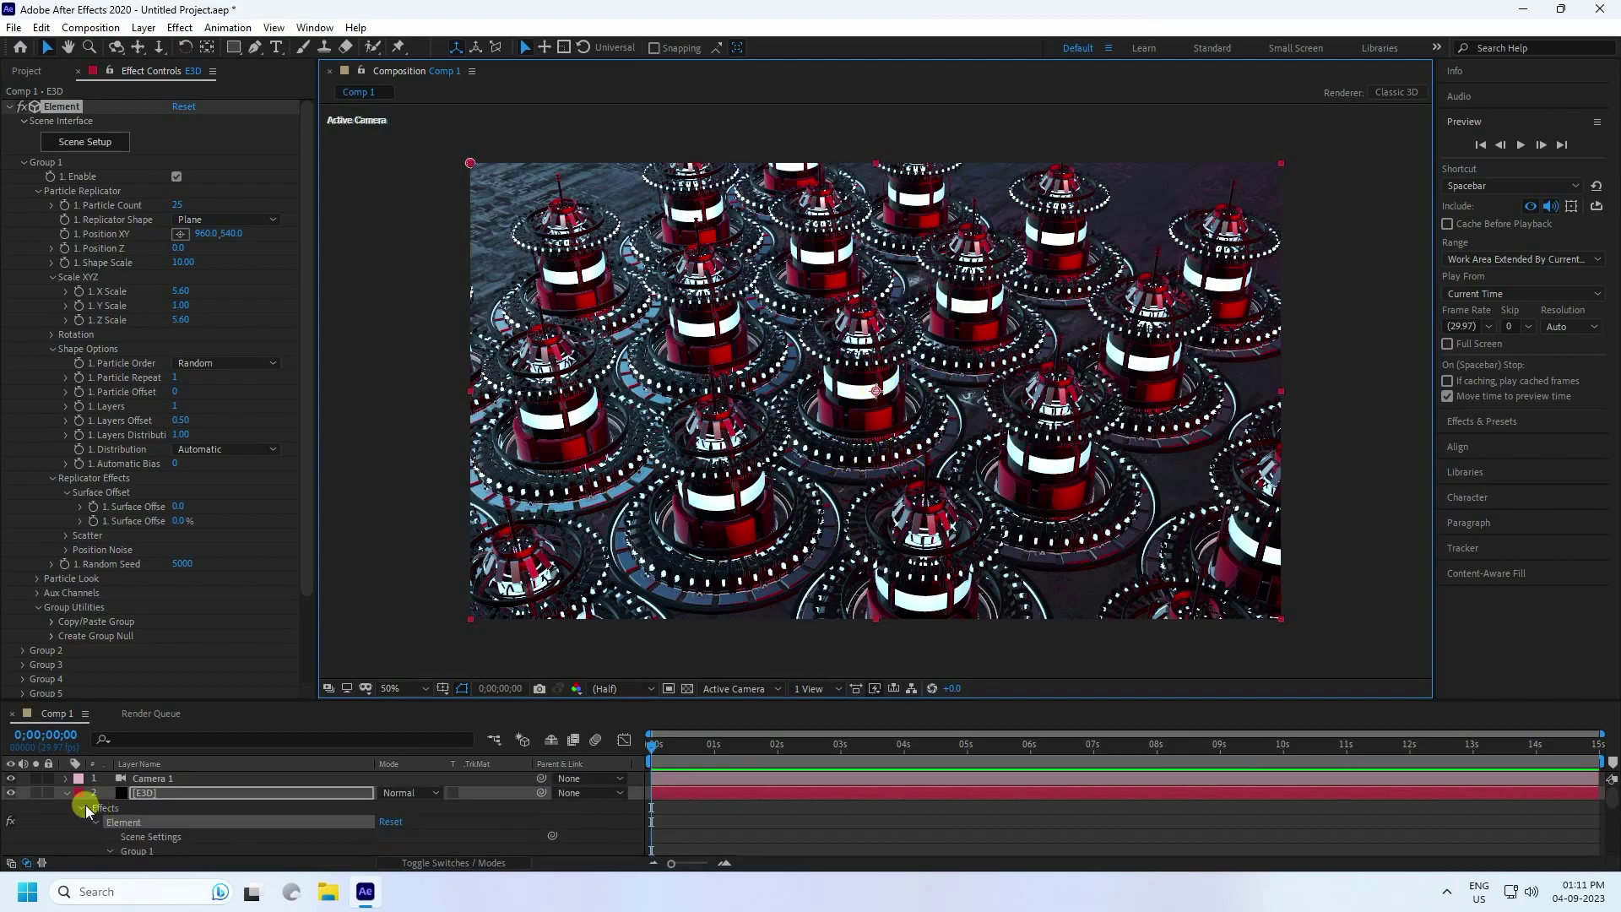
pyautogui.click(68, 791)
pyautogui.click(149, 777)
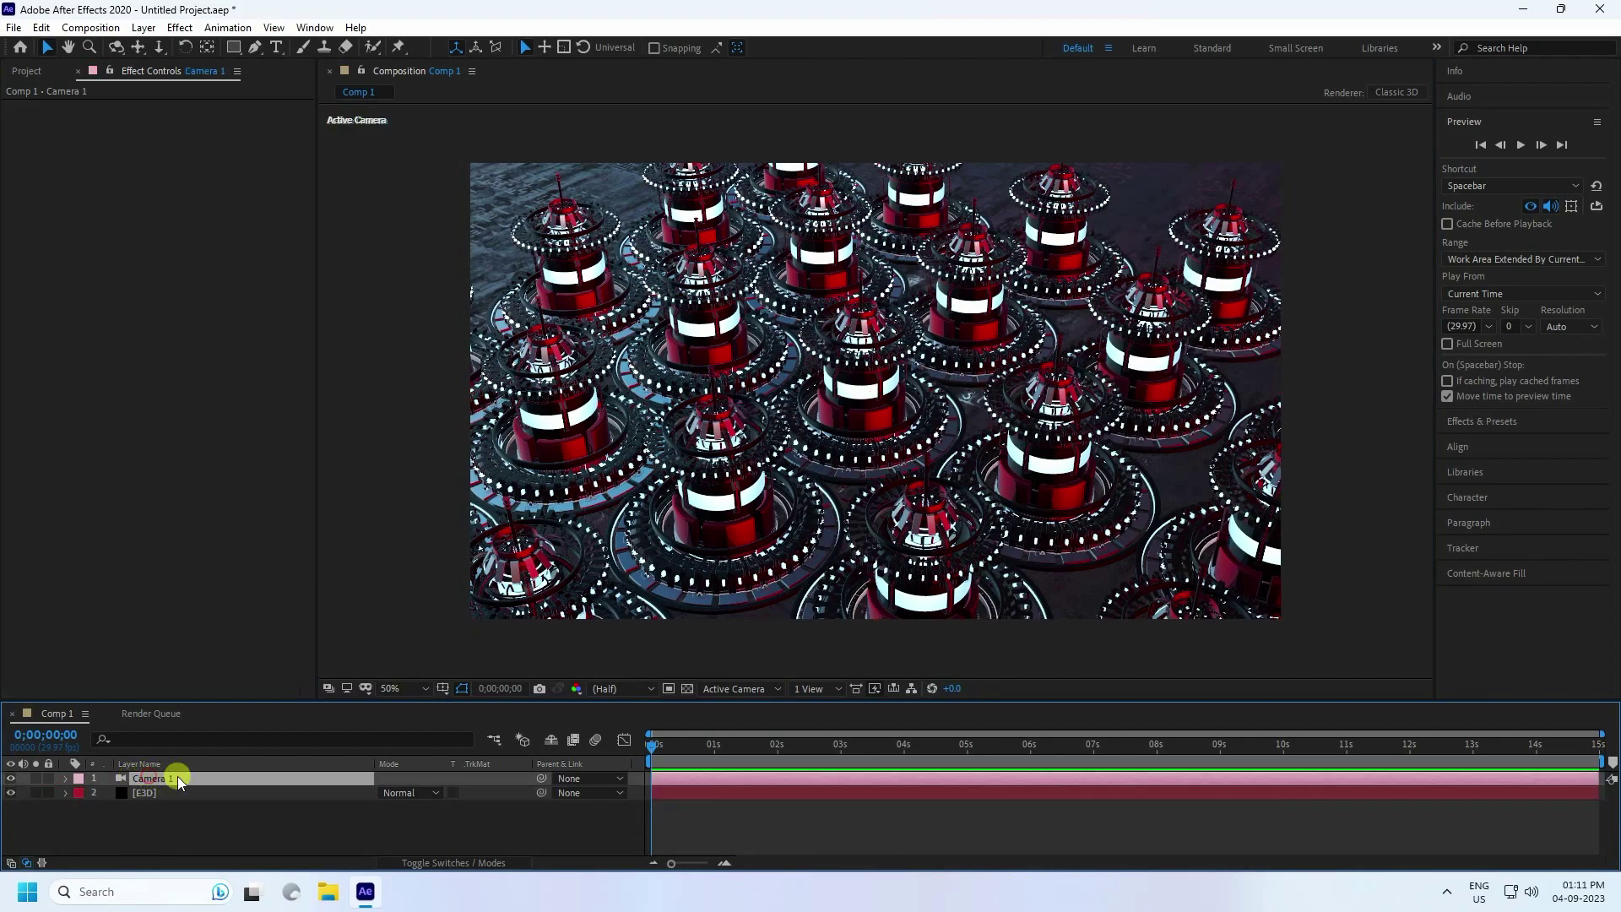
pyautogui.press('c')
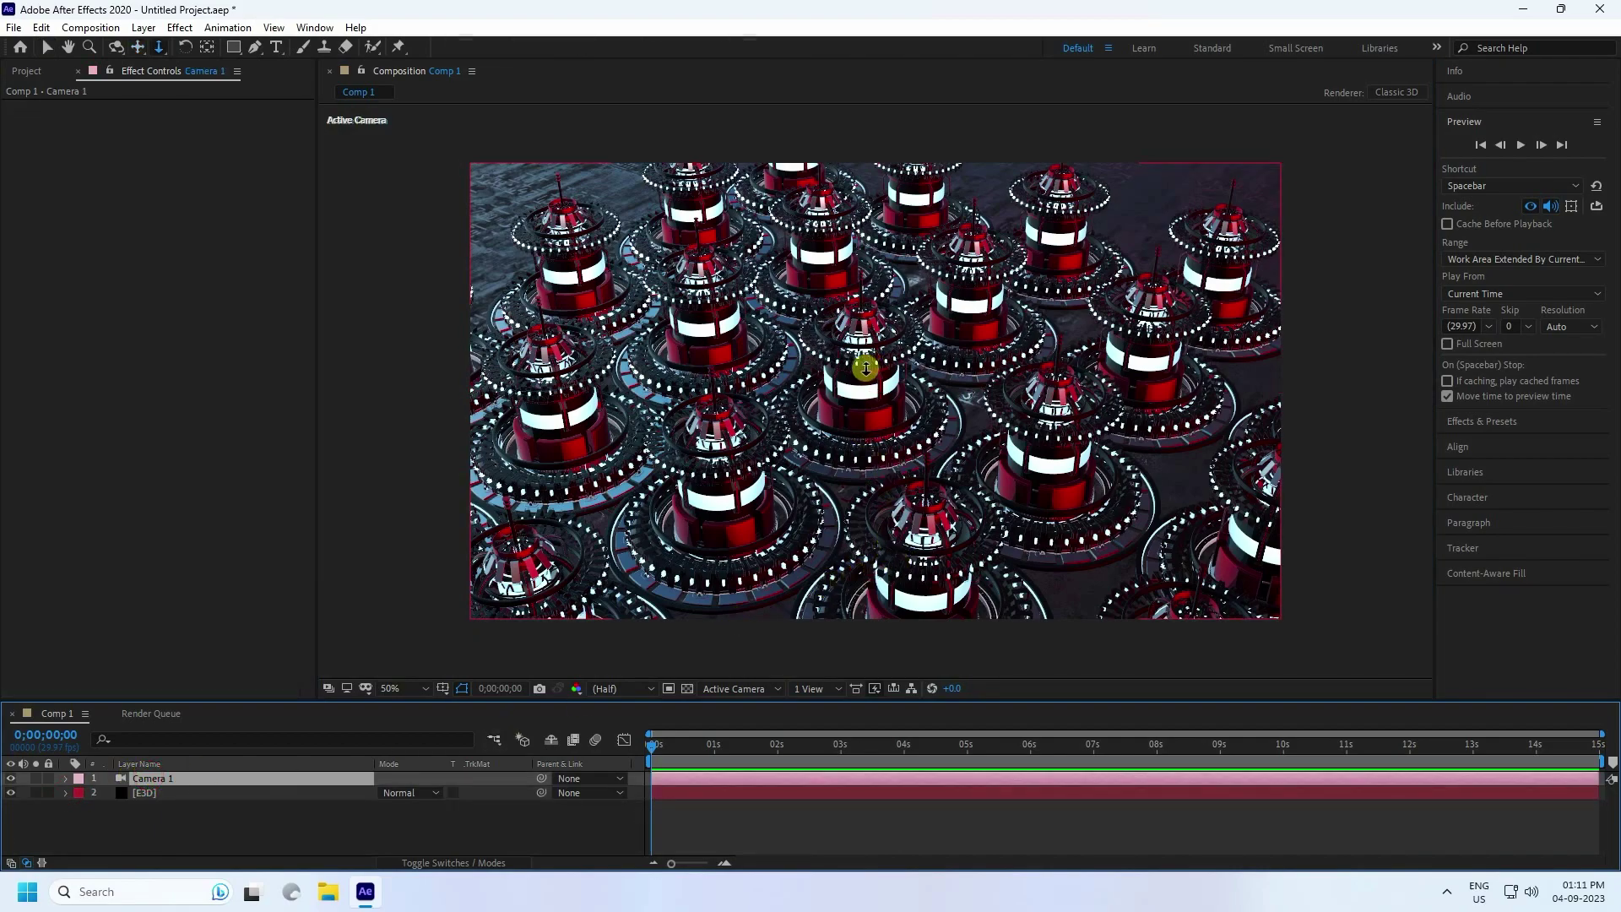
pyautogui.moveTo(861, 354); pyautogui.dragTo(897, 202)
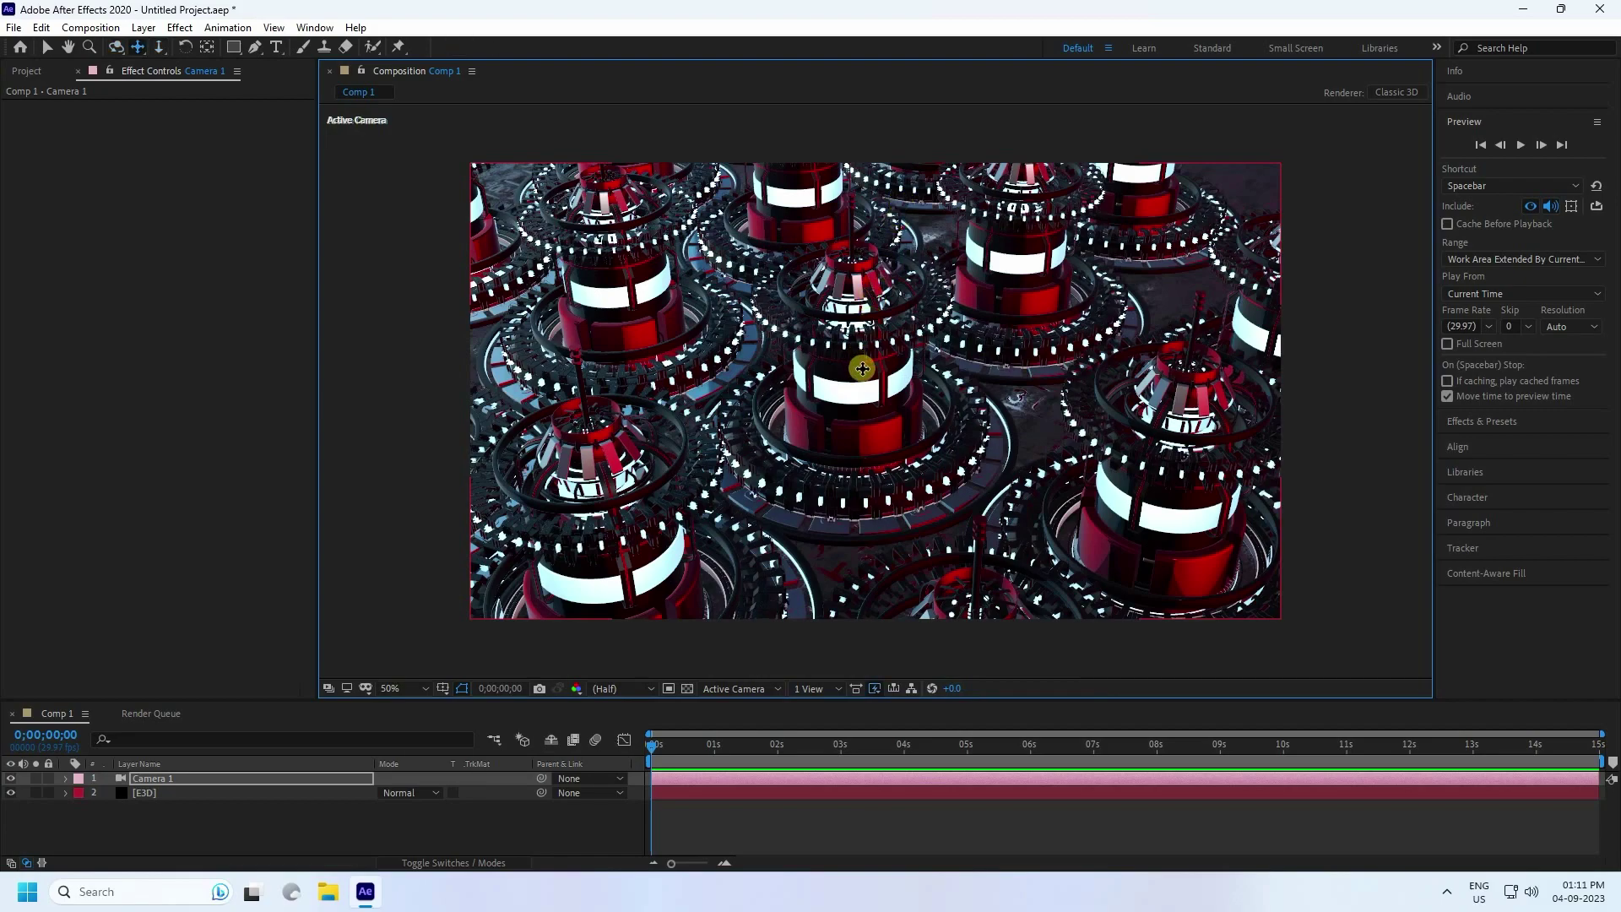
pyautogui.moveTo(861, 368); pyautogui.dragTo(875, 383)
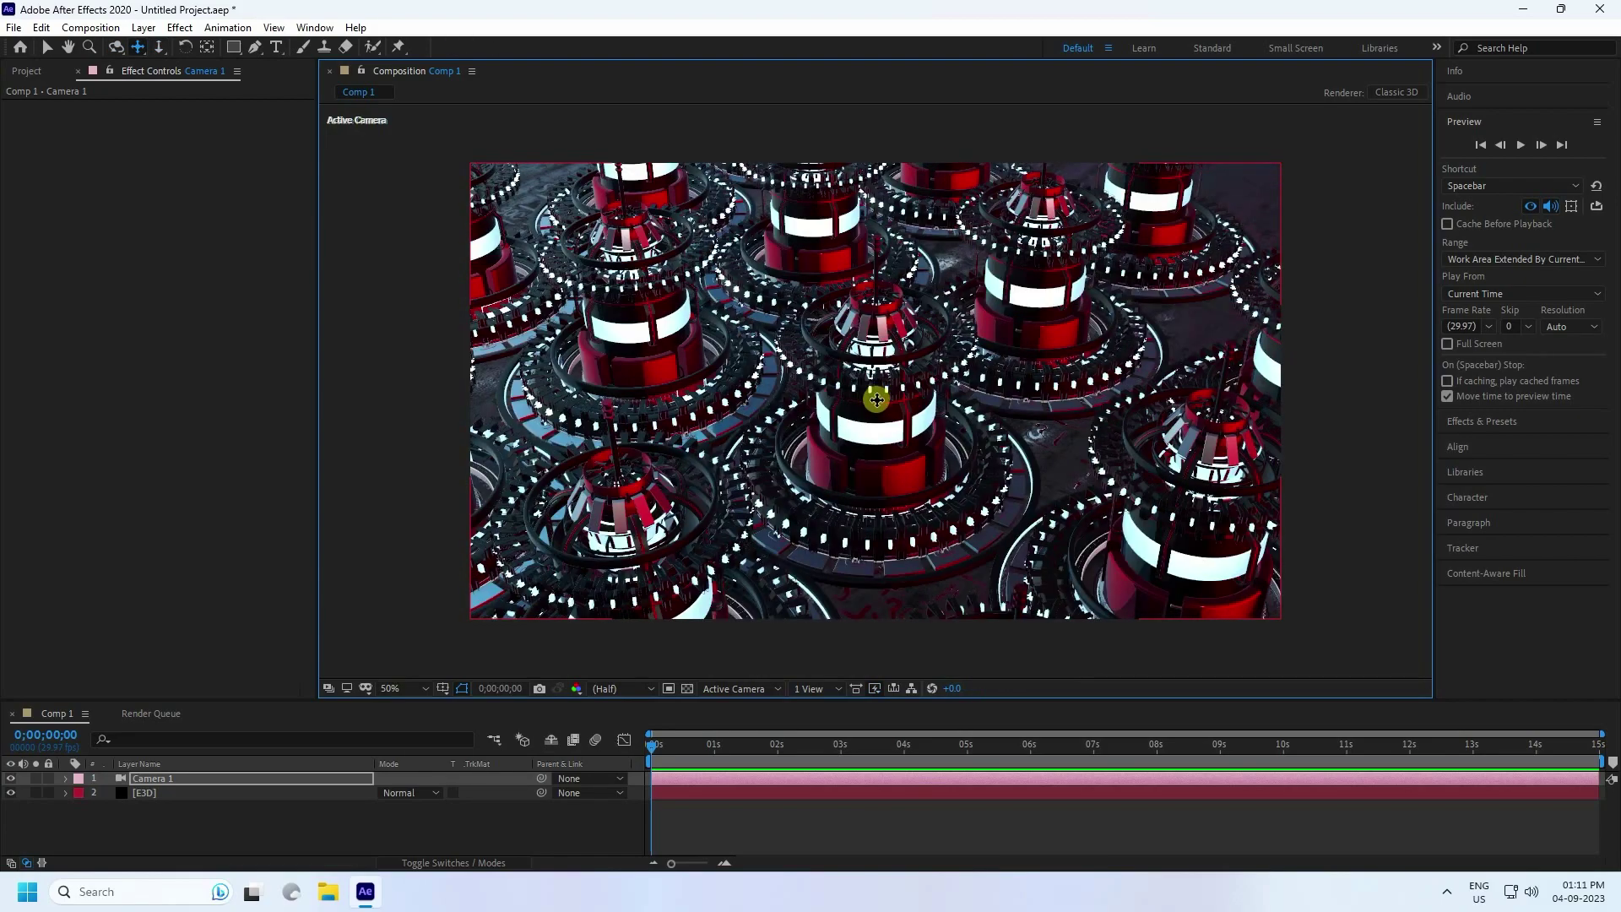
# Keyframe Camera 1's Position at 0s, then orbit it to a new view at 14;29.
pyautogui.click(171, 778)
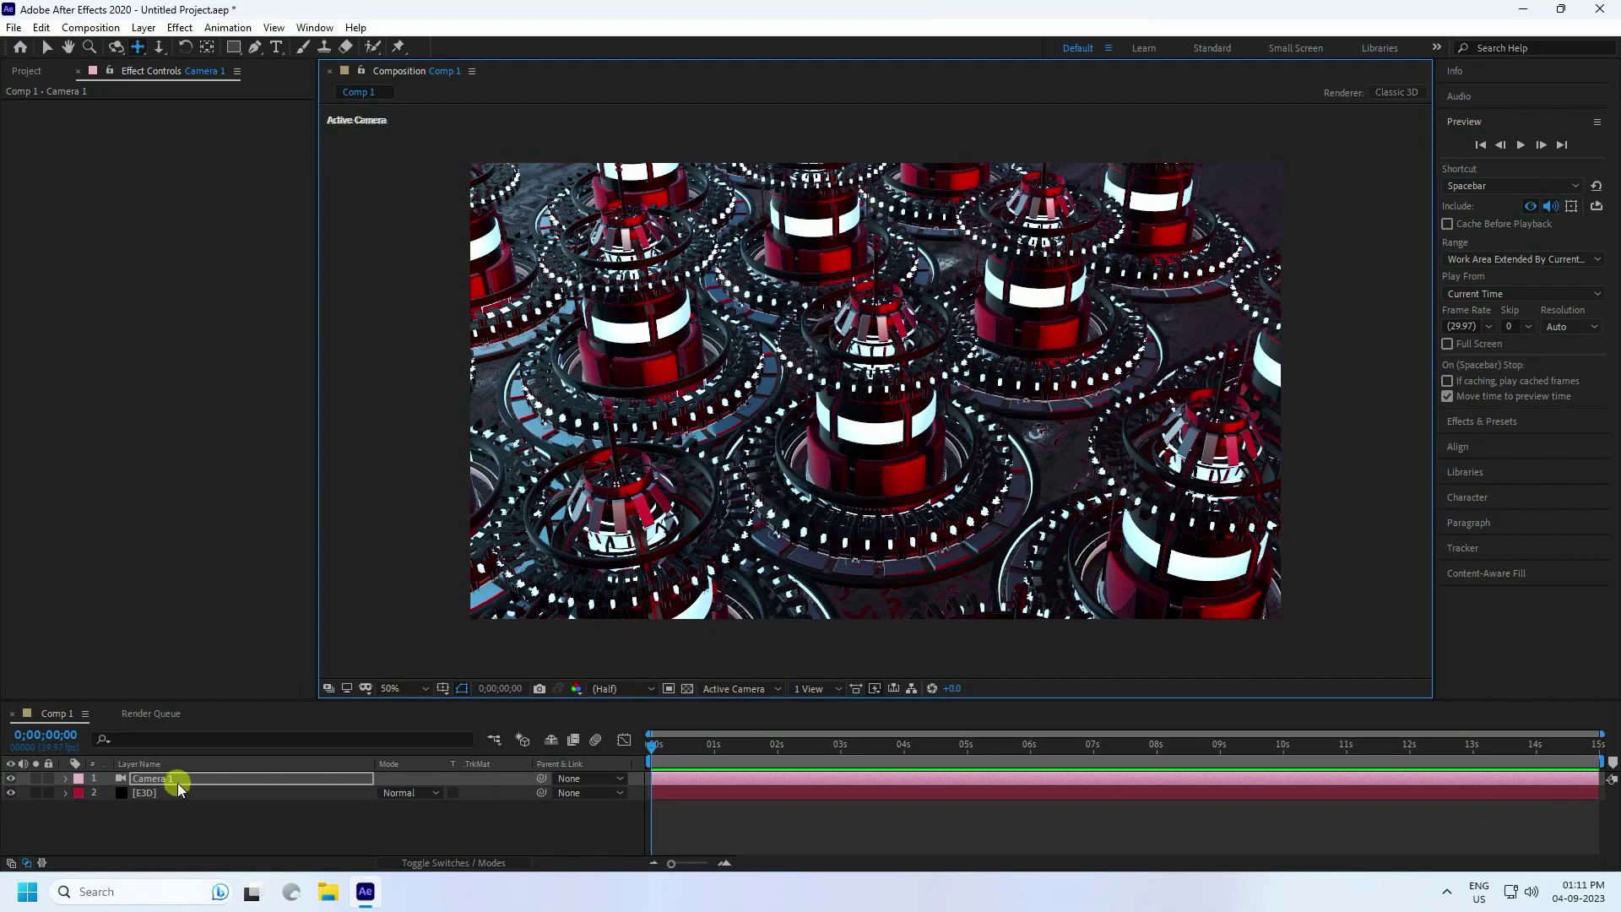
pyautogui.press('p')
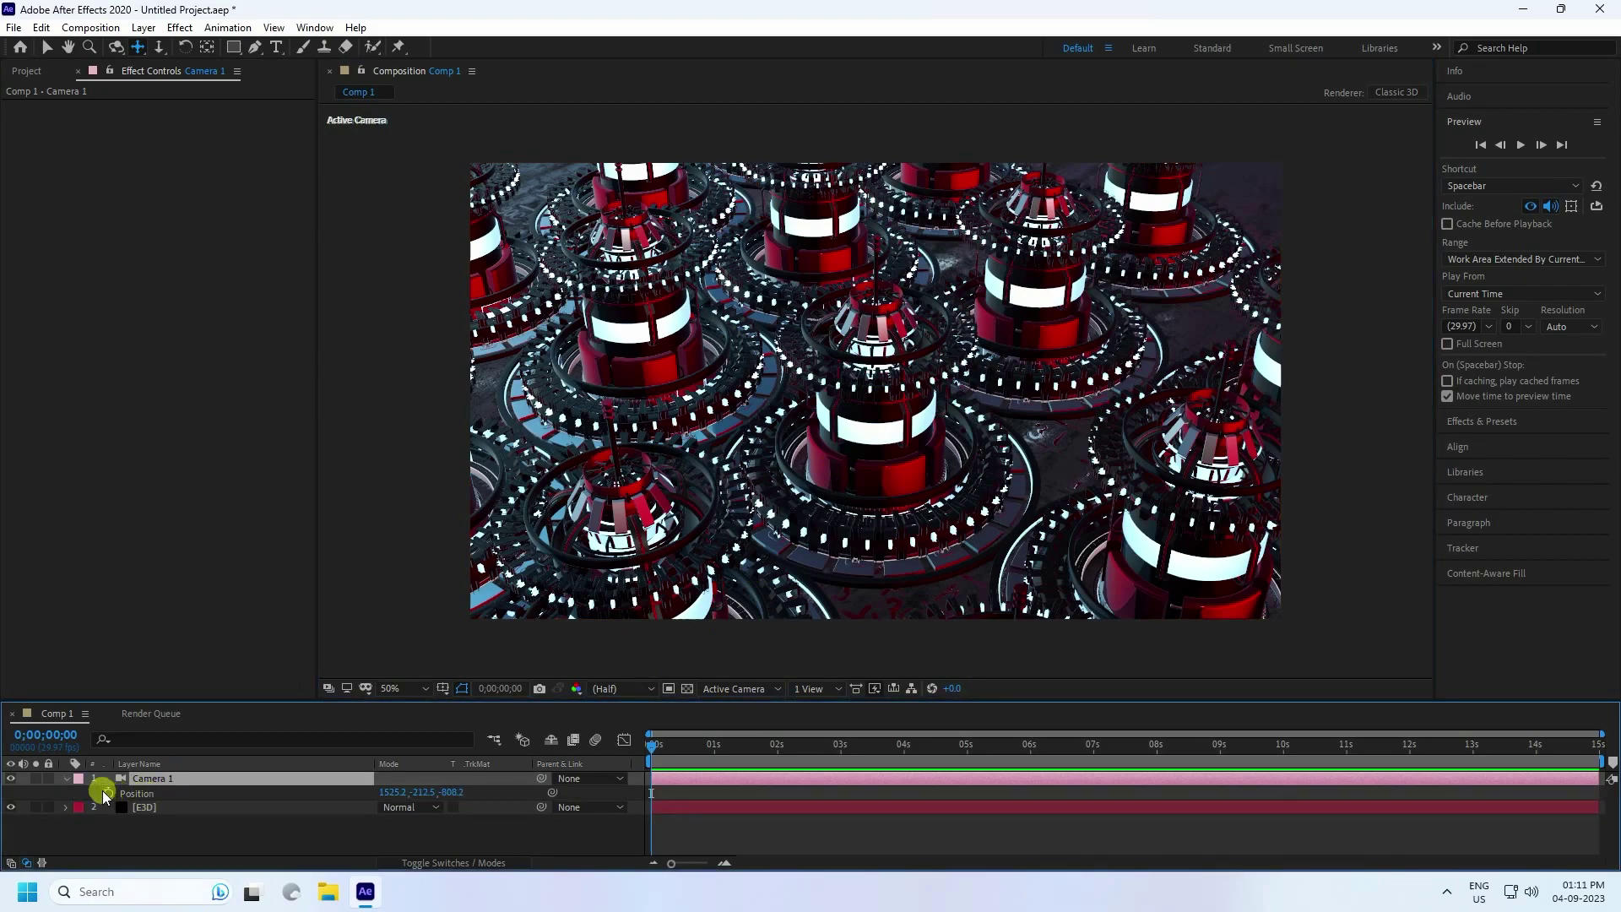
pyautogui.click(105, 794)
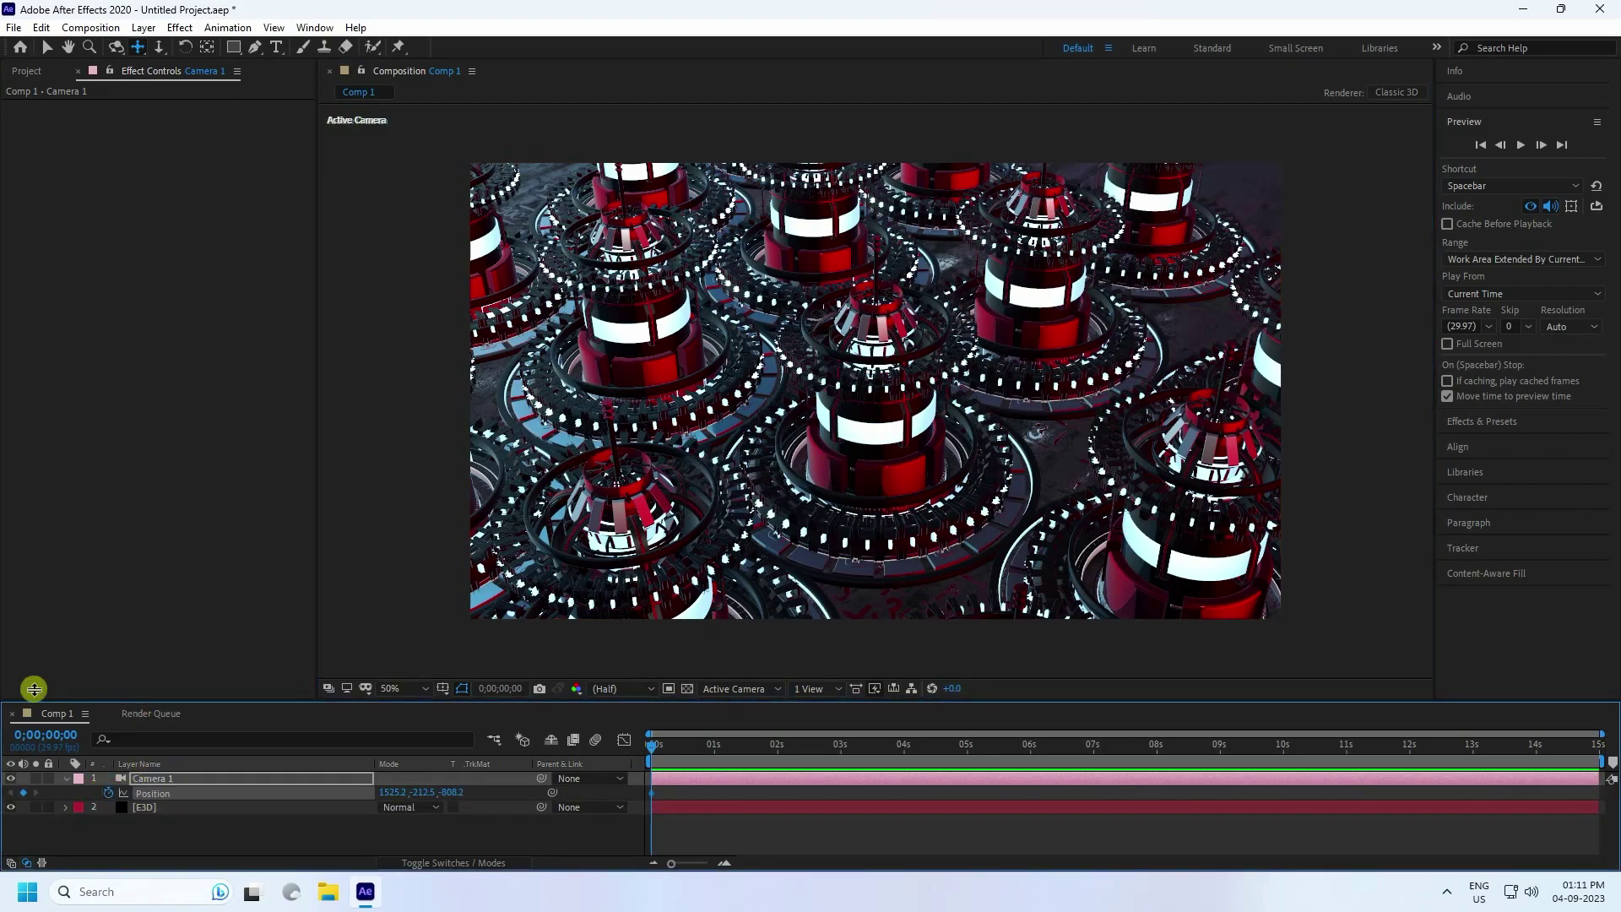
pyautogui.moveTo(651, 743); pyautogui.dragTo(684, 748)
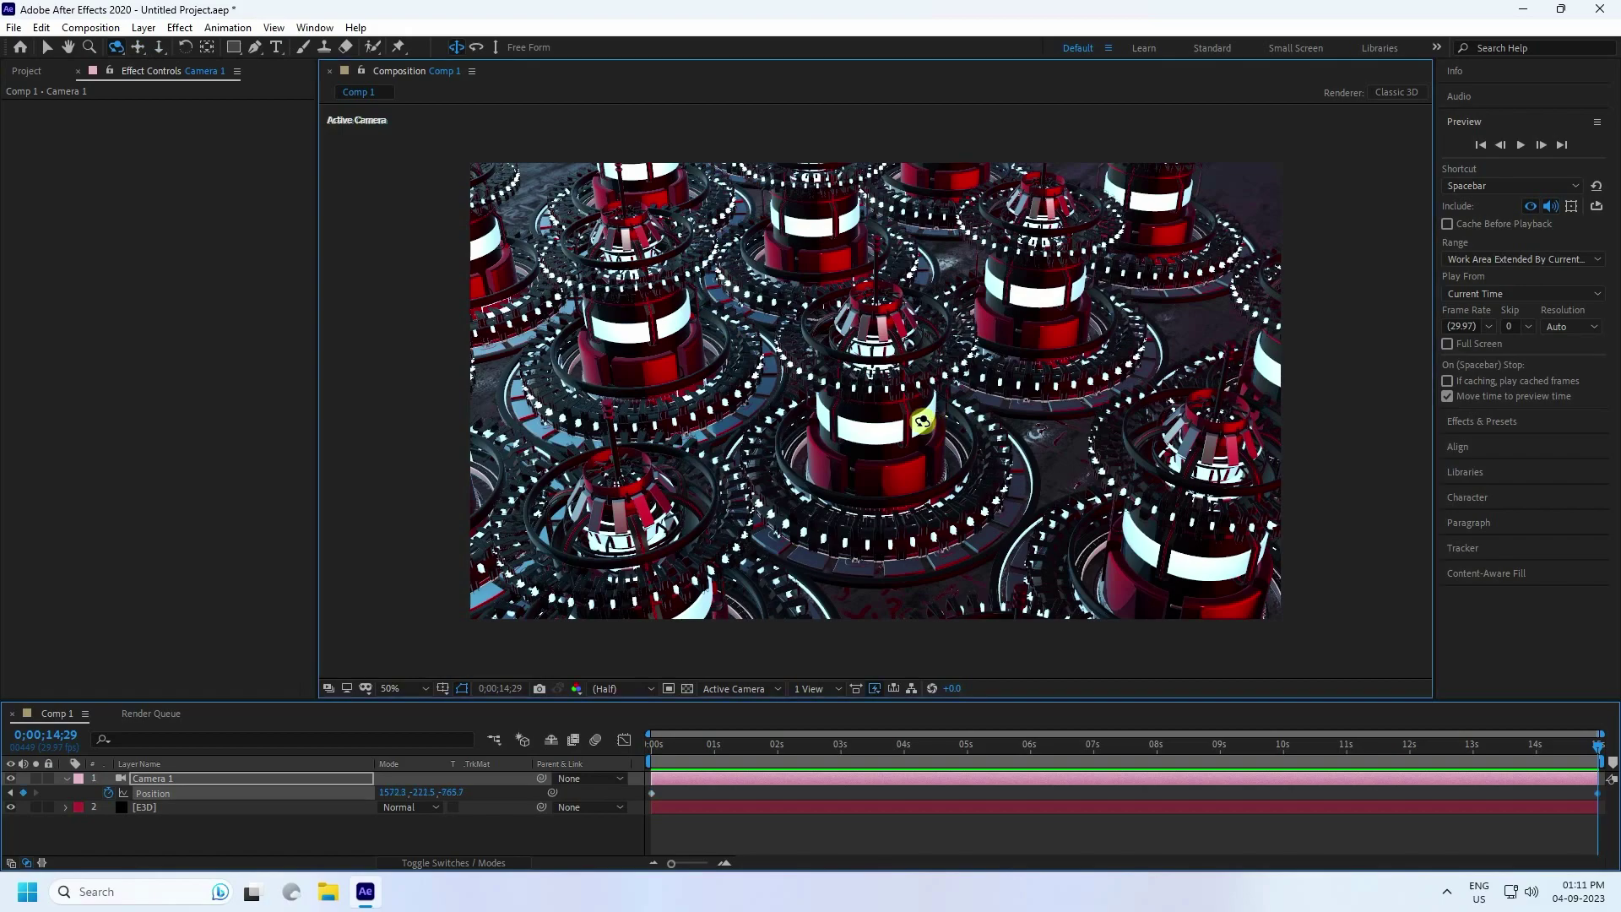
pyautogui.moveTo(912, 423); pyautogui.dragTo(838, 455)
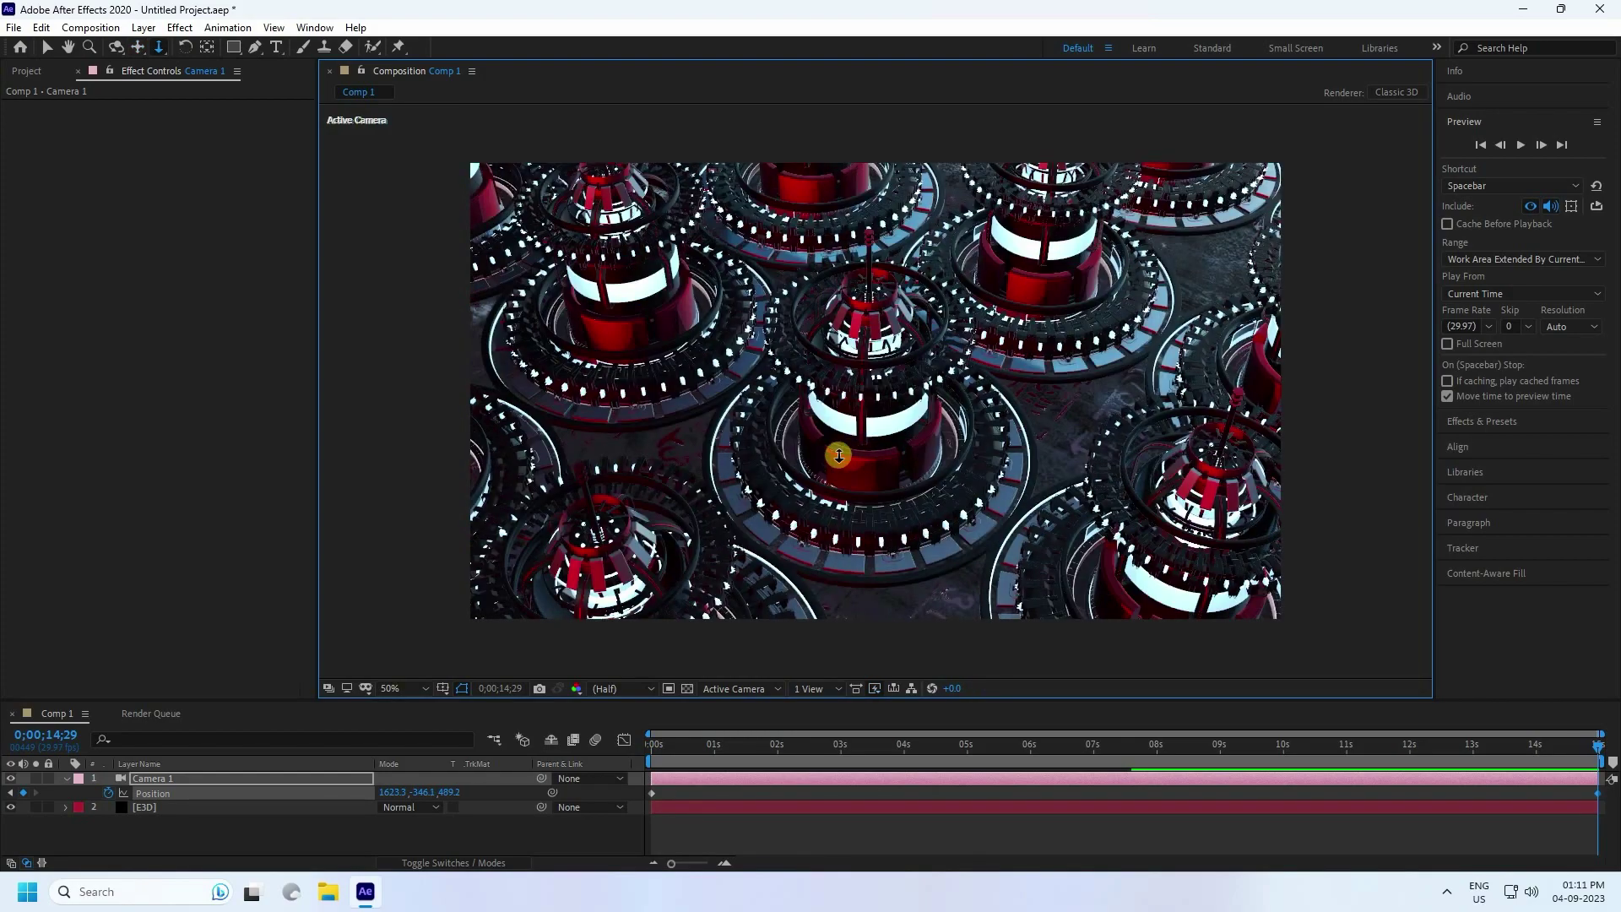
# Preview the camera move from frame 0 at Half resolution, then select the E3D layer.
pyautogui.moveTo(702, 751); pyautogui.dragTo(529, 748)
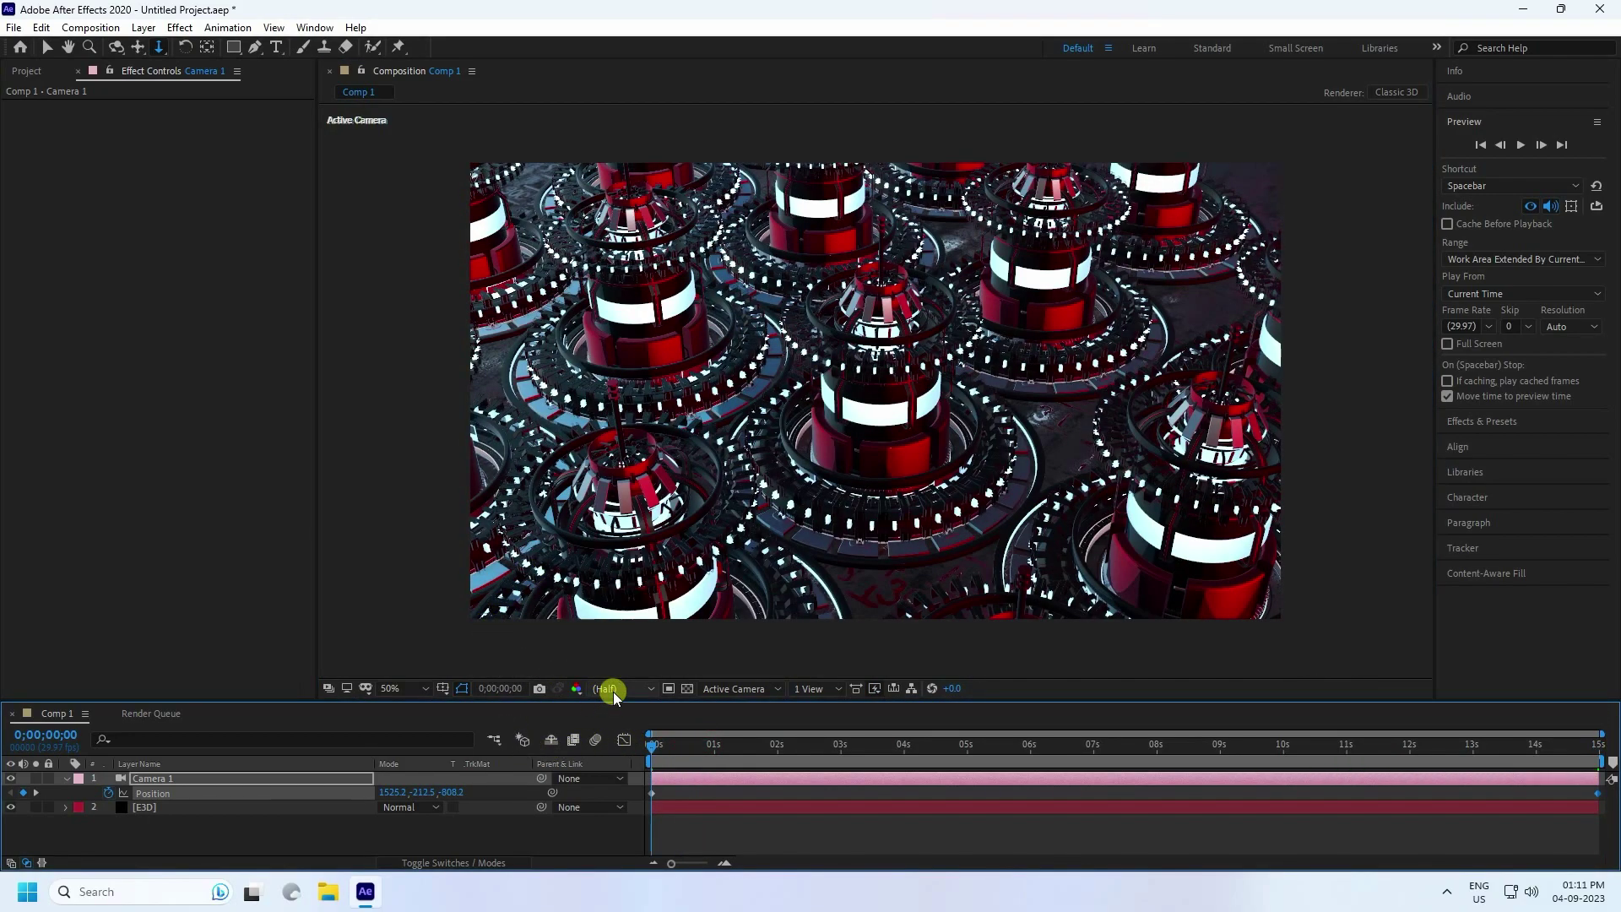
pyautogui.click(620, 691)
pyautogui.click(616, 706)
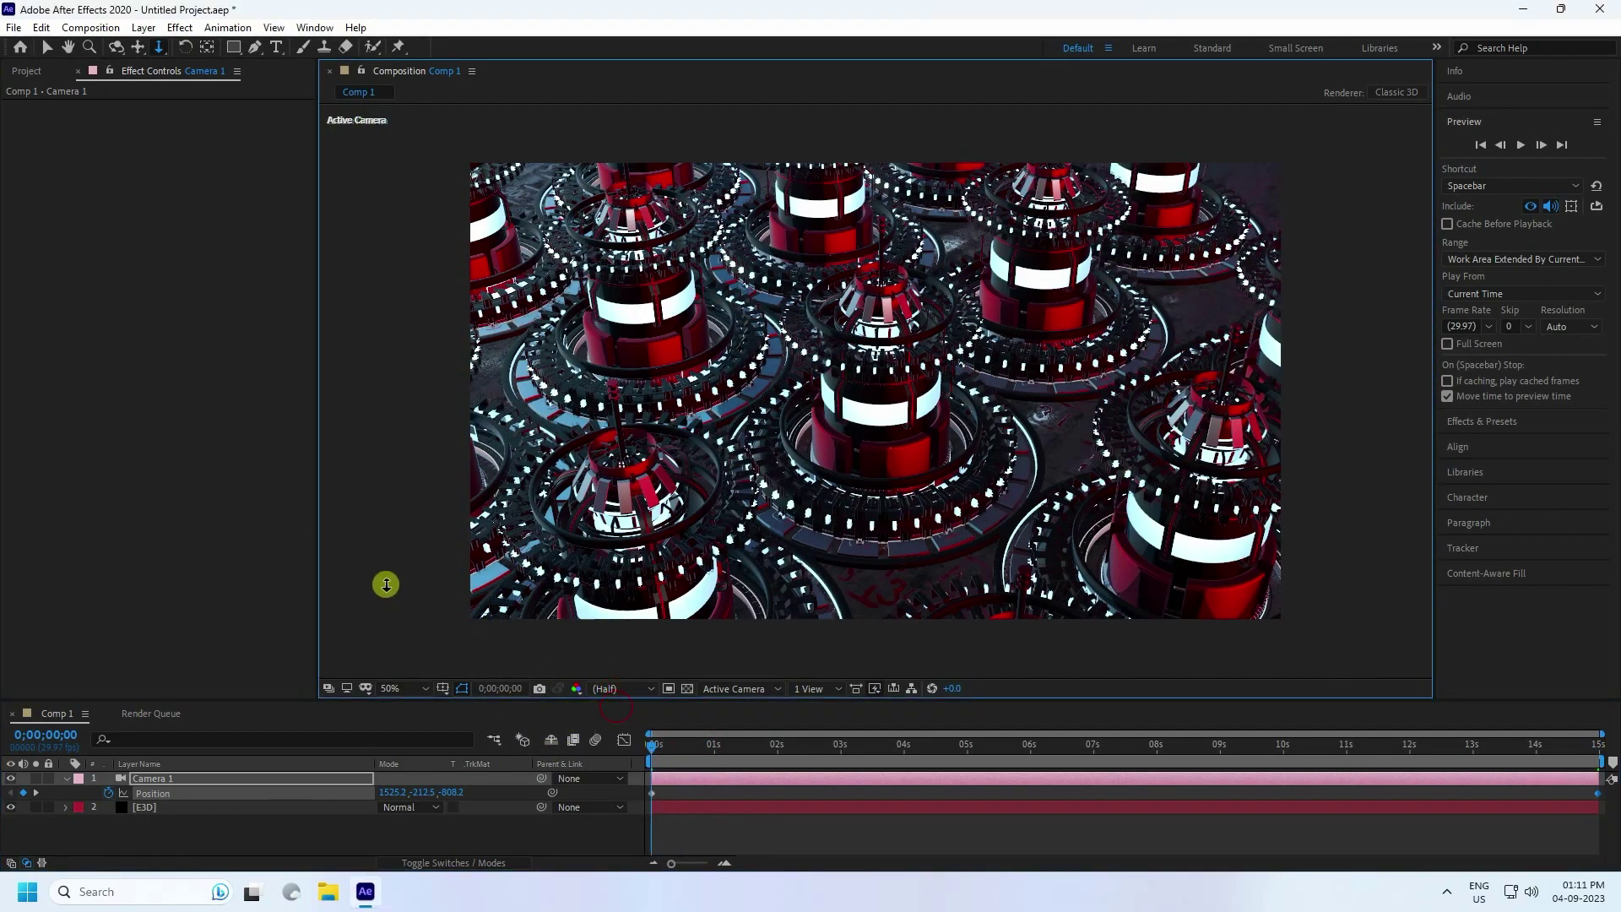
pyautogui.click(615, 687)
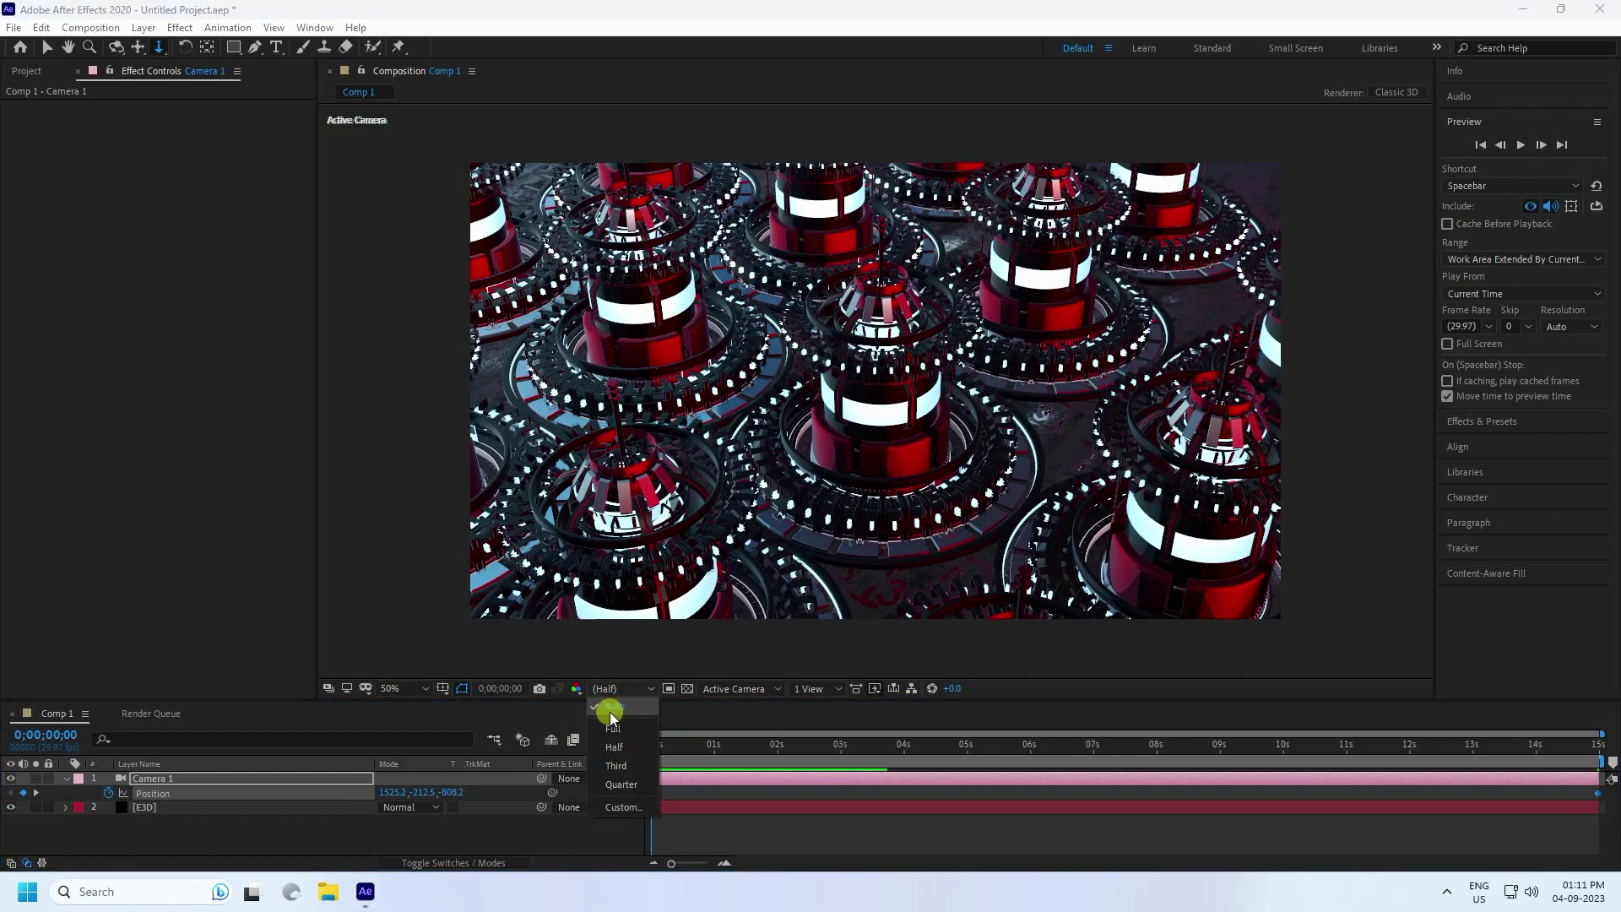
pyautogui.click(606, 709)
pyautogui.press('space')
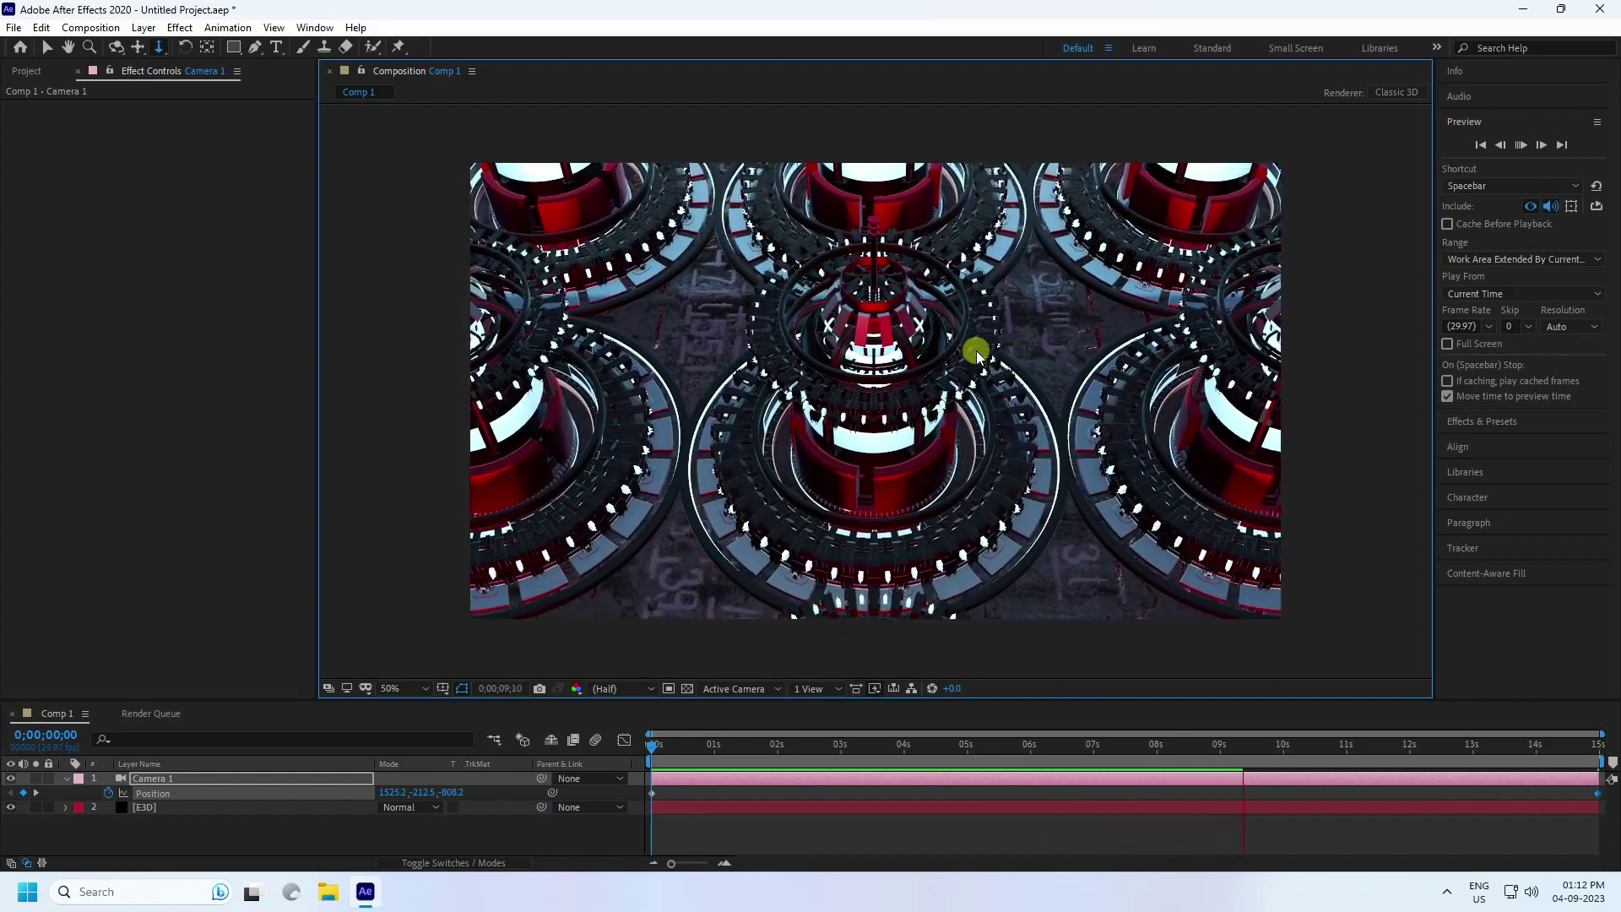
pyautogui.click(1270, 741)
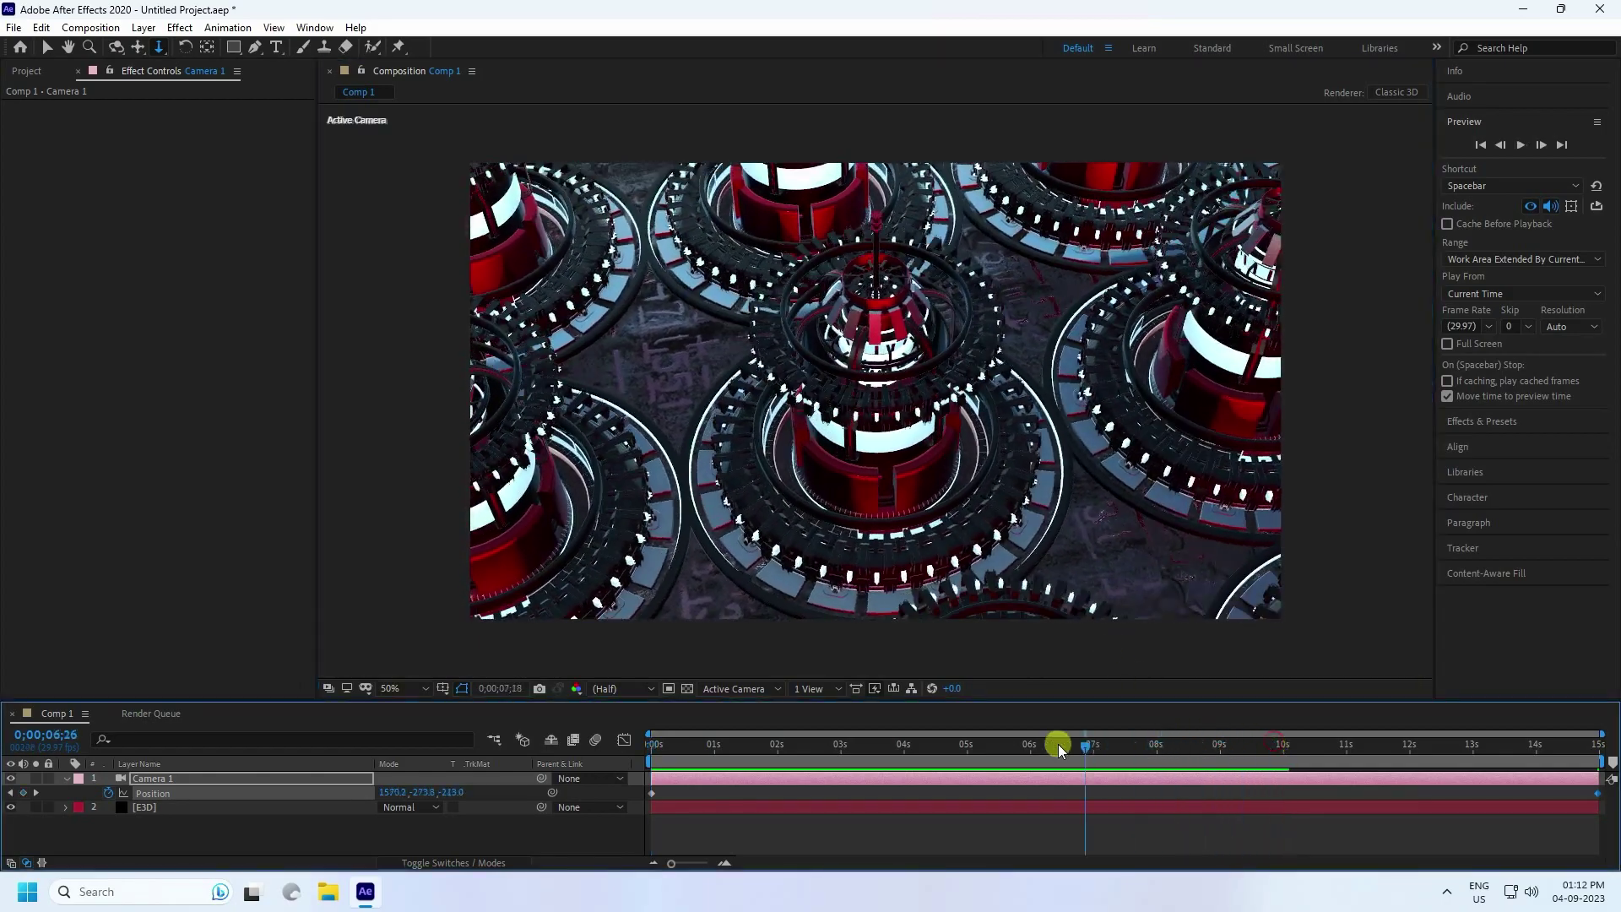
pyautogui.click(149, 792)
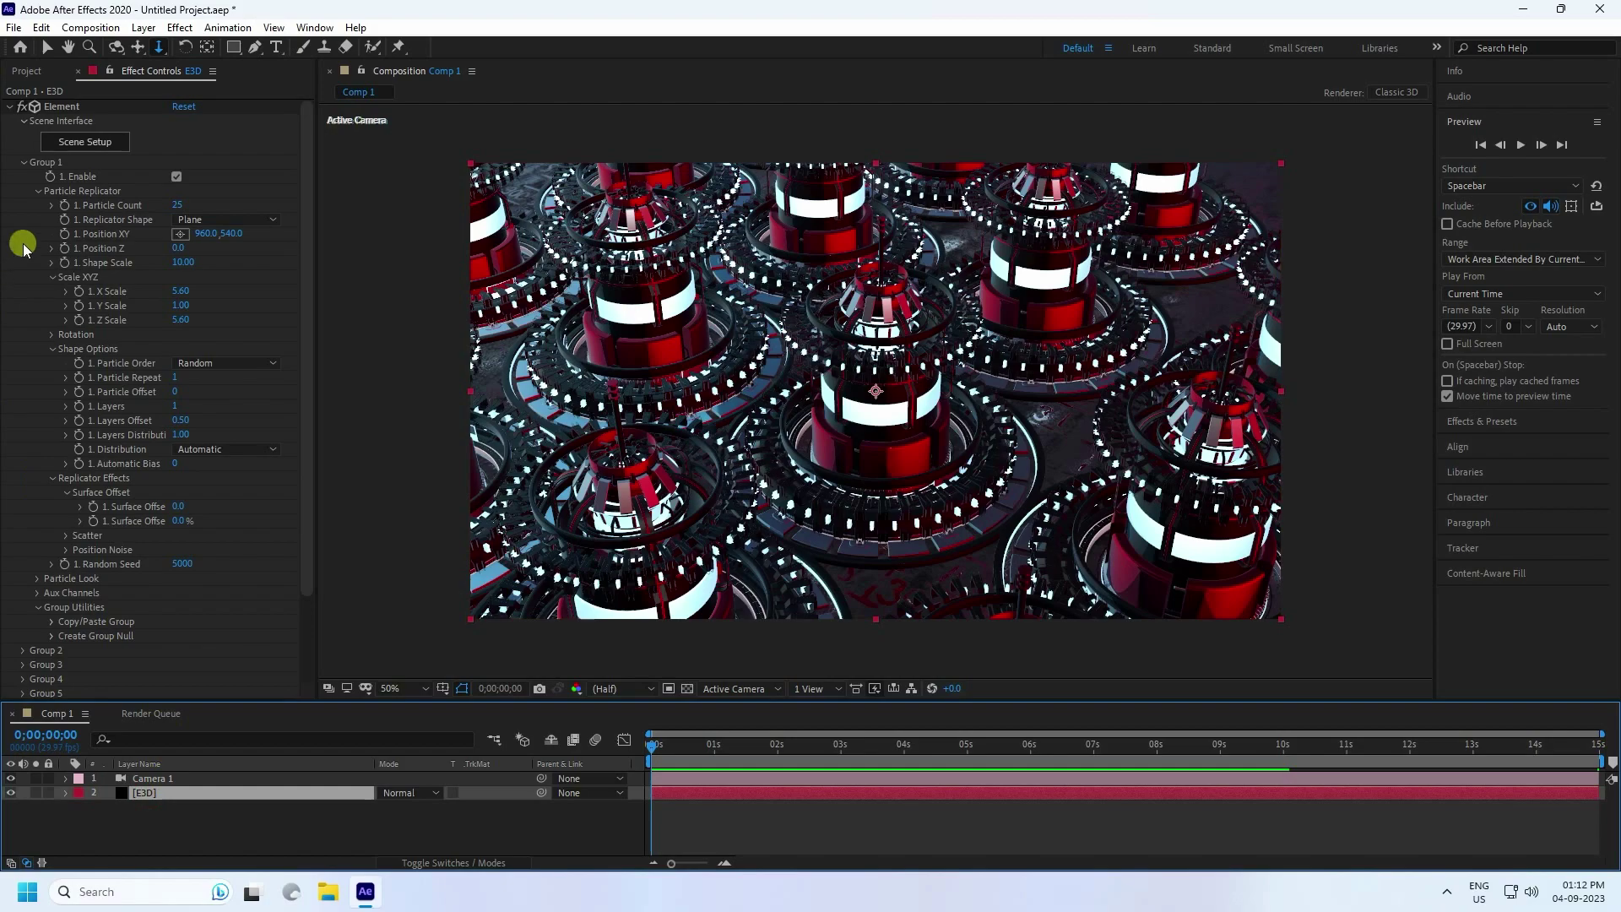
# Open Aux Channels > Channel 1 Rotation and set its second rotation value to 0.
pyautogui.click(38, 191)
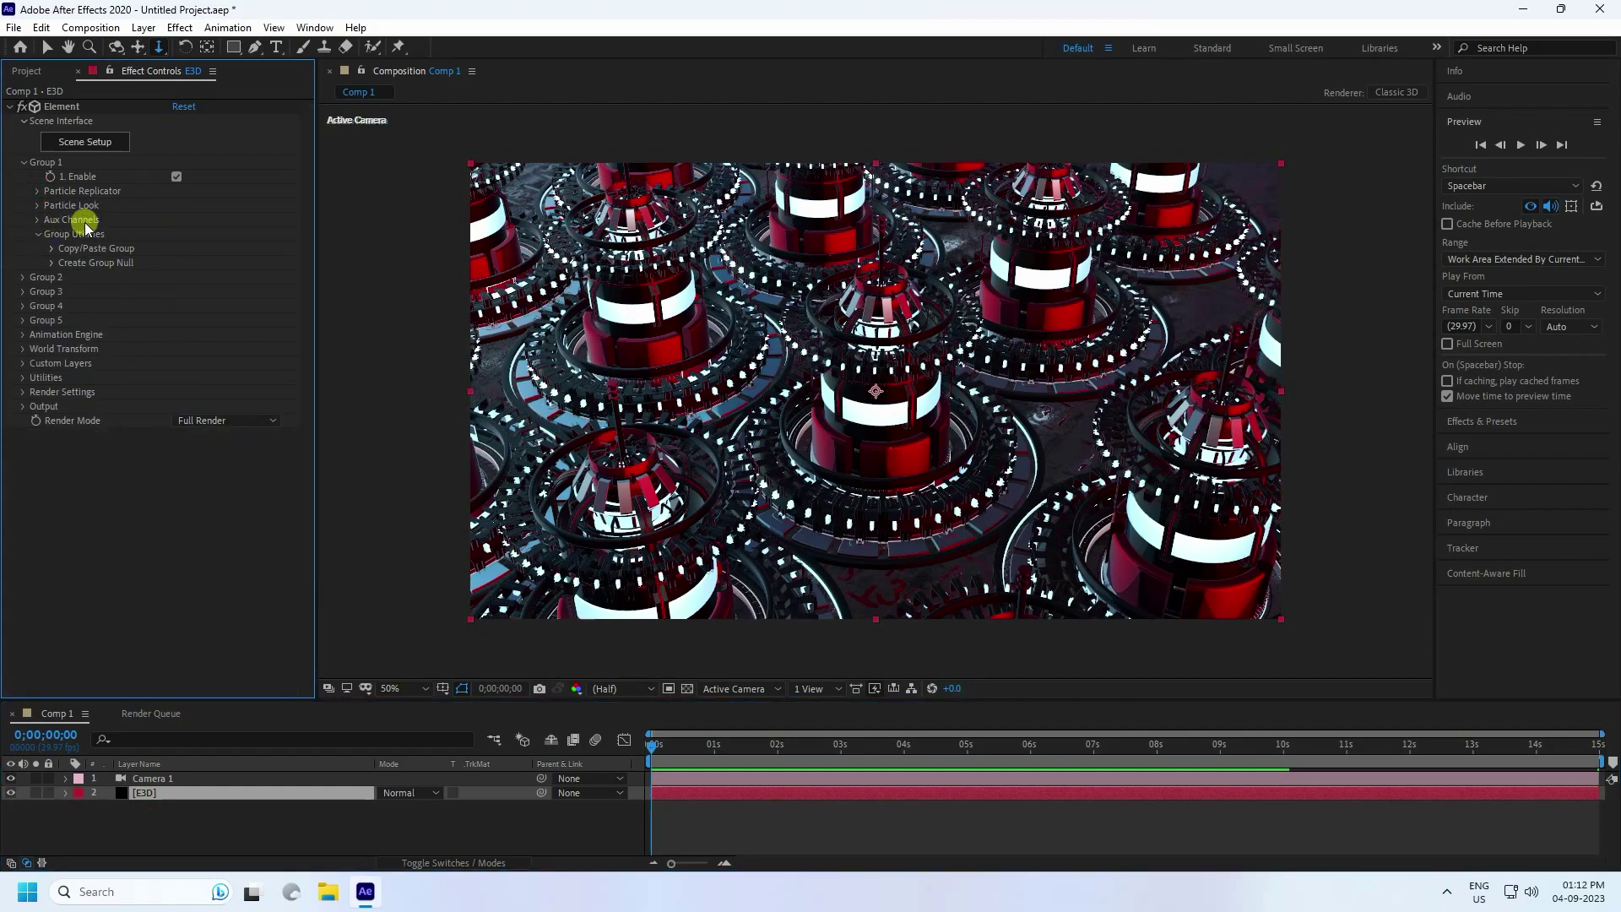
pyautogui.click(38, 234)
pyautogui.click(37, 220)
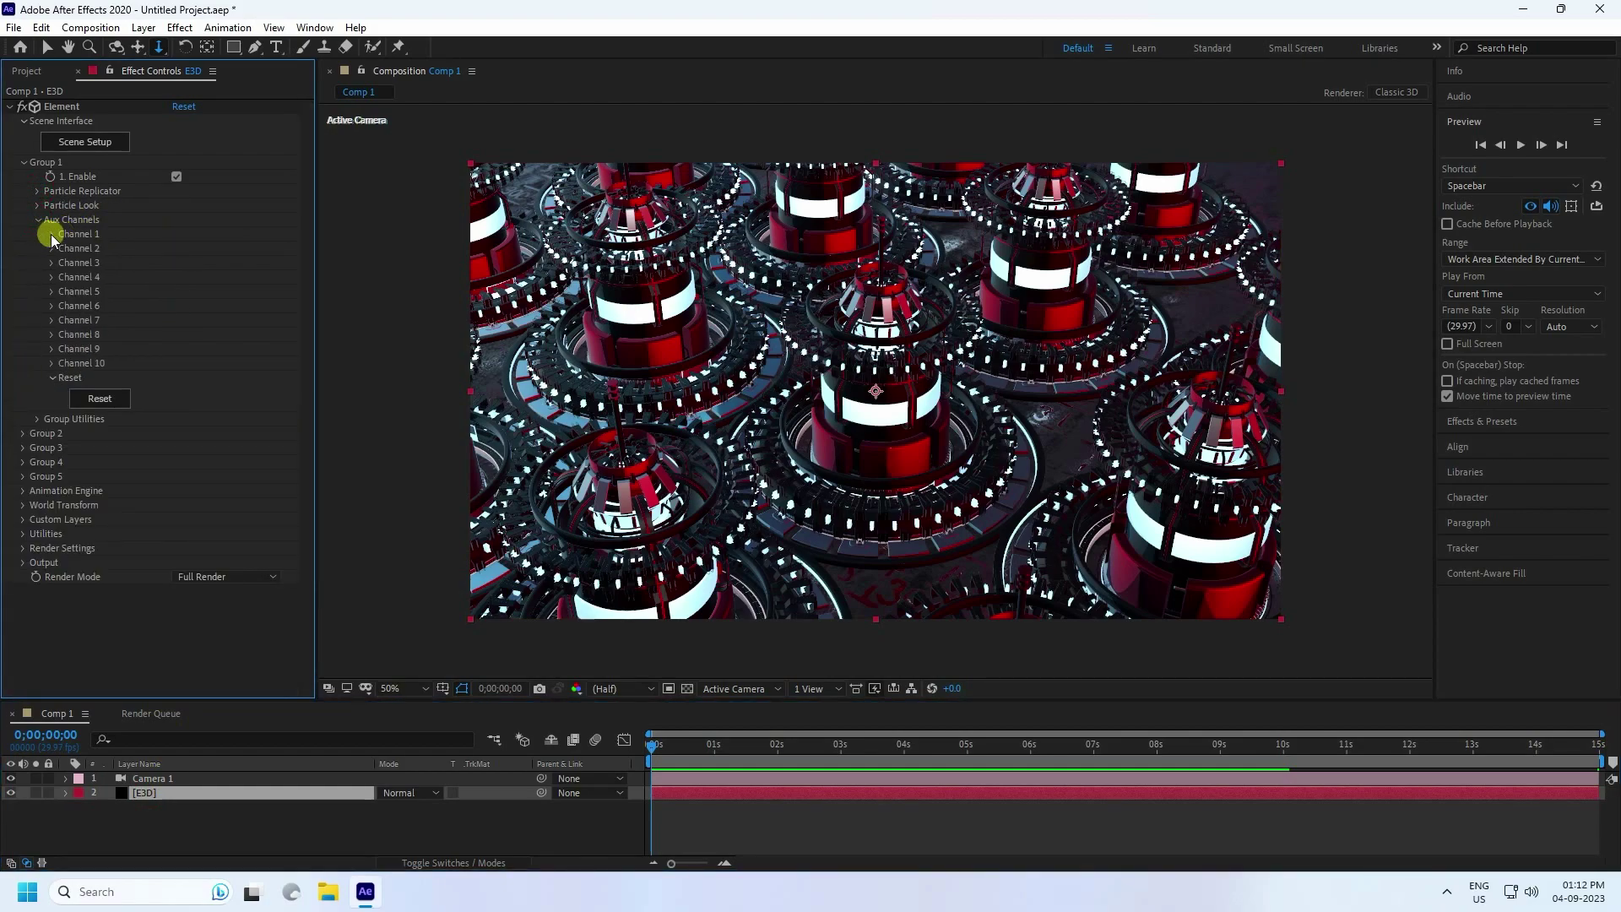
pyautogui.click(51, 235)
pyautogui.click(64, 319)
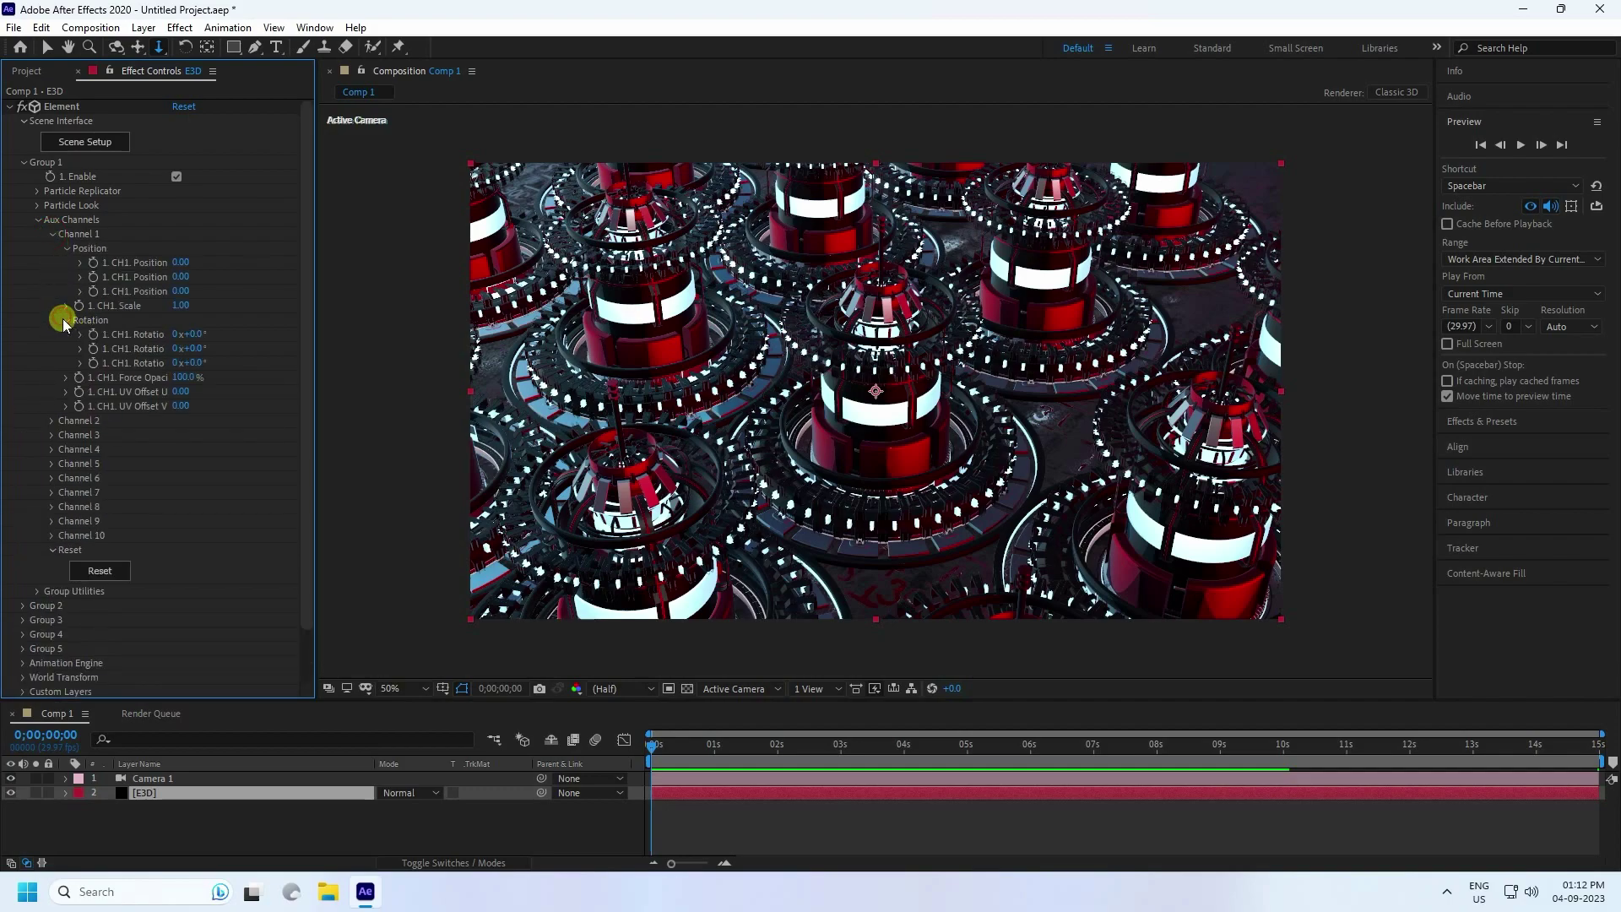
pyautogui.moveTo(200, 349)
pyautogui.mouseDown()
pyautogui.moveTo(264, 350)
pyautogui.moveTo(186, 355)
pyautogui.moveTo(202, 365)
pyautogui.mouseUp()
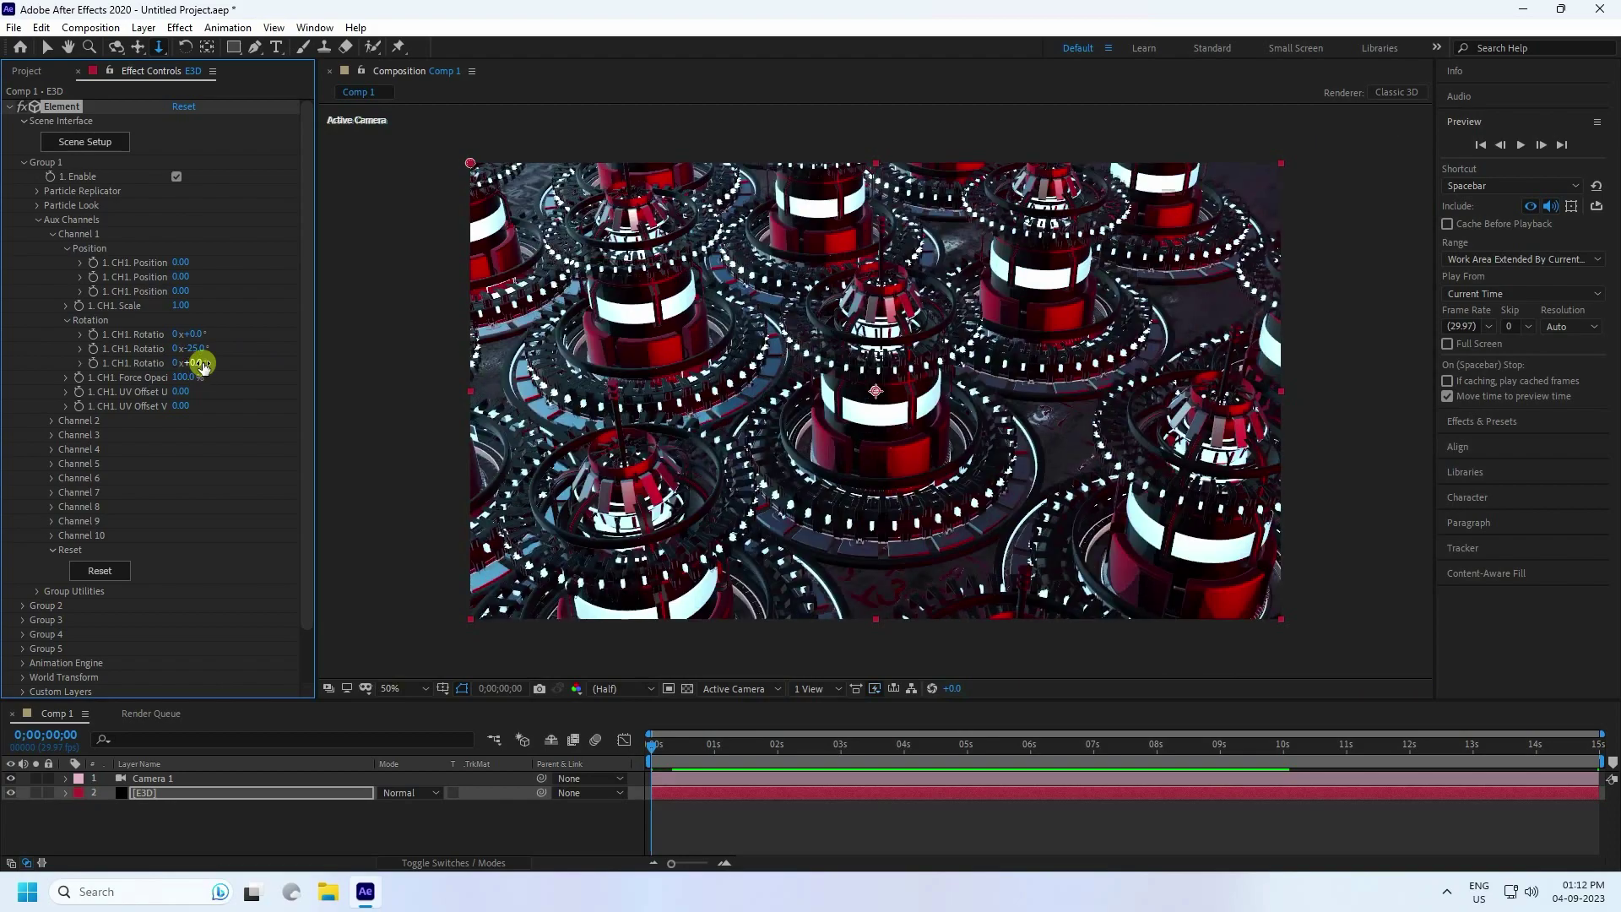
pyautogui.click(216, 362)
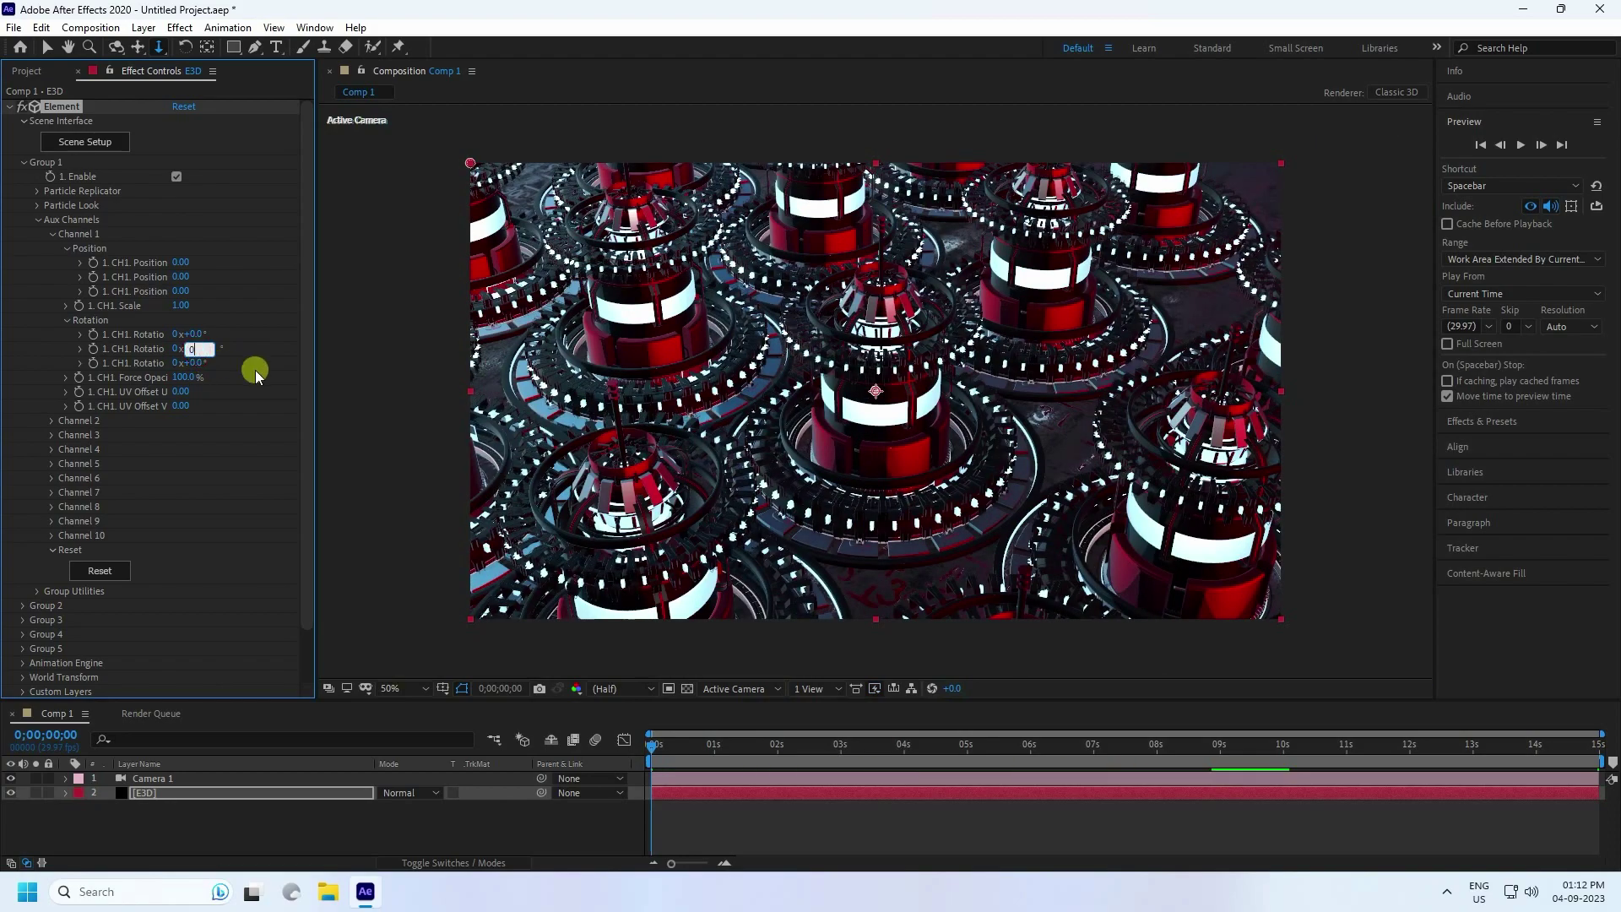
pyautogui.write('0')
pyautogui.press('Return')
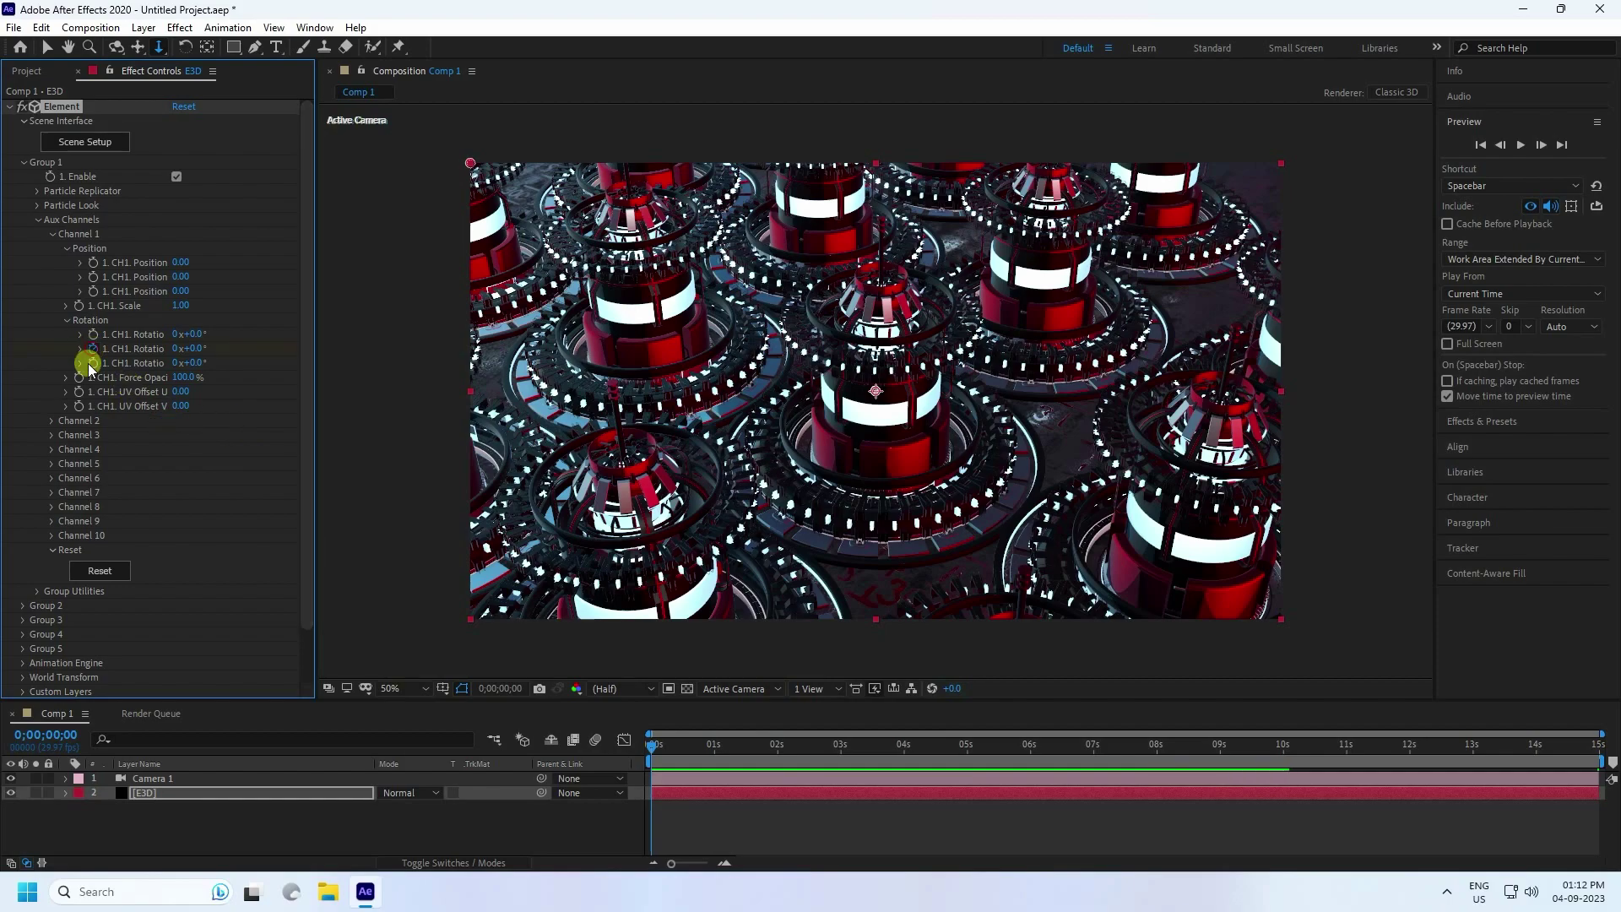
# Check the Channel 1 rotation at the last frame and play the animation from the start.
pyautogui.moveTo(657, 746); pyautogui.dragTo(1612, 745)
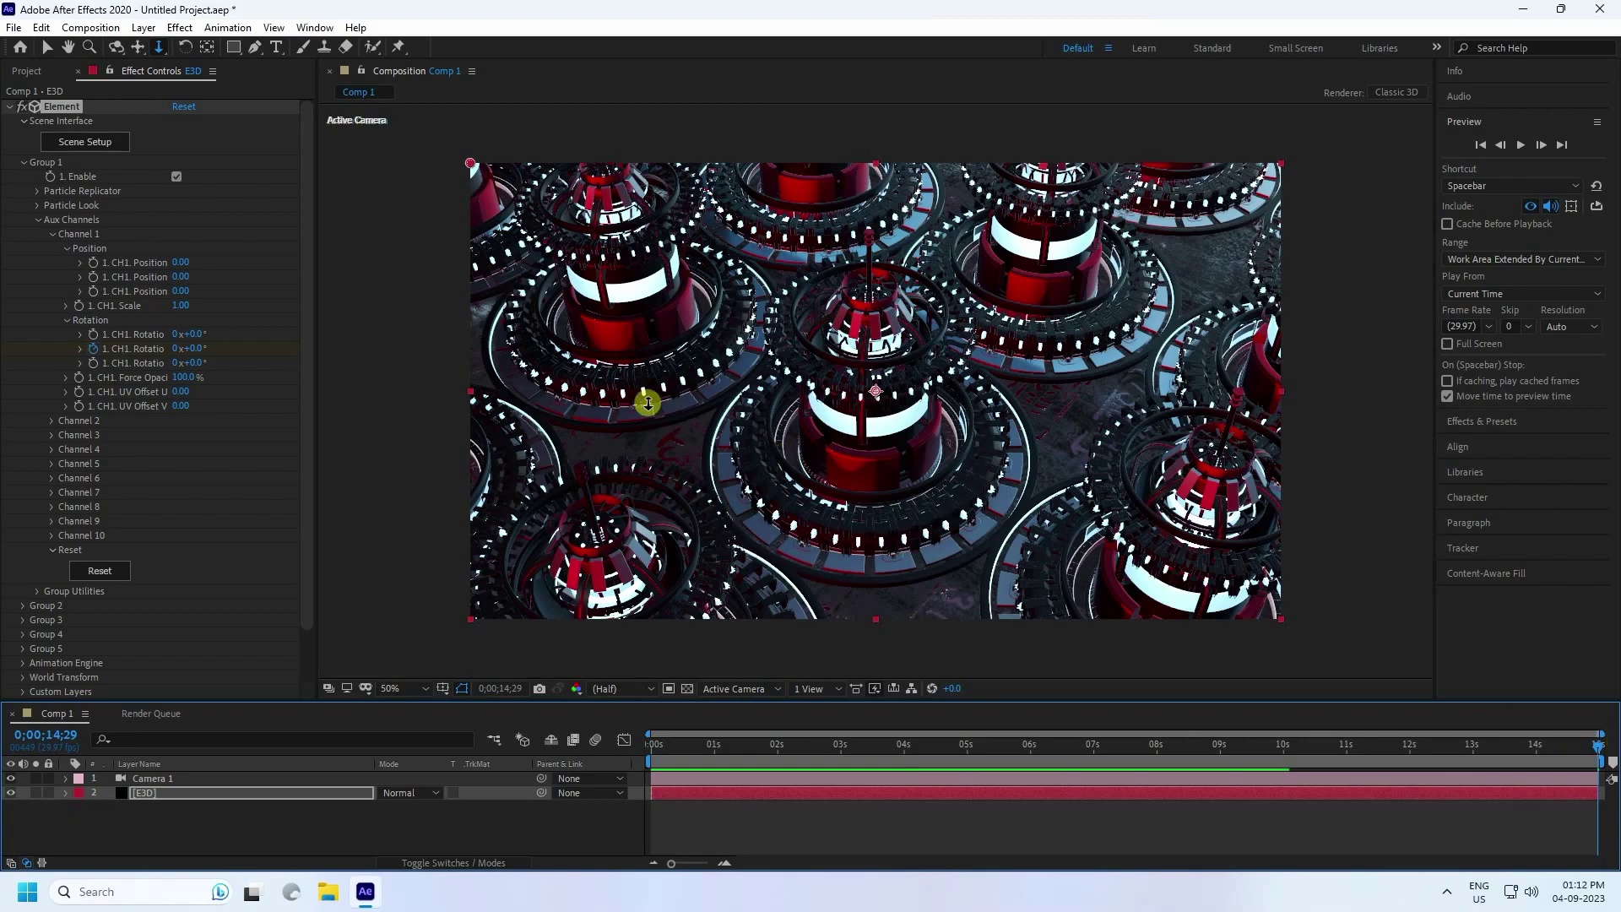
pyautogui.click(177, 349)
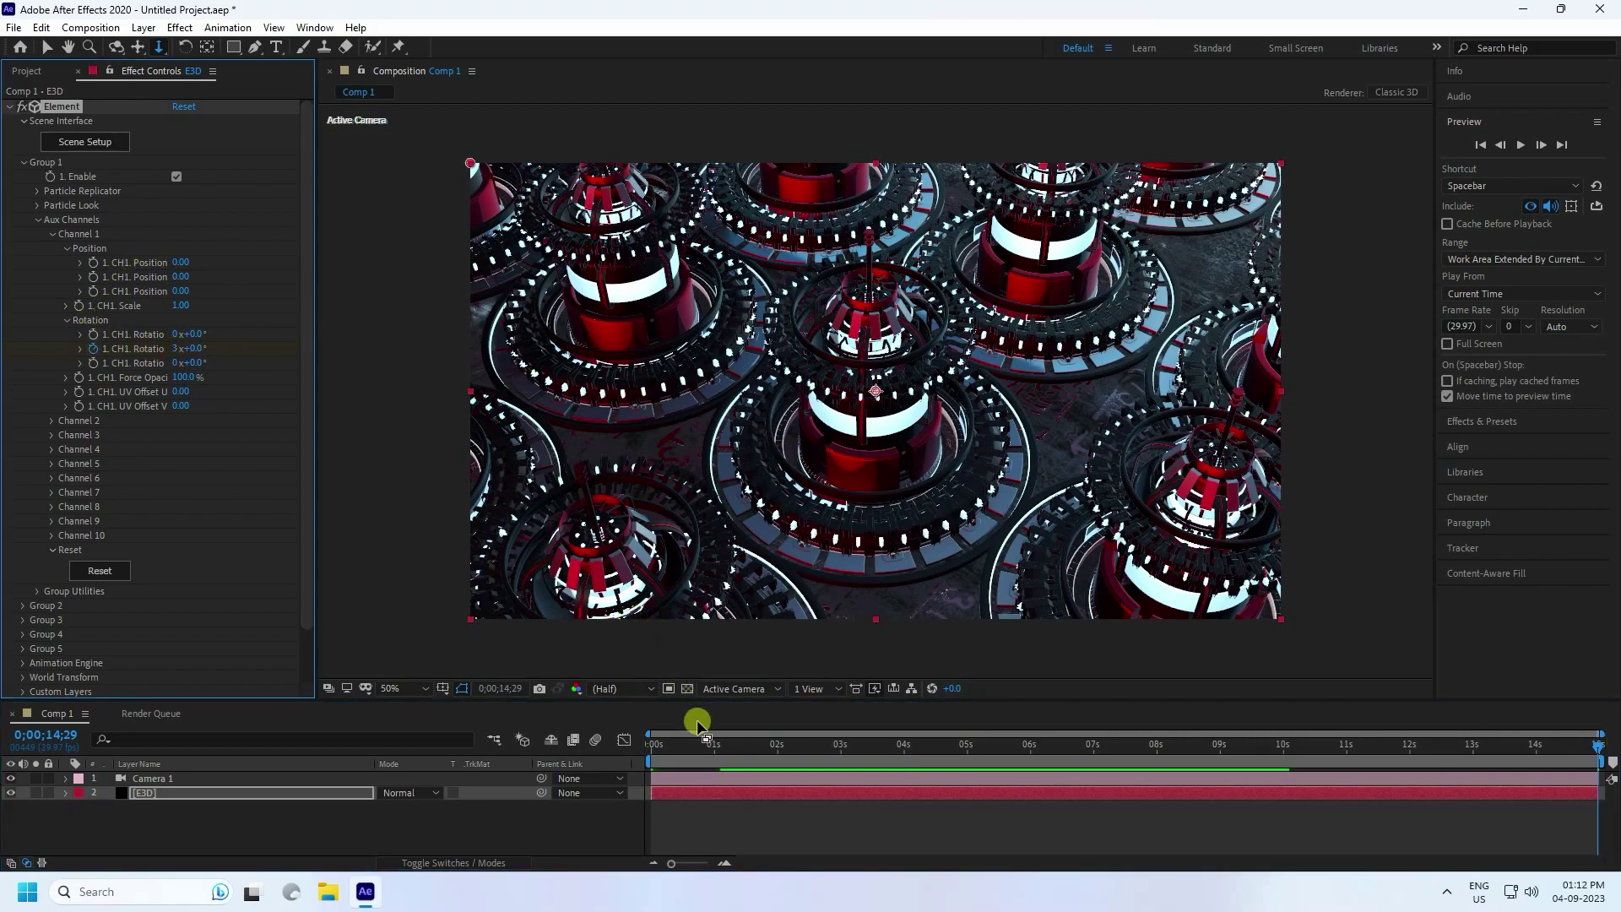
pyautogui.moveTo(677, 740); pyautogui.dragTo(479, 741)
pyautogui.press('space')
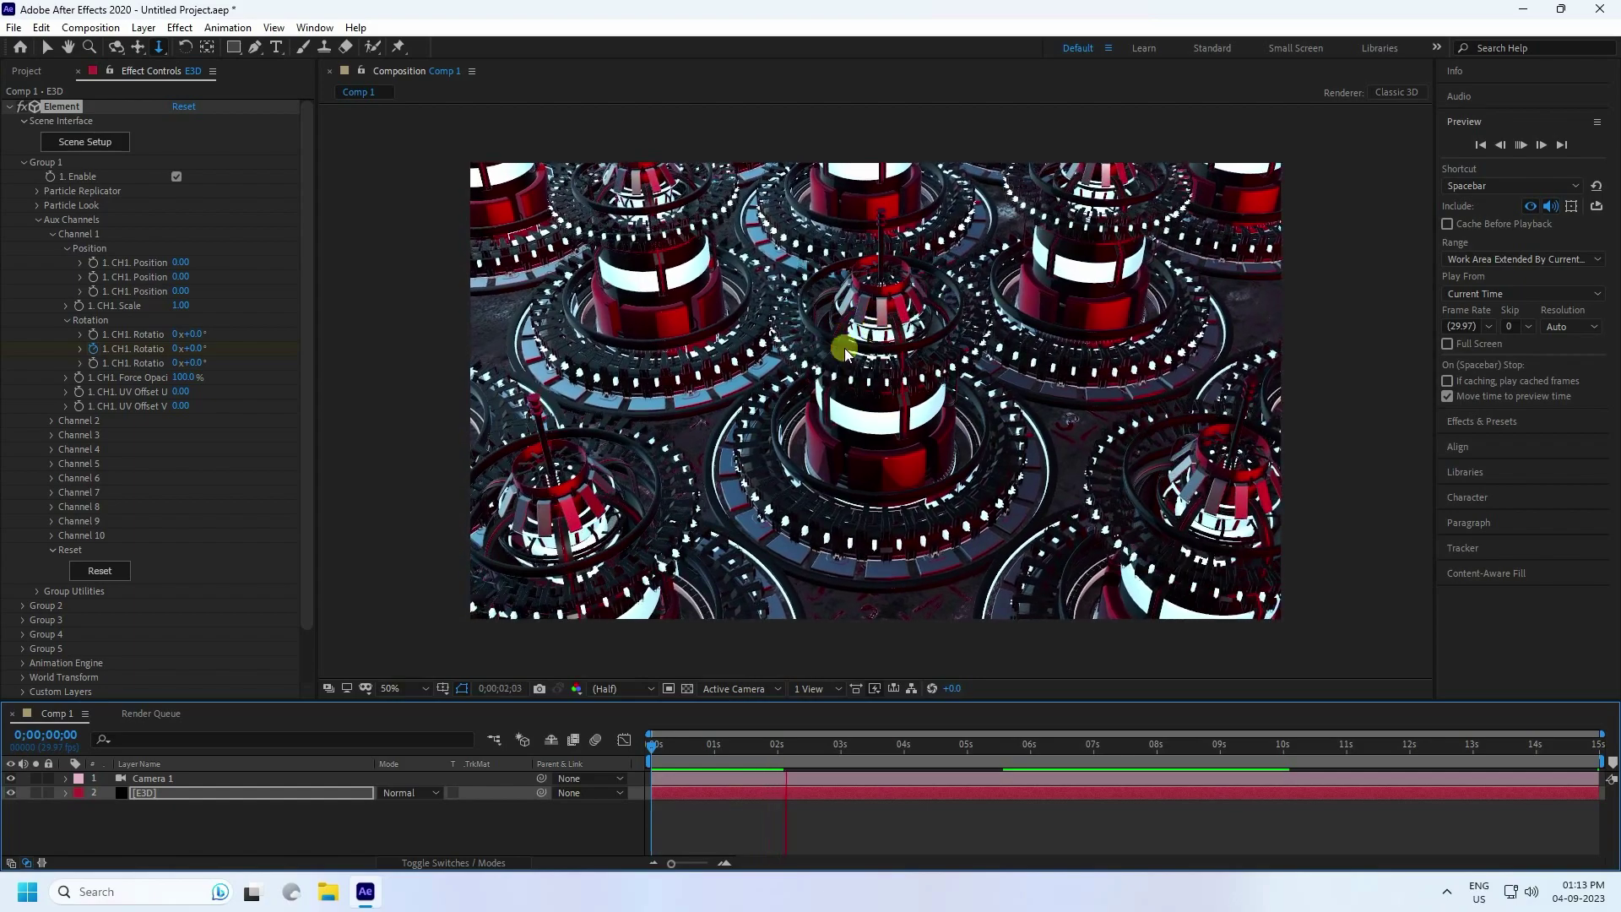
pyautogui.press('space')
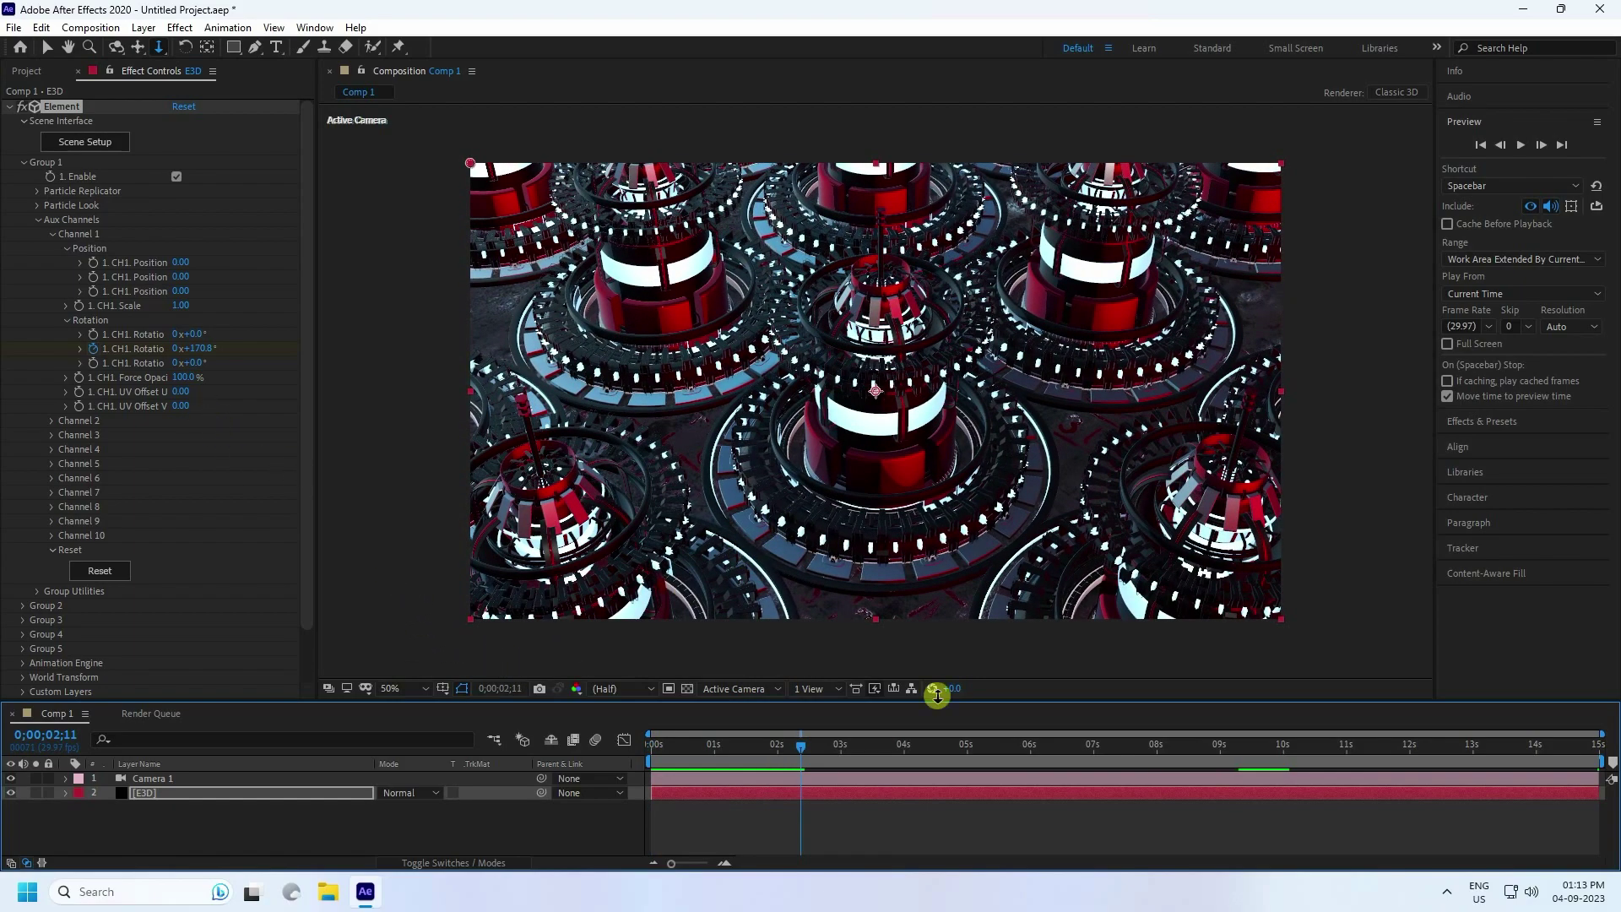
# Set the rotation to 4 full revolutions at the comp's last frame and preview the spin.
pyautogui.press('End')
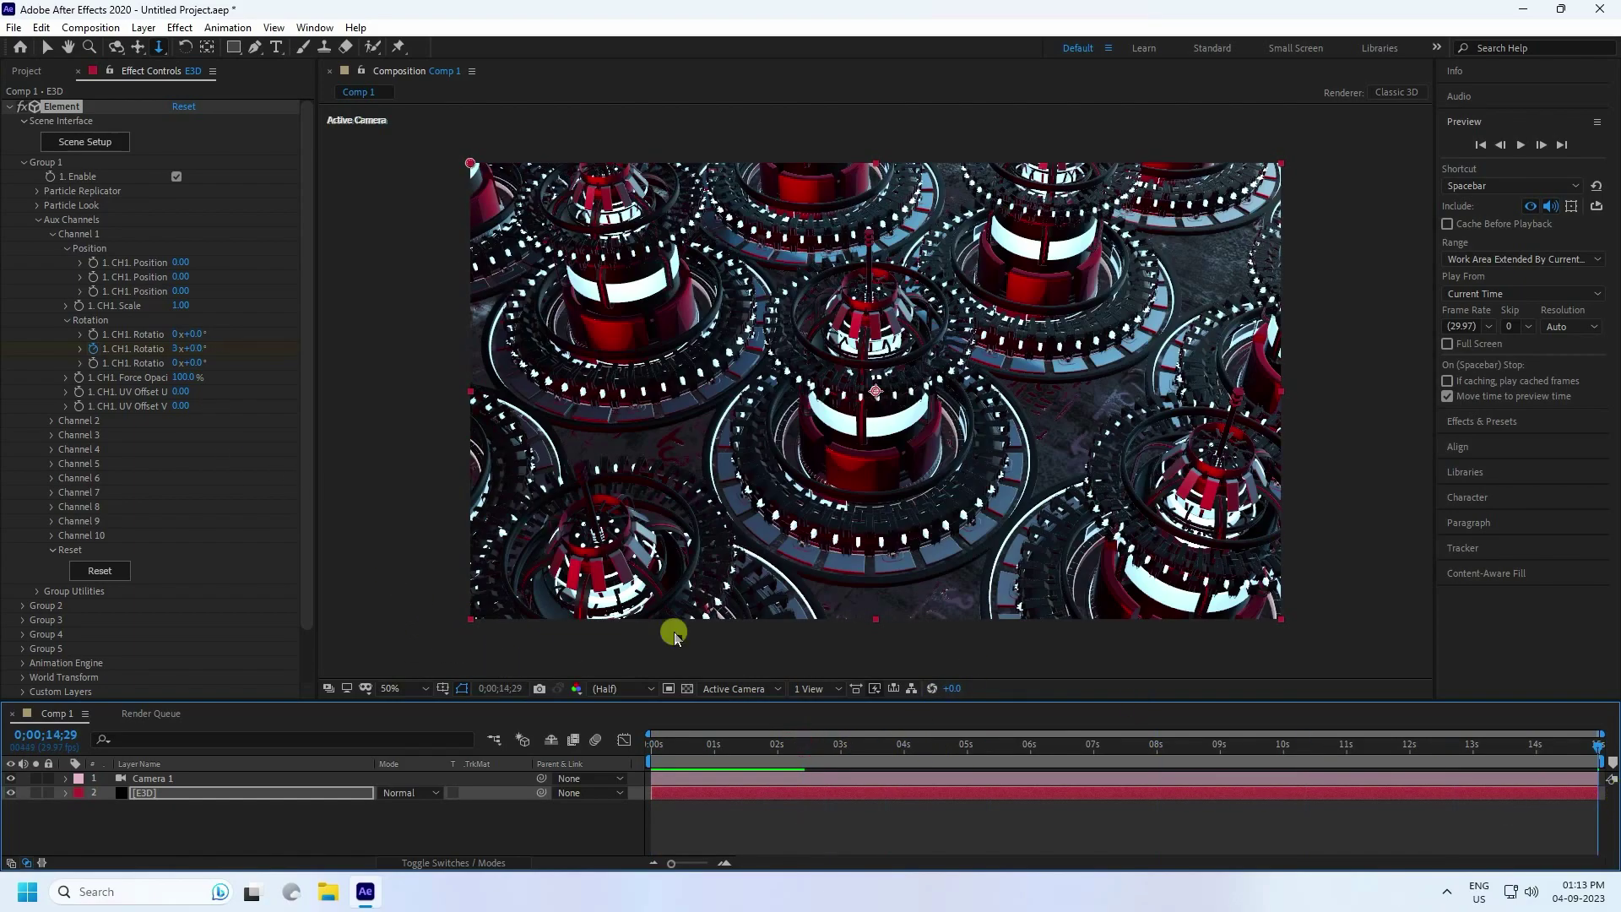
pyautogui.click(173, 349)
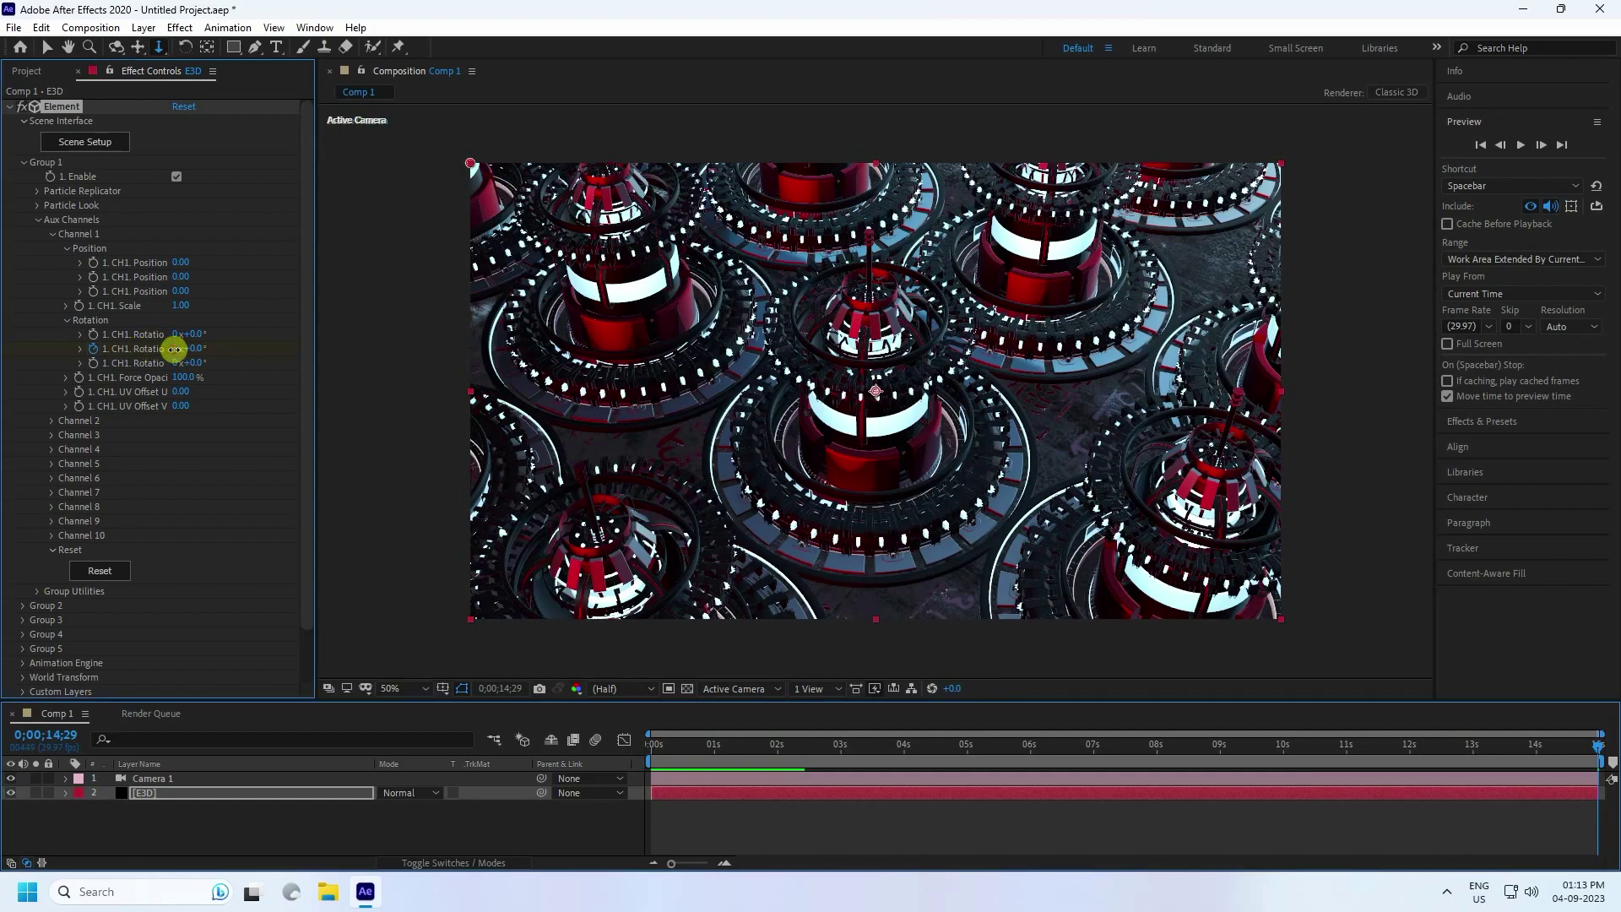
pyautogui.write('4')
pyautogui.press('Return')
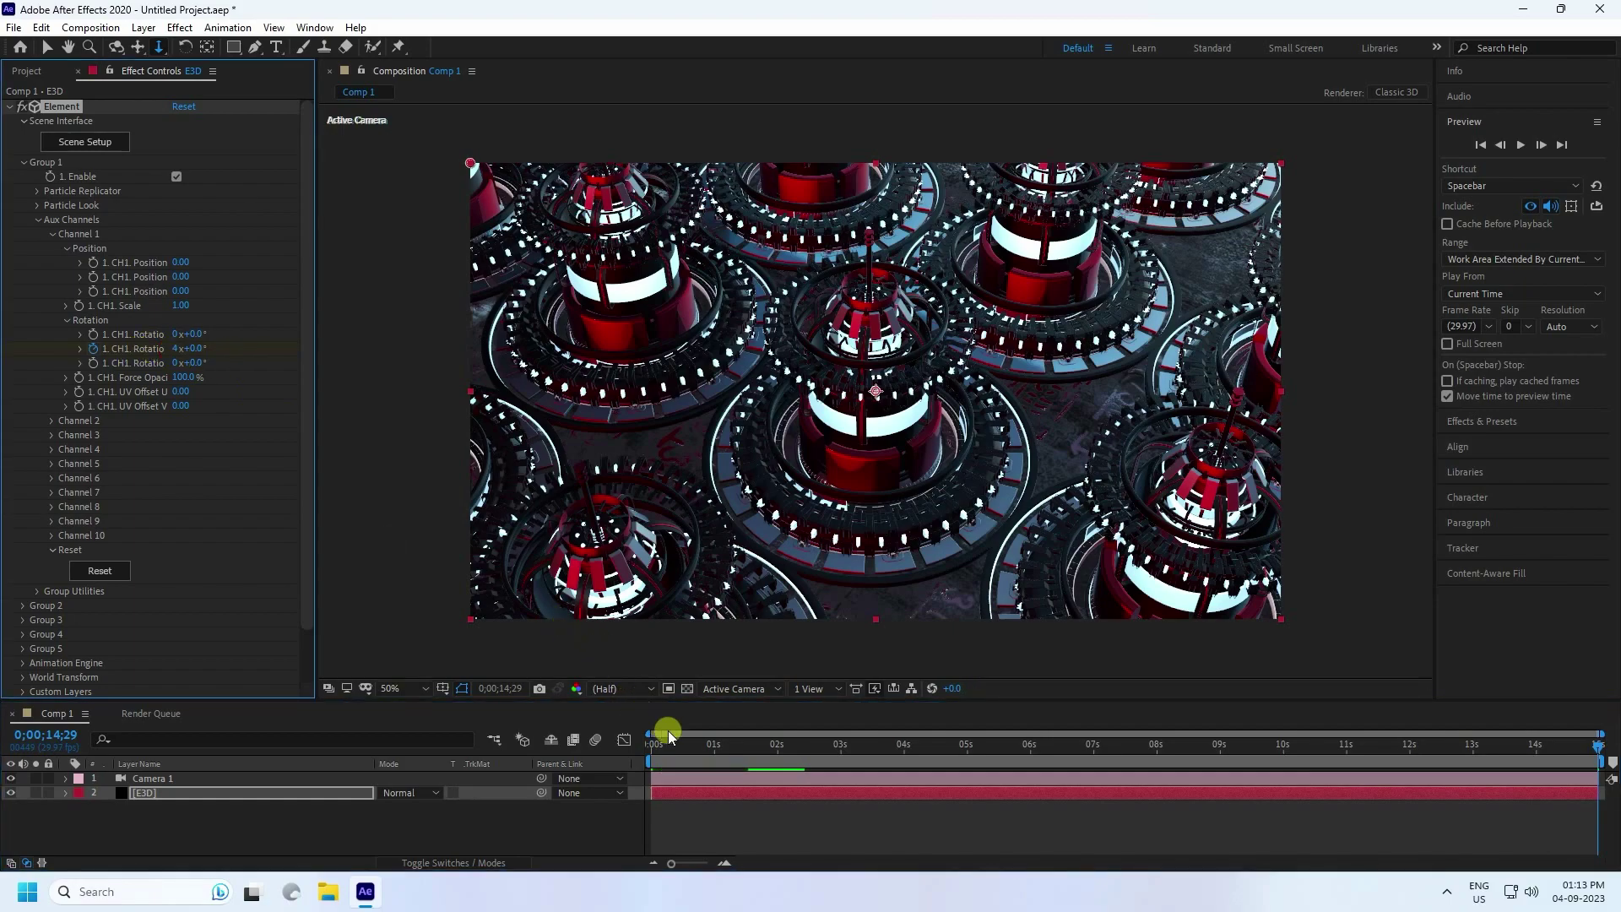
pyautogui.click(670, 742)
pyautogui.press('space')
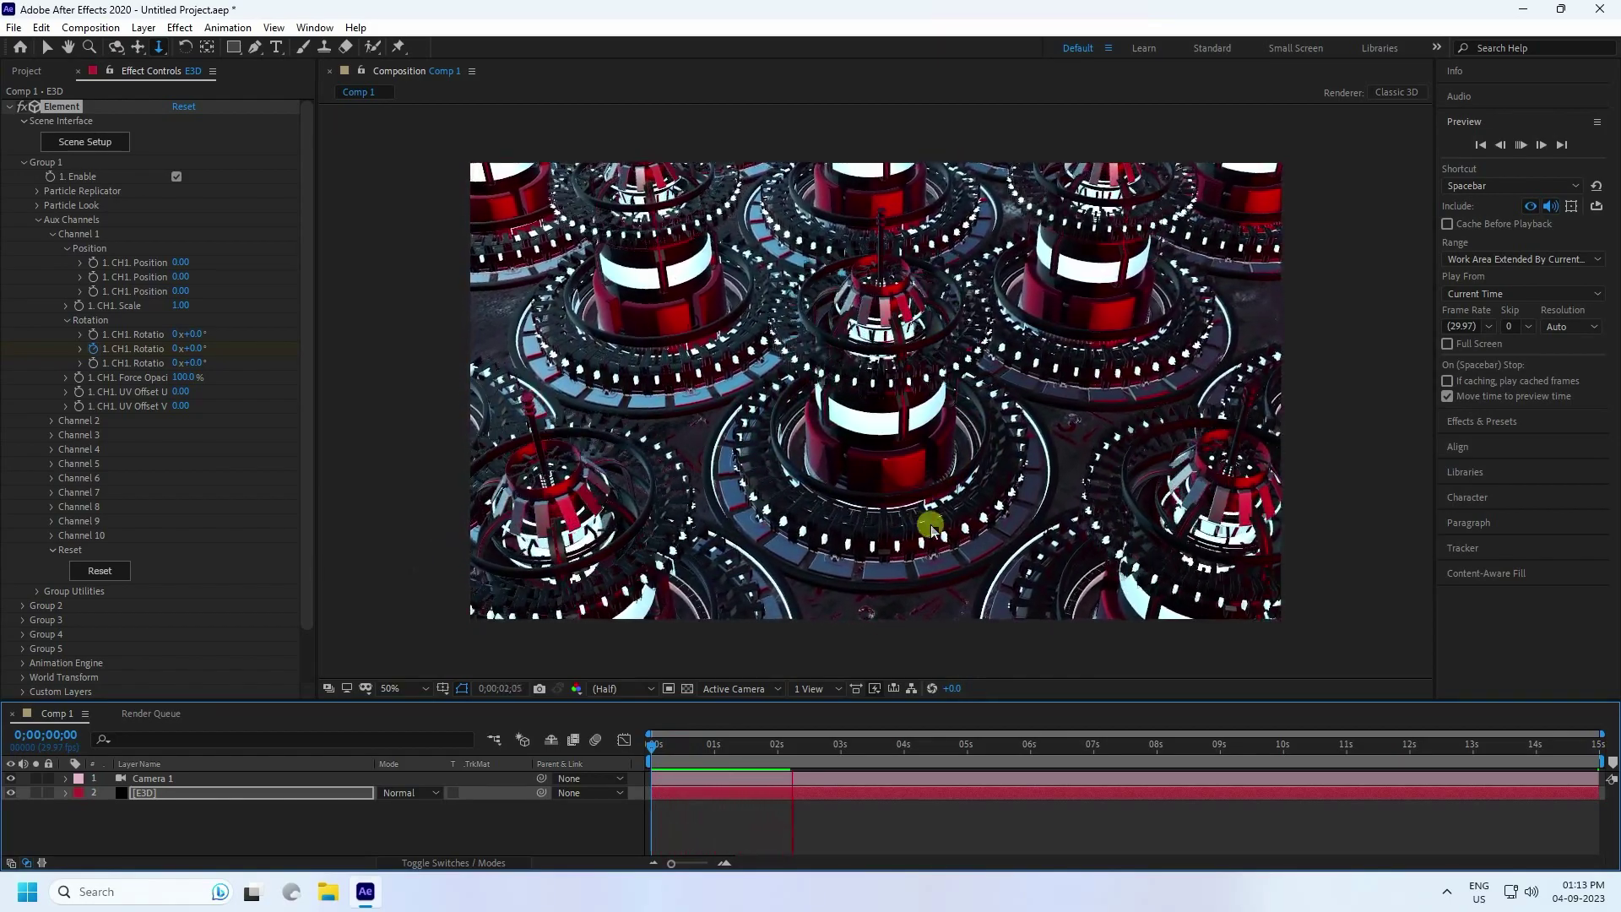
pyautogui.click(827, 745)
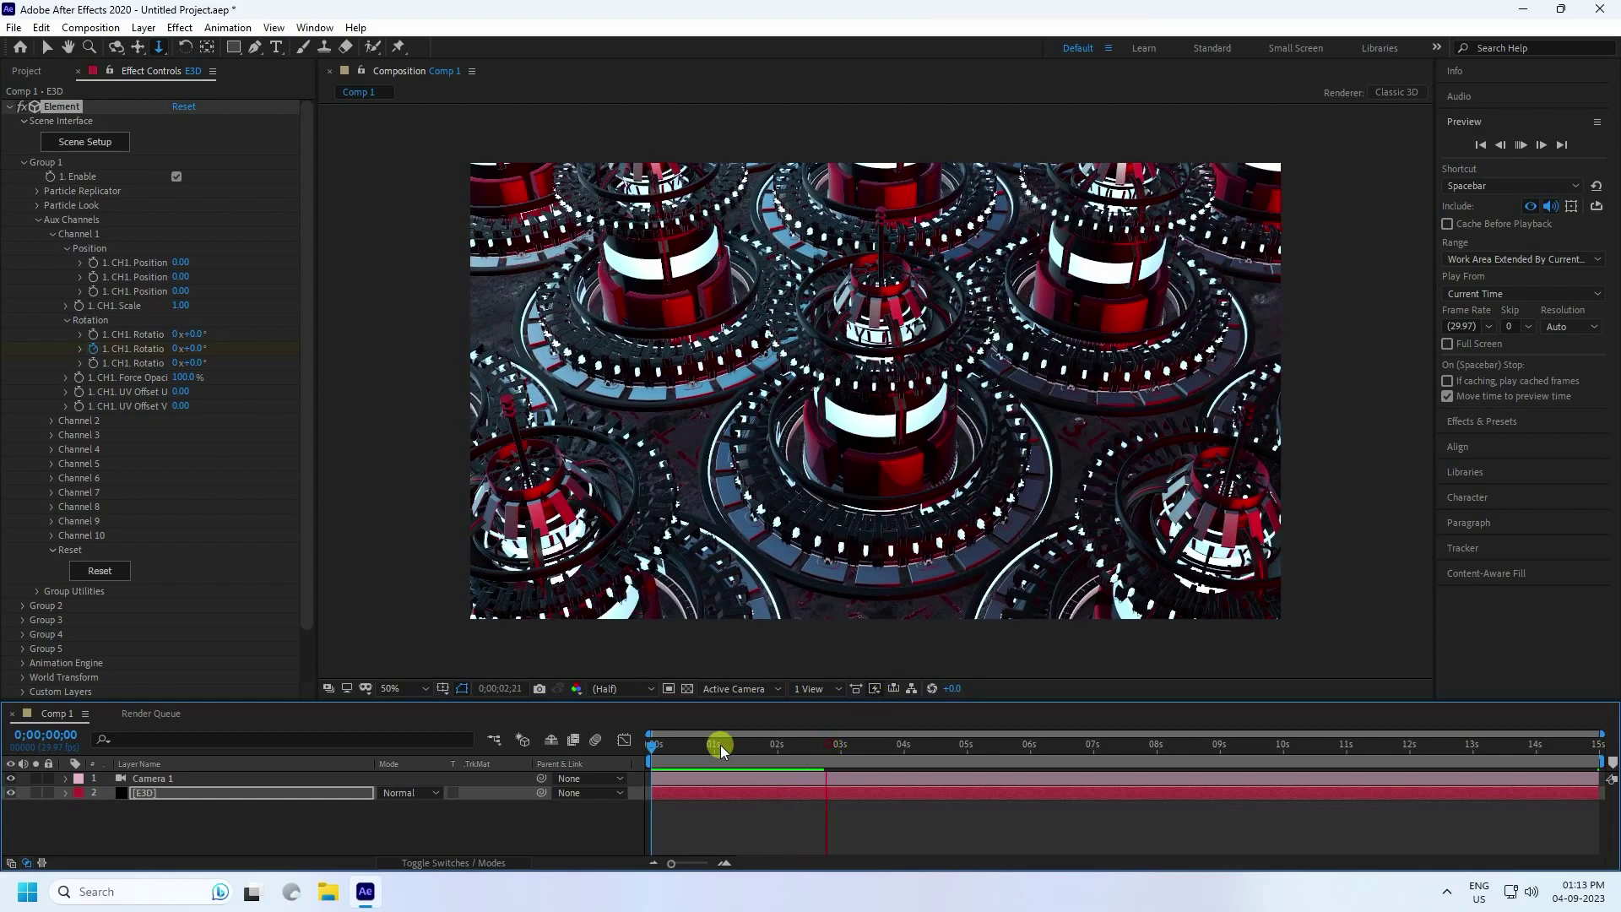
pyautogui.click(697, 746)
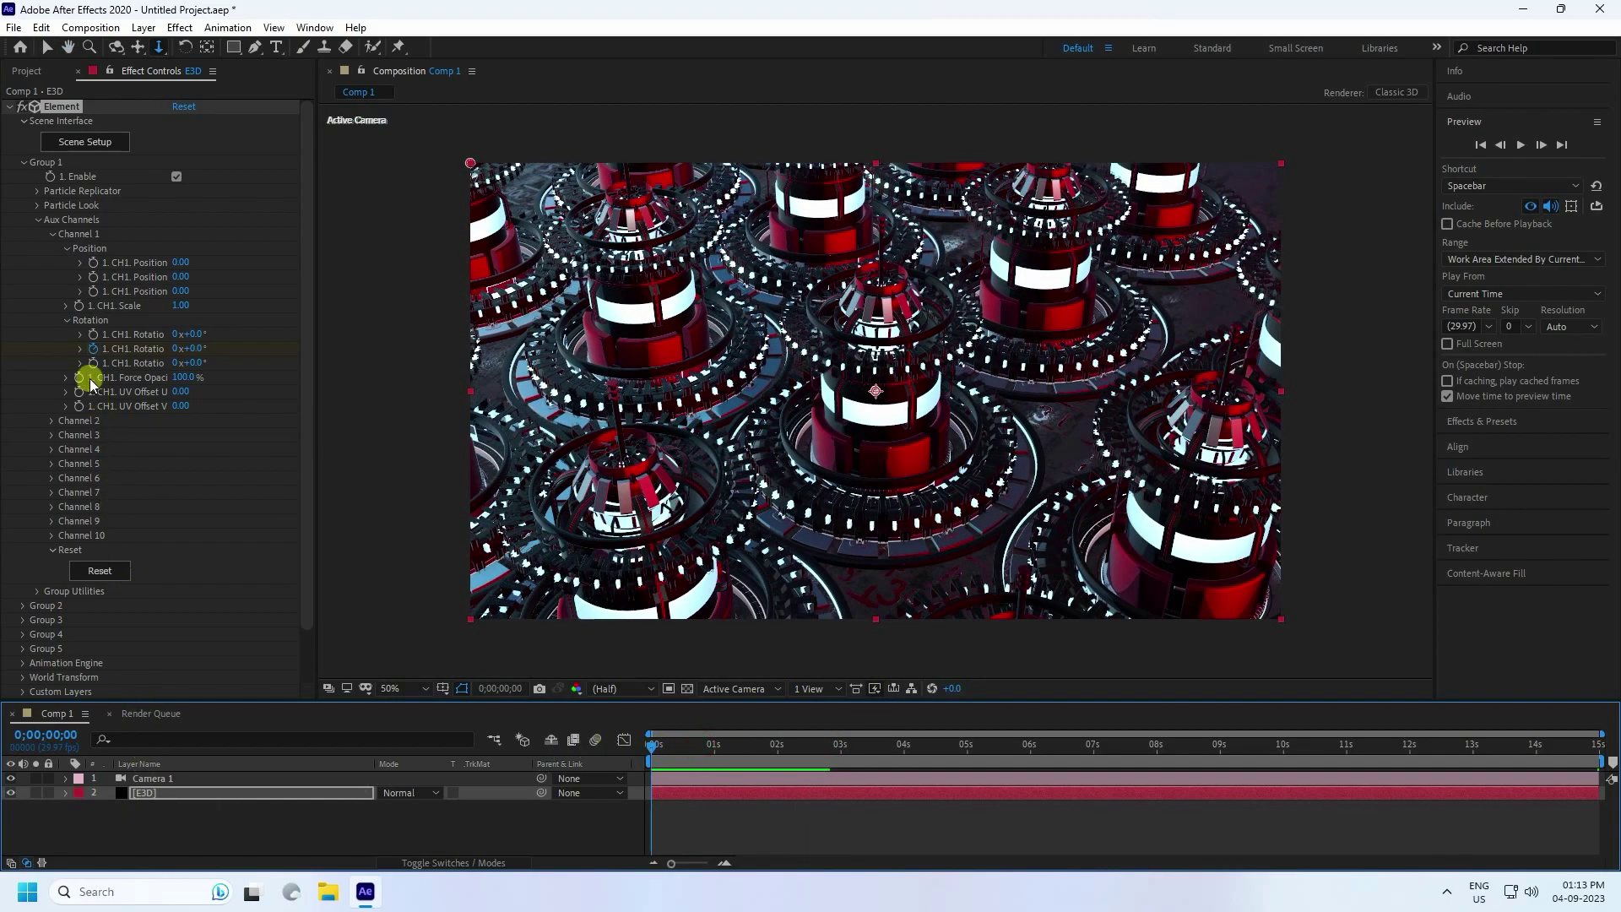
pyautogui.click(66, 250)
# Show Channel 2's Rotation and edit its second rotation value at the comp's last frame.
pyautogui.click(52, 234)
pyautogui.click(49, 252)
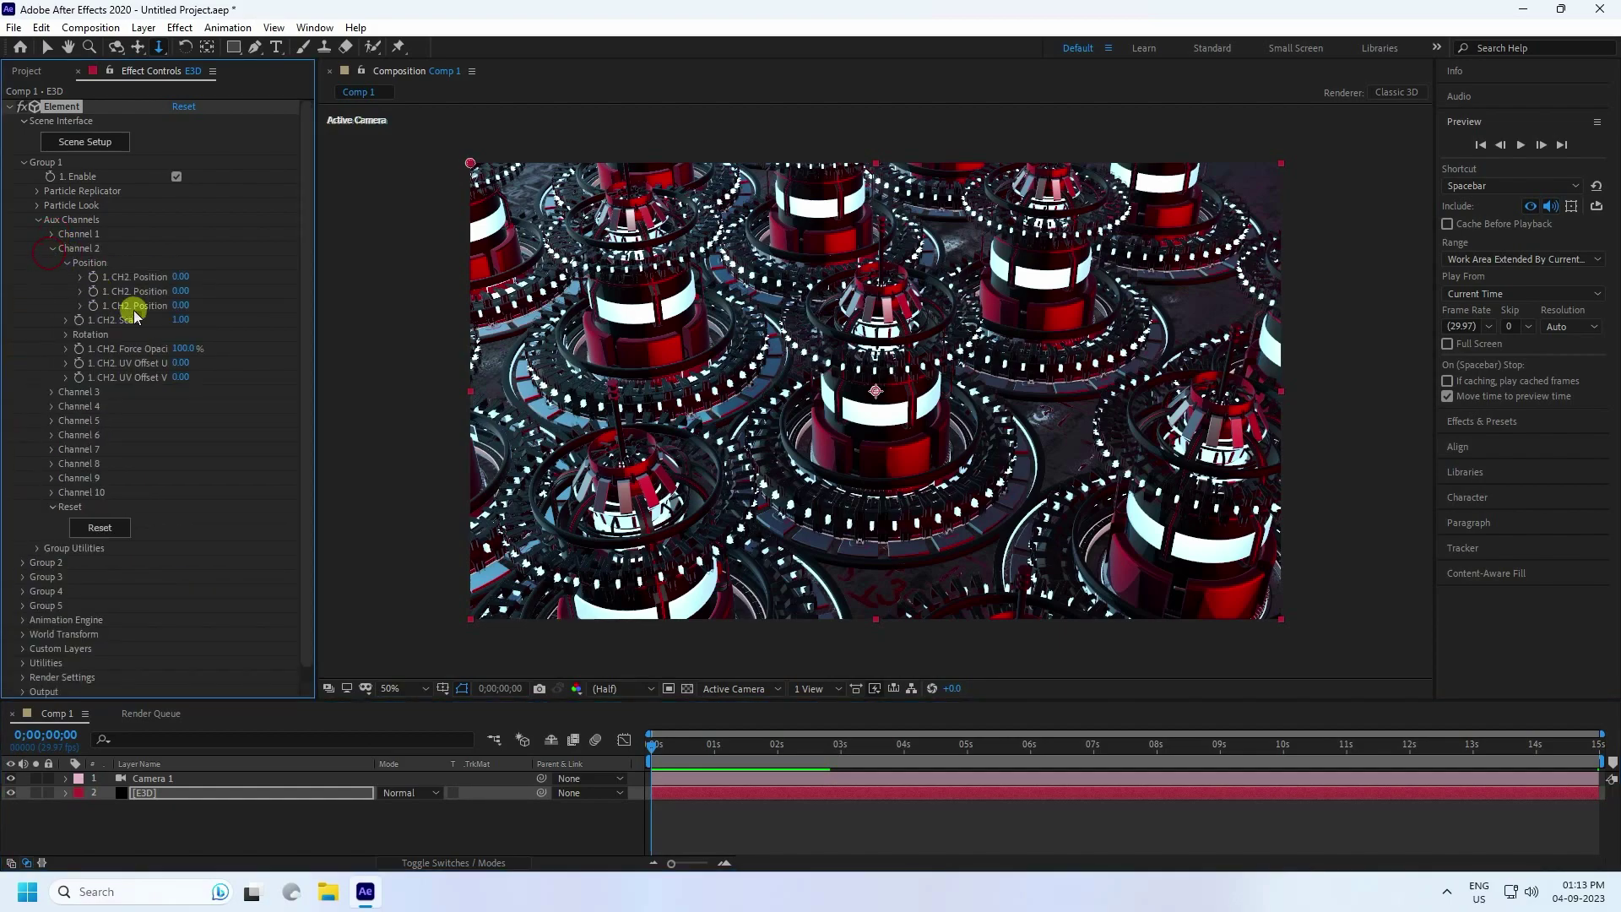
pyautogui.click(68, 334)
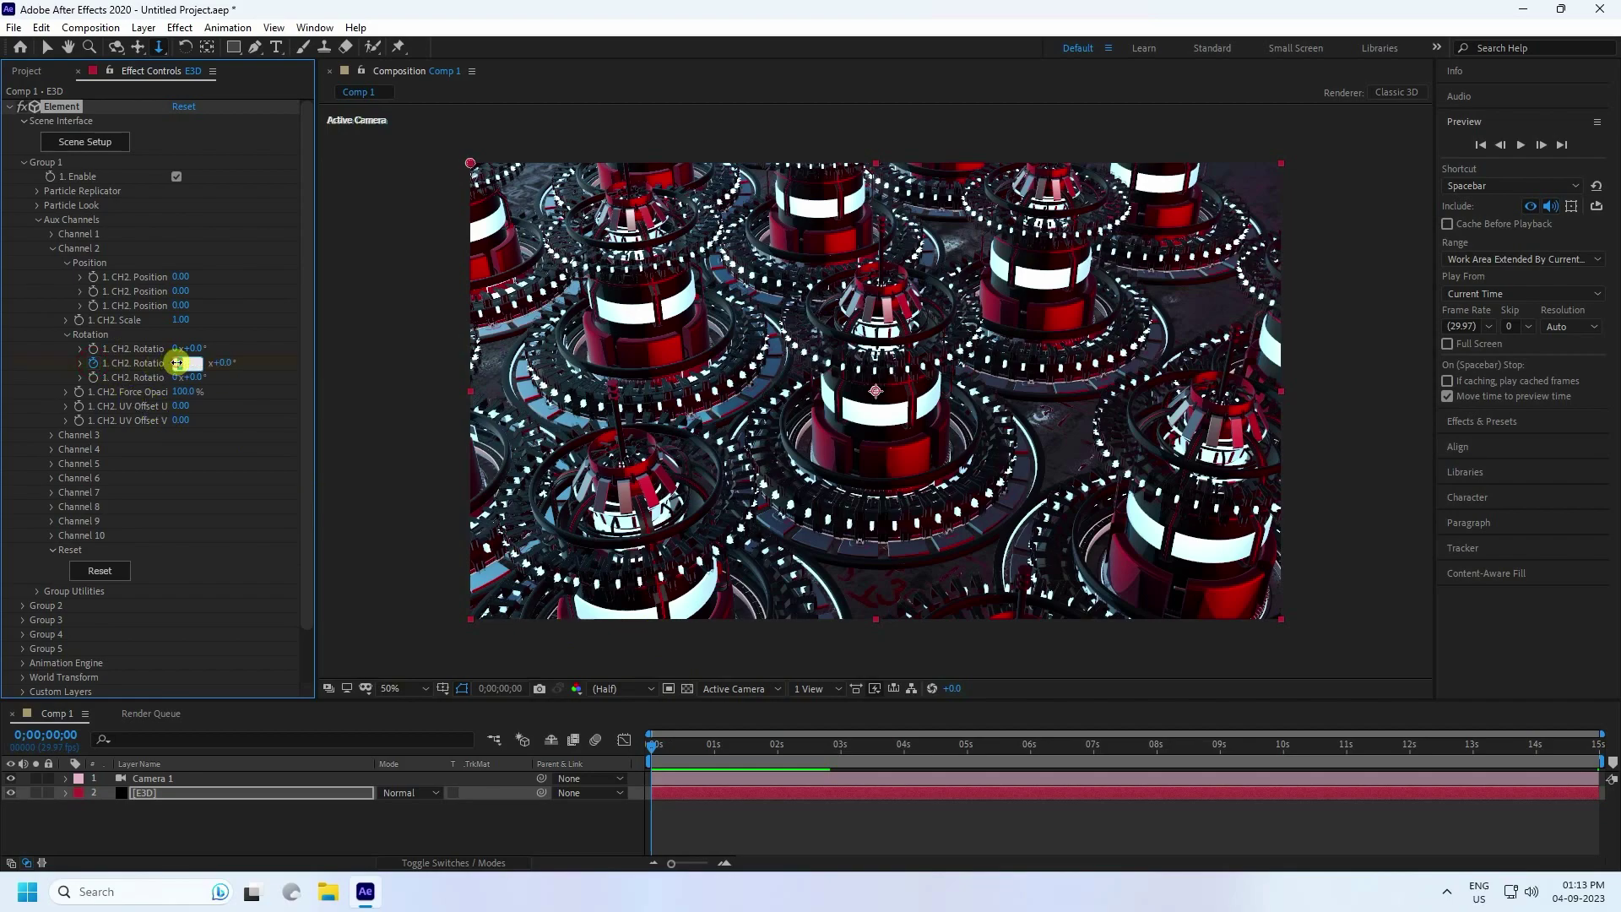
pyautogui.click(804, 754)
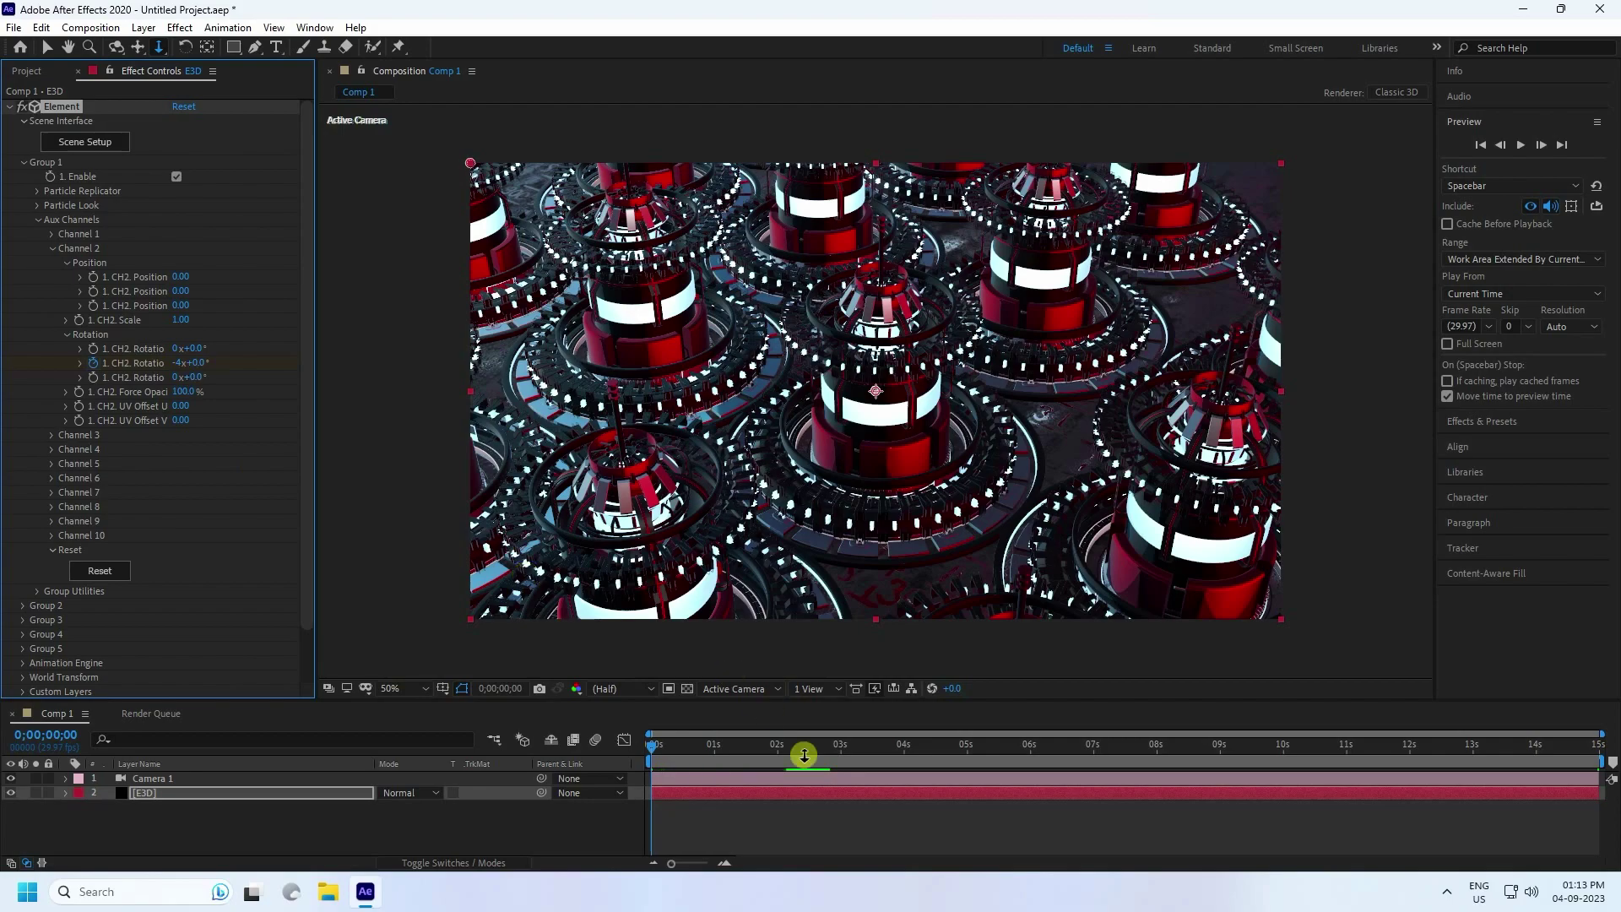
pyautogui.moveTo(651, 747); pyautogui.dragTo(1617, 710)
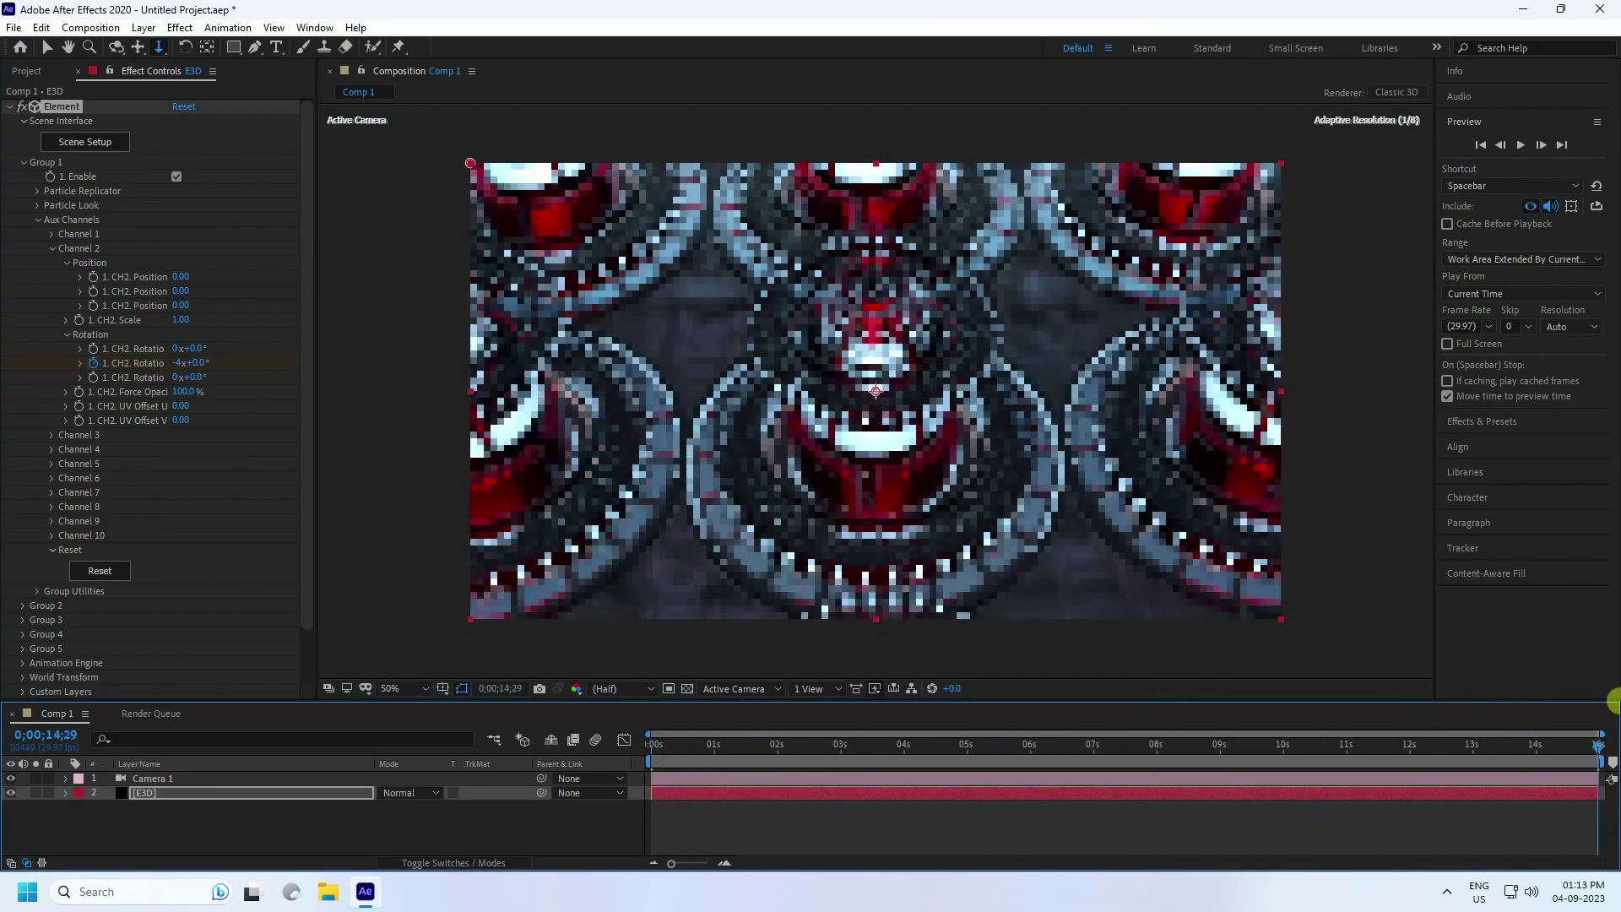
pyautogui.click(179, 363)
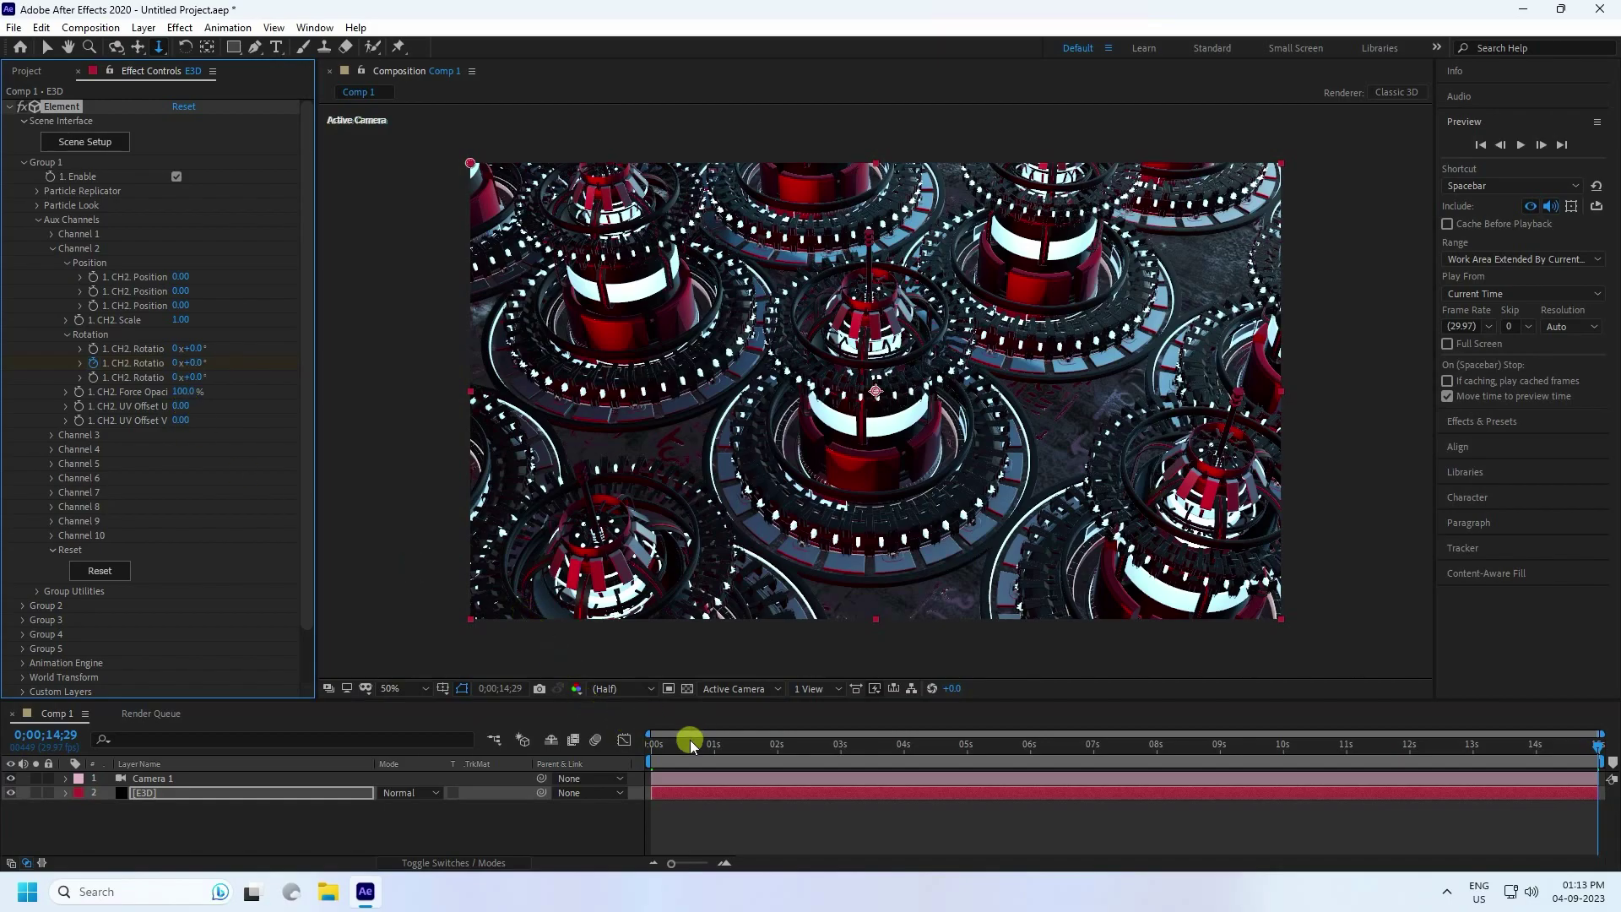
# Preview the Channel 2 spinning animation twice from the first frame.
pyautogui.moveTo(691, 739); pyautogui.dragTo(554, 750)
pyautogui.press('space')
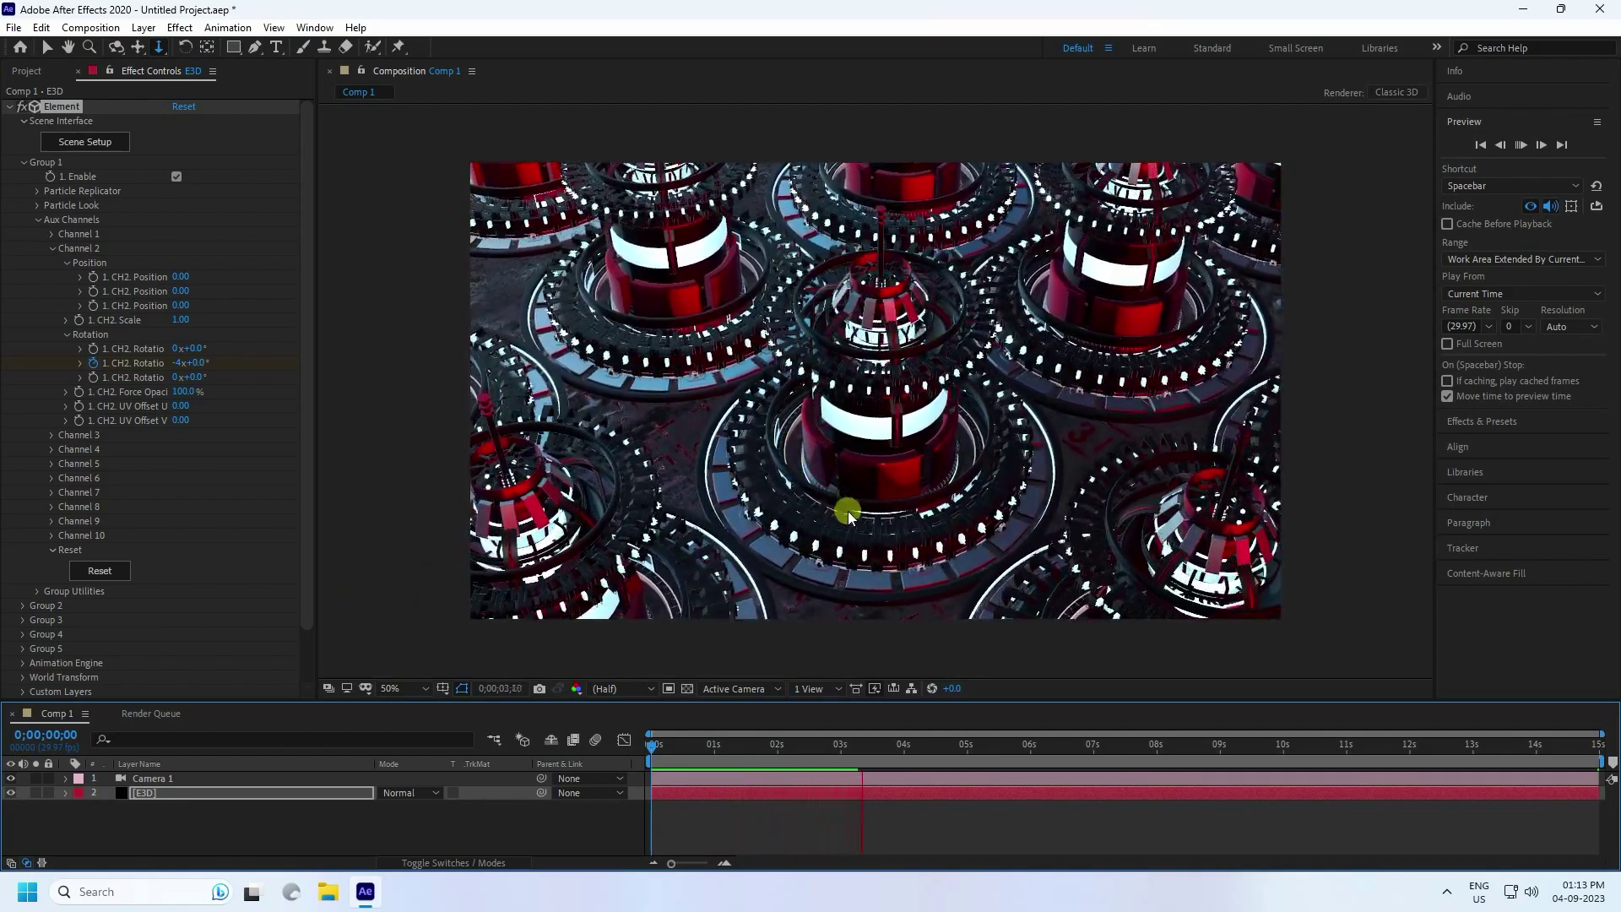
pyautogui.moveTo(903, 753); pyautogui.dragTo(650, 748)
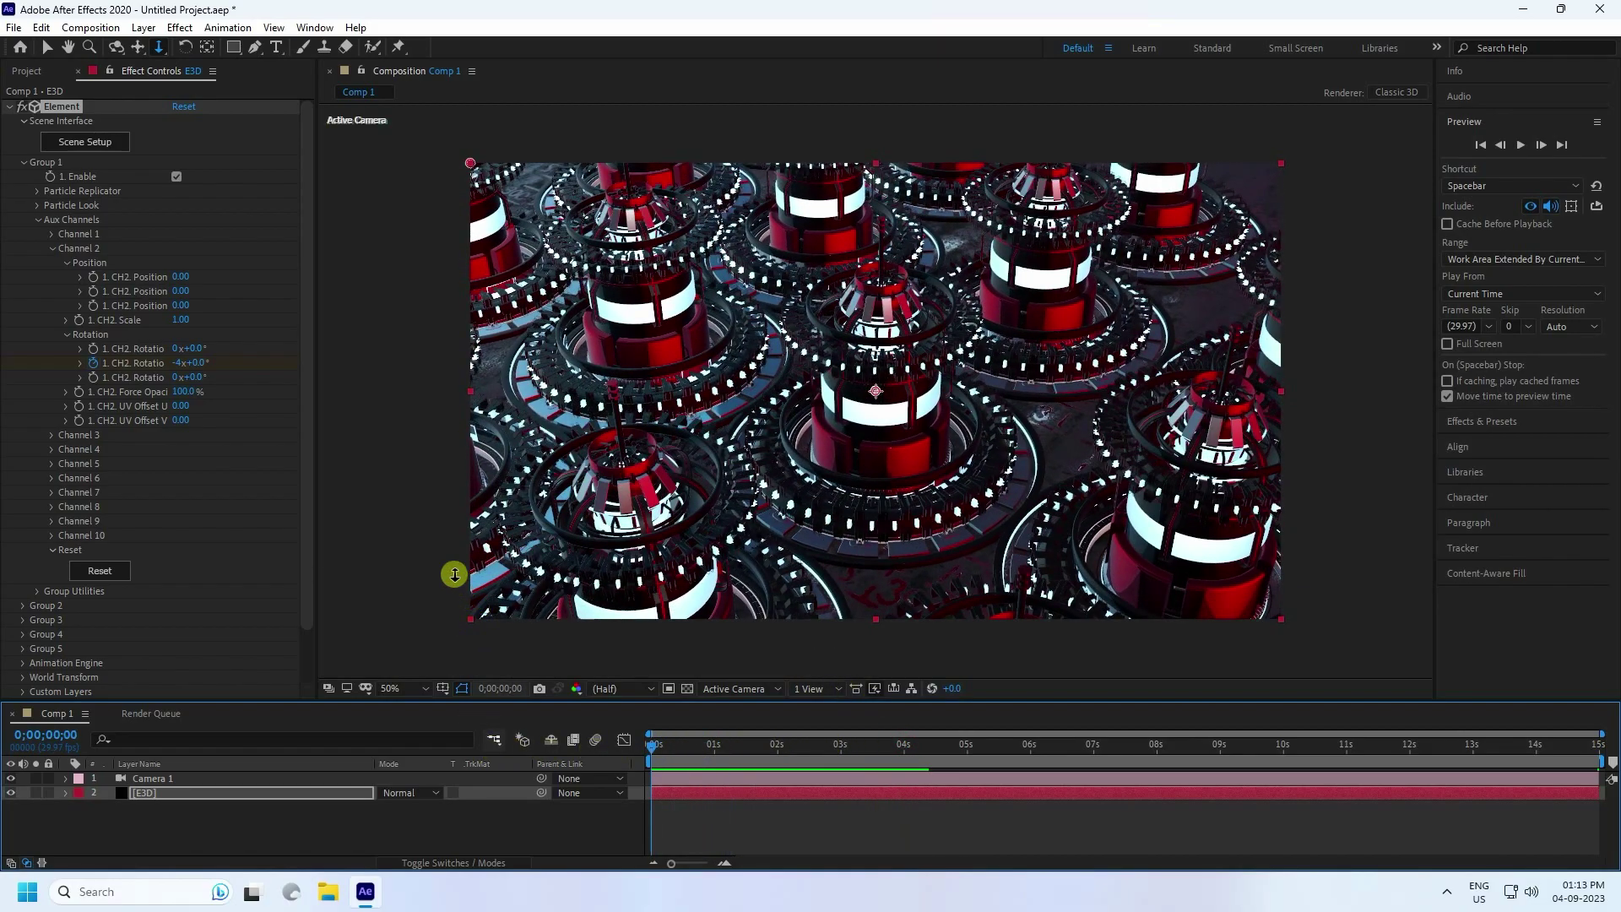
pyautogui.press('space')
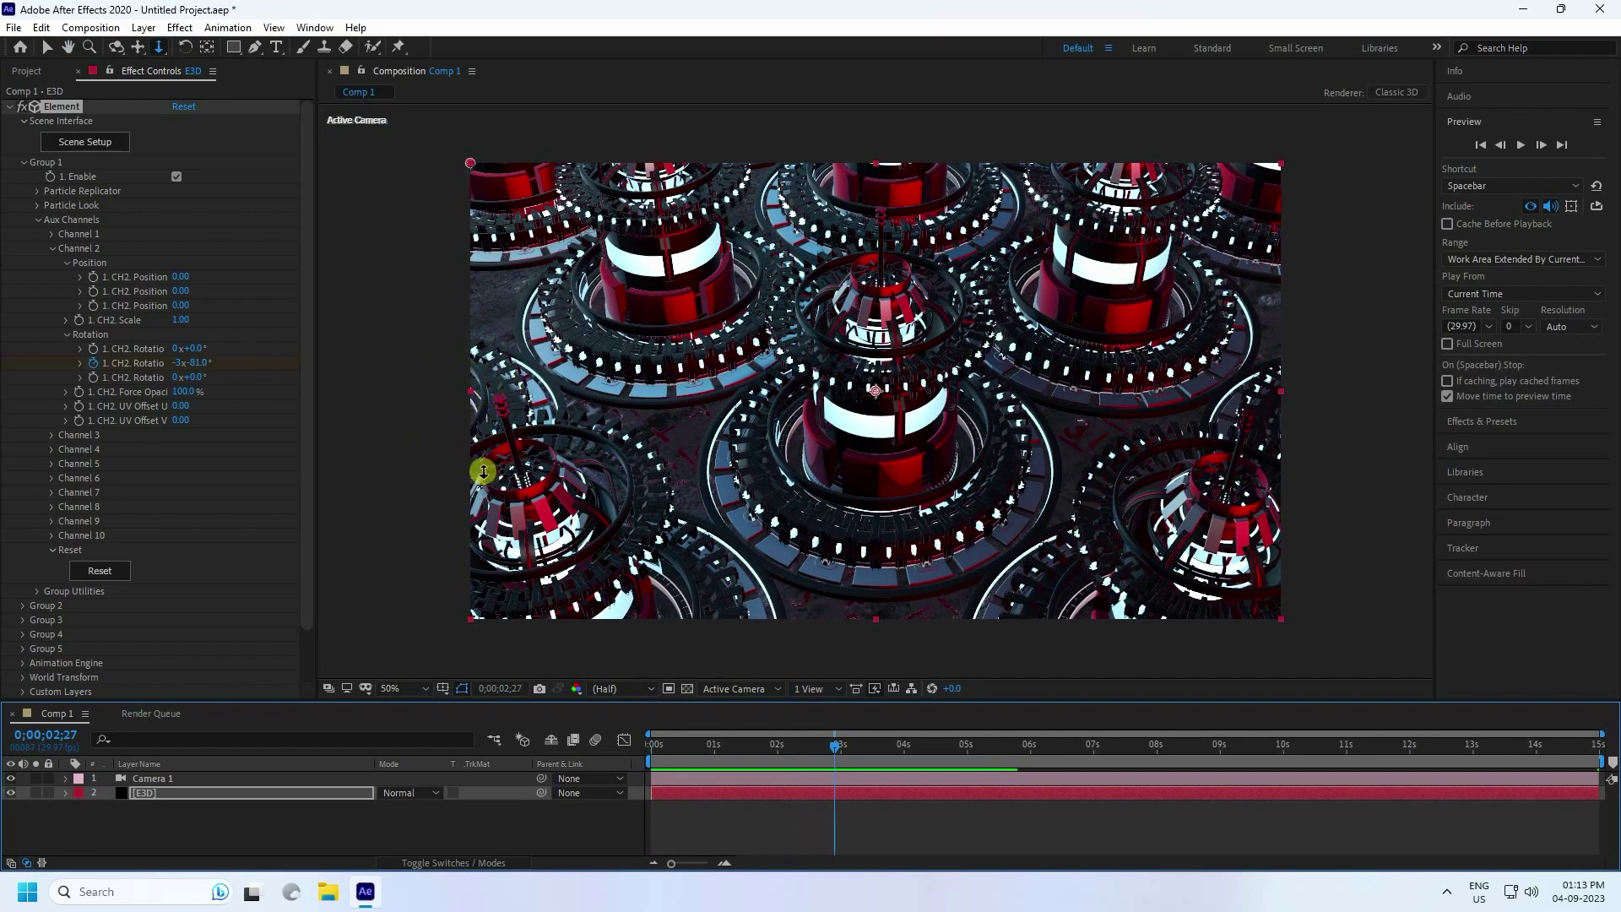
pyautogui.moveTo(843, 743); pyautogui.dragTo(437, 731)
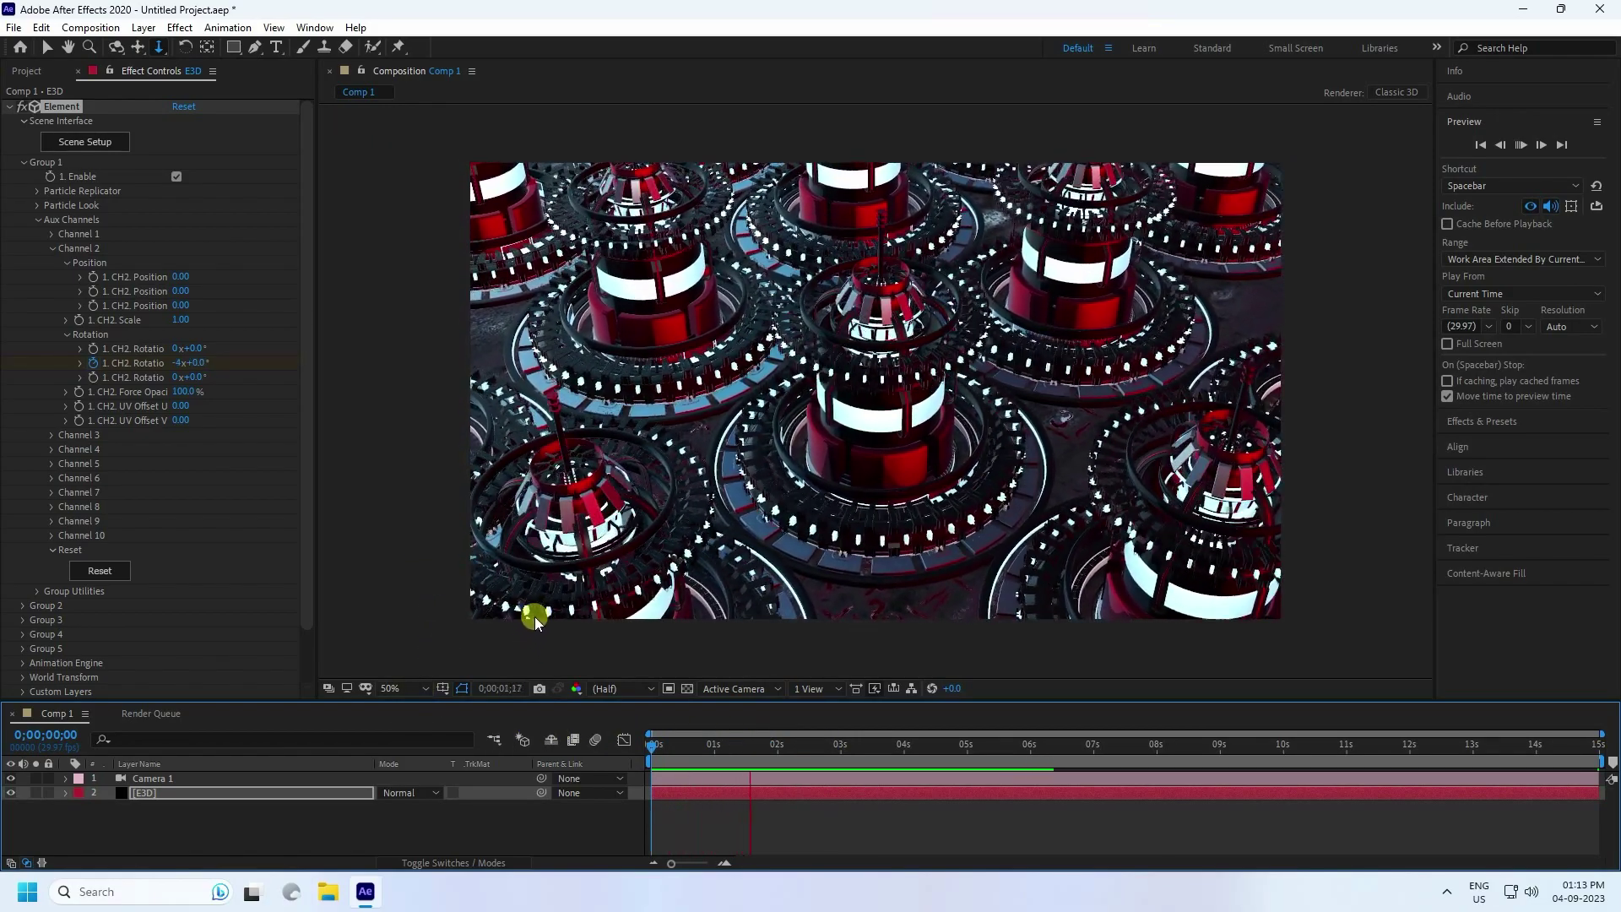
pyautogui.press('space')
# Add Point Light 1, a cyan point light at 1000% intensity.
pyautogui.rightClick(265, 833)
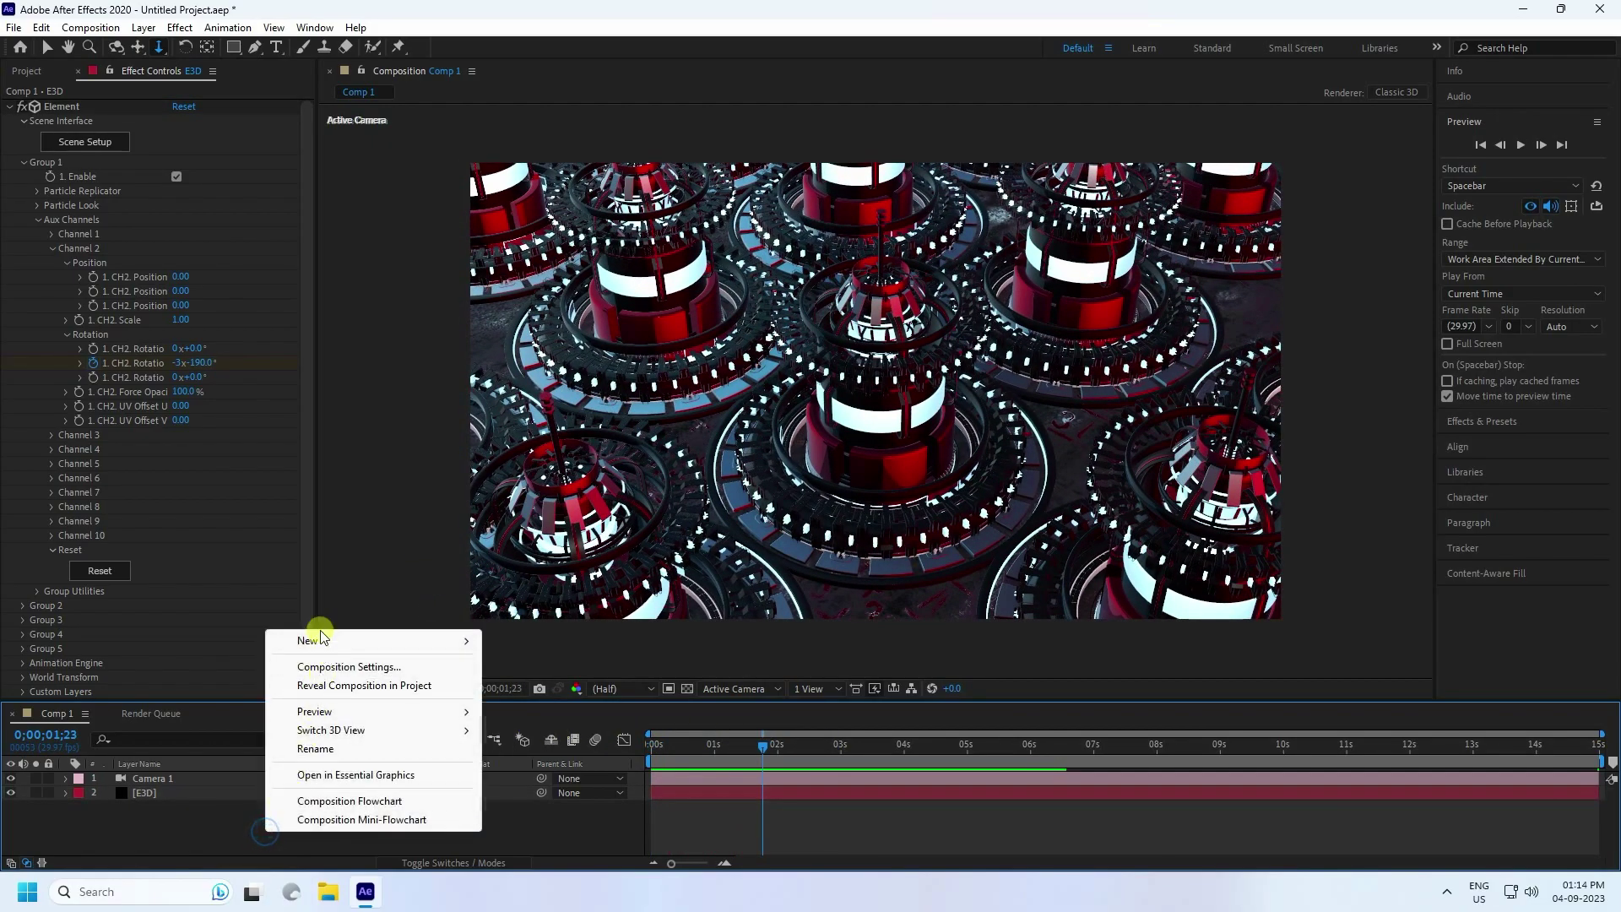
pyautogui.moveTo(322, 643)
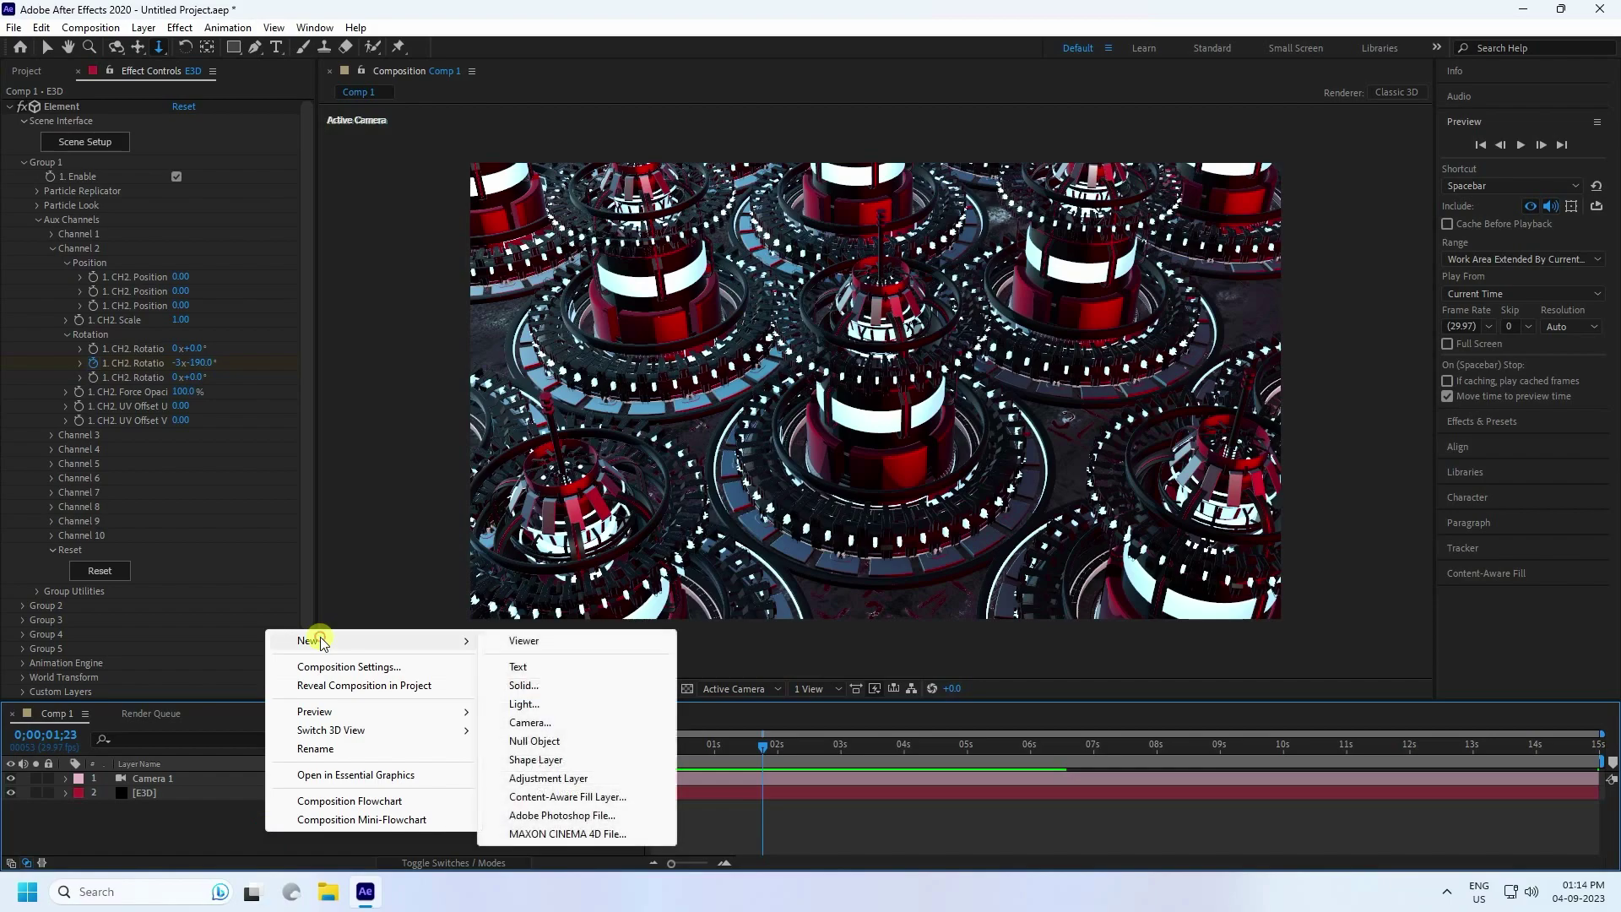
pyautogui.click(524, 704)
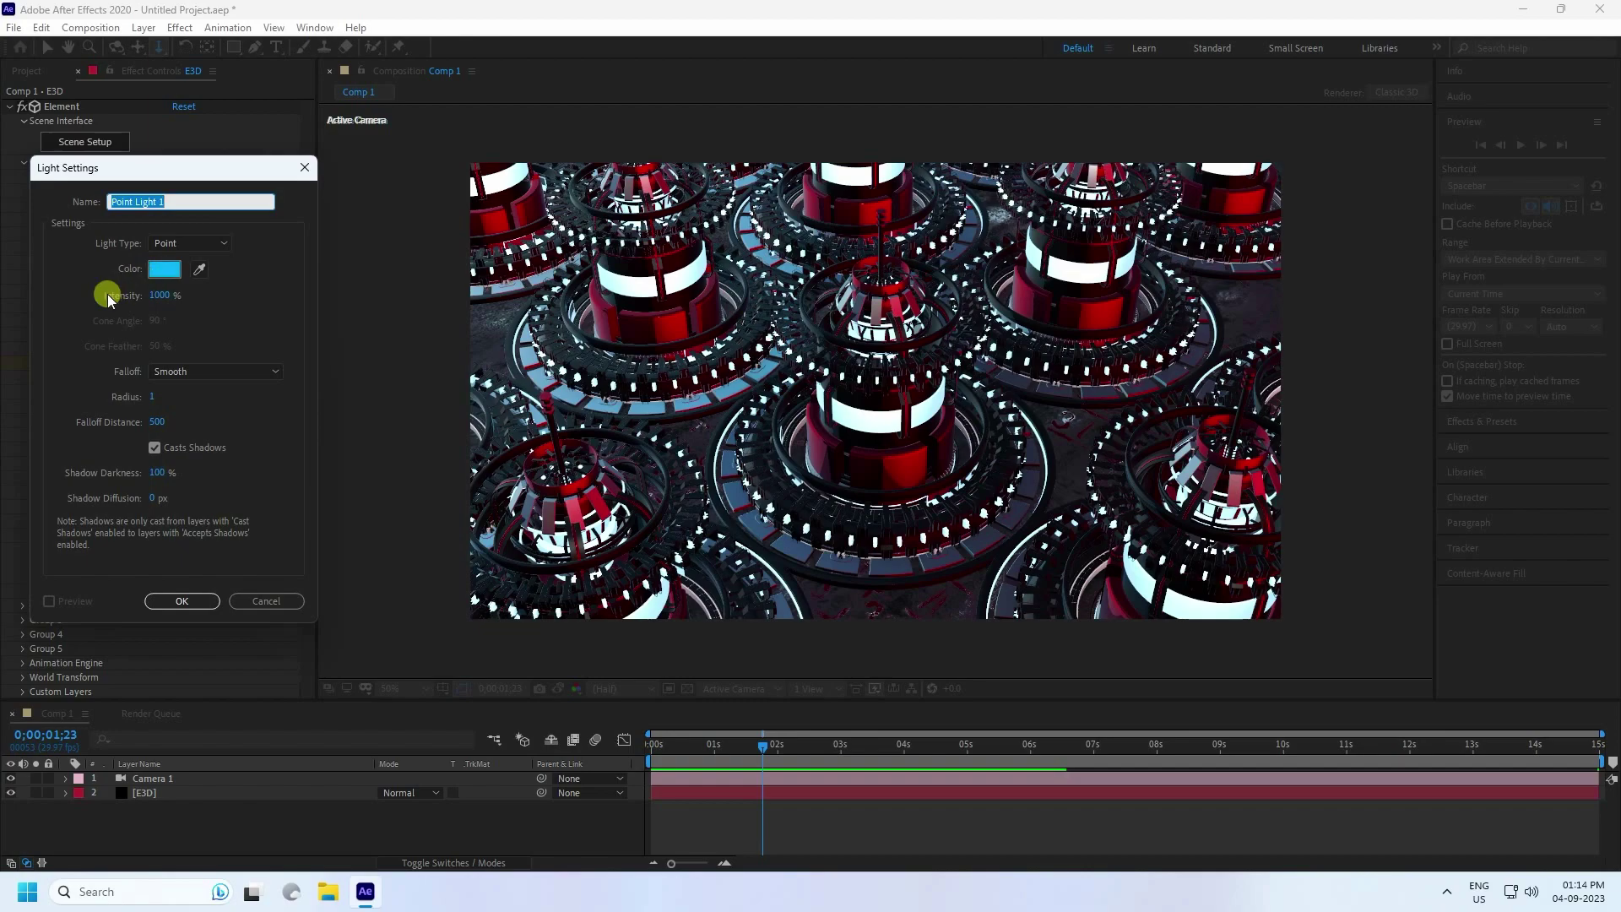
pyautogui.click(190, 602)
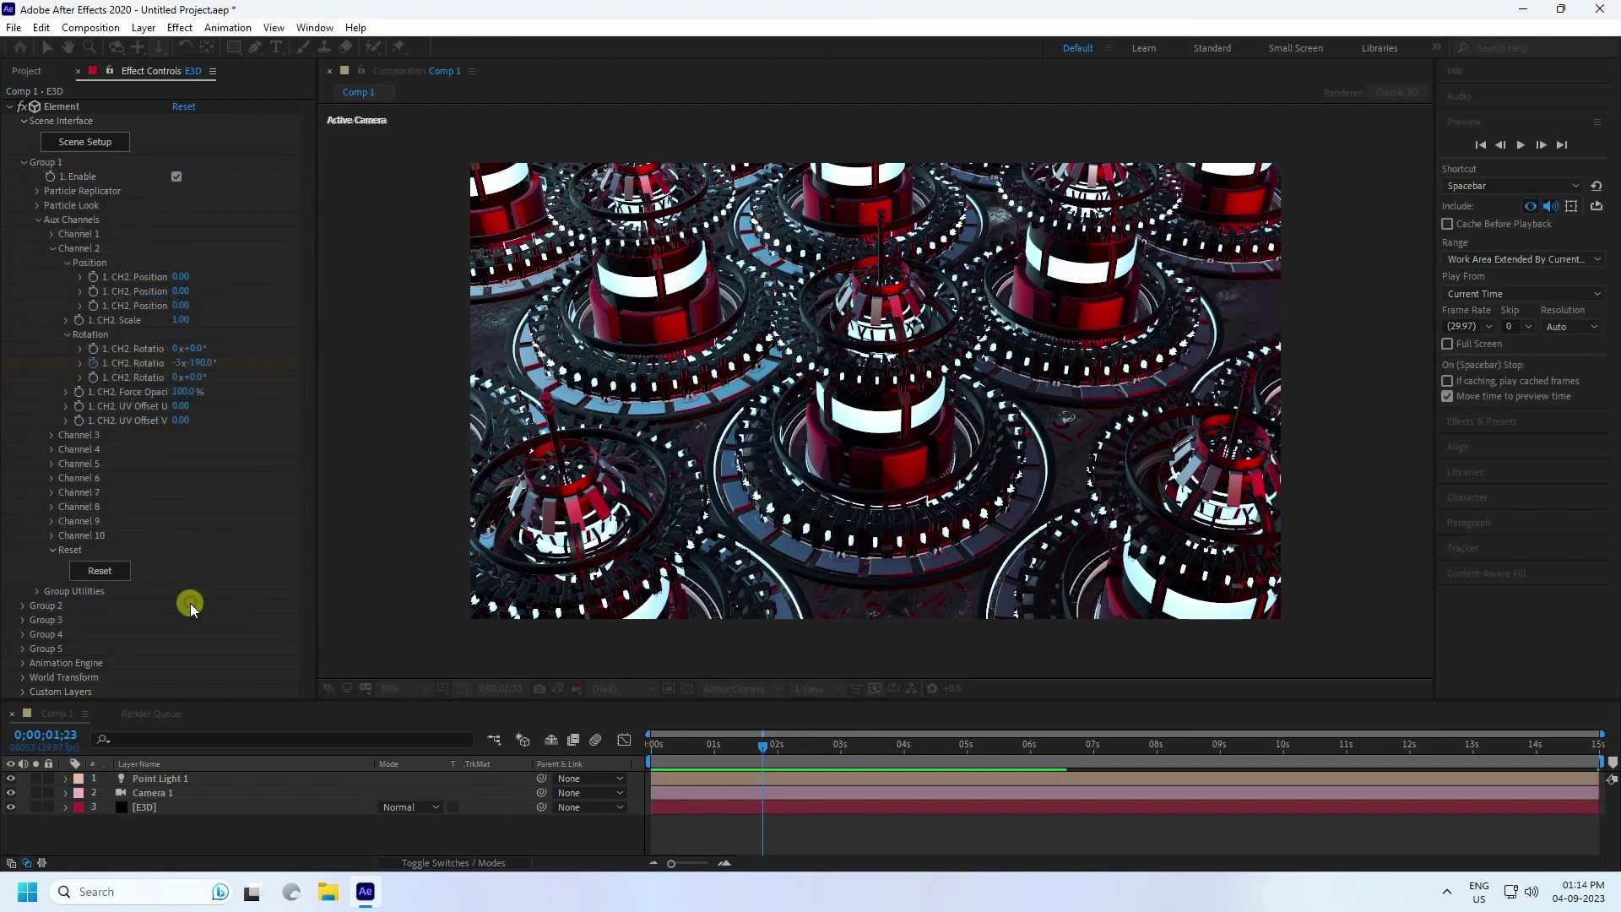
# Toggle Point Light 1's visibility repeatedly to compare the reactors with and without it.
pyautogui.click(11, 778)
pyautogui.click(11, 779)
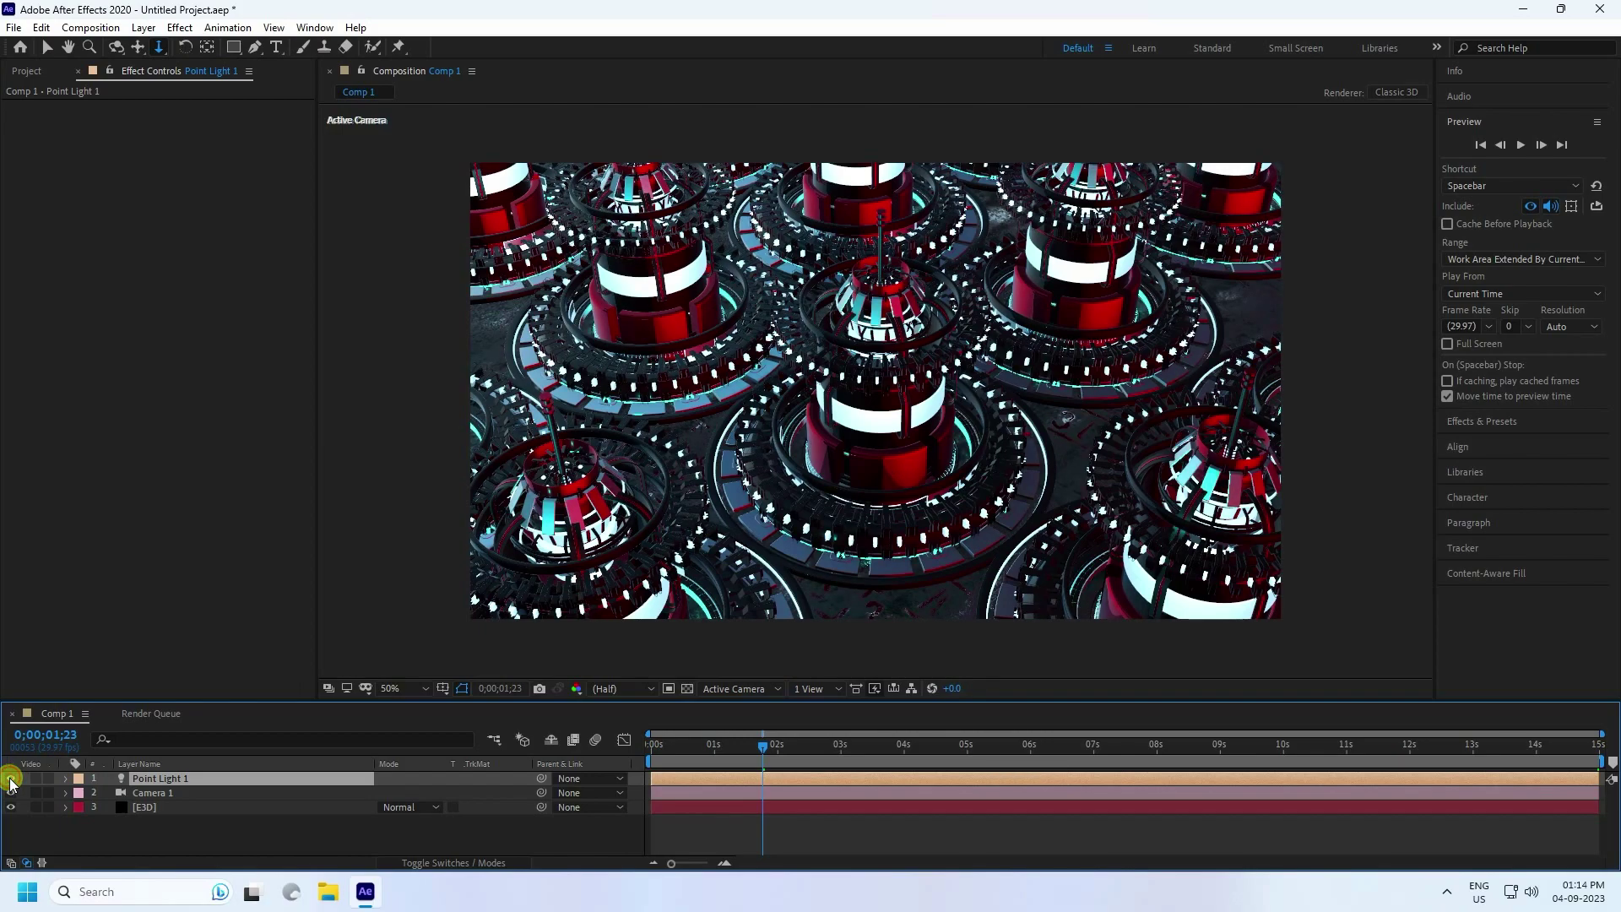
pyautogui.click(10, 778)
pyautogui.click(11, 778)
pyautogui.click(11, 778)
pyautogui.click(11, 779)
pyautogui.click(11, 779)
pyautogui.click(11, 778)
# Create a new black solid layer named LIGHT 2.
pyautogui.click(220, 838)
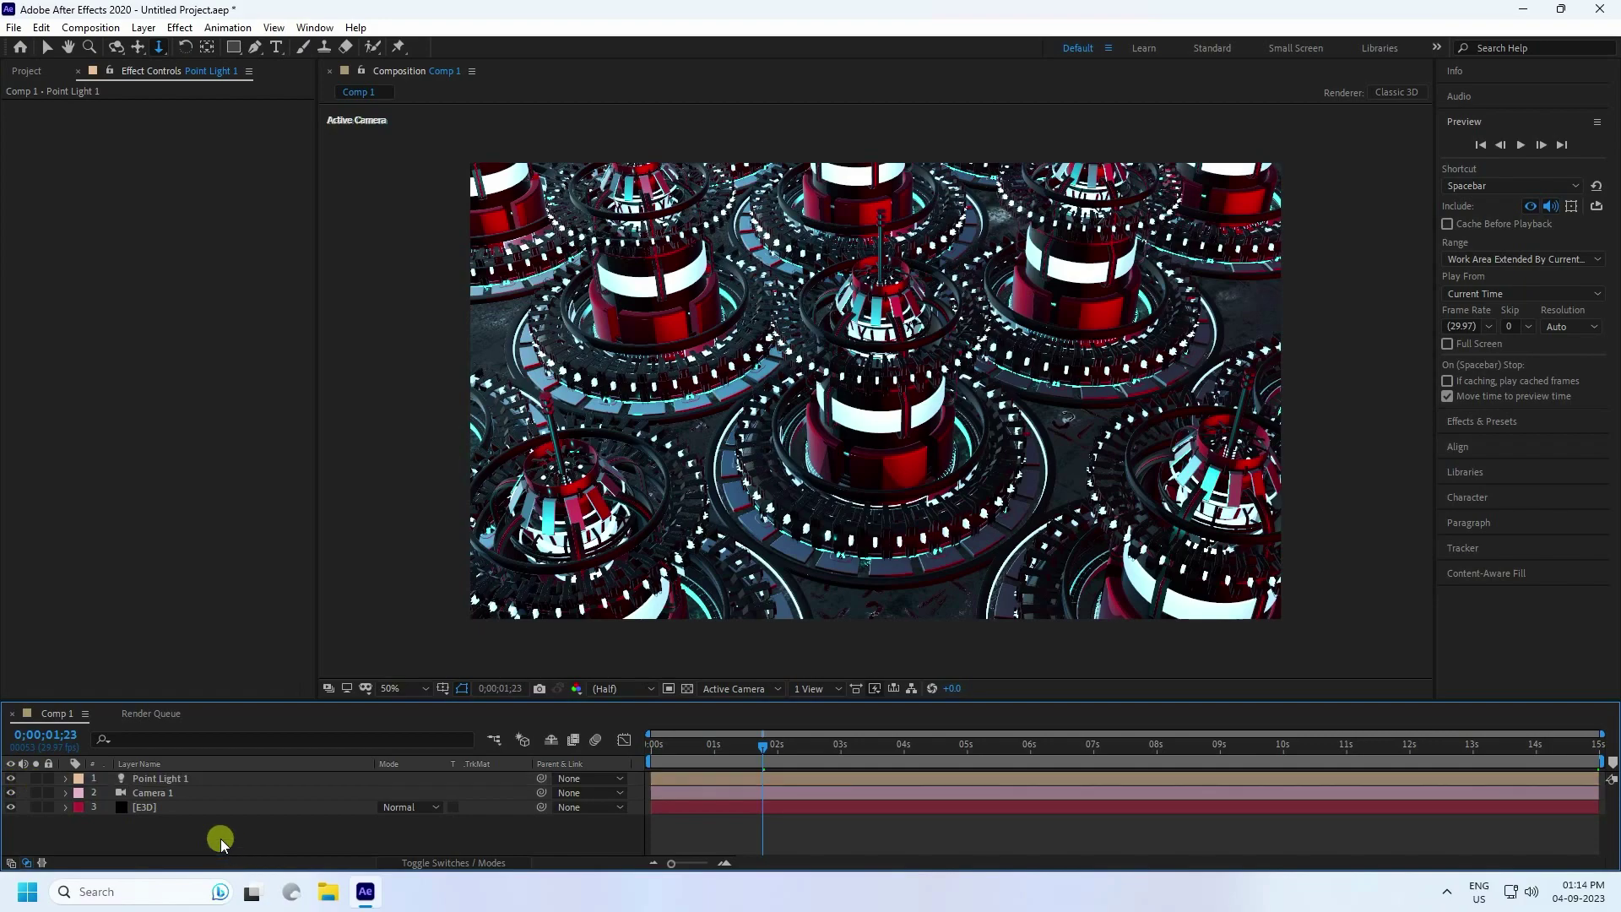
pyautogui.rightClick(221, 838)
pyautogui.click(285, 637)
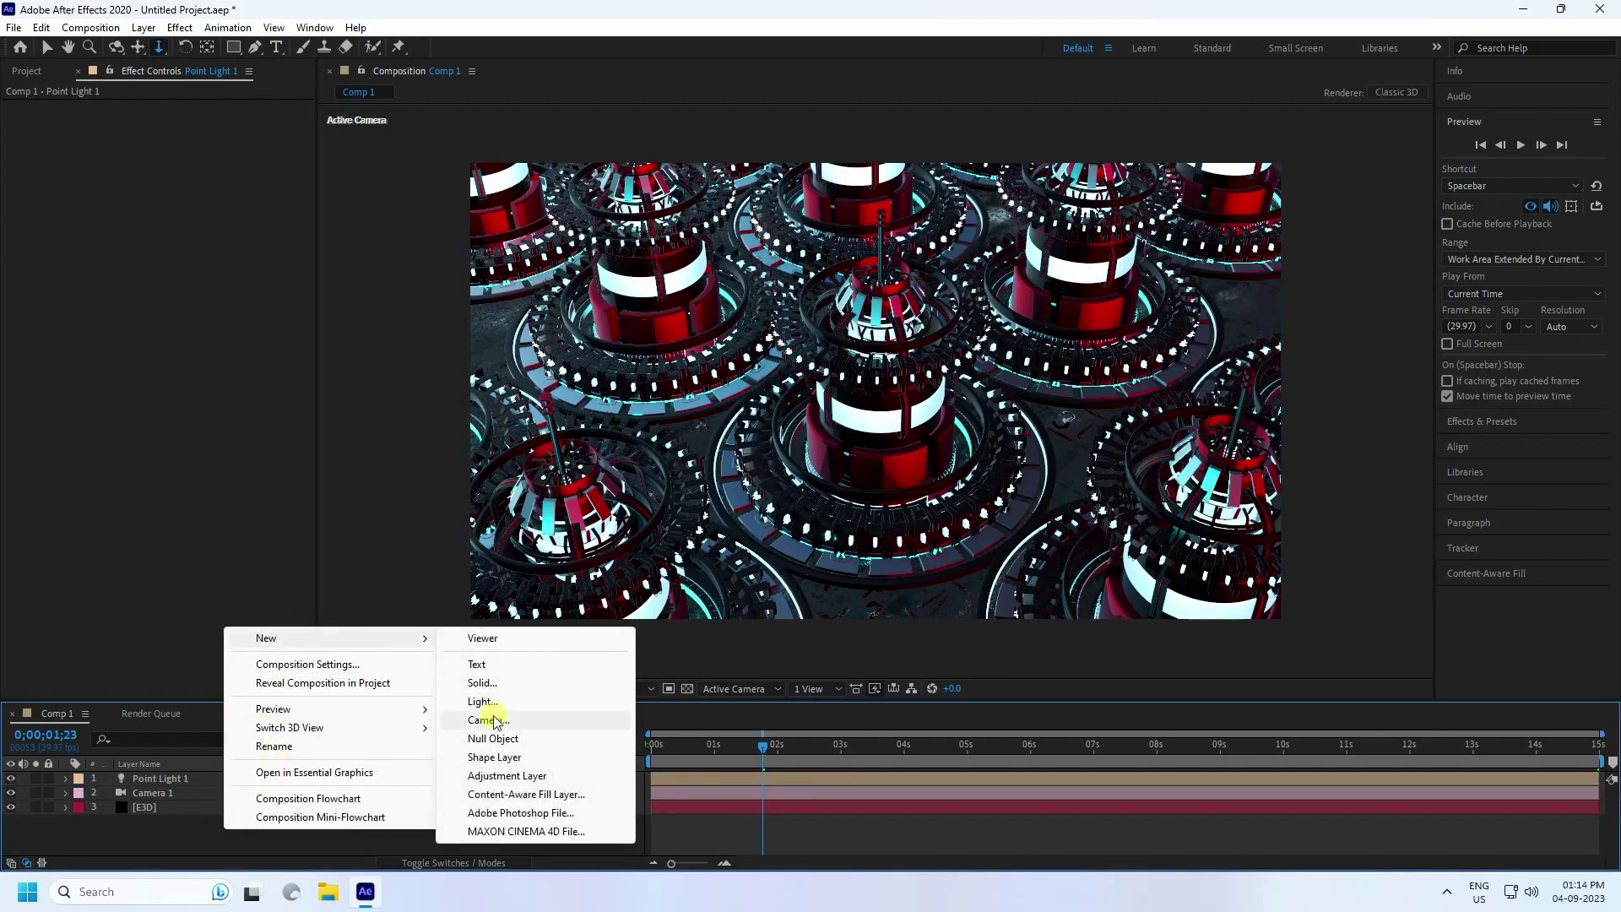
pyautogui.click(488, 683)
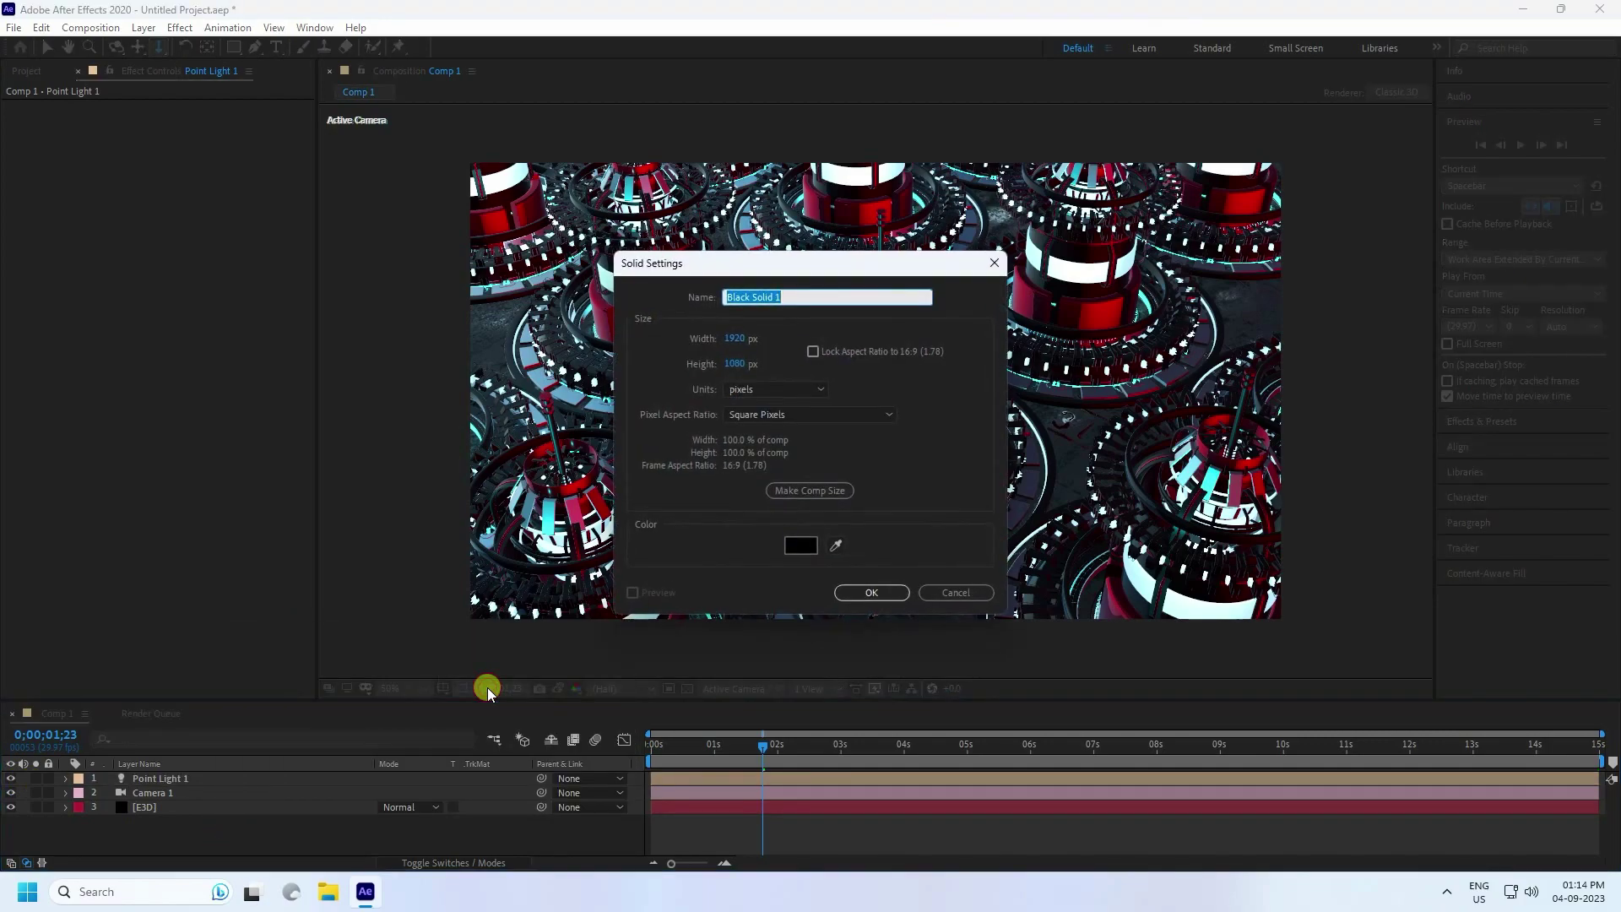
pyautogui.write('LIGHT 2')
pyautogui.click(874, 592)
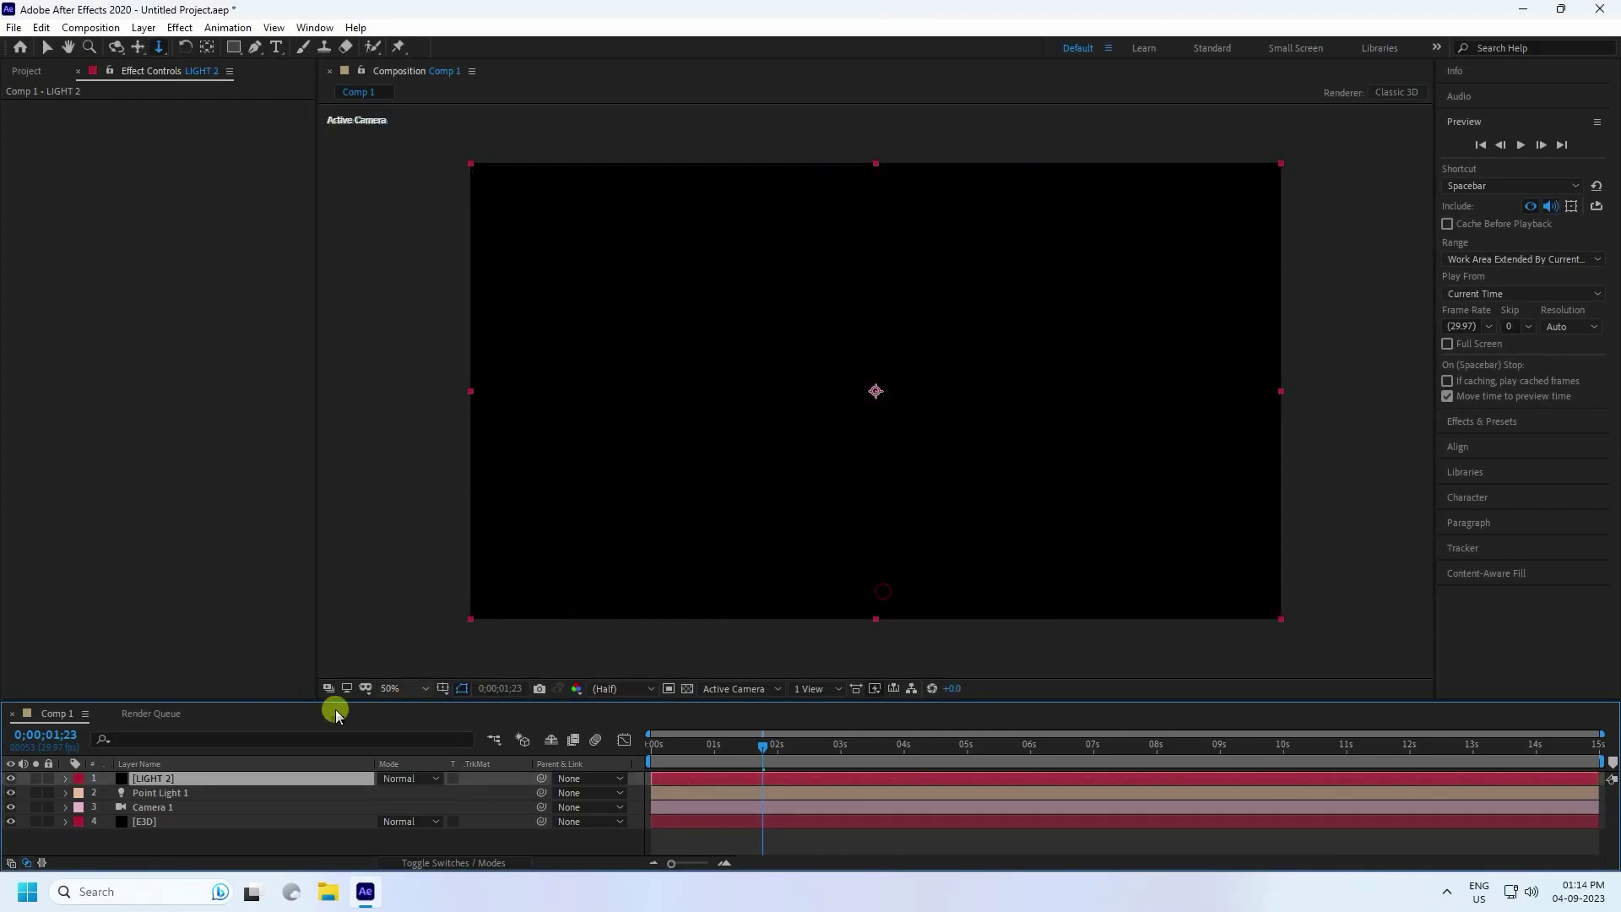
# Apply the Video Copilot Optical Flares effect to LIGHT 2.
pyautogui.click(166, 31)
pyautogui.click(225, 555)
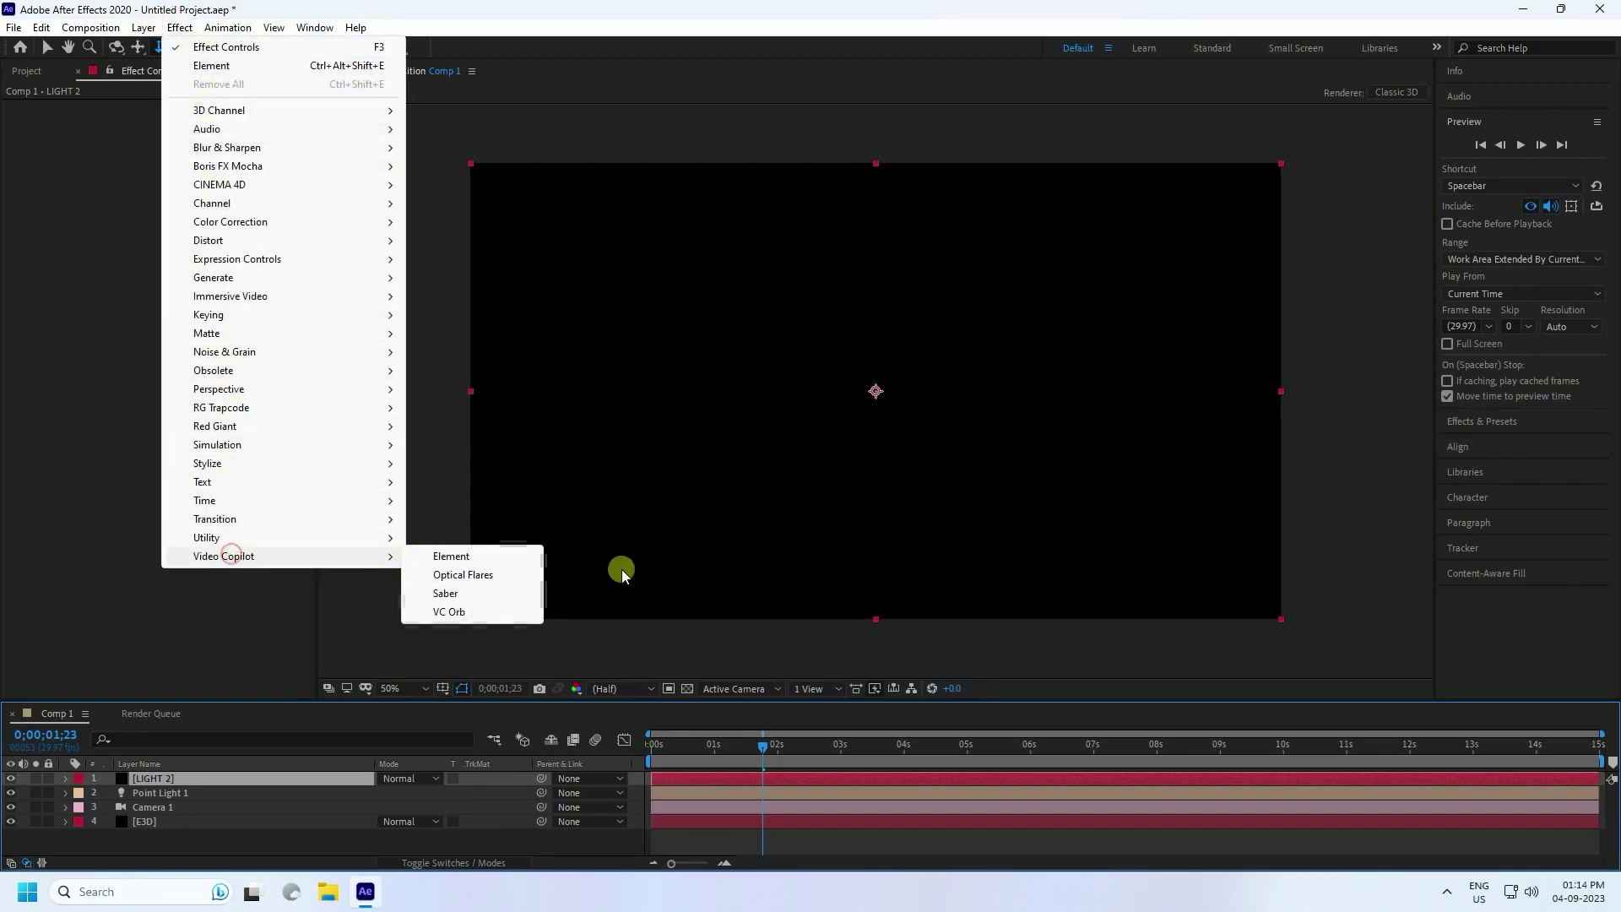
pyautogui.click(460, 574)
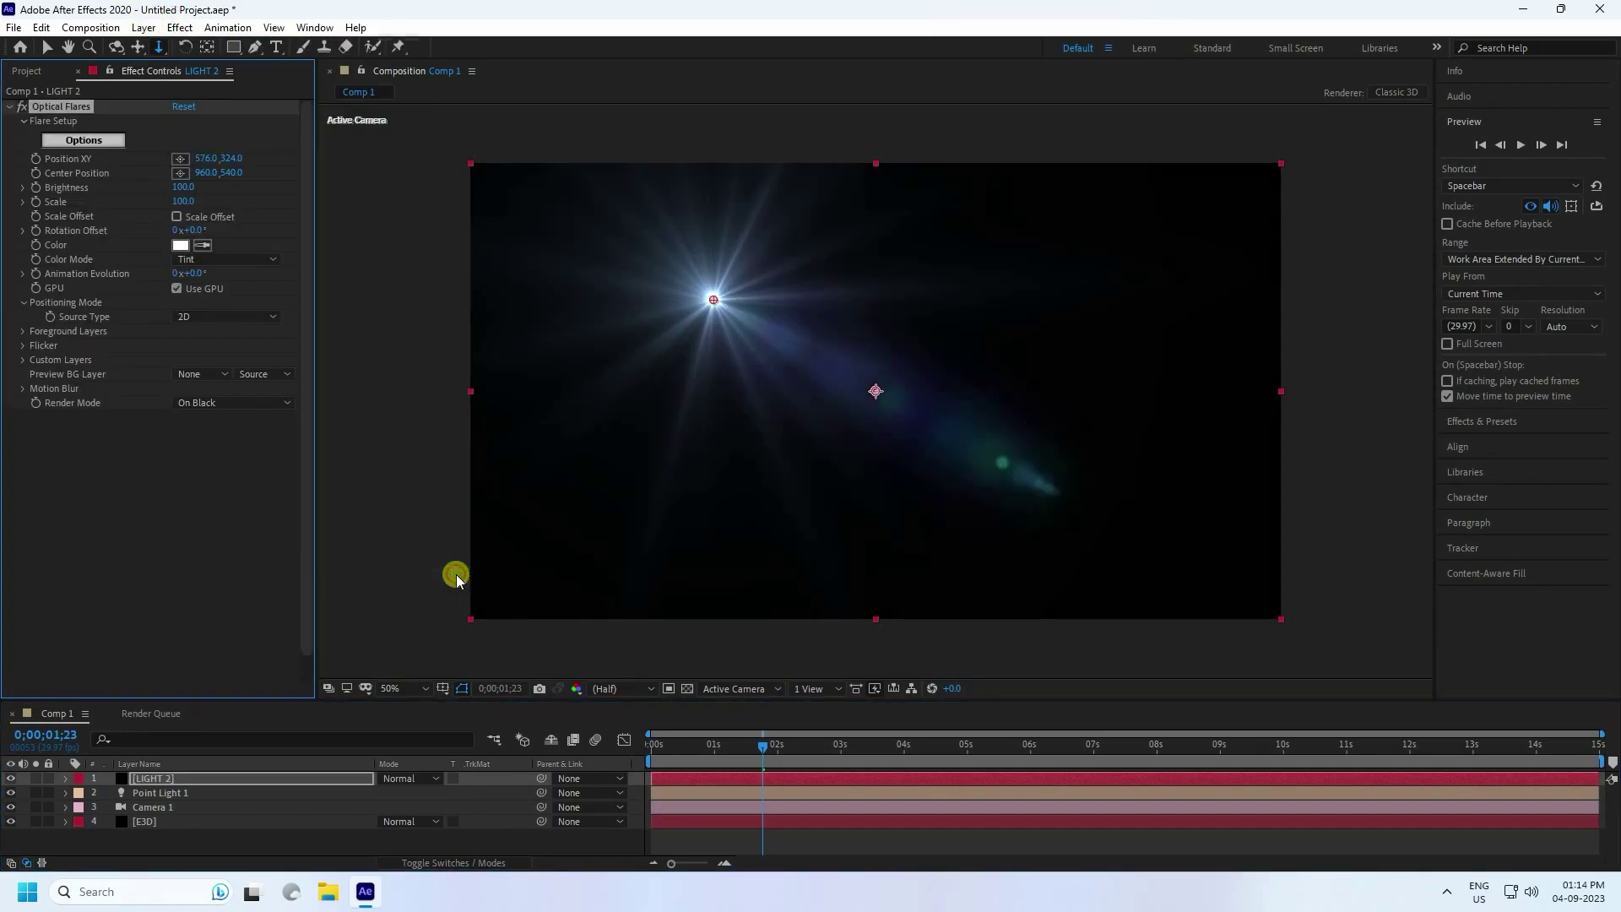
# In Optical Flares Options, choose a blue flare preset from the Pro_Presets 1 folder.
pyautogui.click(70, 140)
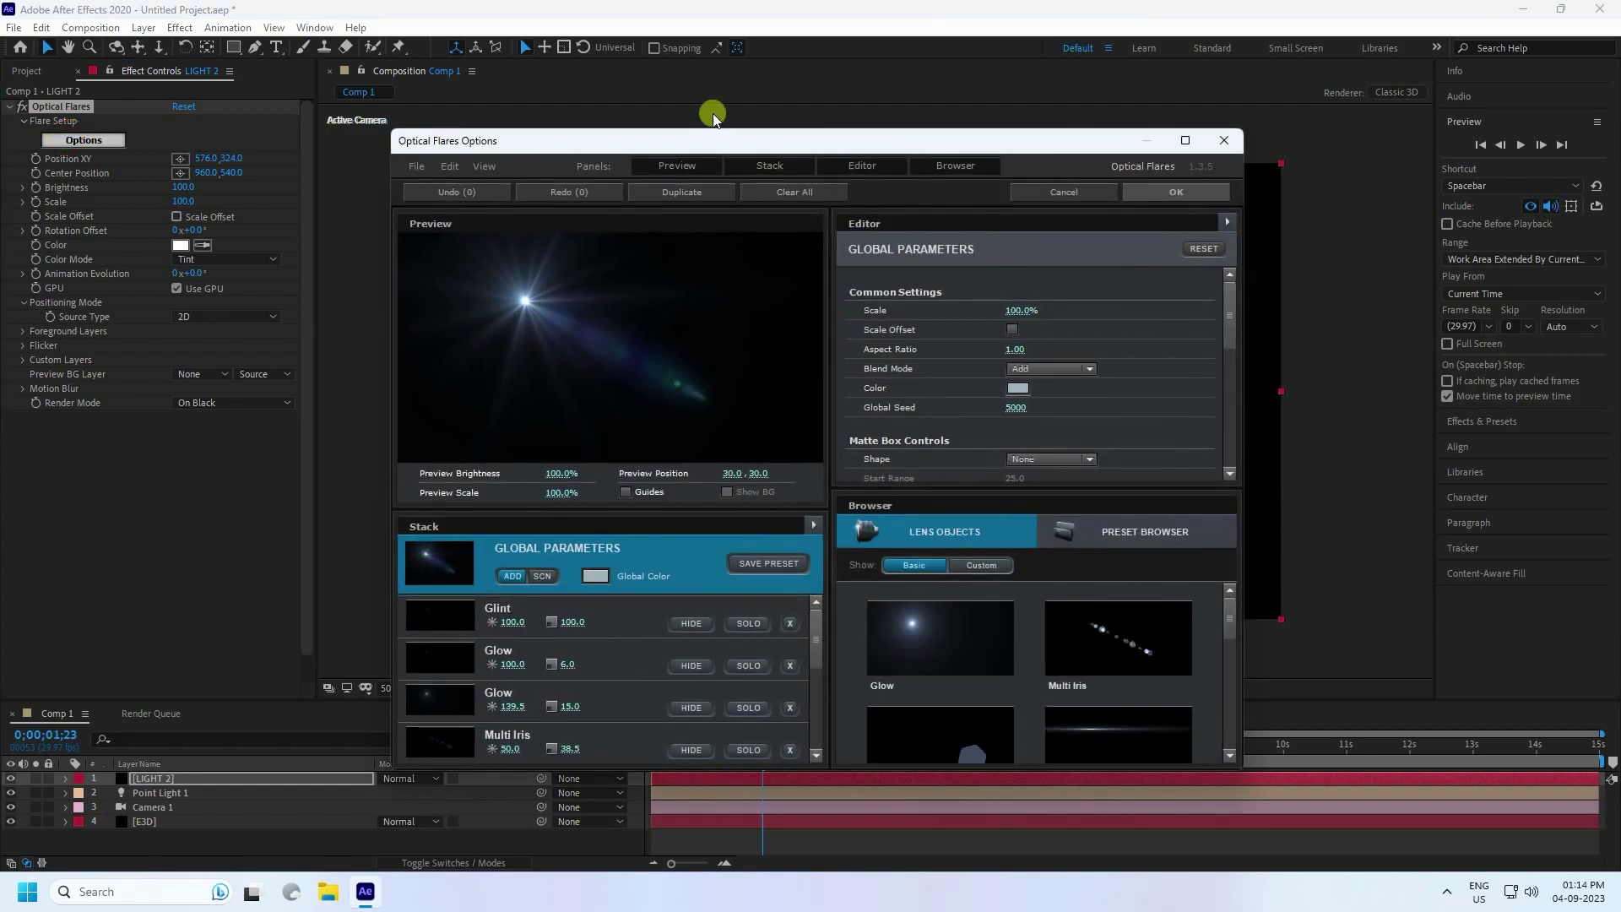
pyautogui.click(1179, 137)
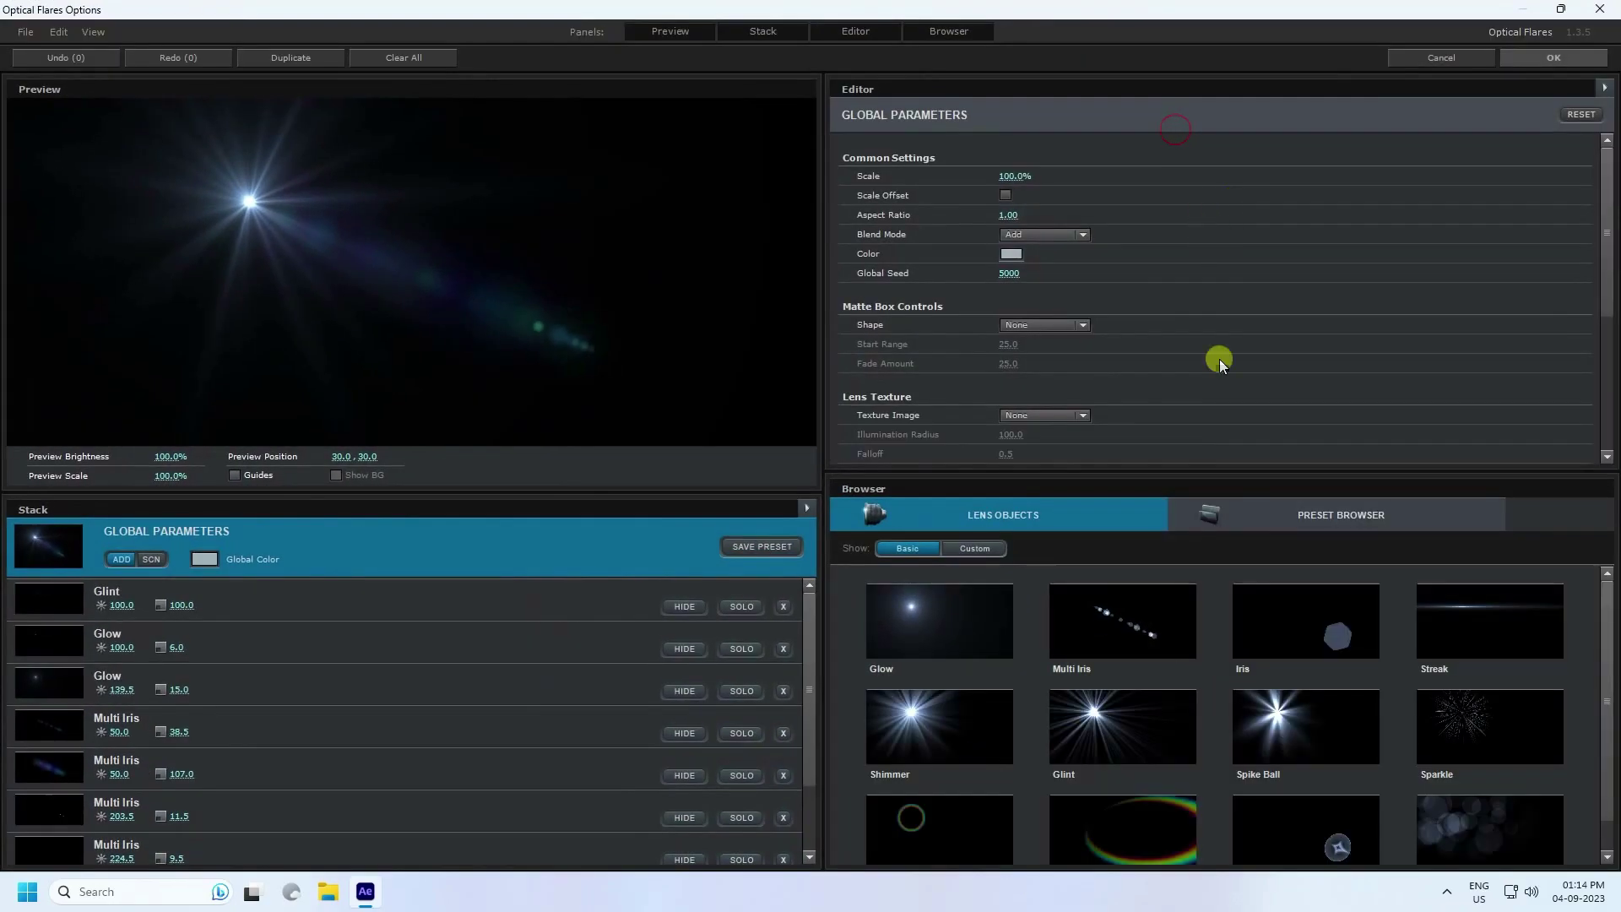
pyautogui.click(1292, 514)
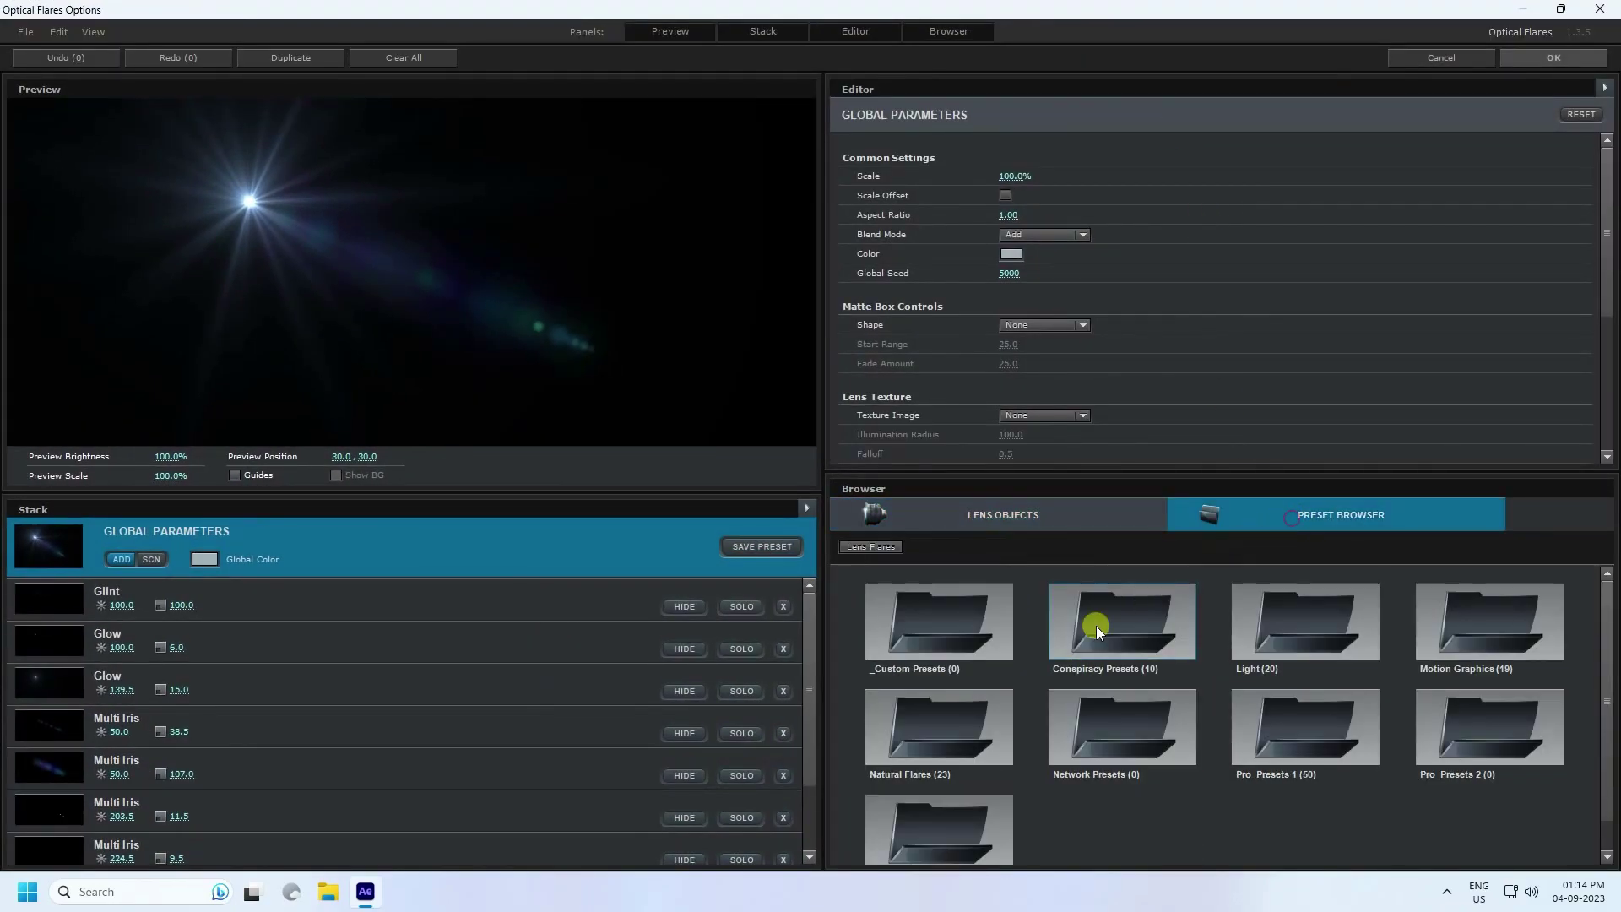
pyautogui.click(1295, 633)
pyautogui.scroll(-5, 1295, 634)
pyautogui.scroll(5, 1294, 637)
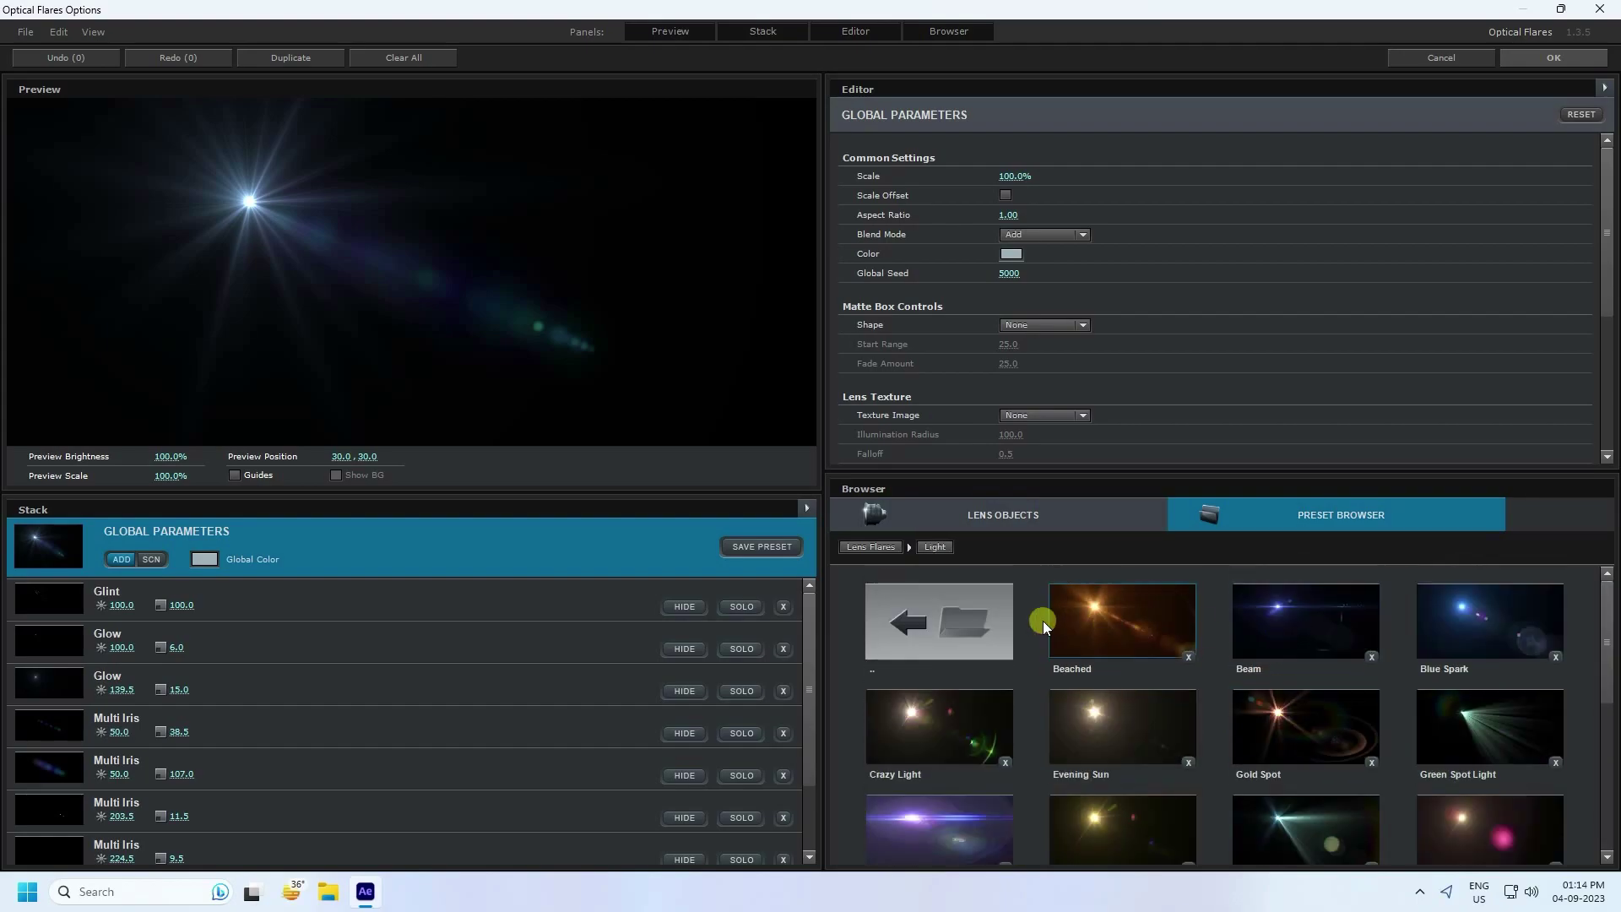
pyautogui.click(937, 628)
pyautogui.click(1300, 712)
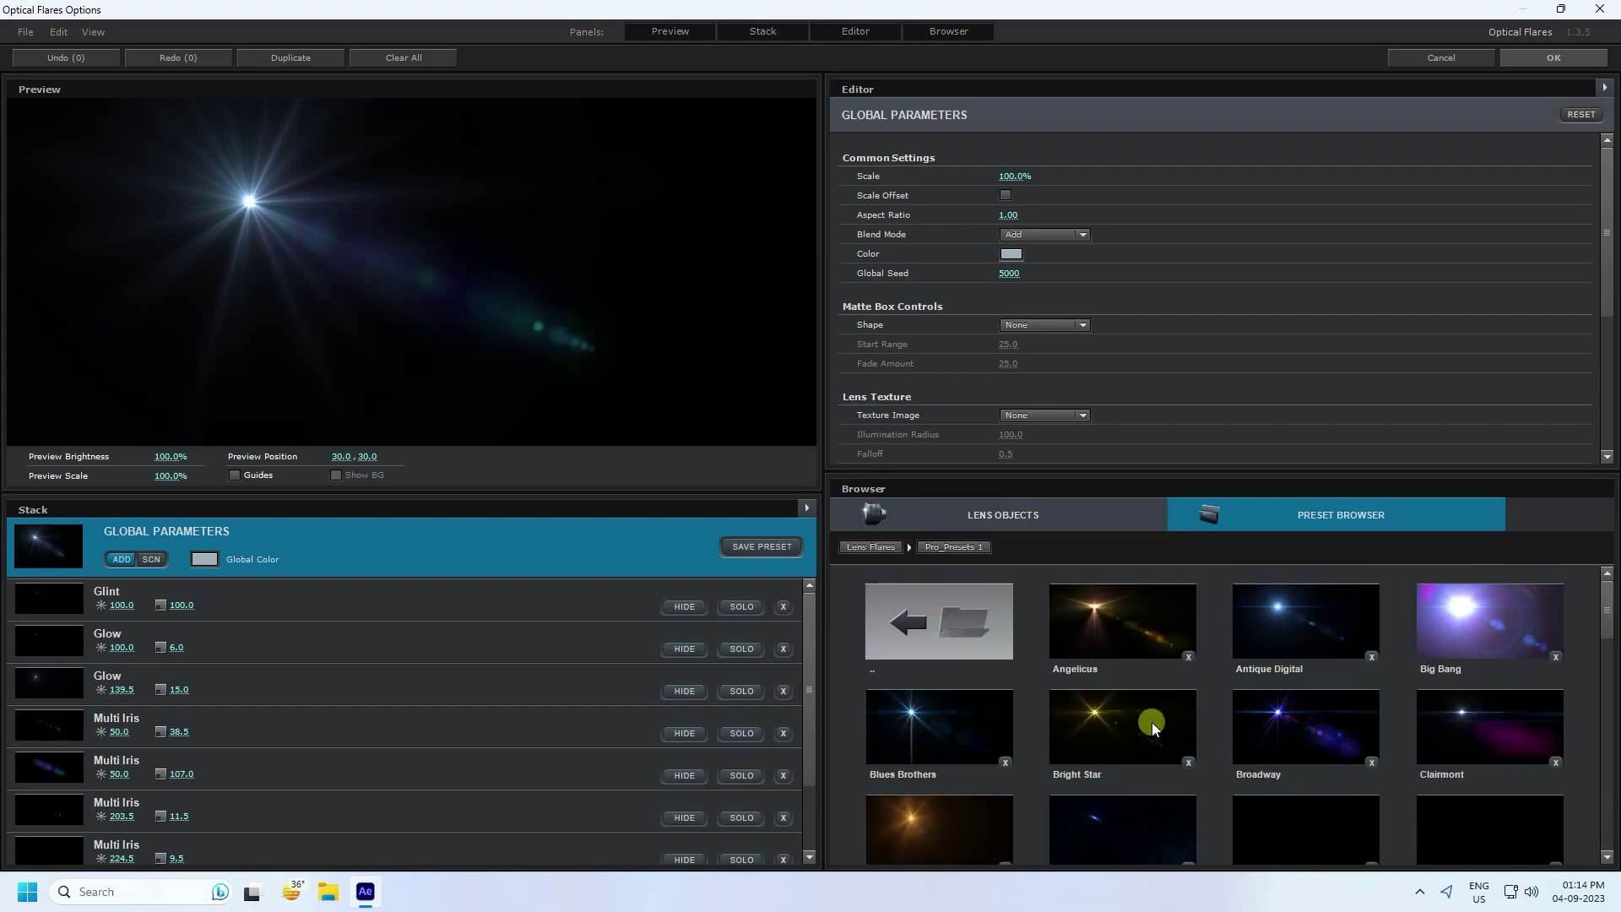
pyautogui.scroll(-2, 1009, 724)
pyautogui.scroll(-1, 1009, 724)
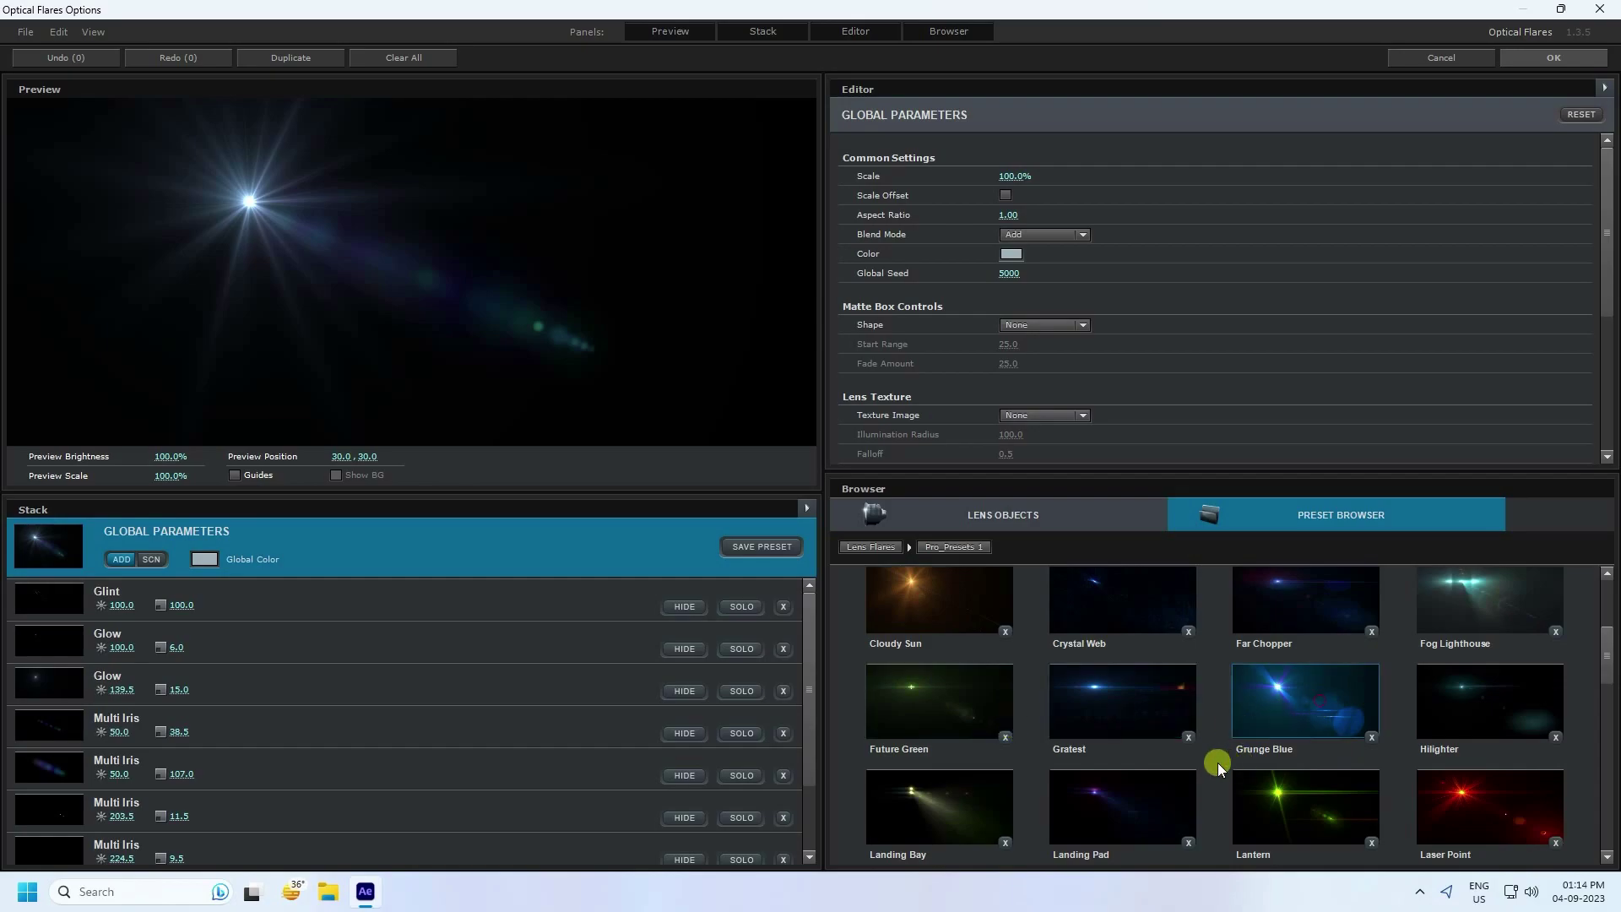
pyautogui.click(1526, 55)
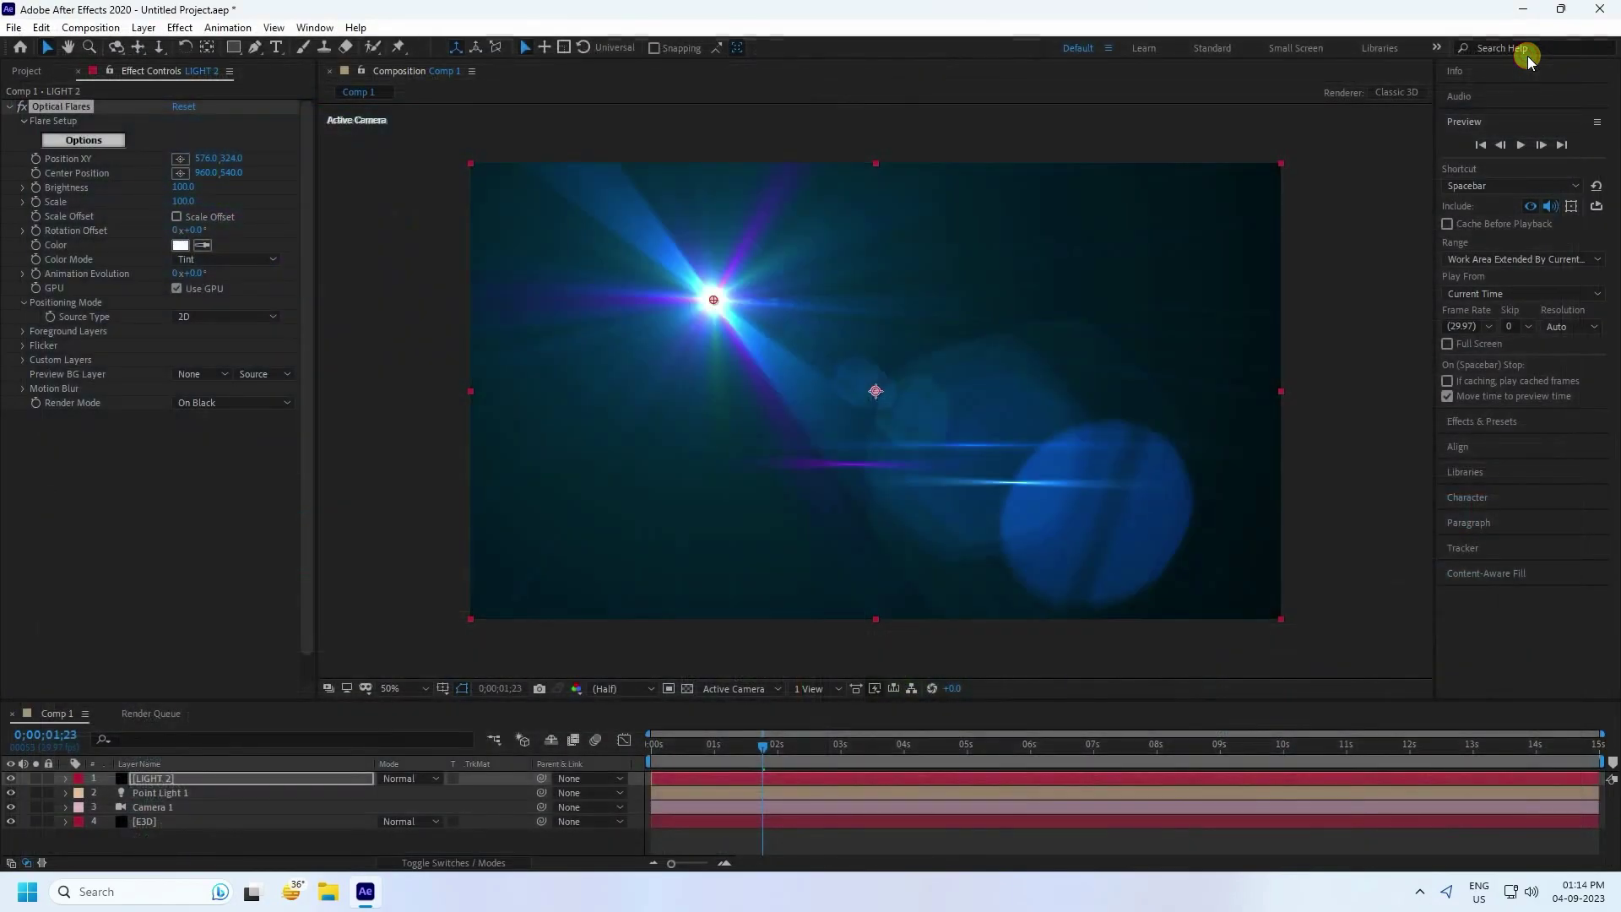
# Push the flare beyond the frame's top-left corner and set LIGHT 2's blend mode to Add.
pyautogui.moveTo(715, 297); pyautogui.dragTo(448, 152)
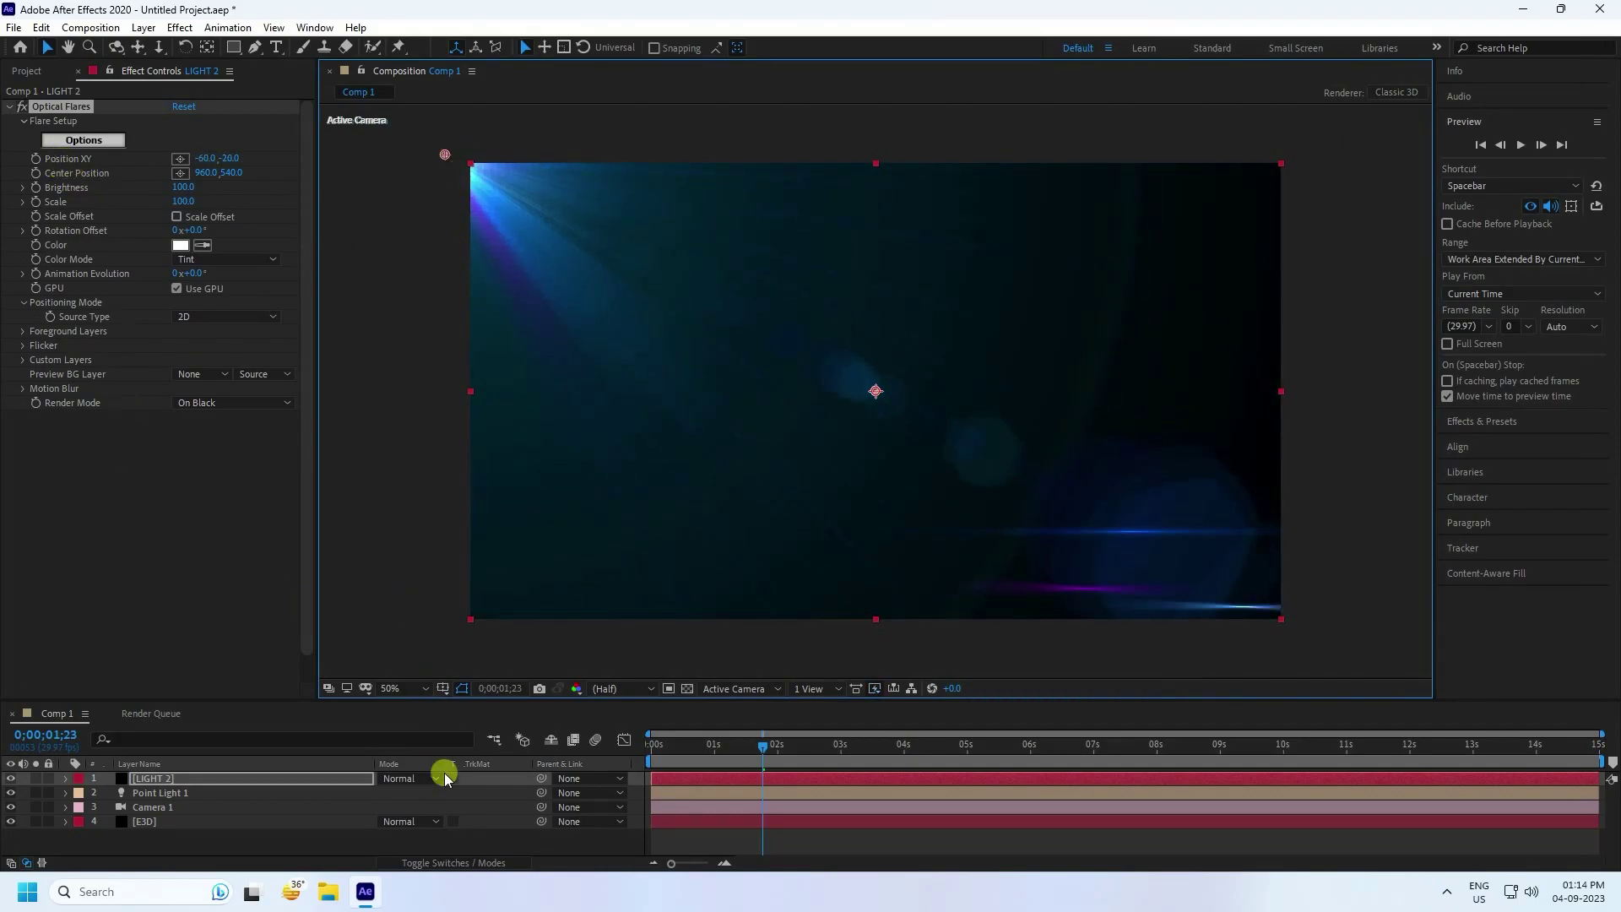
pyautogui.click(420, 777)
pyautogui.click(431, 202)
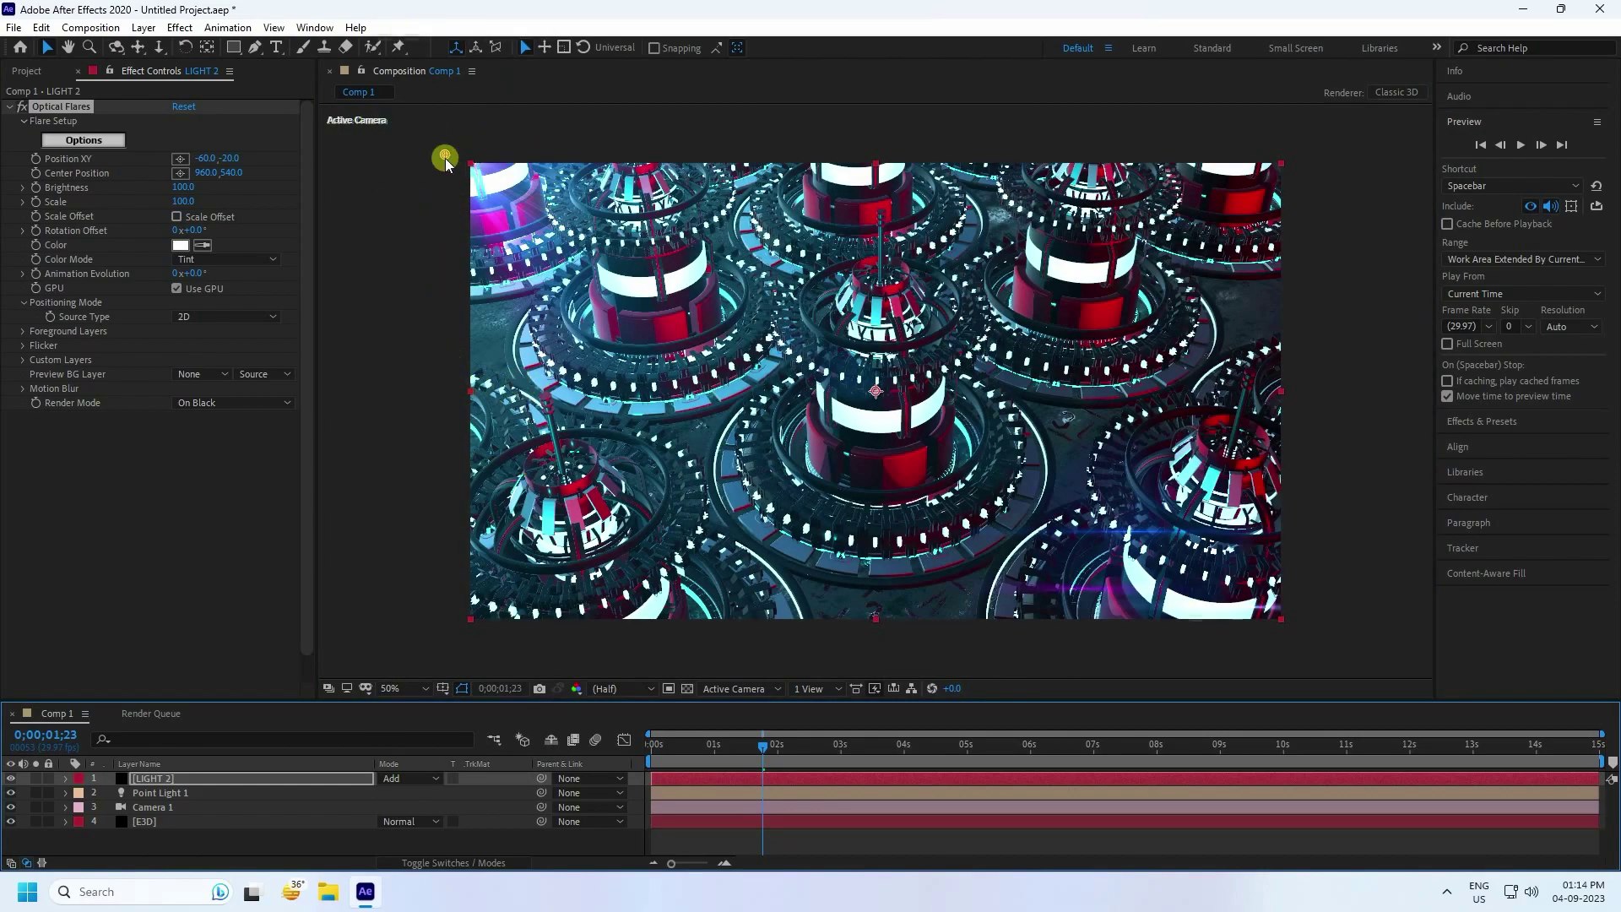
pyautogui.moveTo(444, 159); pyautogui.dragTo(429, 141)
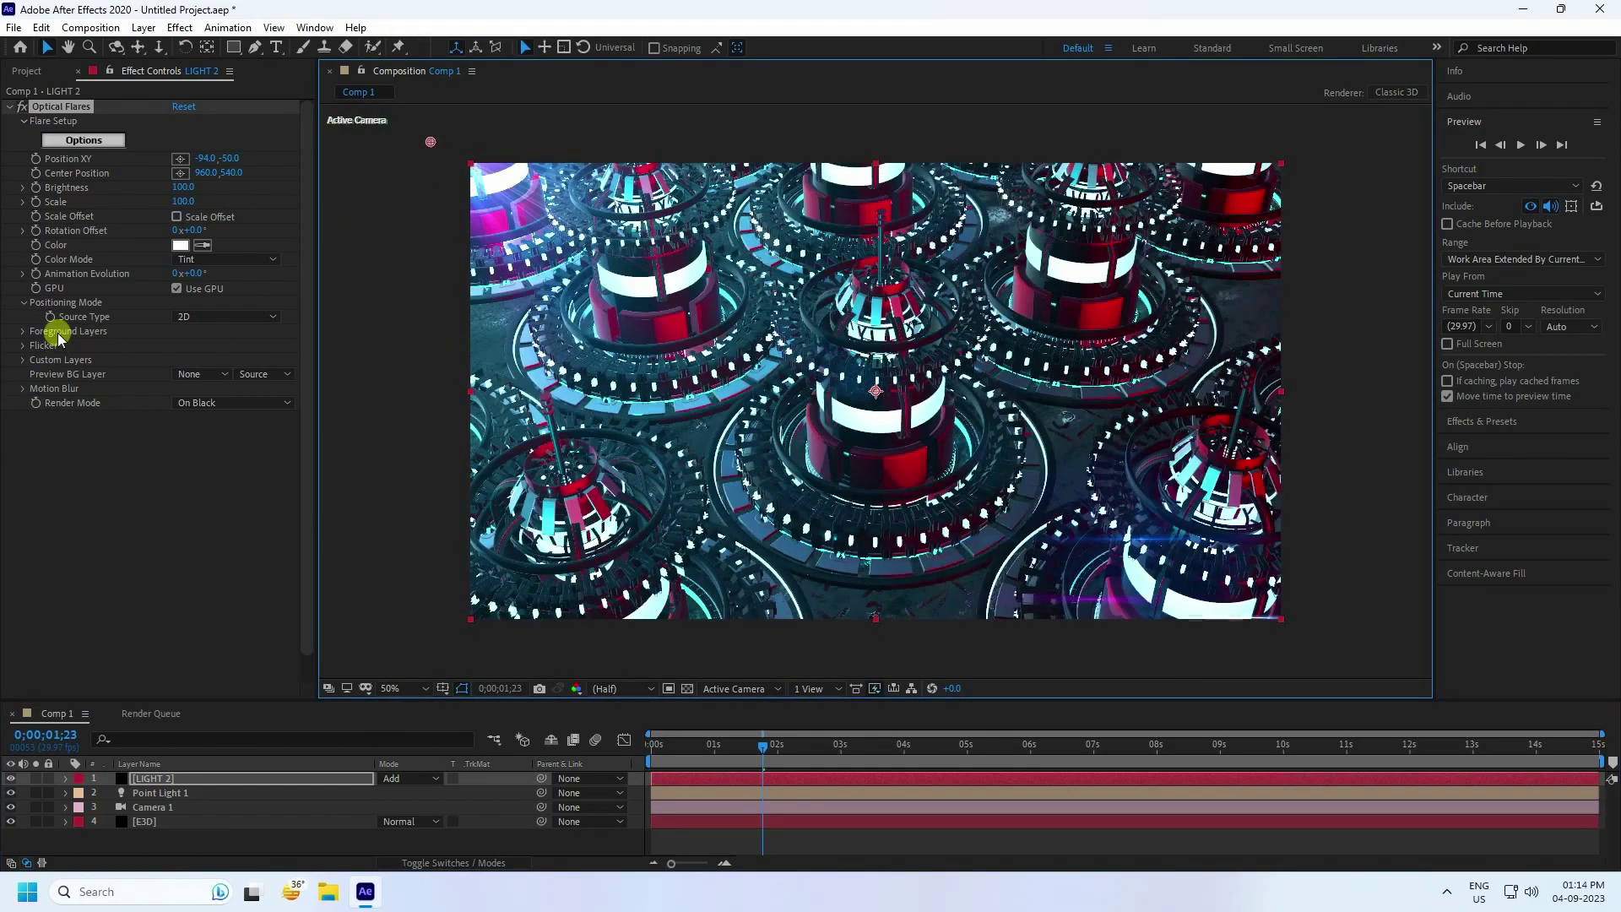
# Set the flare's flicker Speed and Amount to 40, then preview from the first frame.
pyautogui.click(23, 346)
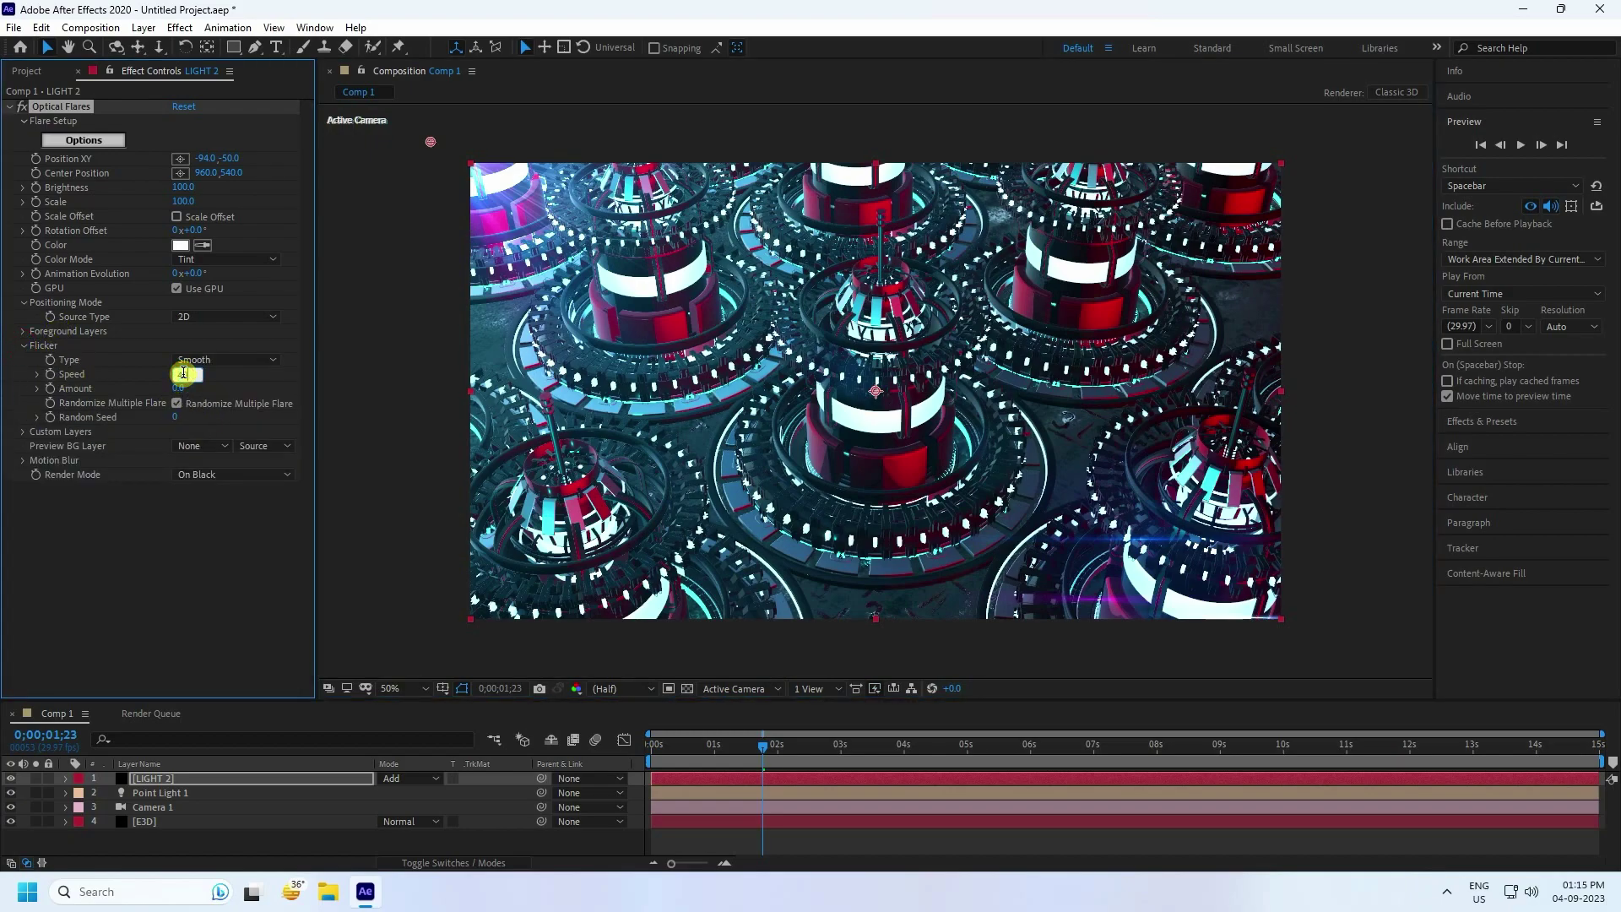
pyautogui.write('40')
pyautogui.click(179, 391)
pyautogui.write('40')
pyautogui.press('Return')
pyautogui.moveTo(763, 744); pyautogui.dragTo(434, 684)
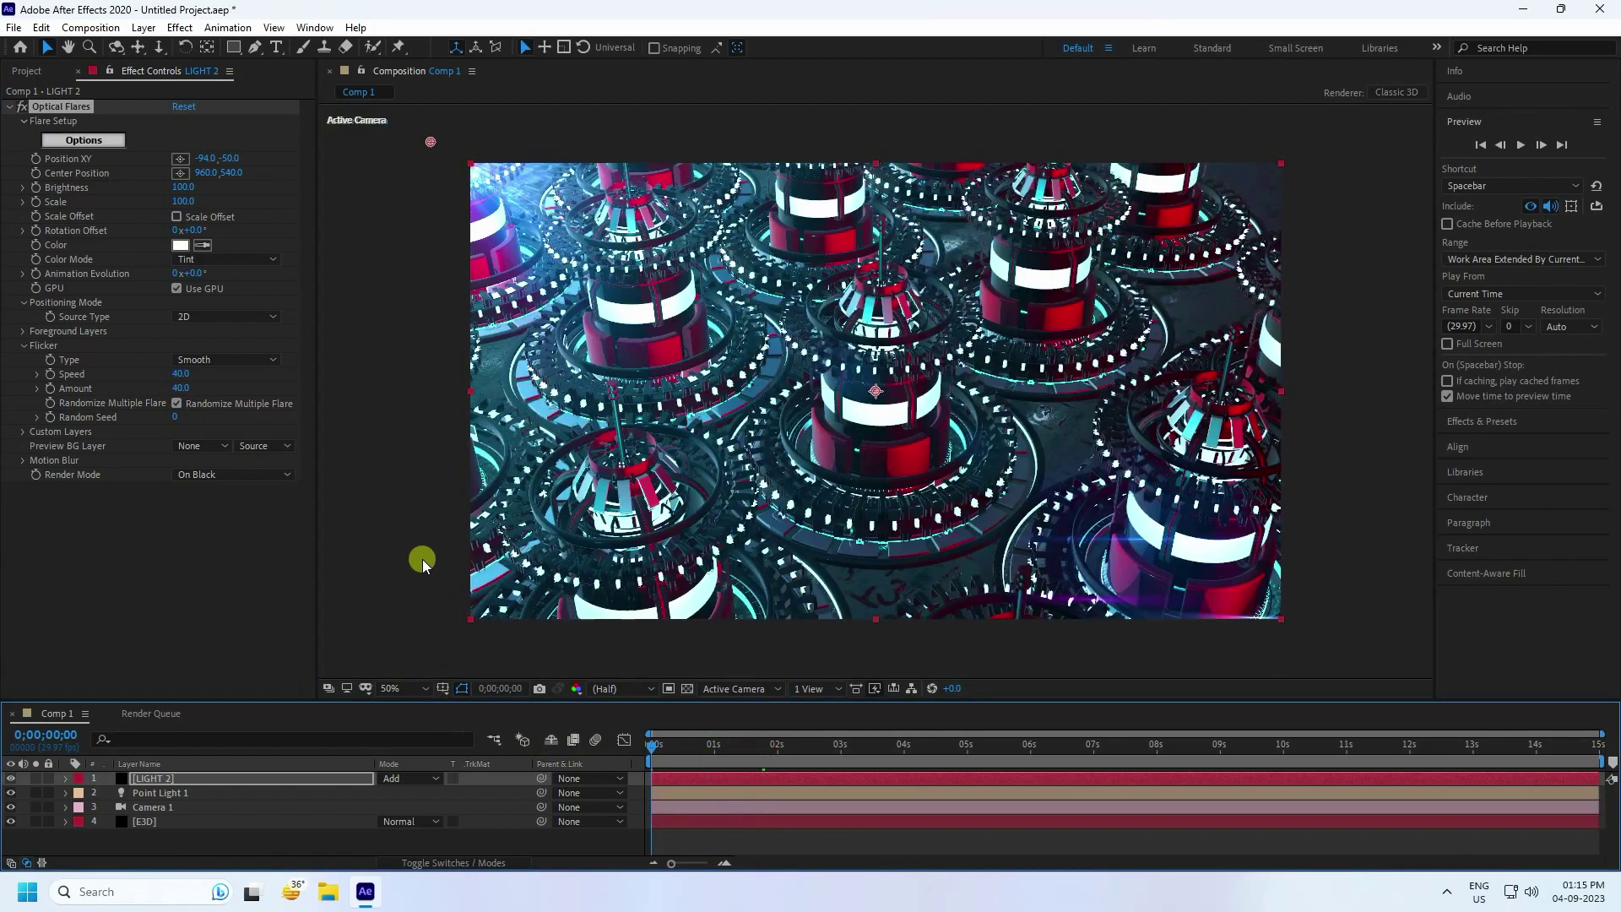
pyautogui.press('space')
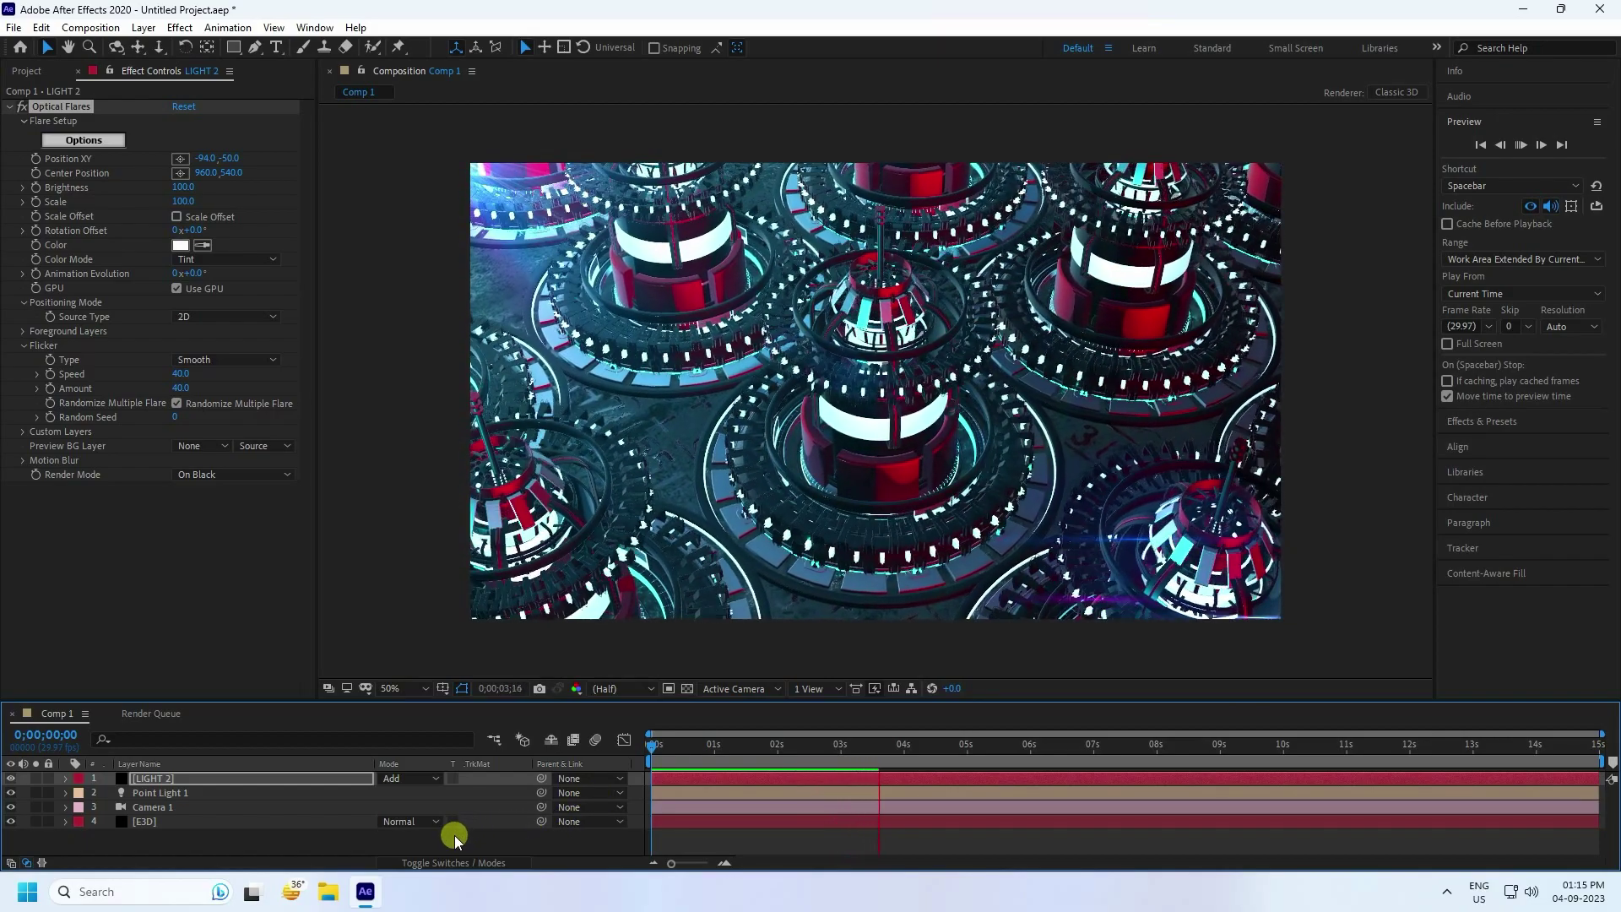
# Stop the preview and set Camera 1's Aperture to 100 in Camera Options.
pyautogui.click(880, 743)
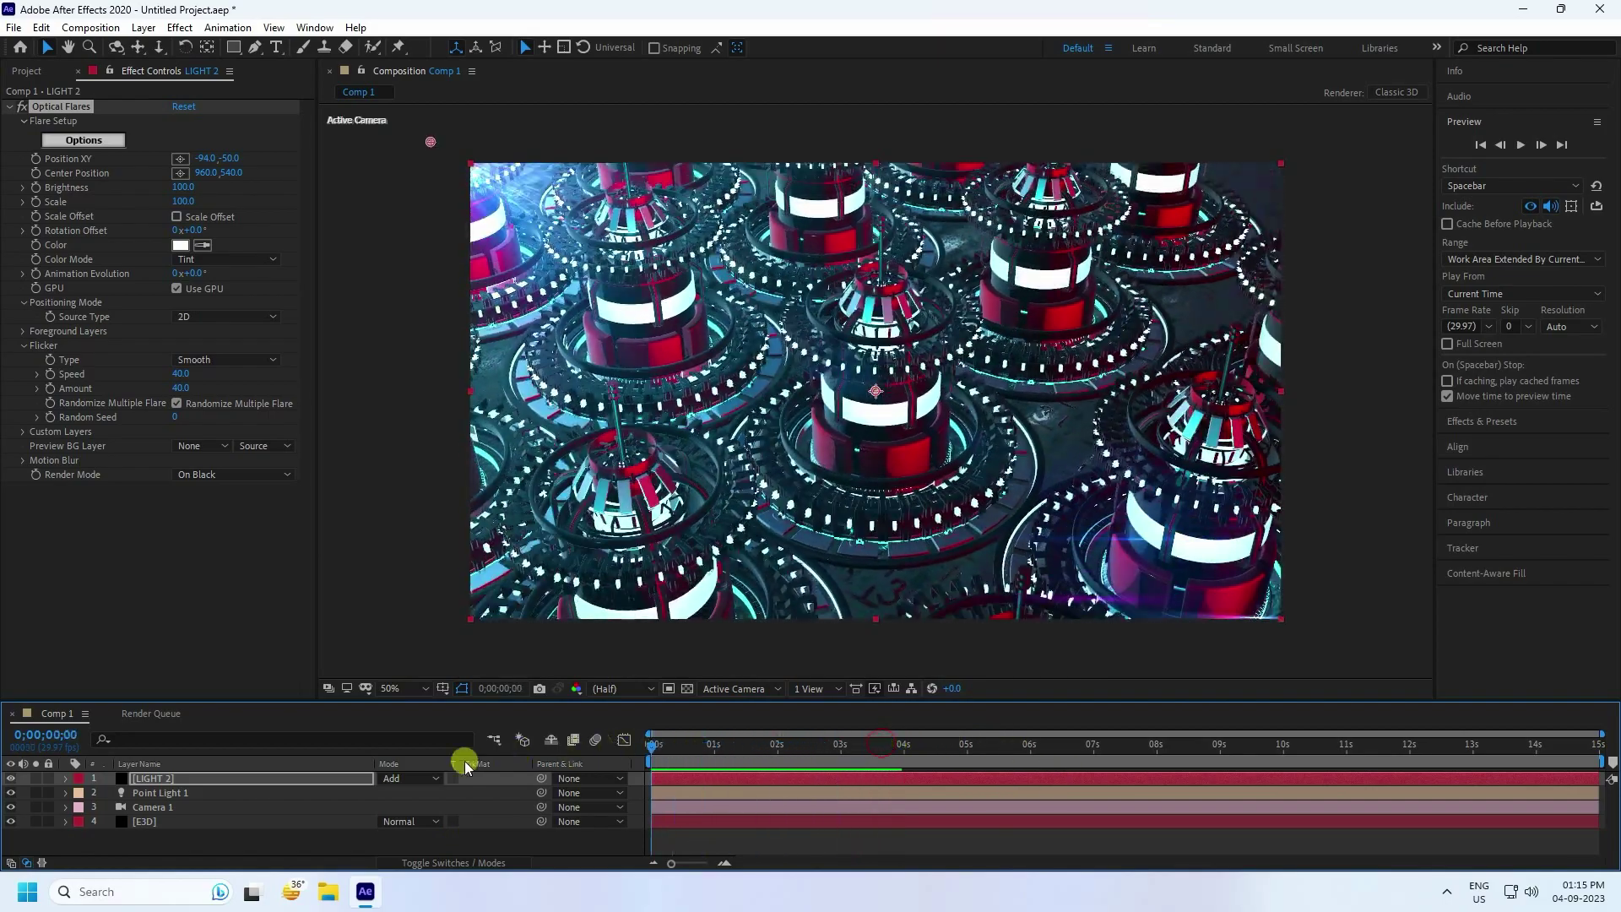
pyautogui.click(65, 807)
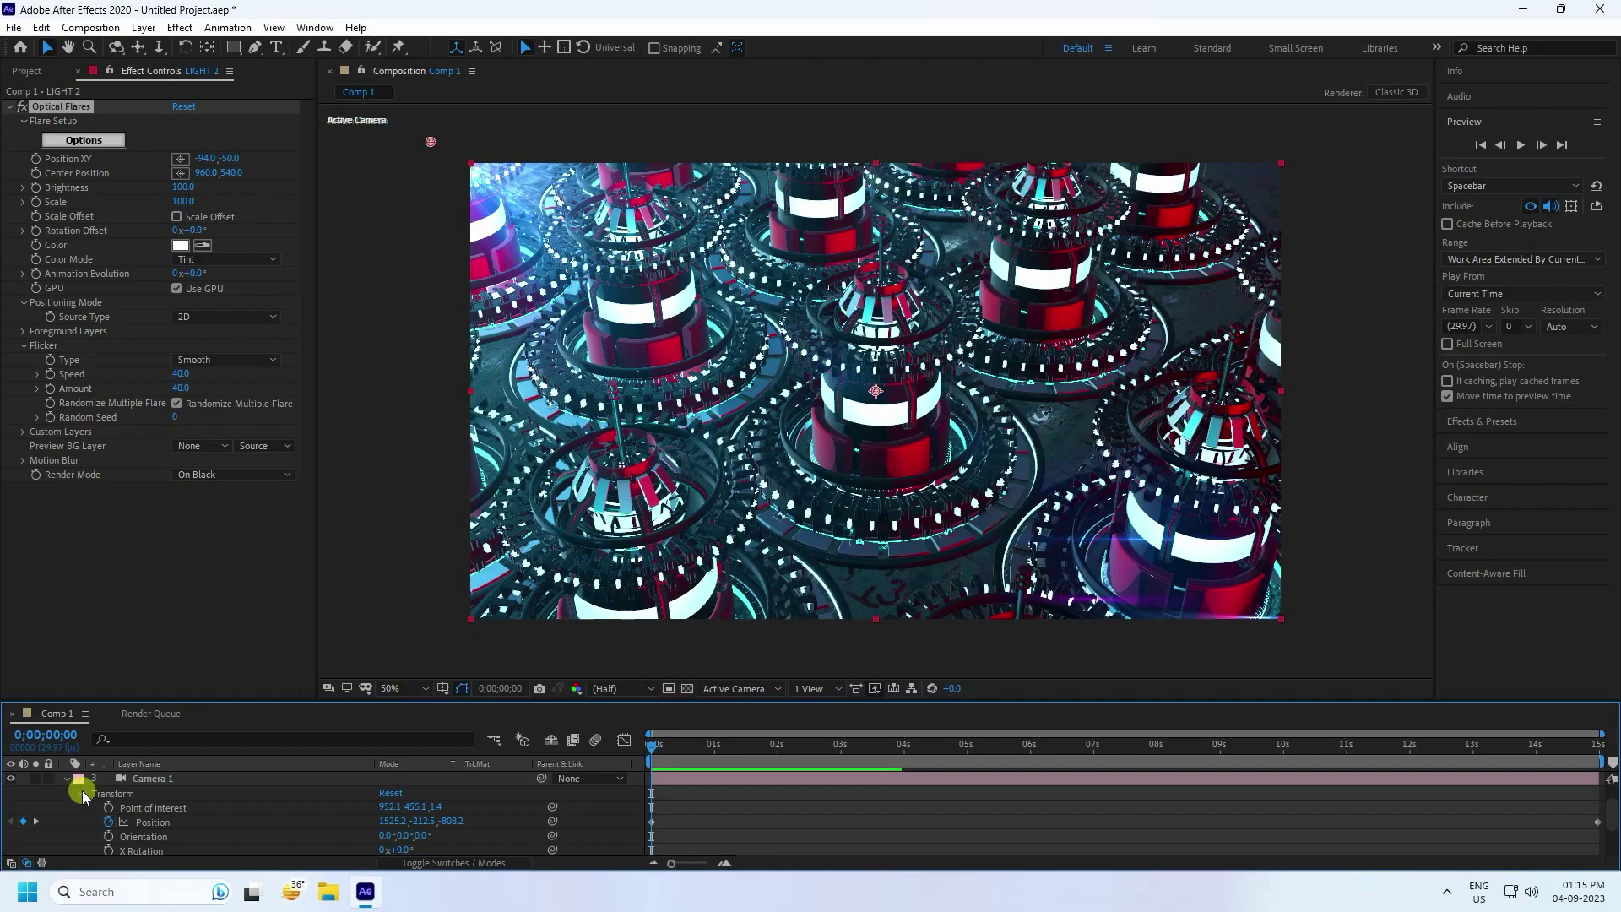
pyautogui.click(81, 797)
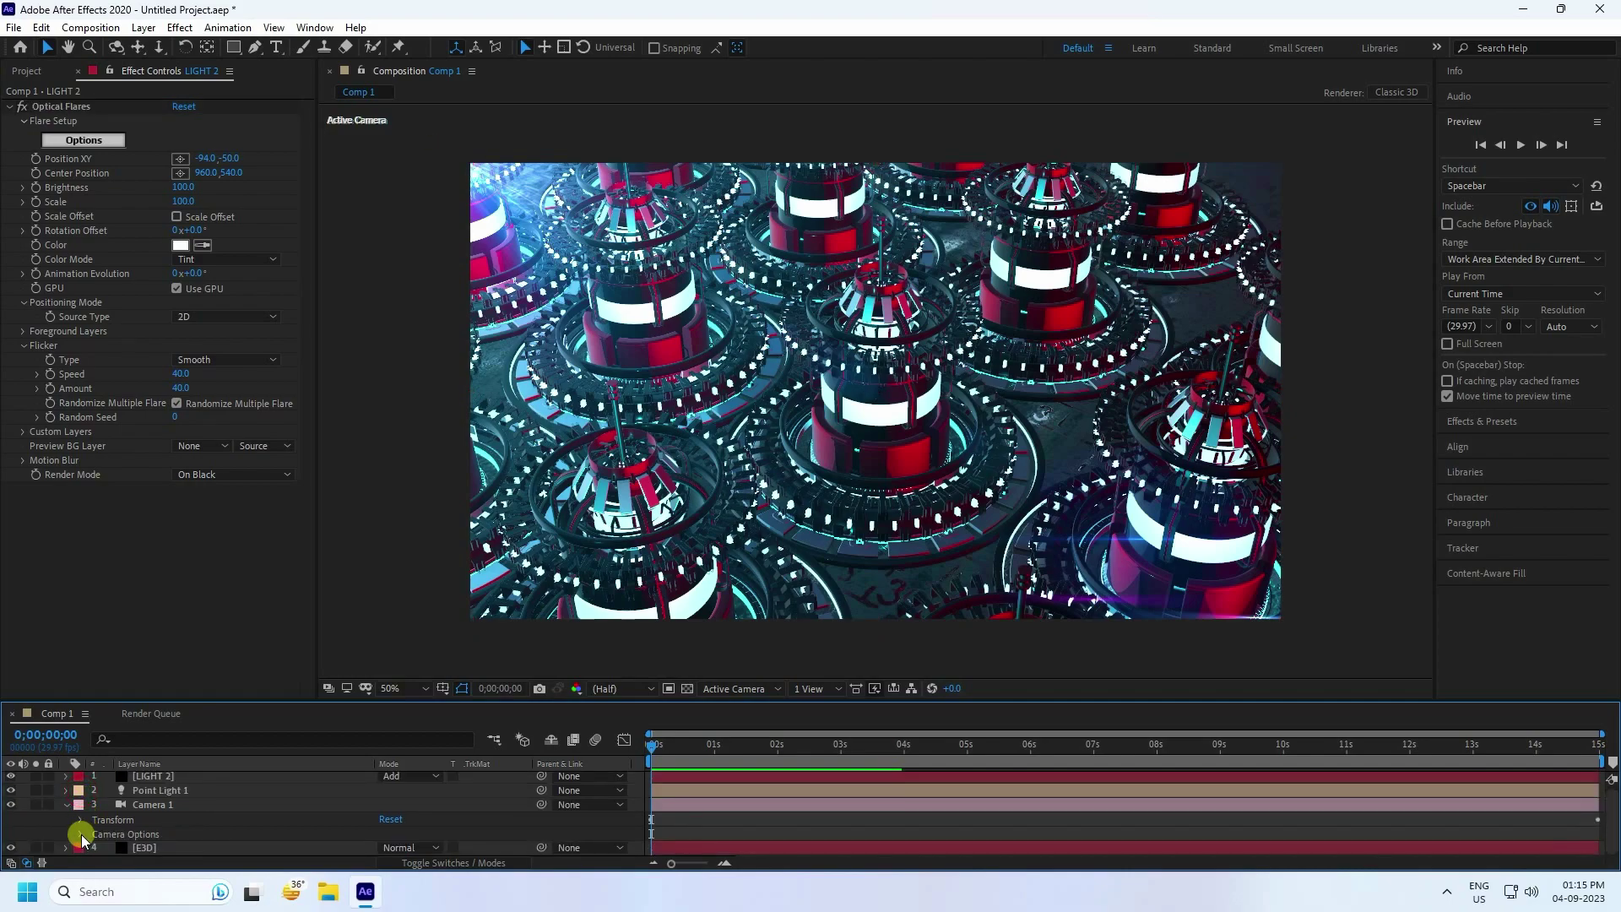
pyautogui.click(80, 834)
pyautogui.scroll(-3, 337, 839)
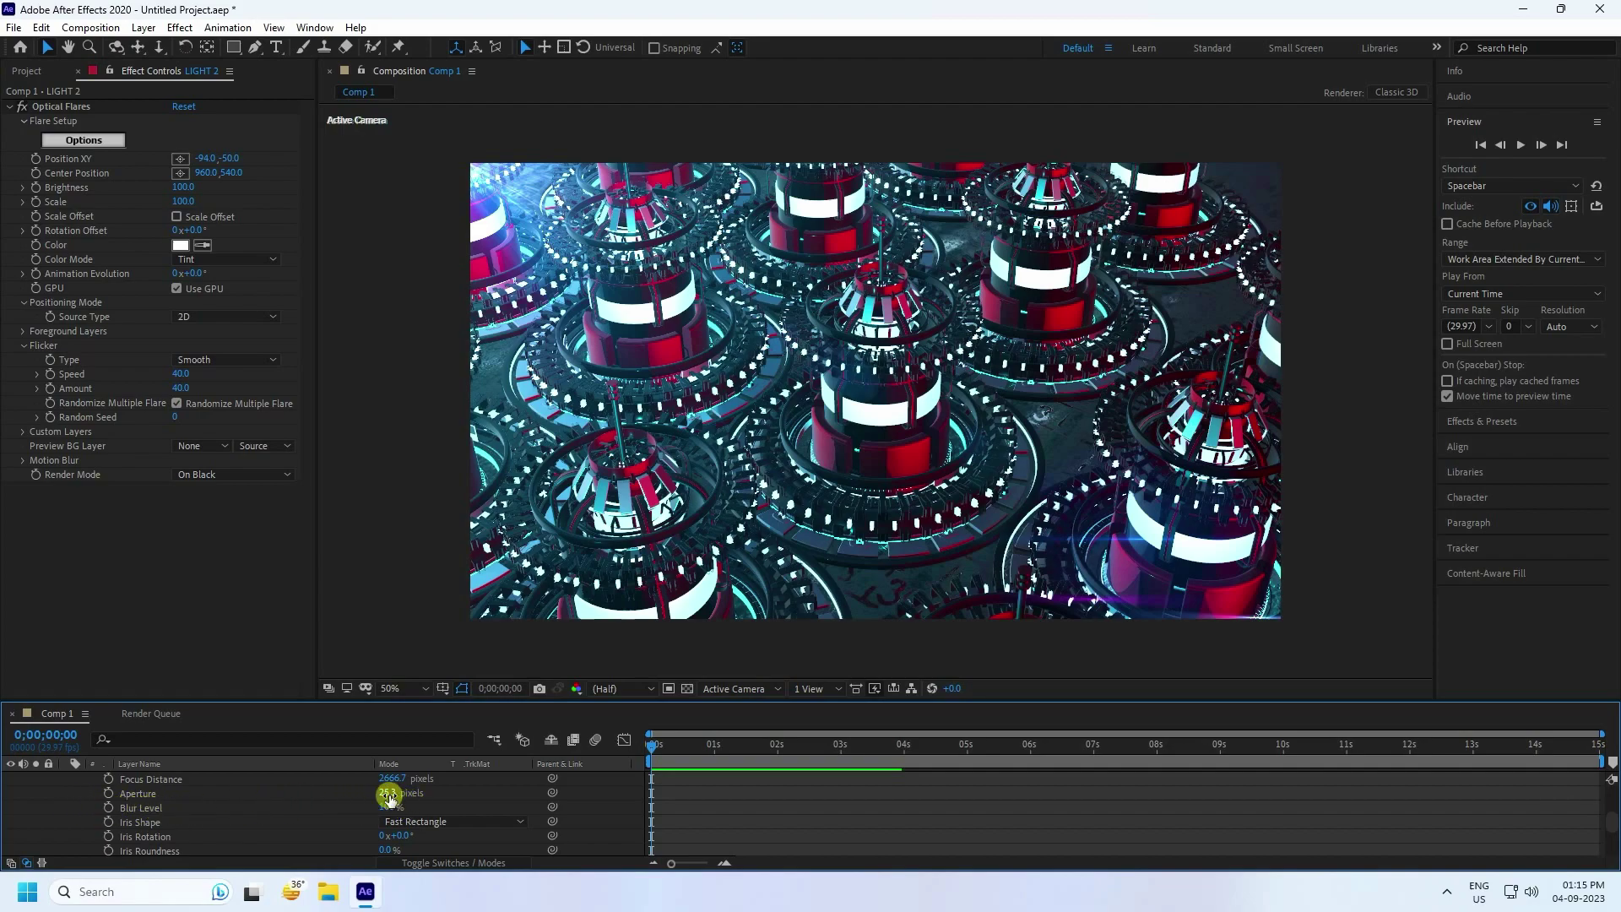
pyautogui.click(390, 795)
pyautogui.write('100')
pyautogui.press('Return')
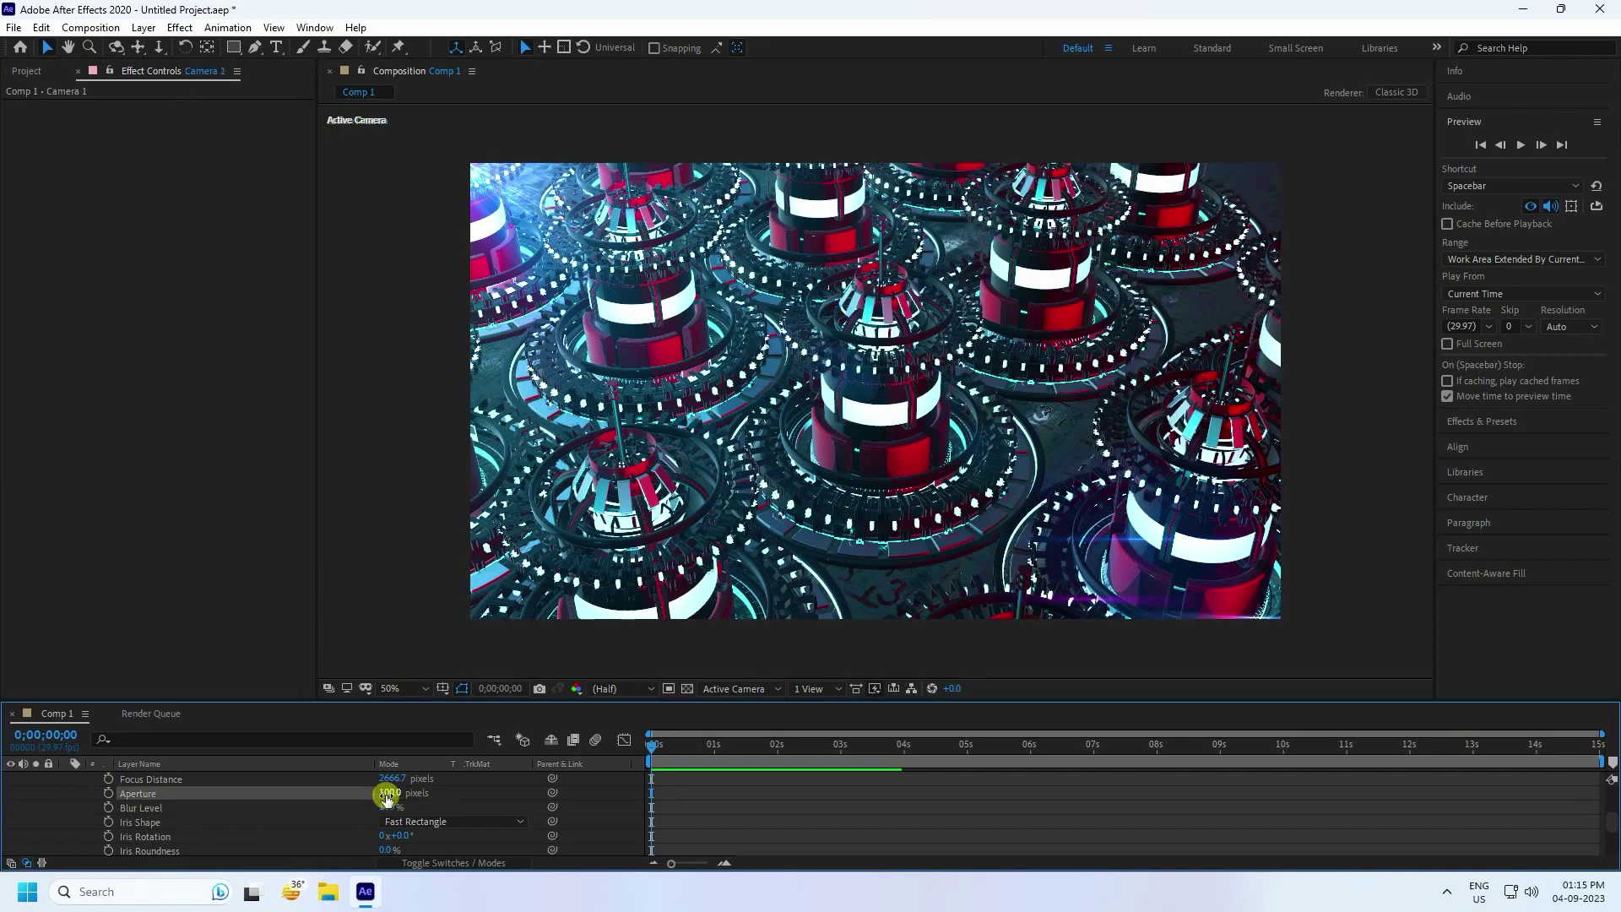
# Set Camera 1's Focus Distance to 1000 pixels.
pyautogui.scroll(3, 351, 808)
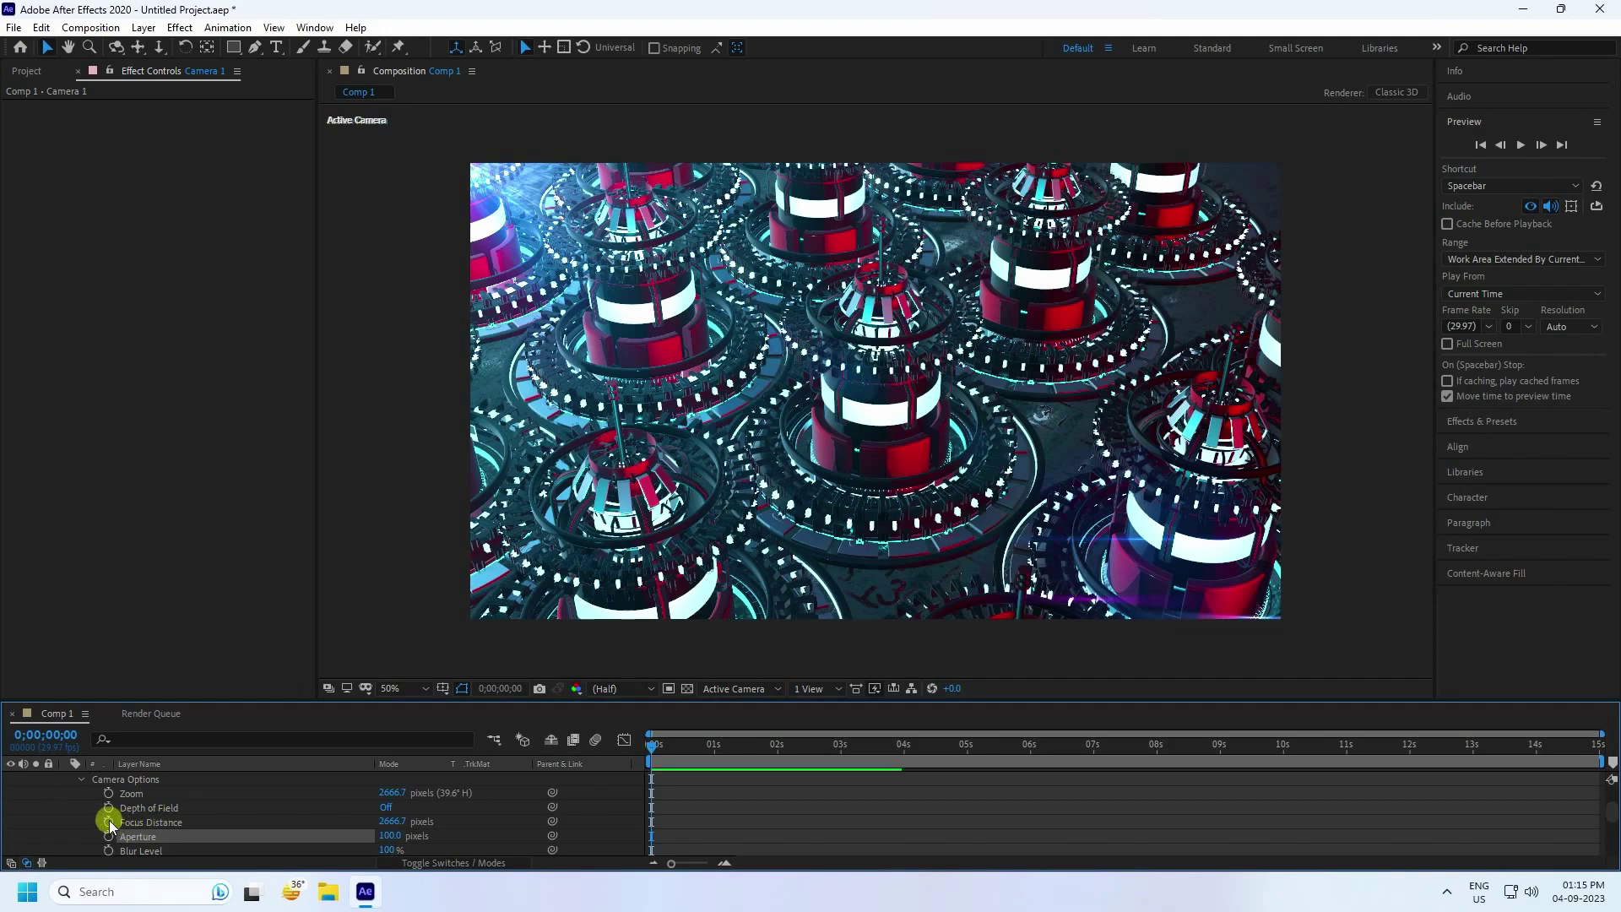
pyautogui.scroll(3, 102, 812)
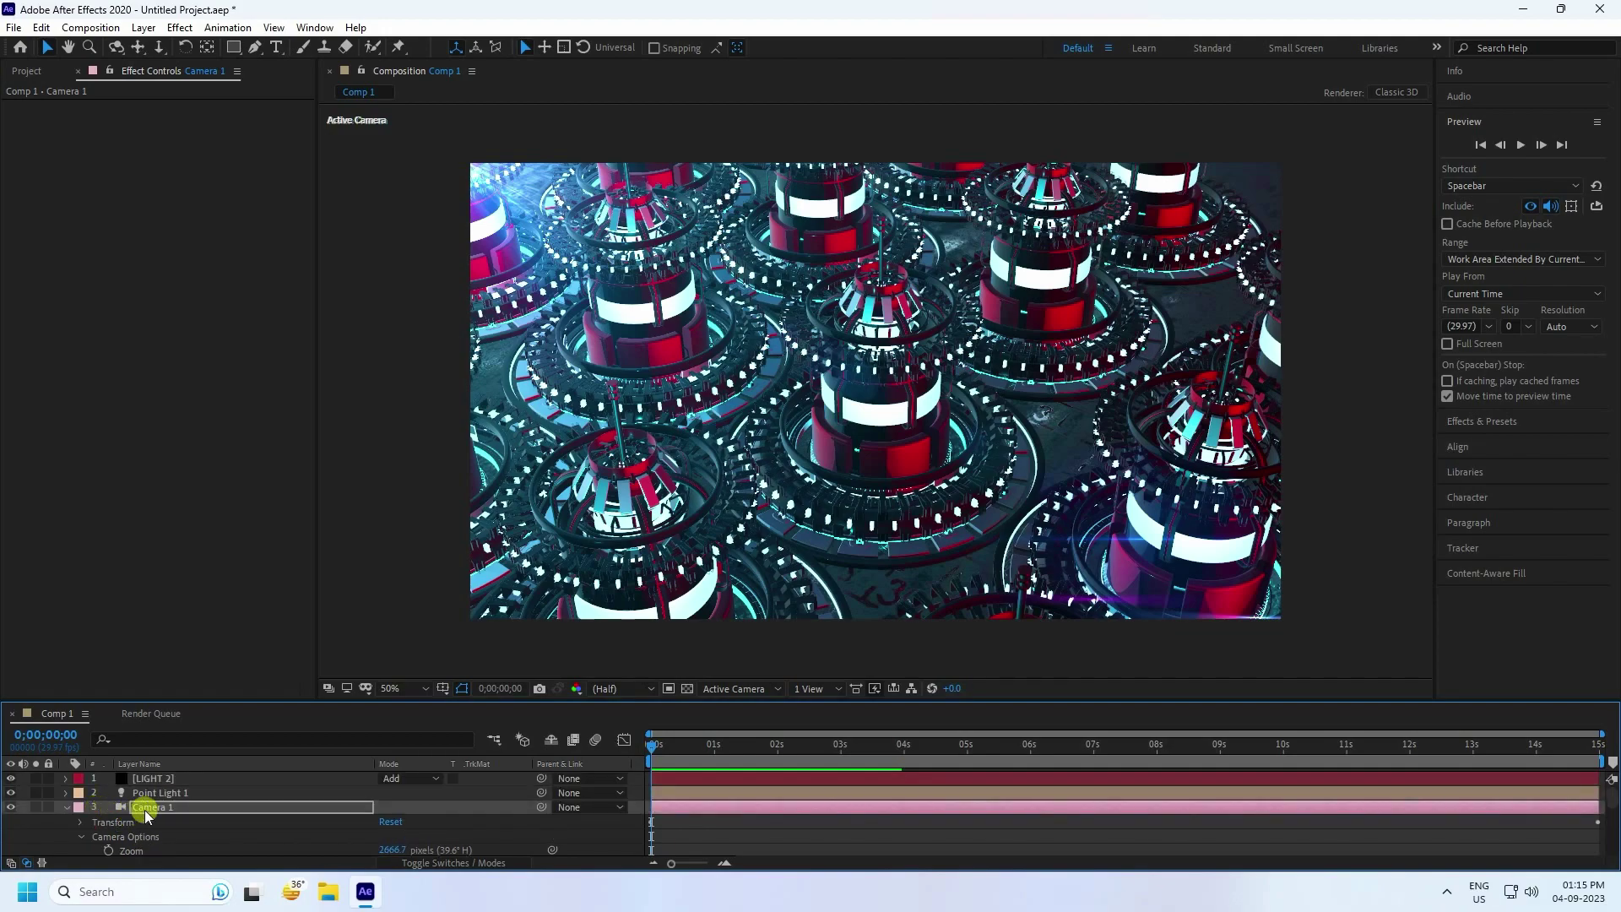
pyautogui.press('u')
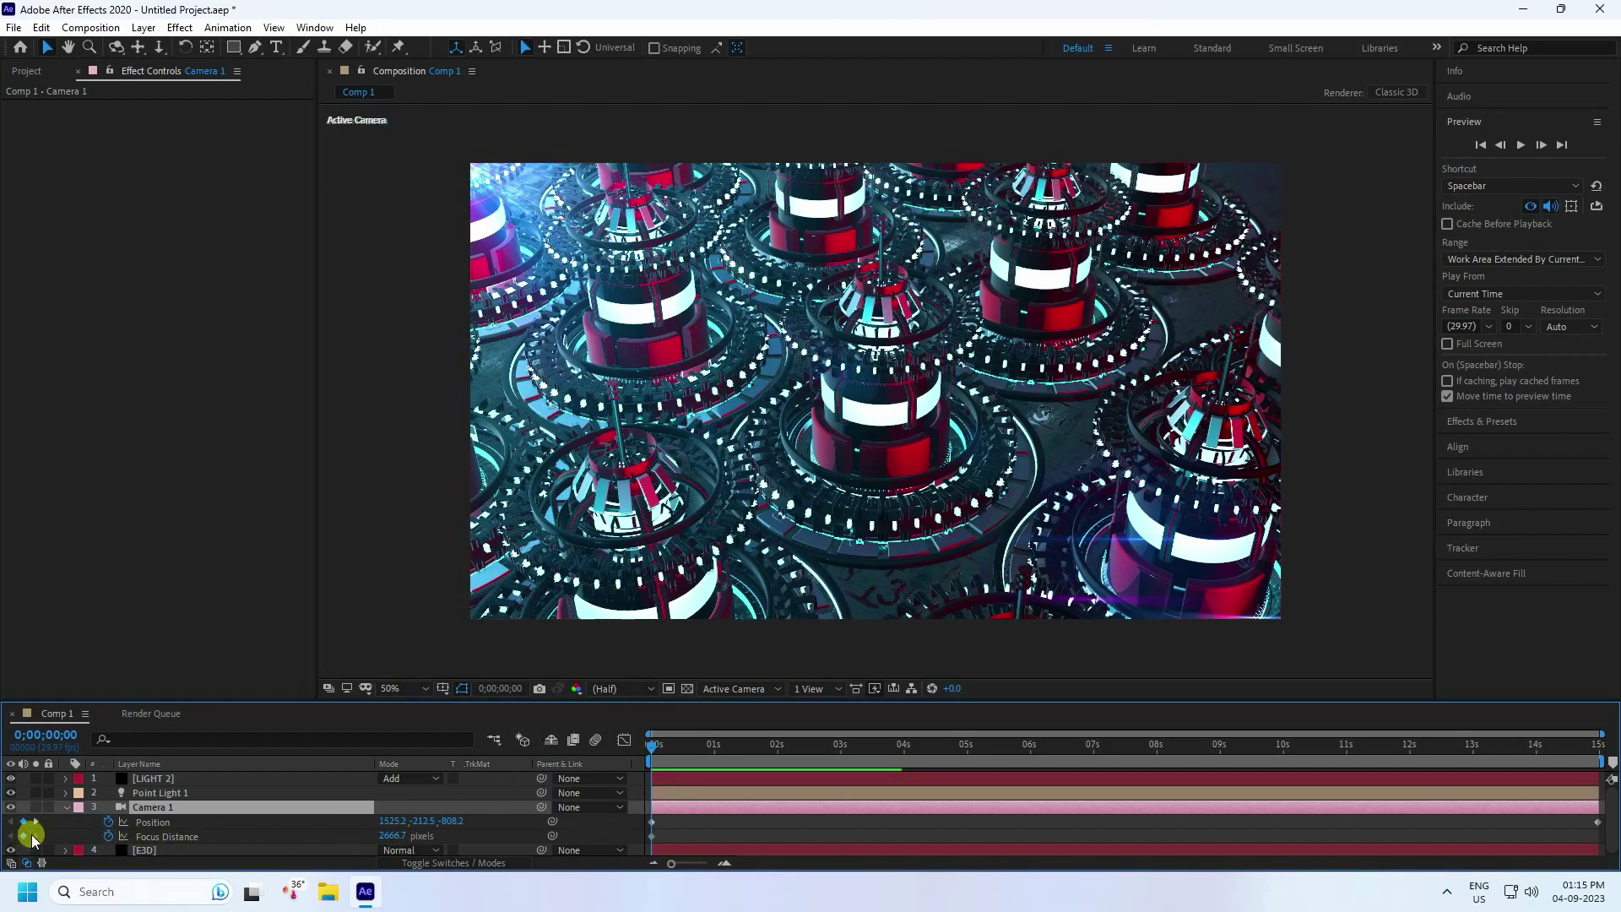
pyautogui.click(394, 835)
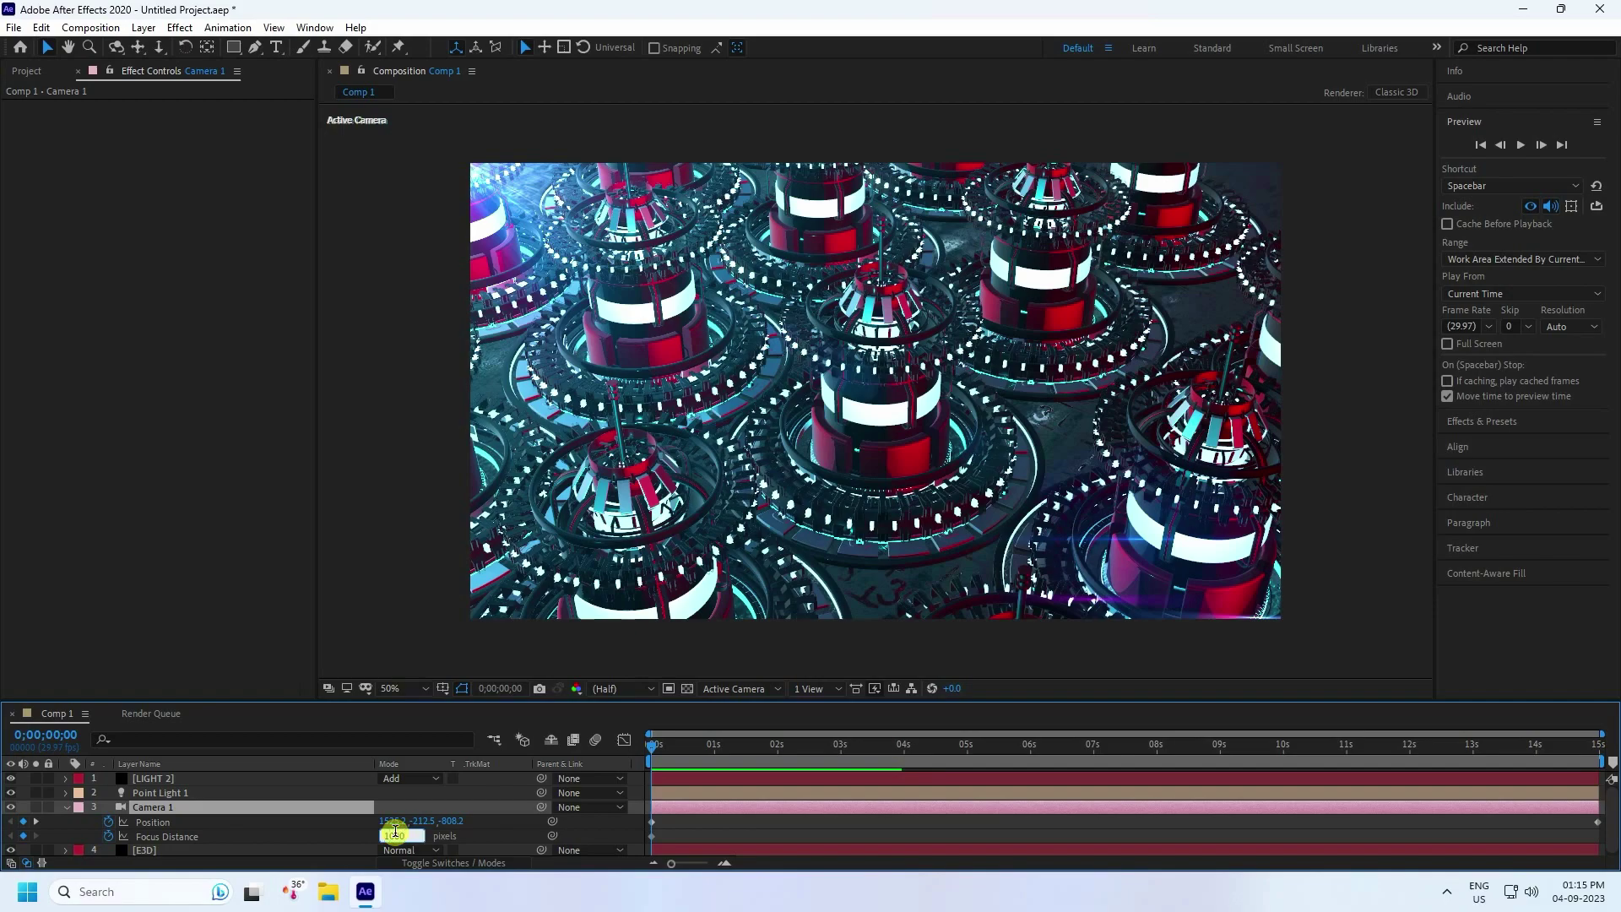
pyautogui.press('Return')
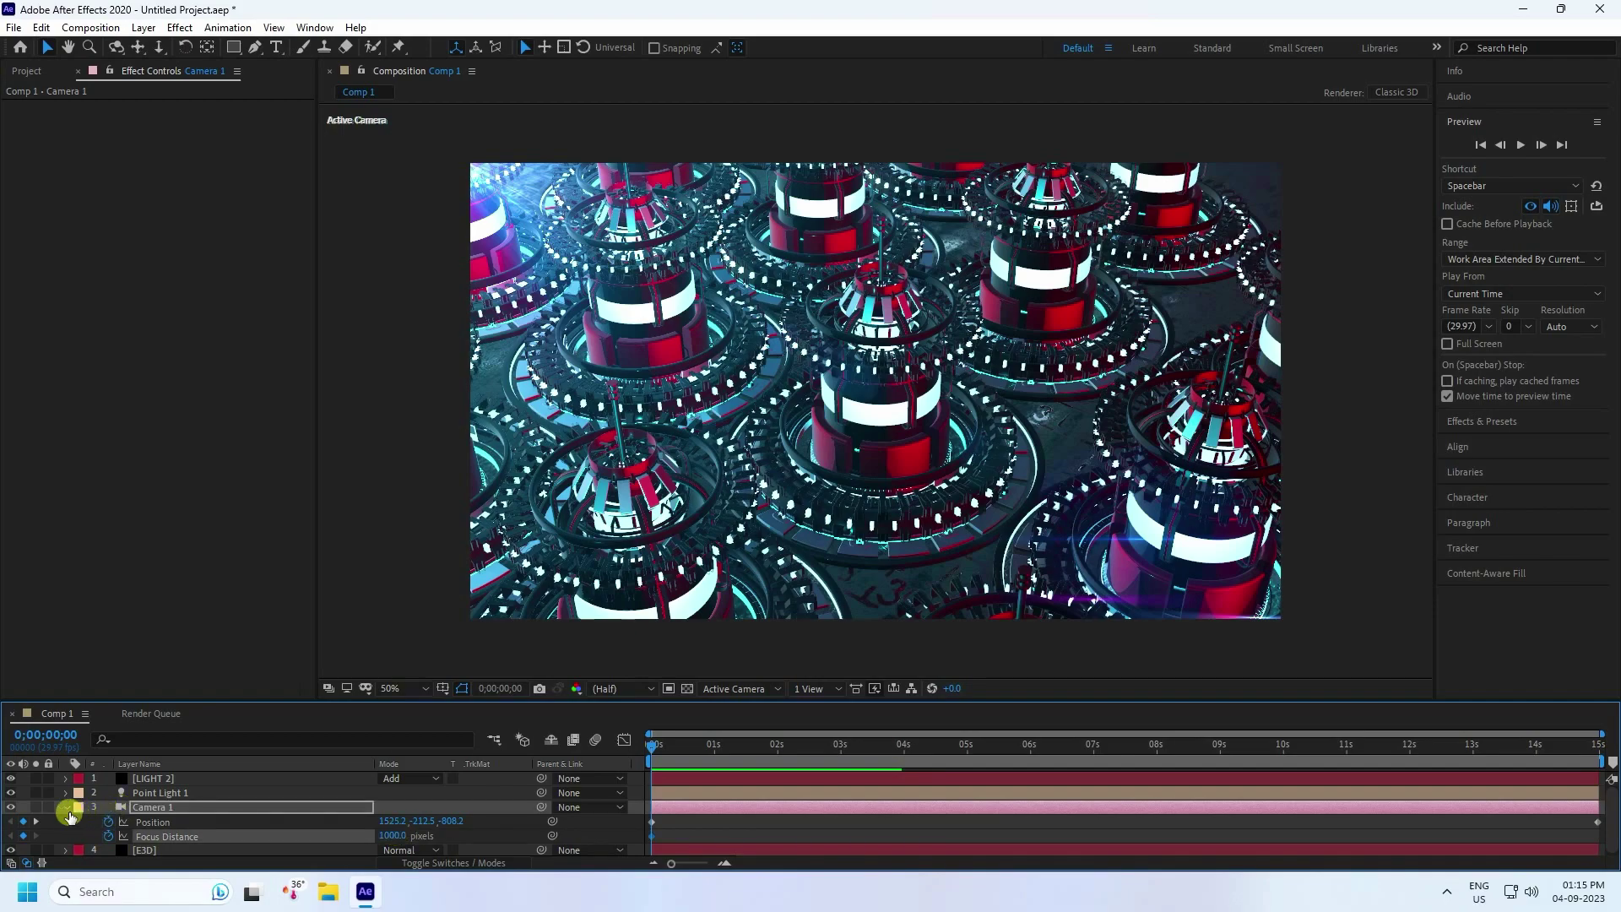
# Switch Camera 1's Depth of Field on.
pyautogui.click(66, 807)
pyautogui.click(66, 807)
pyautogui.scroll(-4, 79, 814)
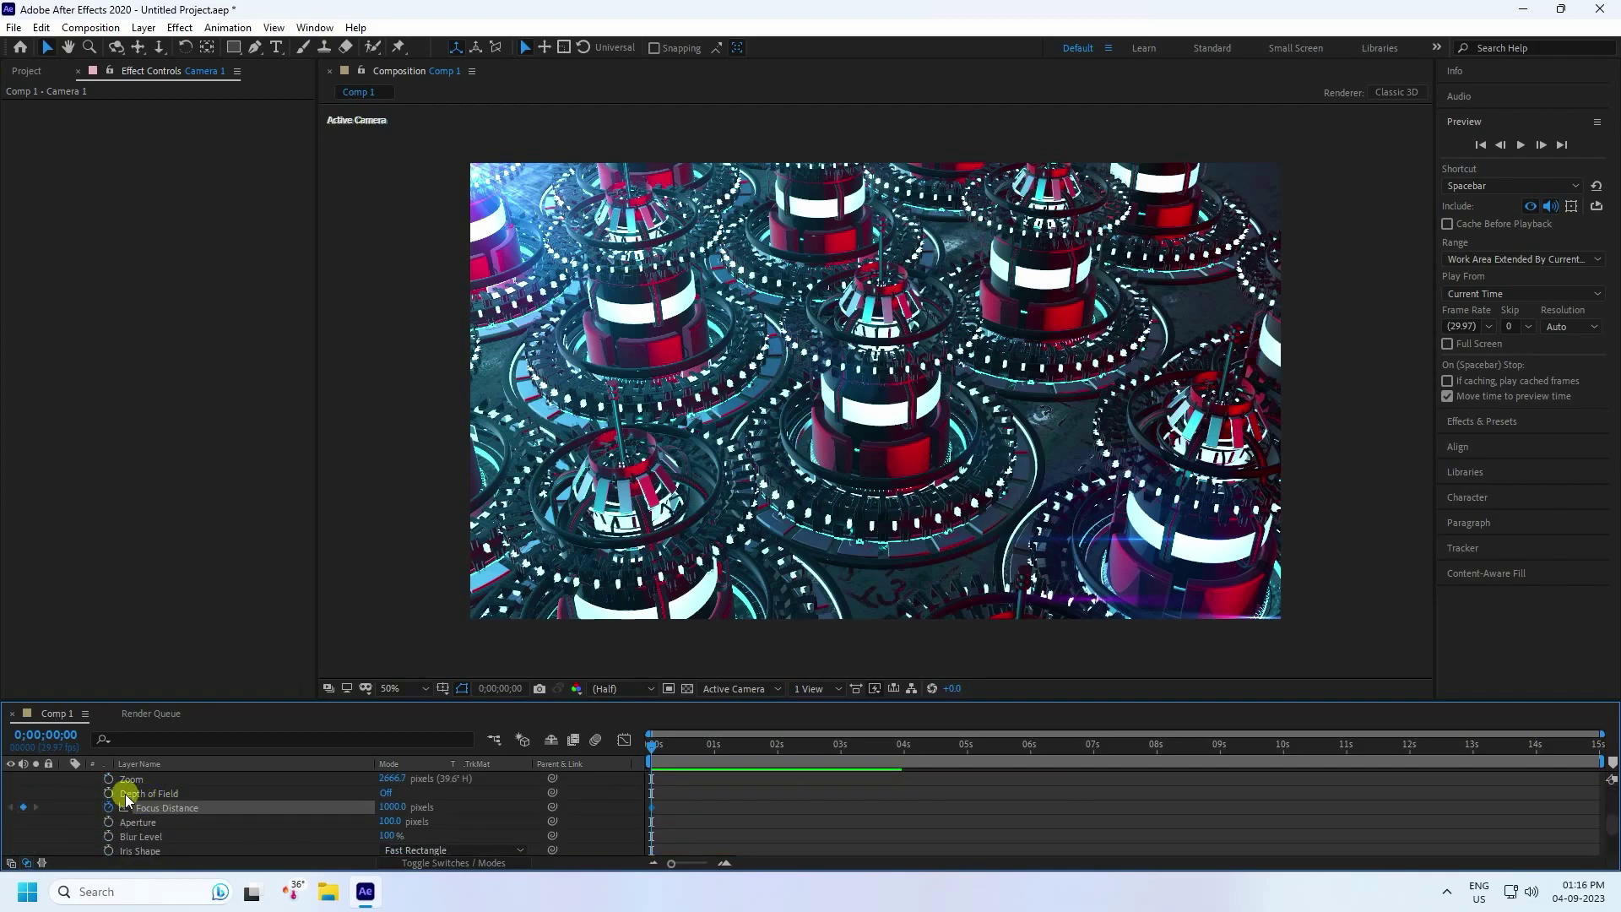
pyautogui.click(382, 792)
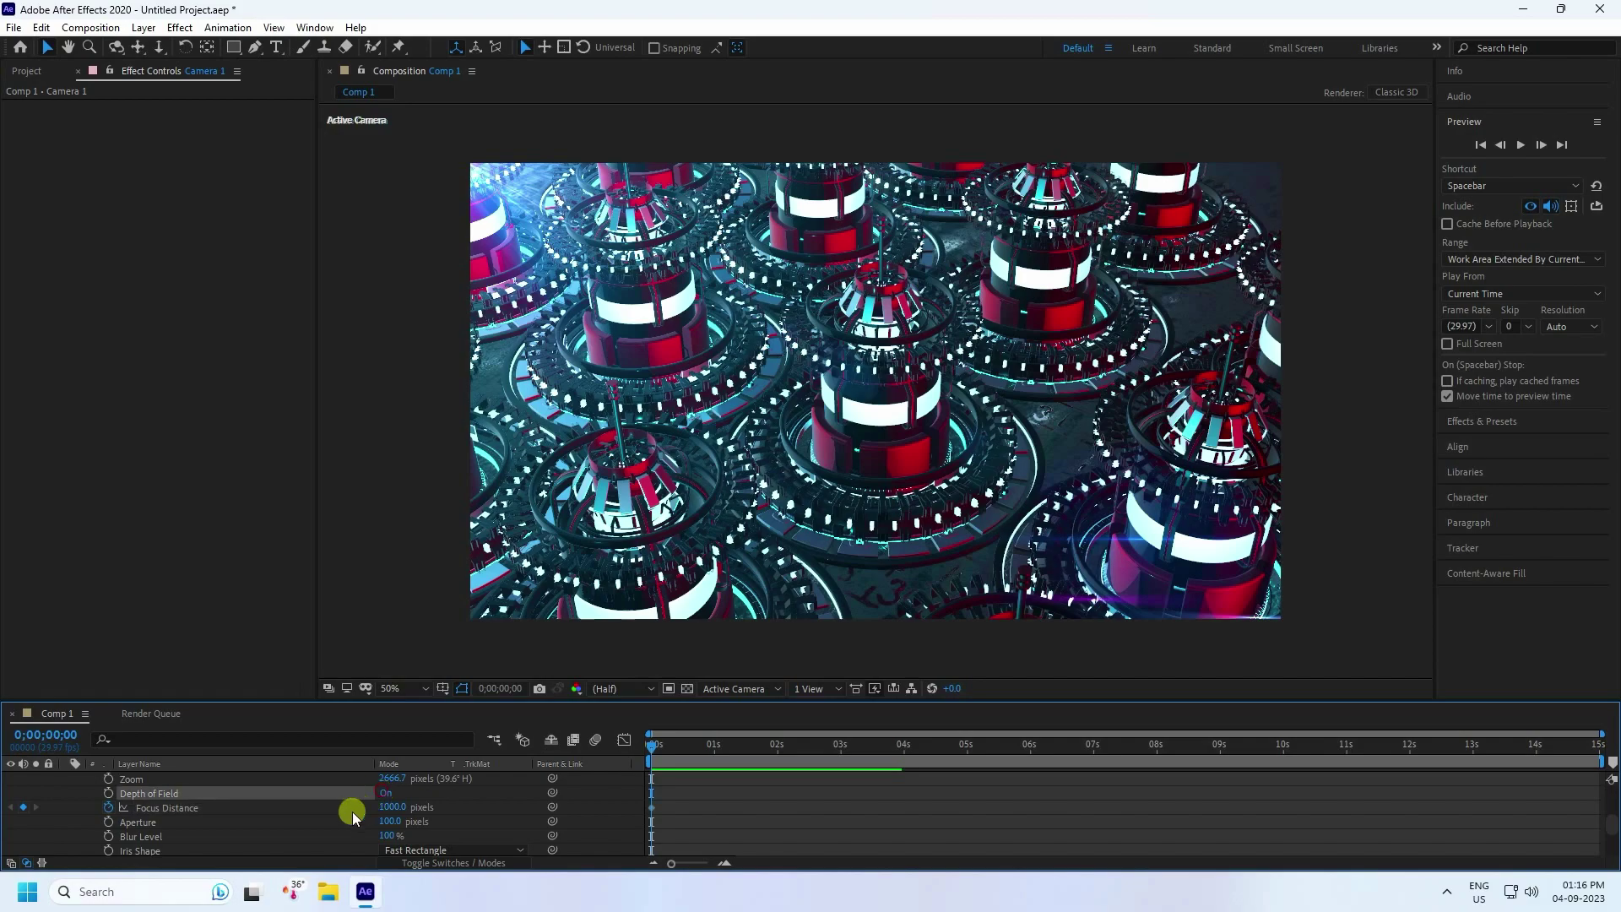
pyautogui.scroll(3, 74, 817)
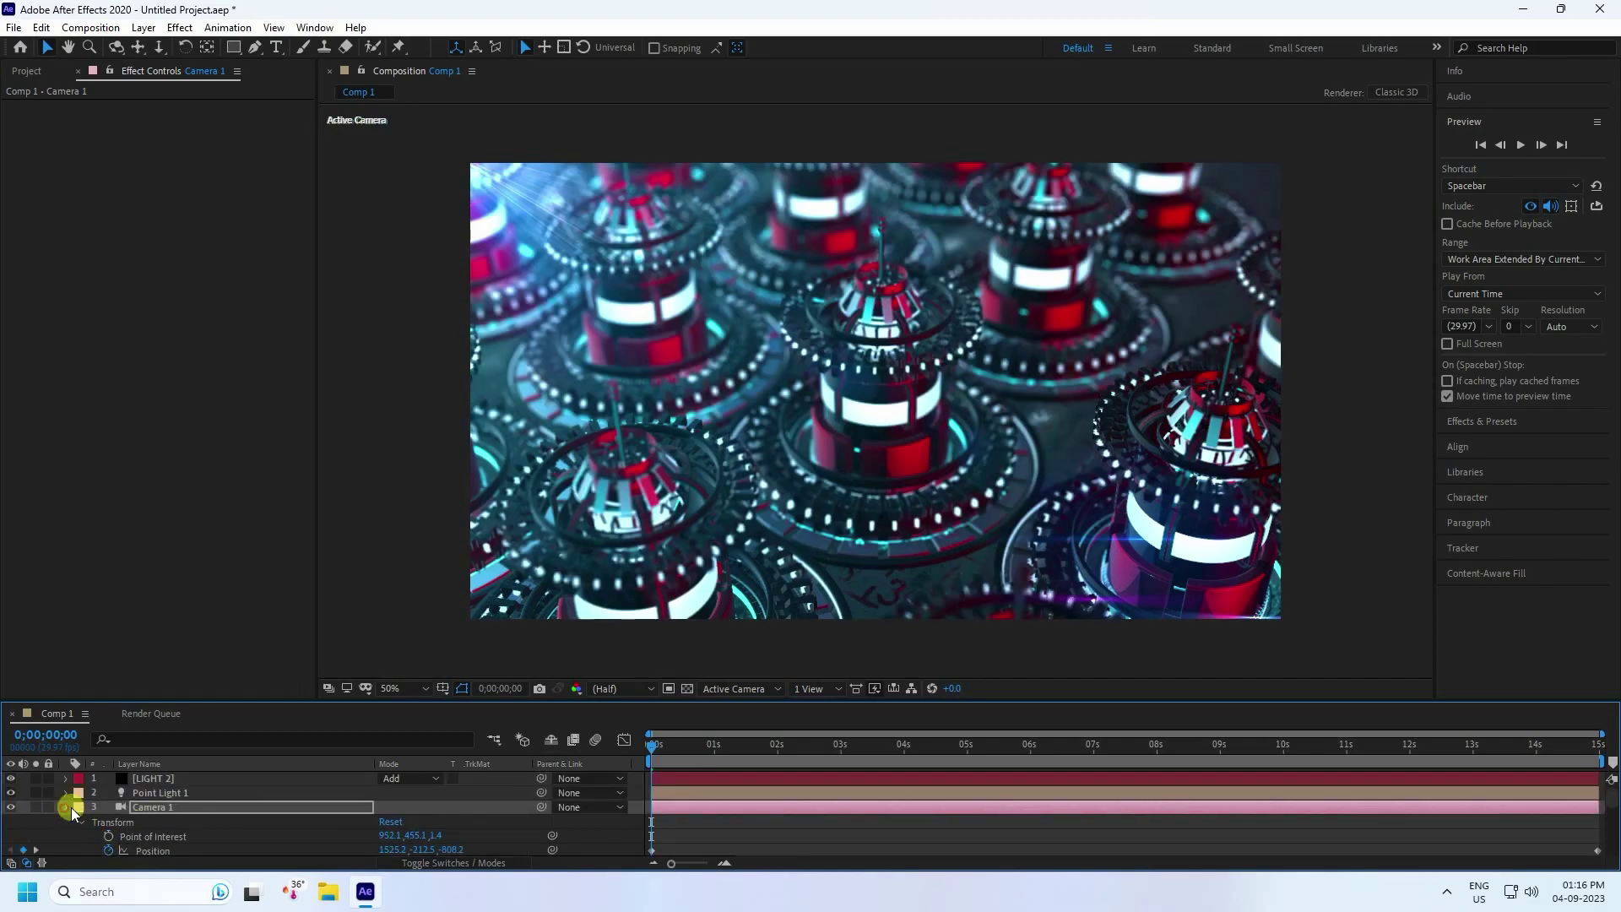
# Set Camera 1's Focus Distance to 1100 pixels at the first frame.
pyautogui.click(68, 807)
pyautogui.click(159, 806)
pyautogui.press('u')
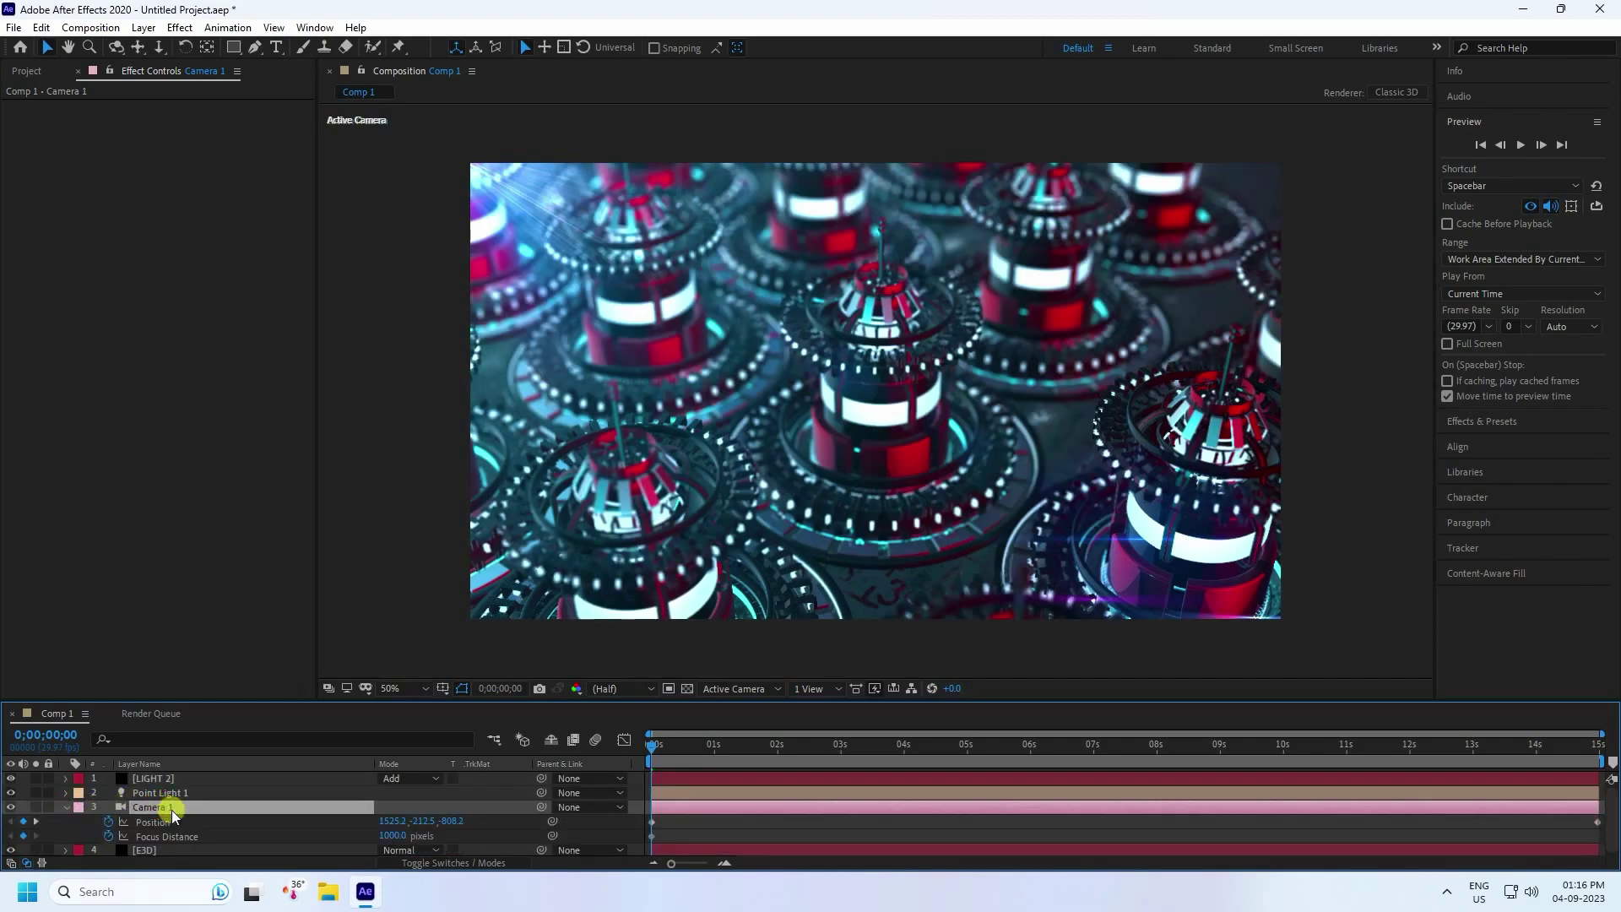
pyautogui.click(395, 835)
pyautogui.write('1200')
pyautogui.press('Return')
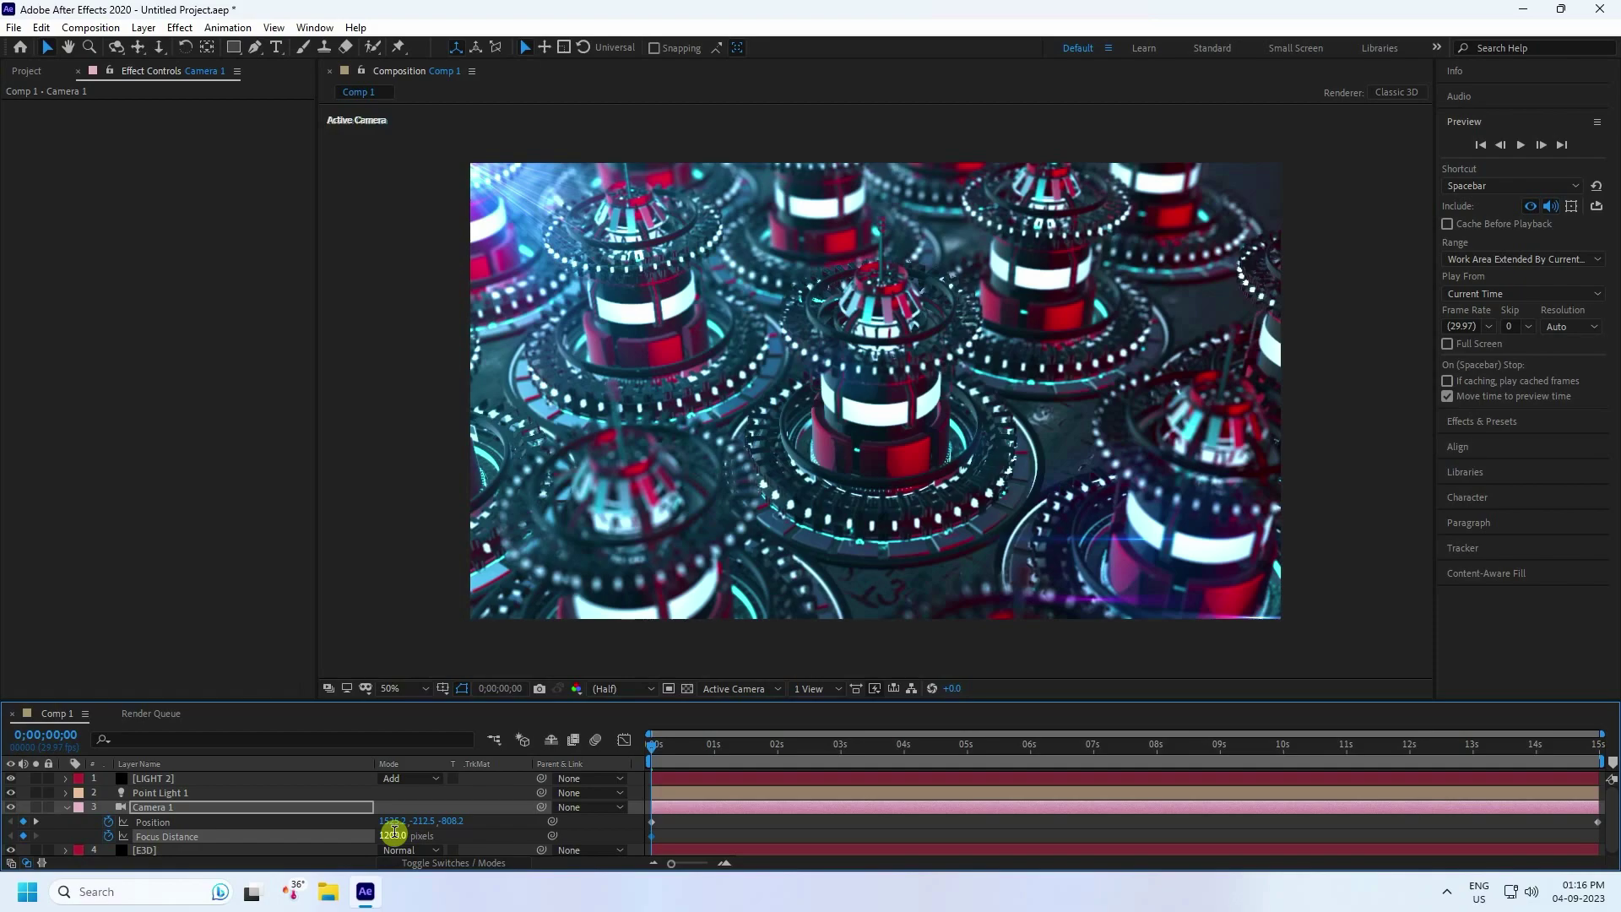
pyautogui.click(394, 834)
pyautogui.write('1100')
pyautogui.press('Return')
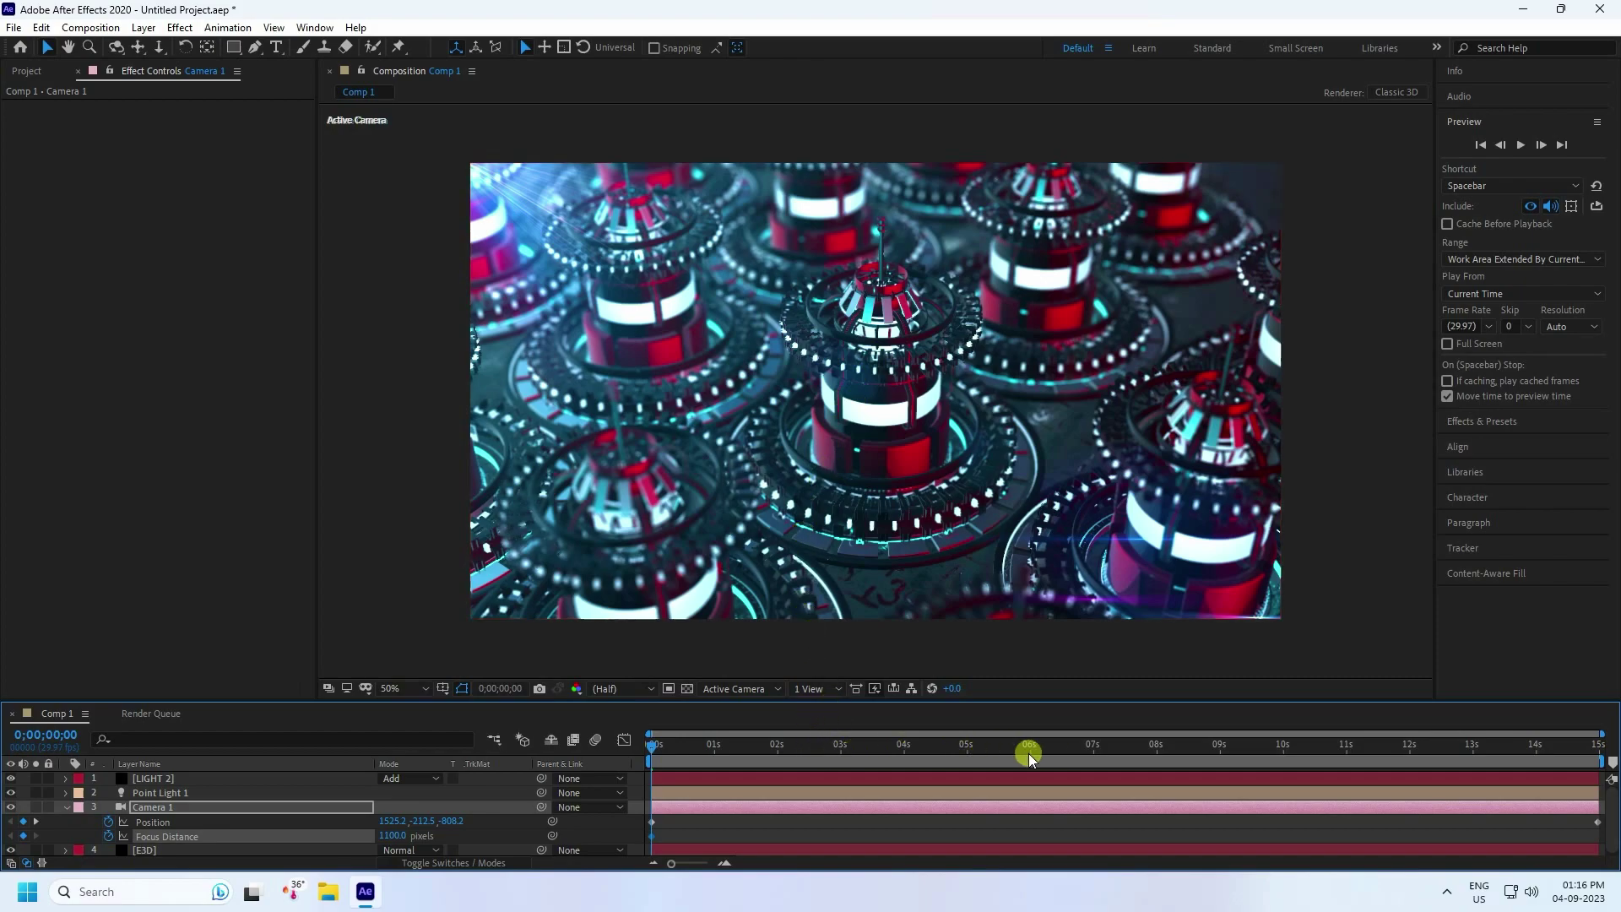
# Keyframe Focus Distance at 900 pixels at the 5-second mark.
pyautogui.click(966, 743)
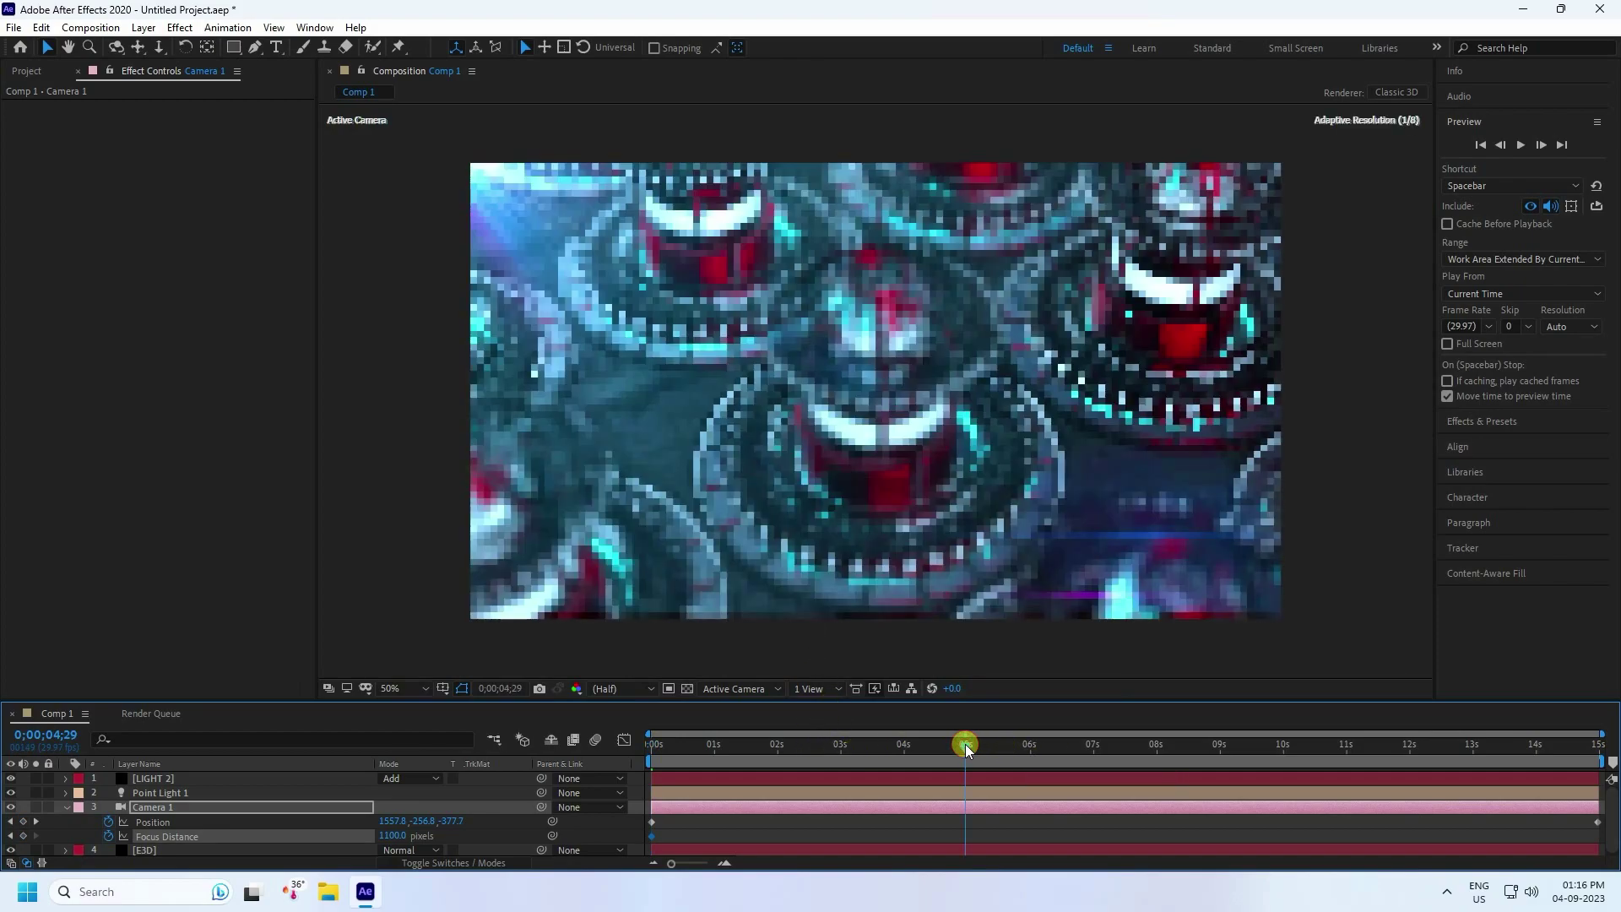
pyautogui.click(394, 835)
pyautogui.press('Return')
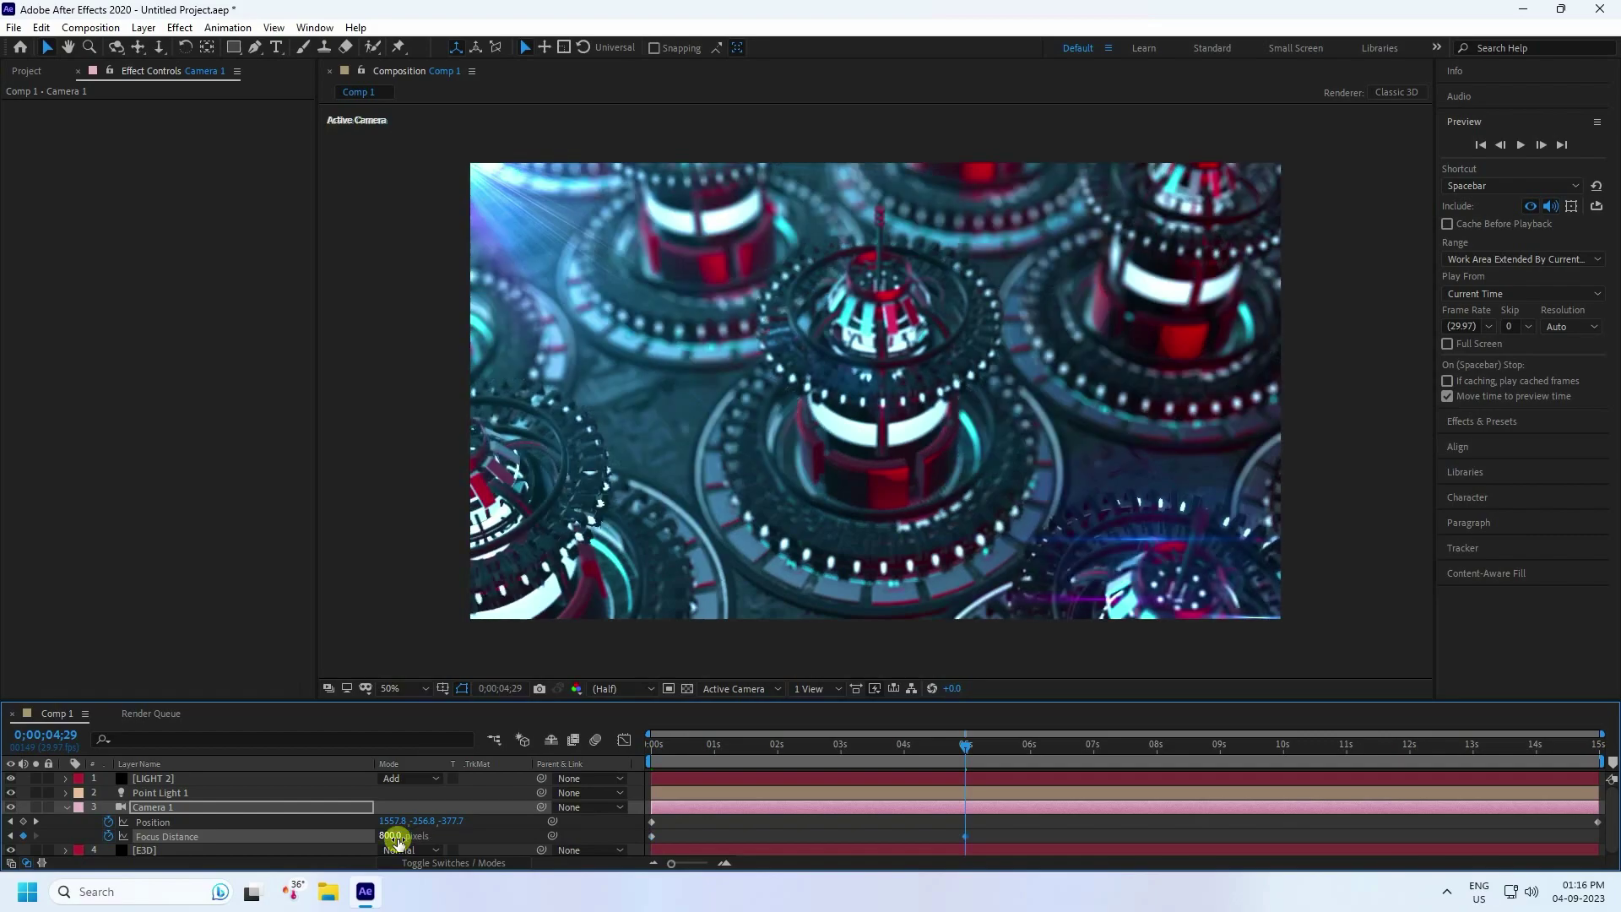
pyautogui.click(395, 835)
pyautogui.write('900')
pyautogui.press('Return')
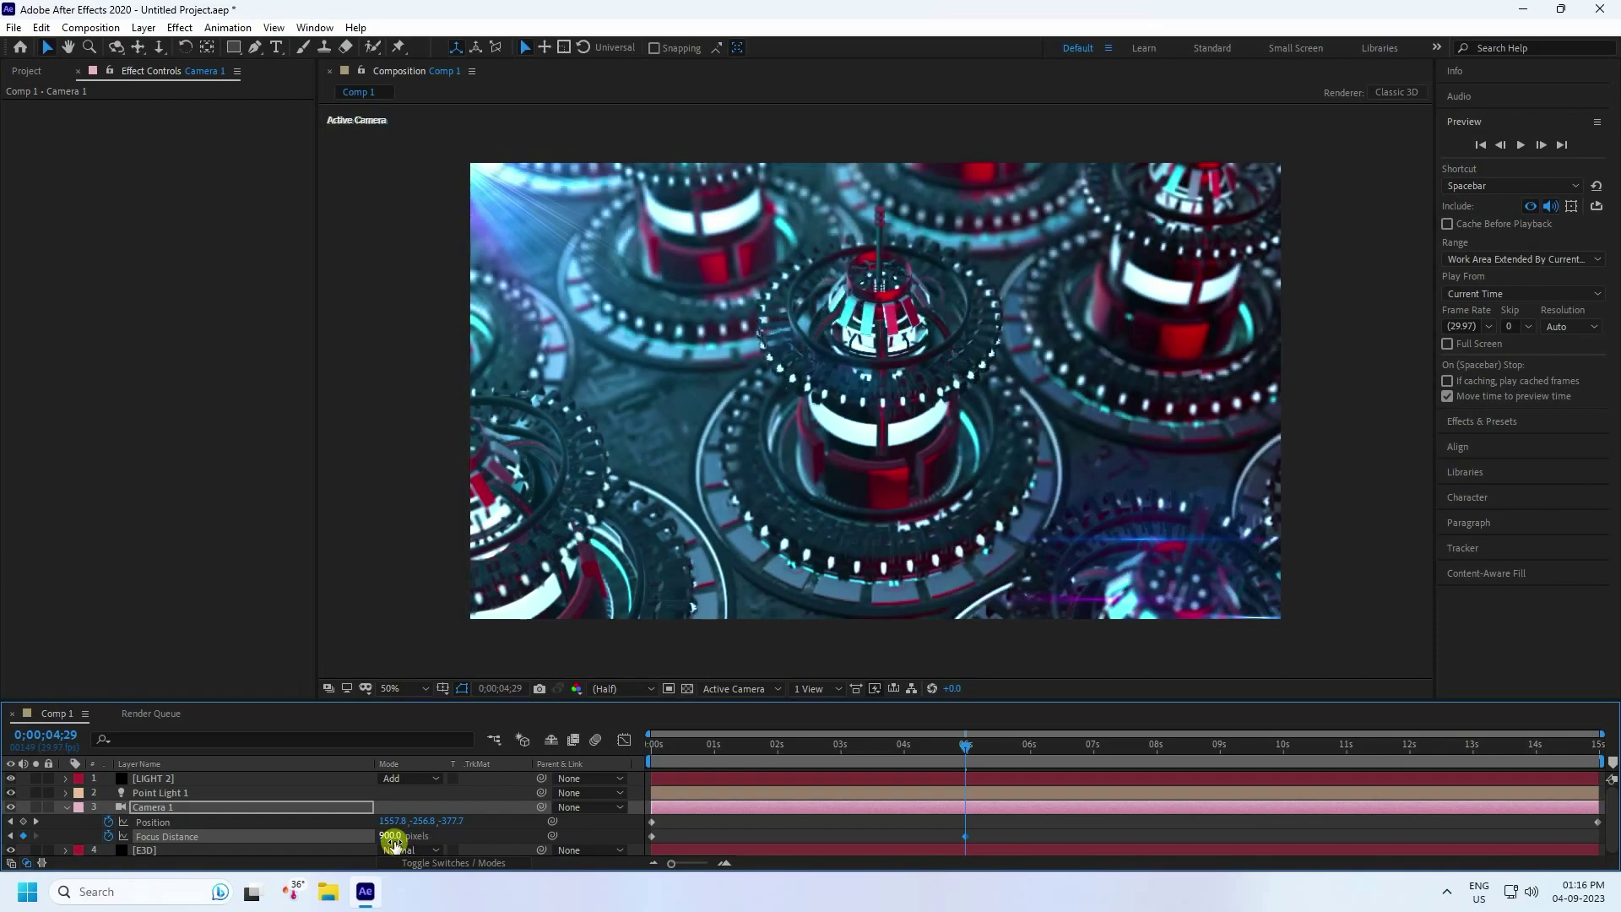
# Keyframe Focus Distance at the 10-second mark, ending at 900 pixels.
pyautogui.click(1282, 748)
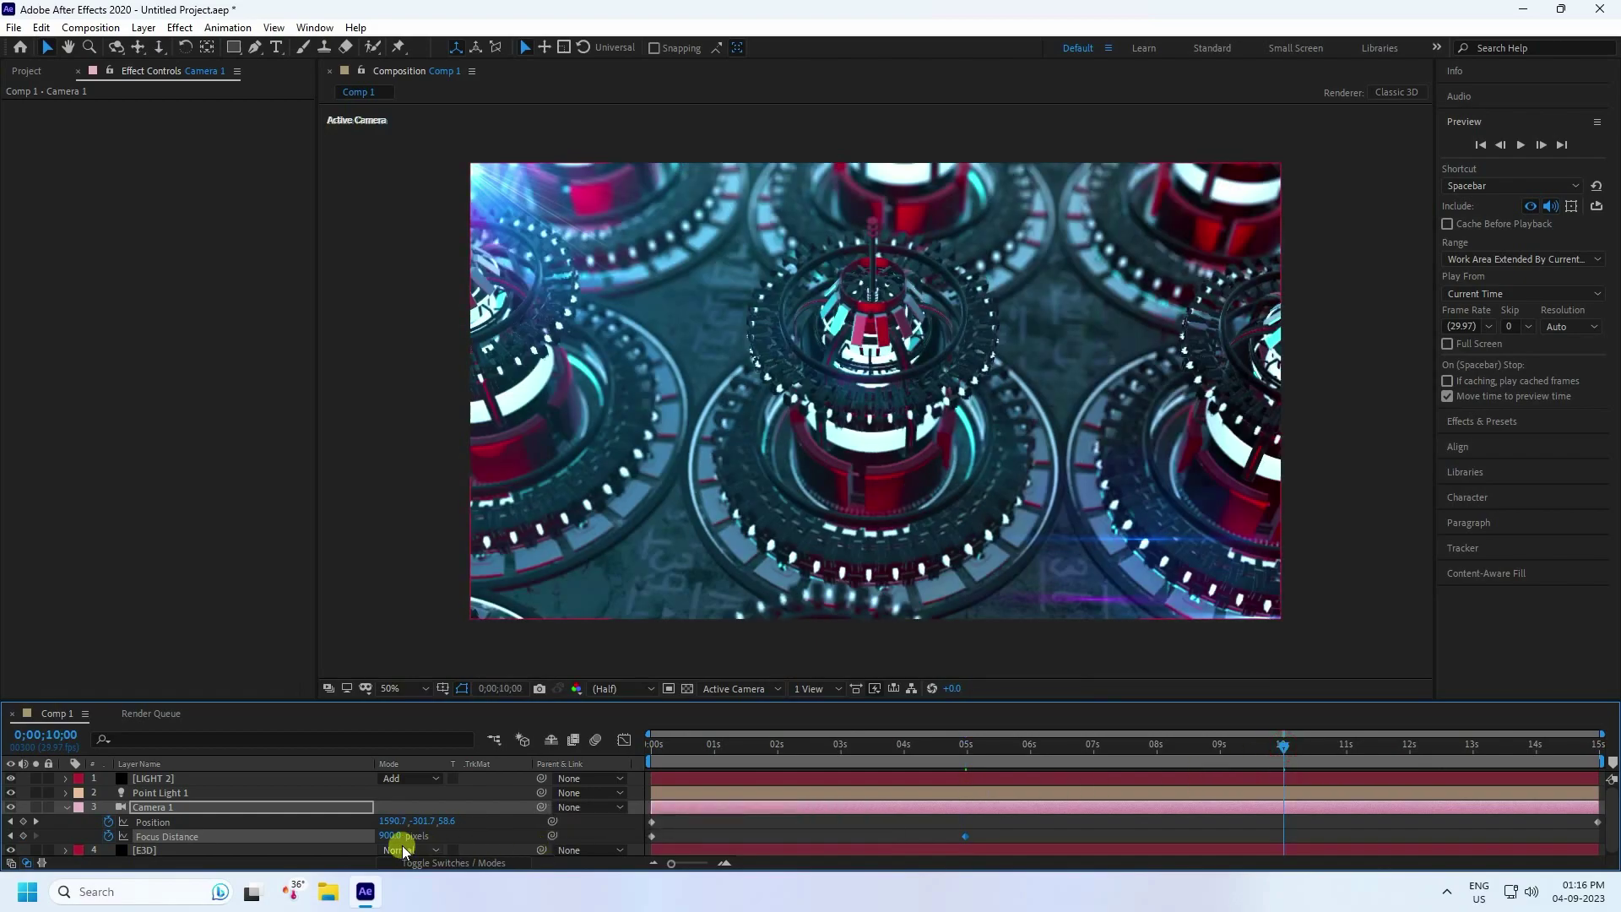
pyautogui.click(388, 835)
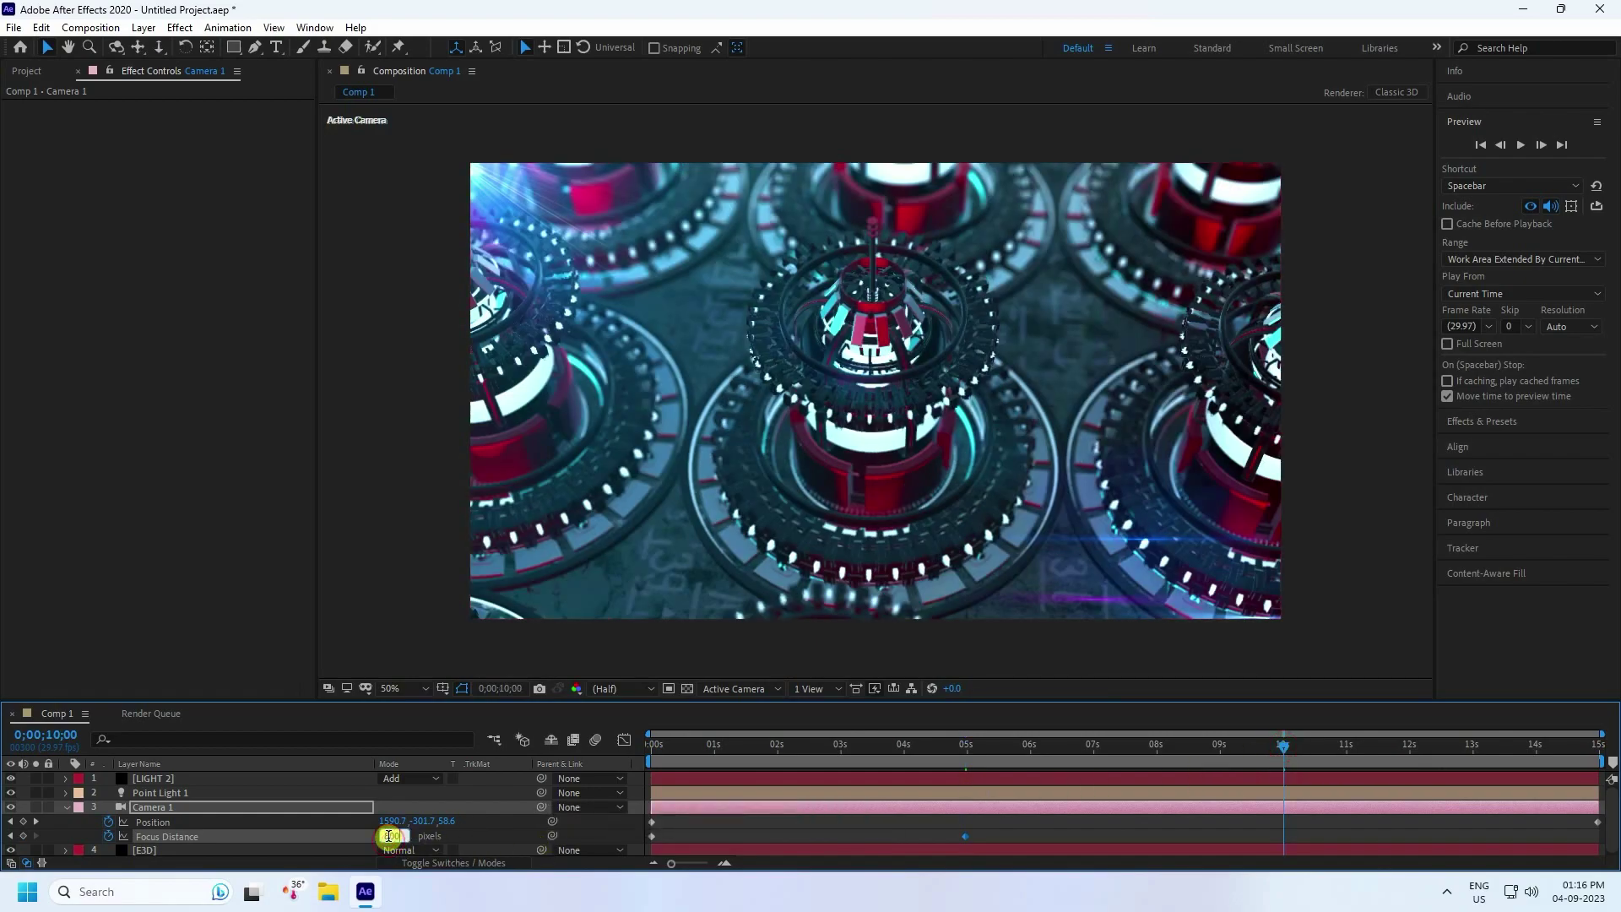
pyautogui.write('800')
pyautogui.press('Return')
pyautogui.click(389, 837)
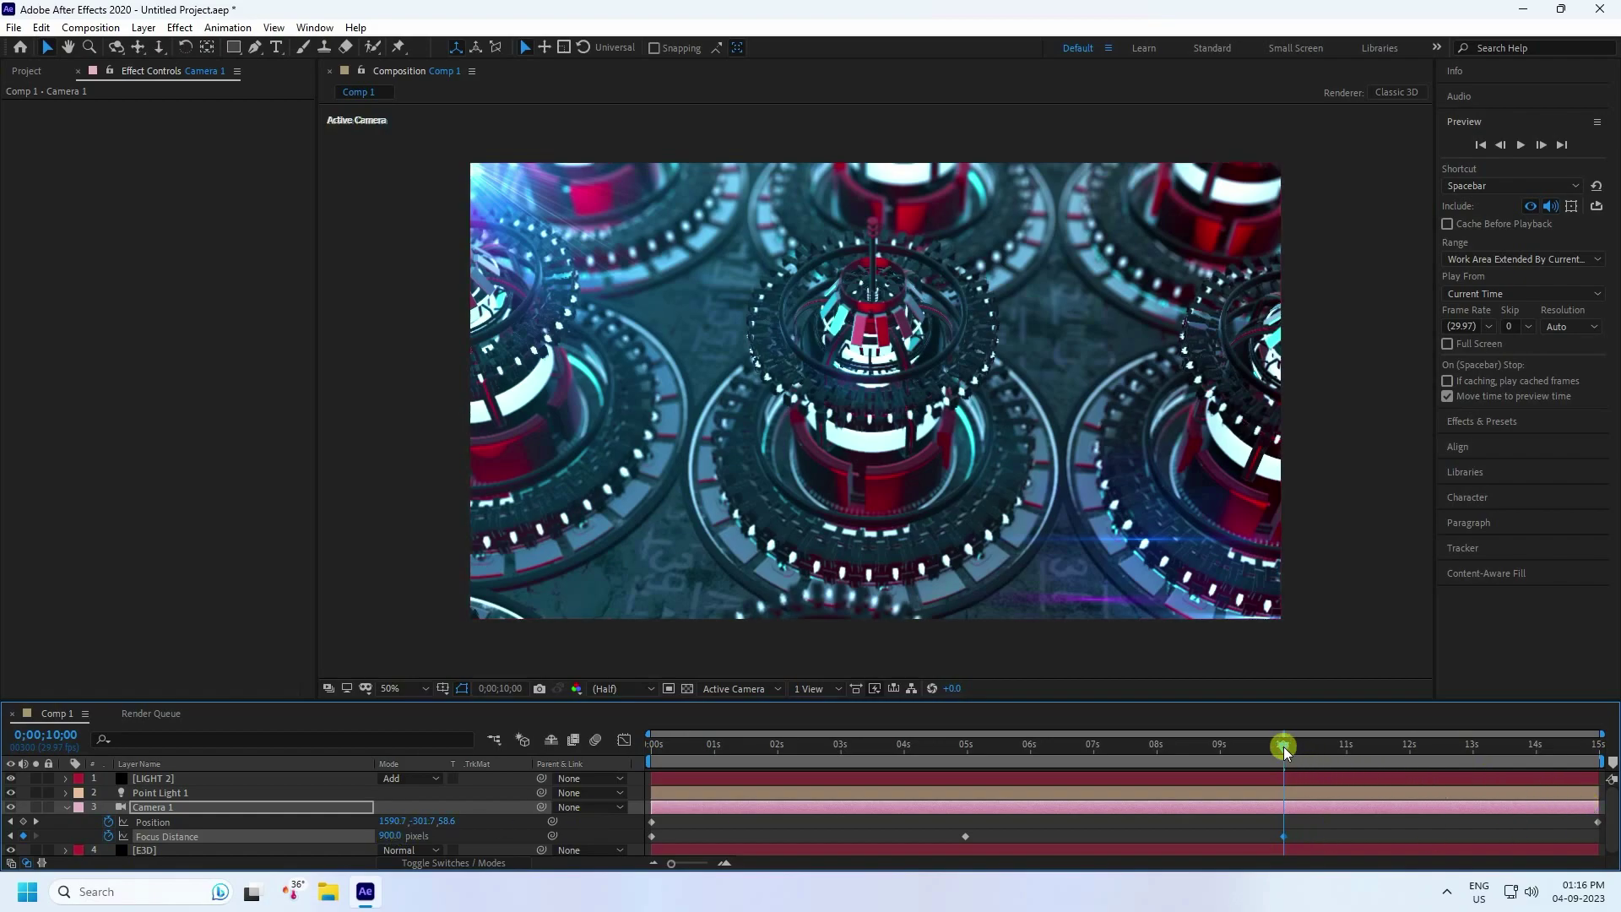
# Keyframe Focus Distance at 1050 on the last frame, then return to the start.
pyautogui.moveTo(1284, 746); pyautogui.dragTo(1595, 746)
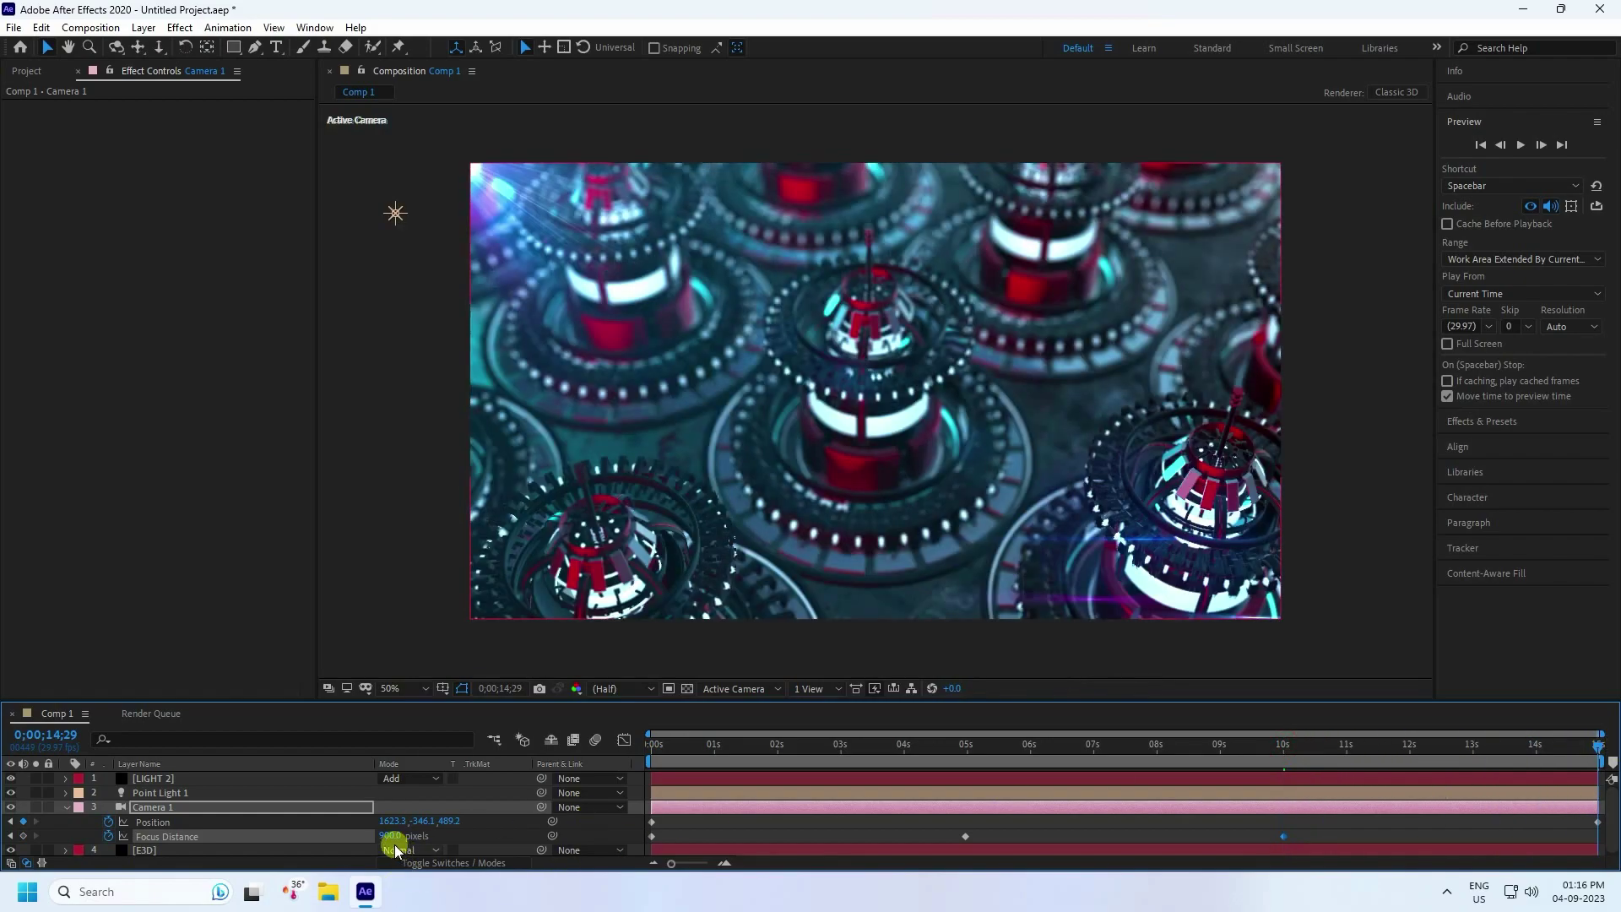
pyautogui.click(391, 836)
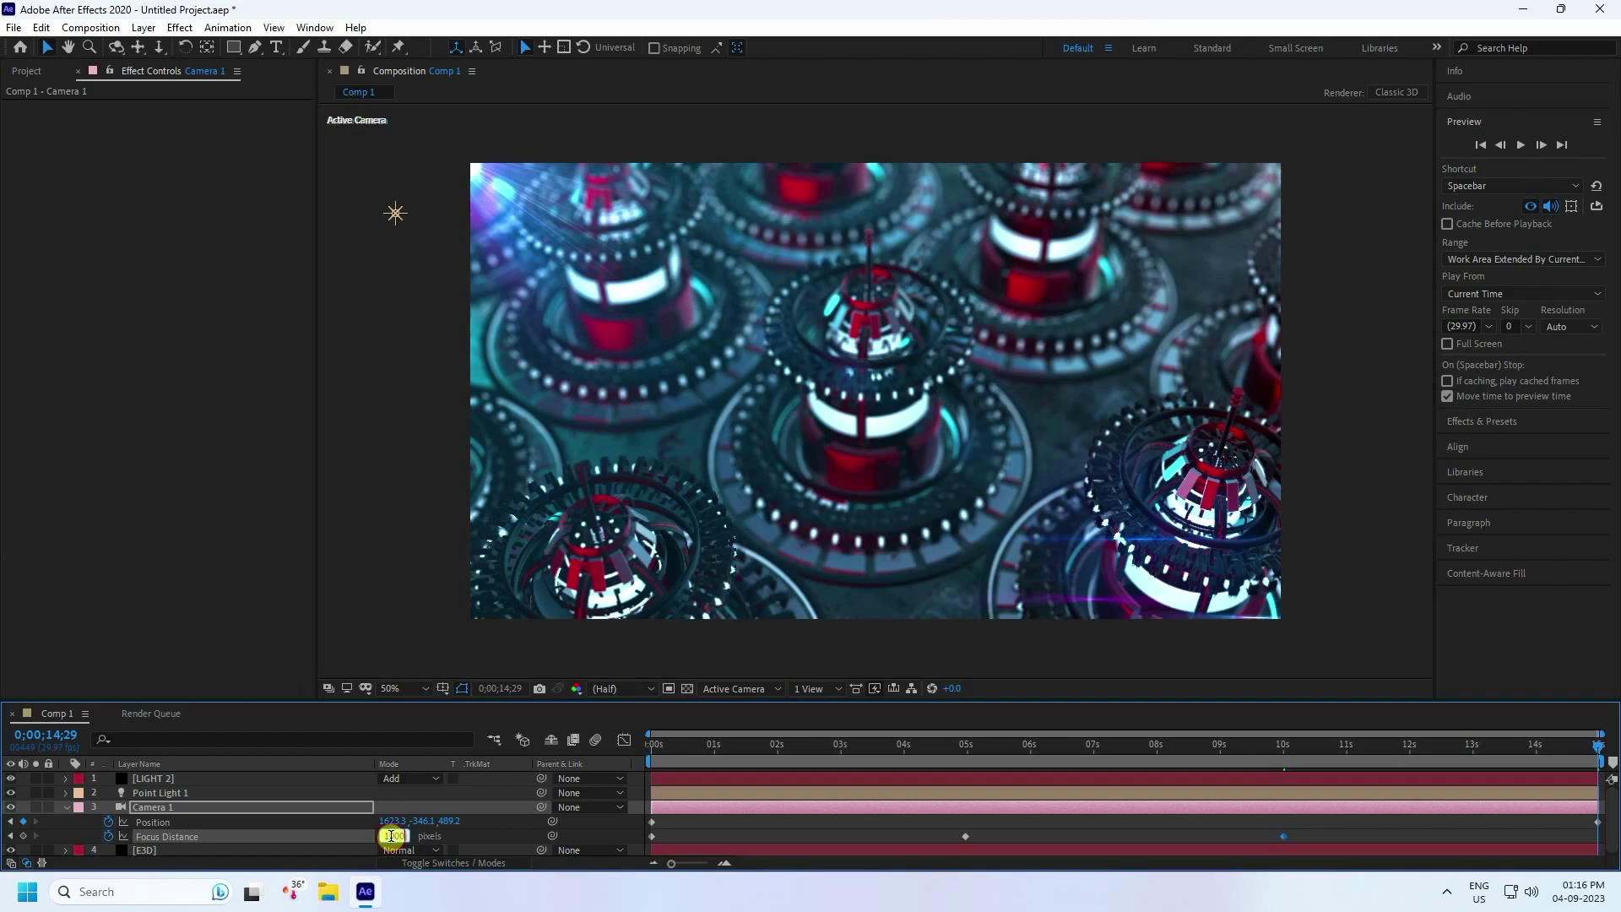
pyautogui.click(391, 836)
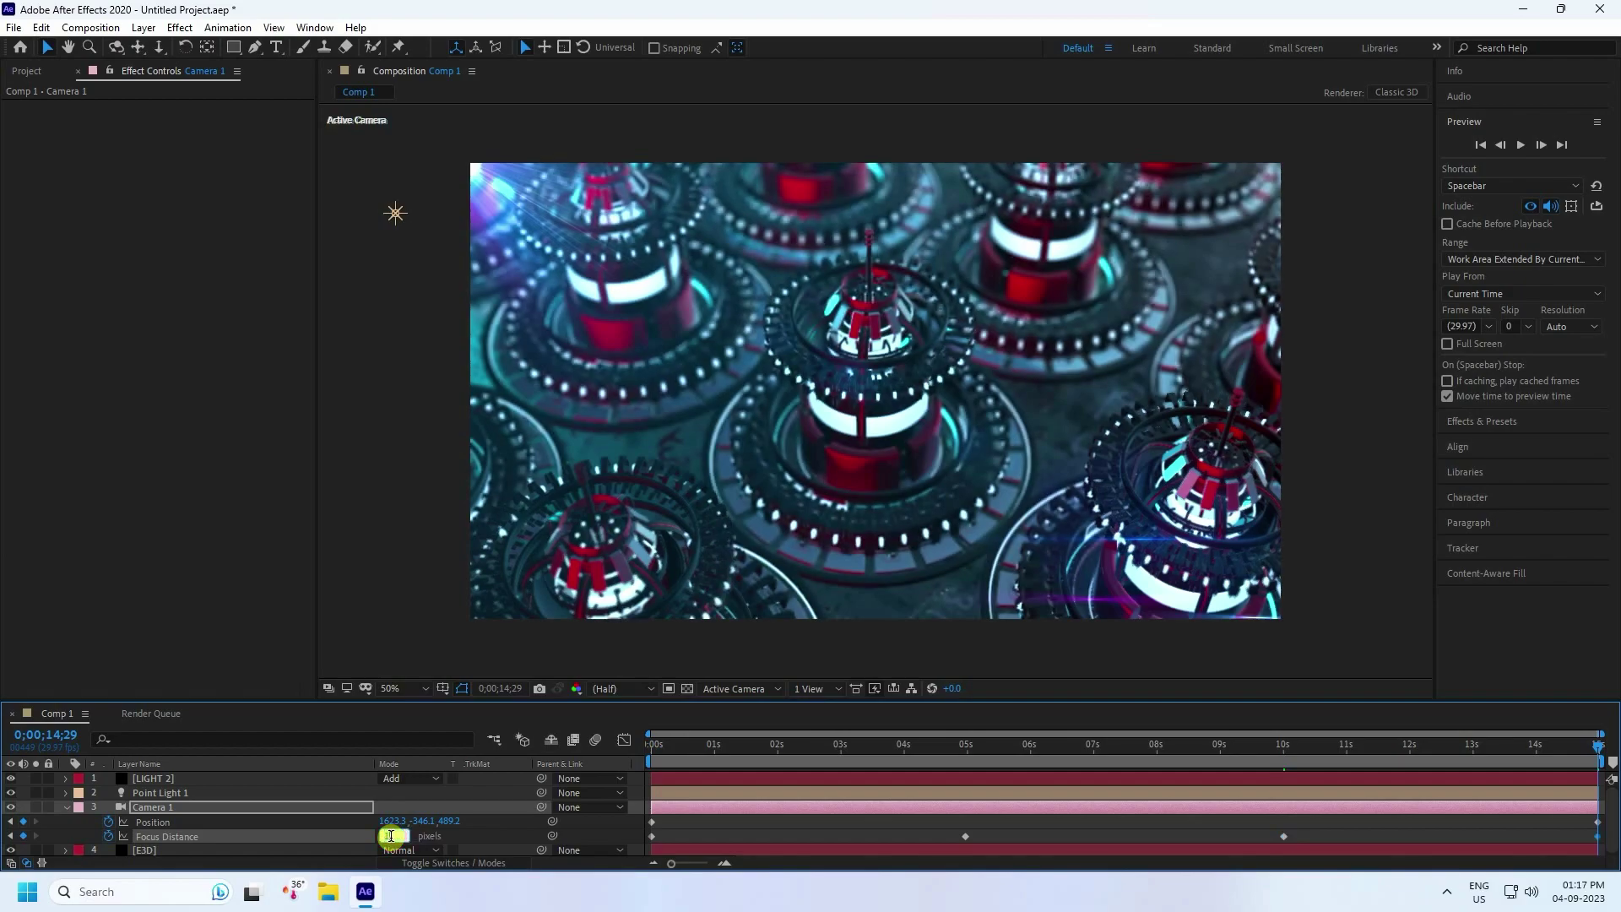
pyautogui.write('1050')
pyautogui.press('Return')
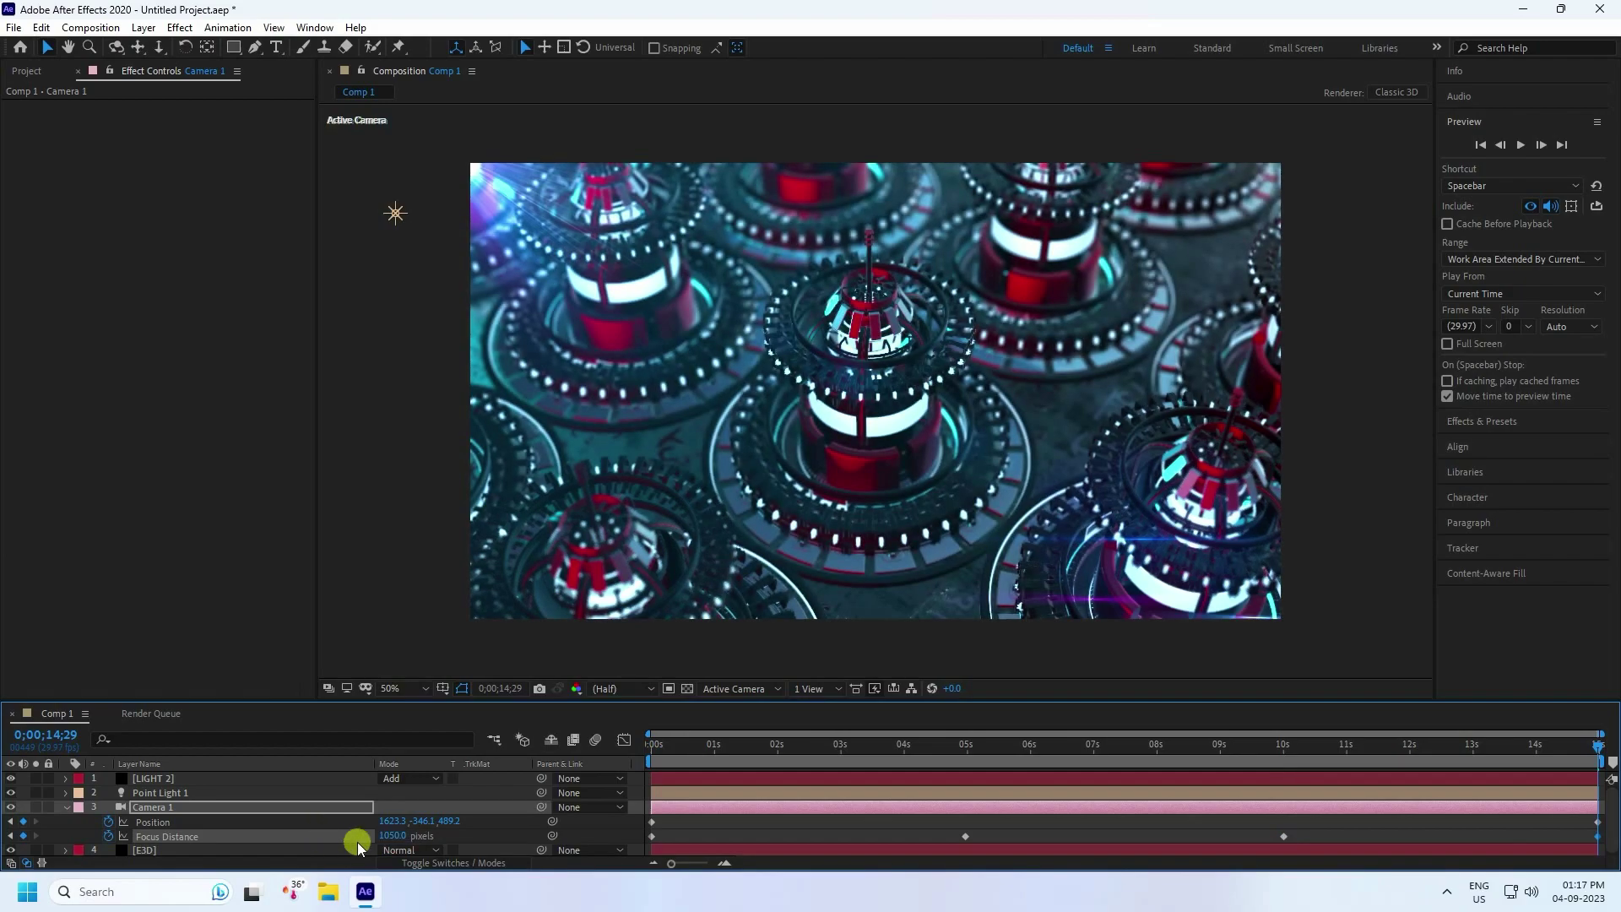
pyautogui.click(654, 746)
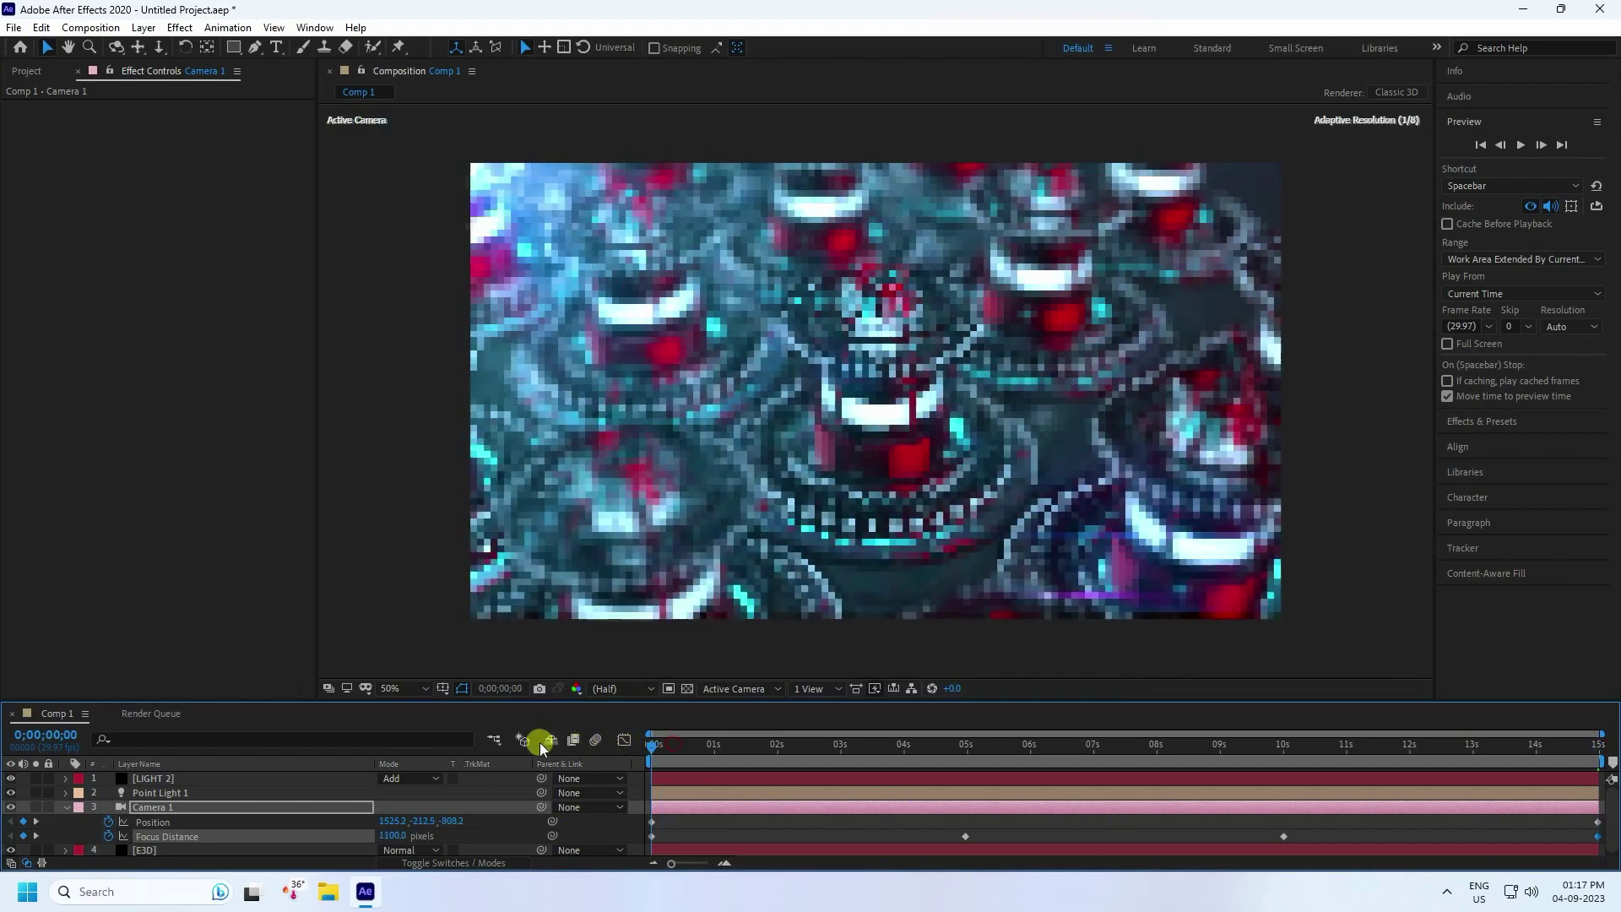
# Preview Comp 1 from 0s to watch the focus pull.
pyautogui.press('space')
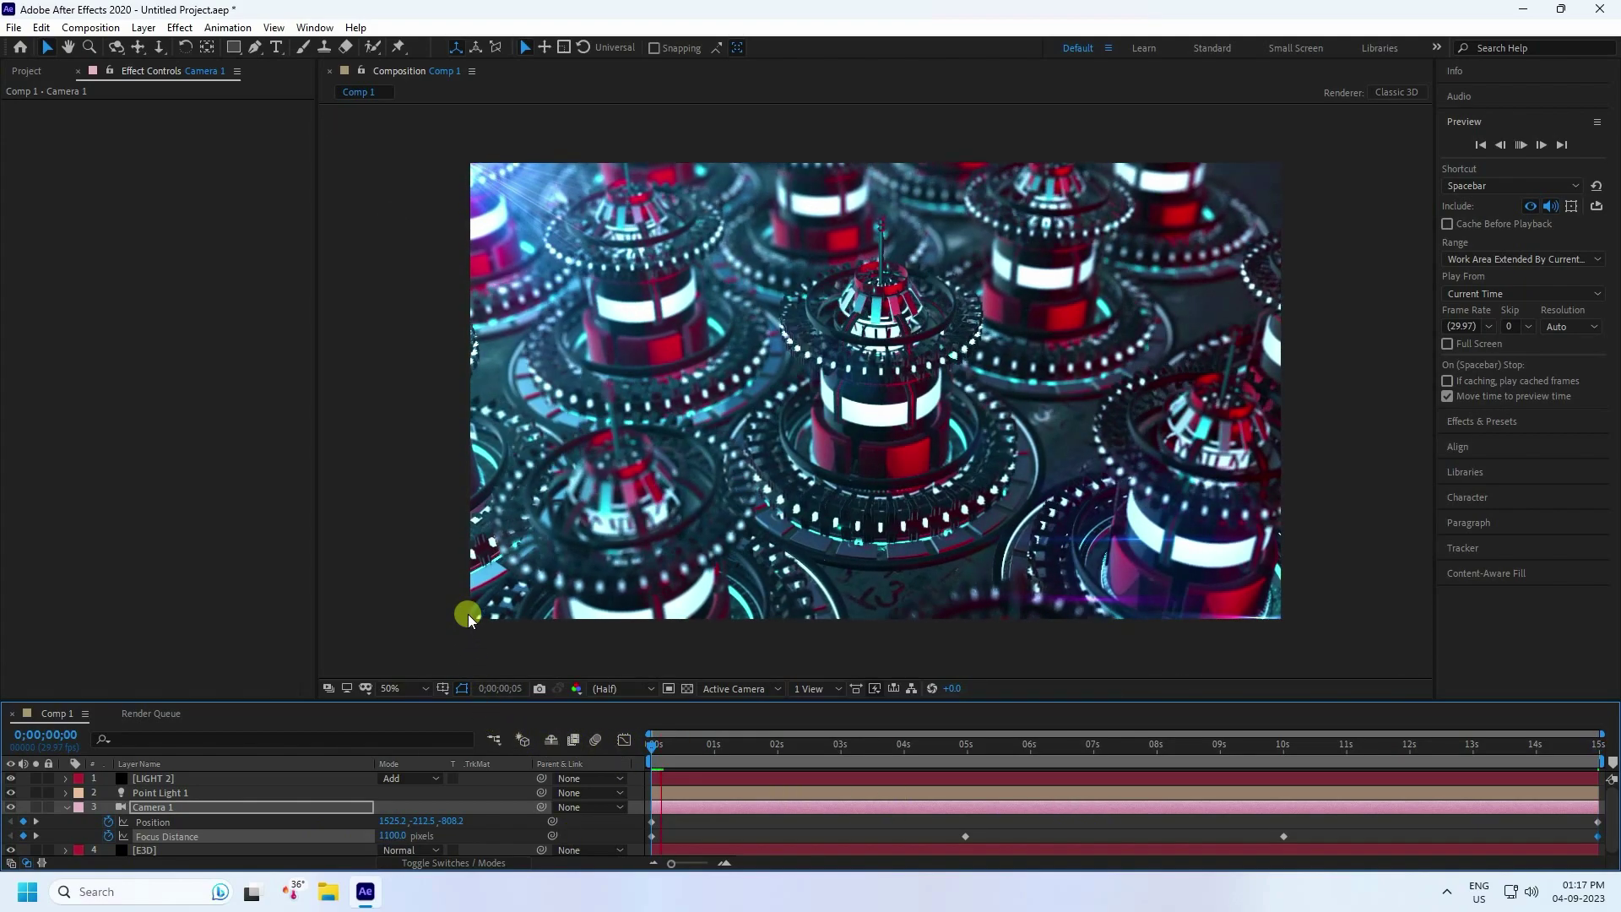